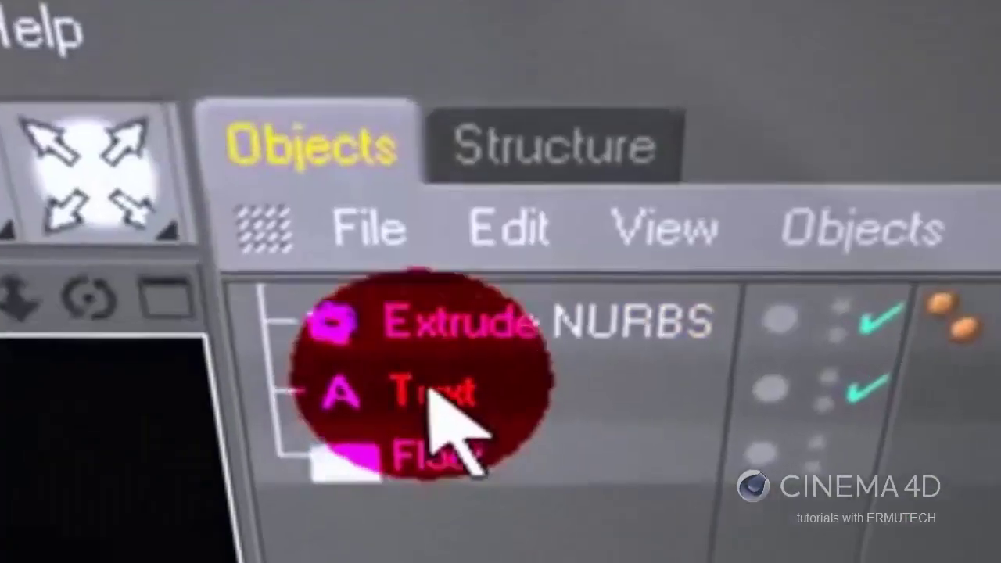
Nest the '24' text under Extrude NURBS with Fillet Caps at both ends and Z movement 100
{"action": "left_click_drag", "start_coordinate": [479, 274], "coordinate": [469, 192]}
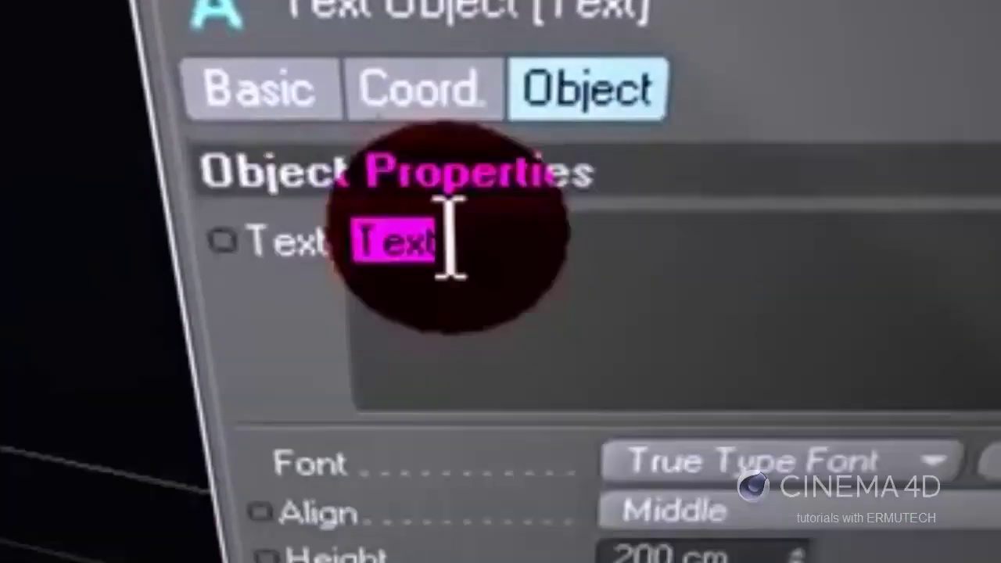
{"action": "type", "text": "24"}
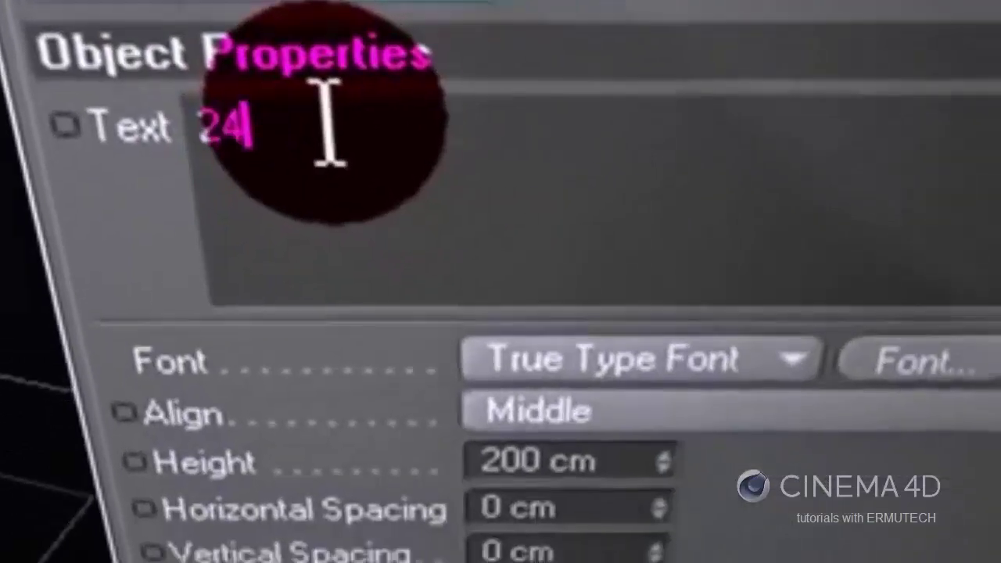
{"action": "left_click", "coordinate": [986, 463]}
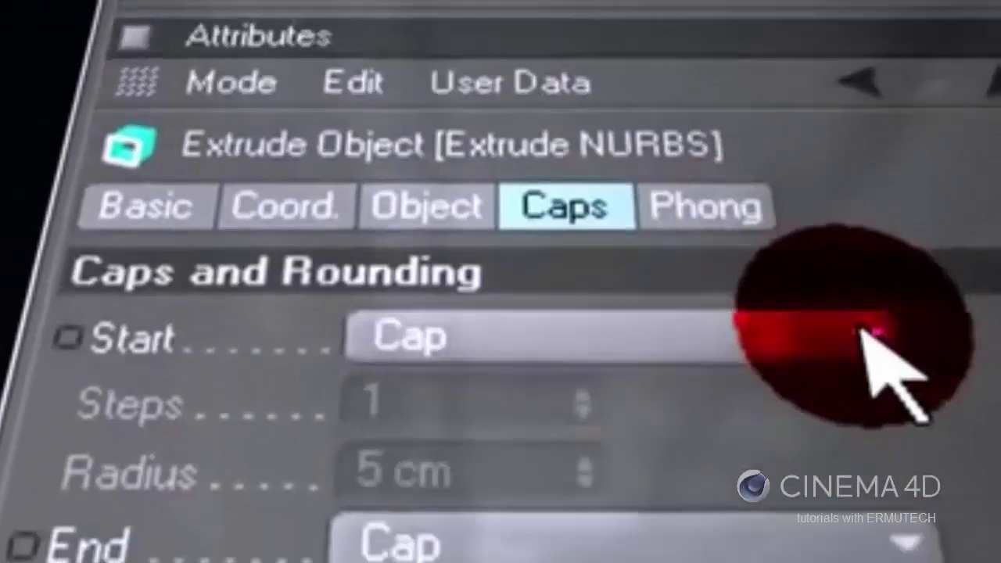
{"action": "left_click", "coordinate": [864, 334]}
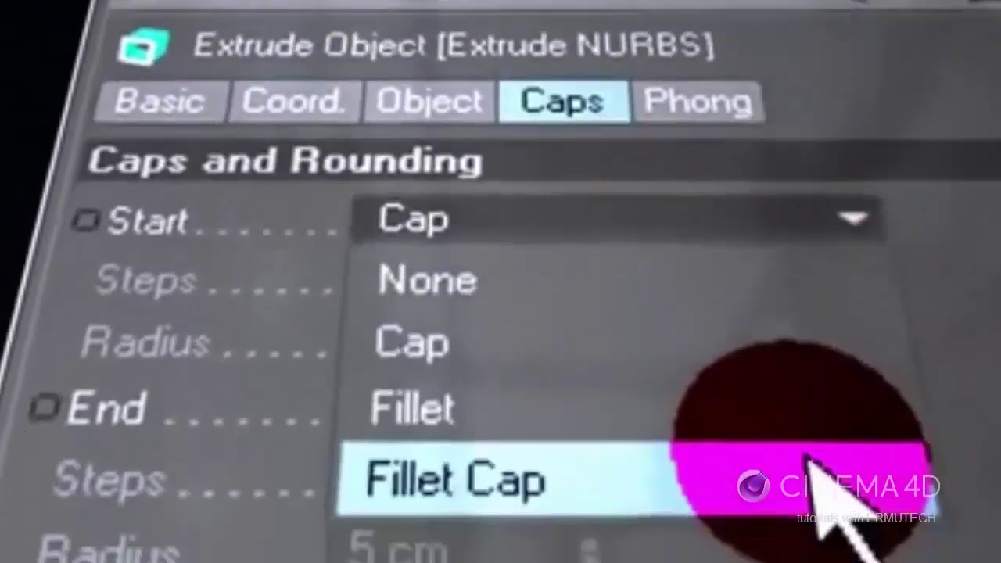
{"action": "left_click", "coordinate": [771, 469]}
{"action": "left_click", "coordinate": [860, 360]}
{"action": "left_click", "coordinate": [845, 484]}
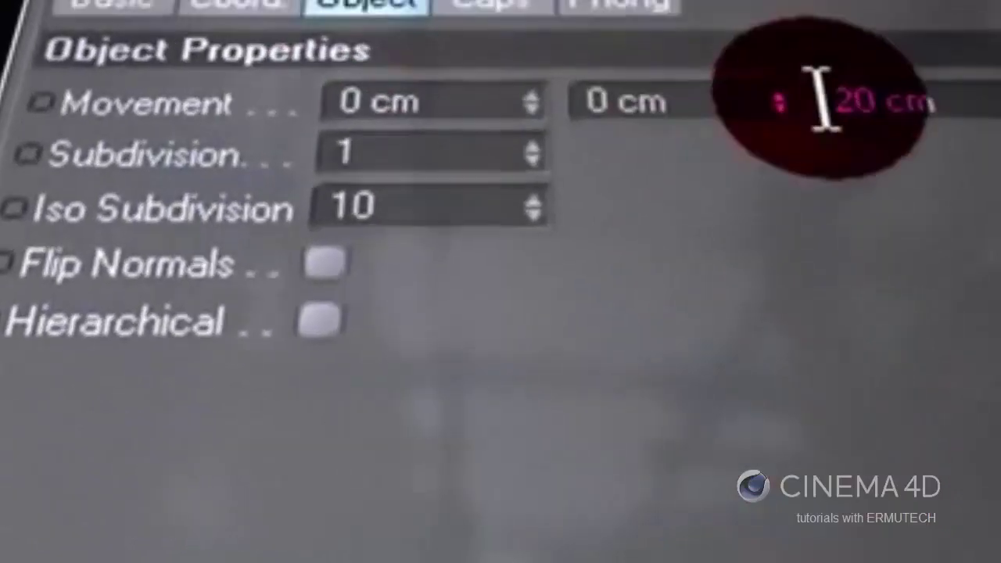
{"action": "double_click", "coordinate": [899, 71]}
{"action": "type", "text": "100"}
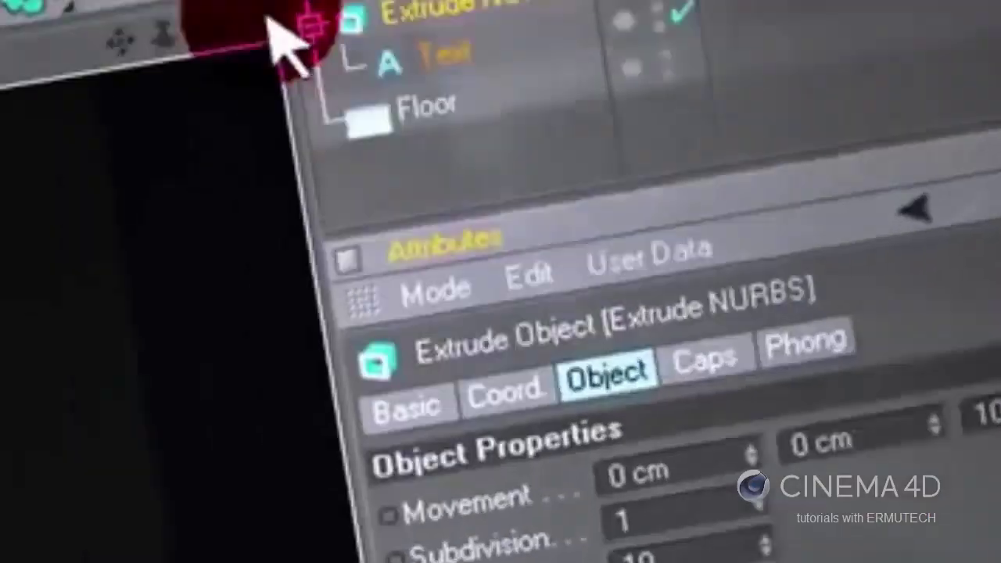
Add a light with Shadow Maps (Soft) at about 70% density and render the viewport
{"action": "left_click", "coordinate": [331, 196]}
{"action": "left_click", "coordinate": [469, 489]}
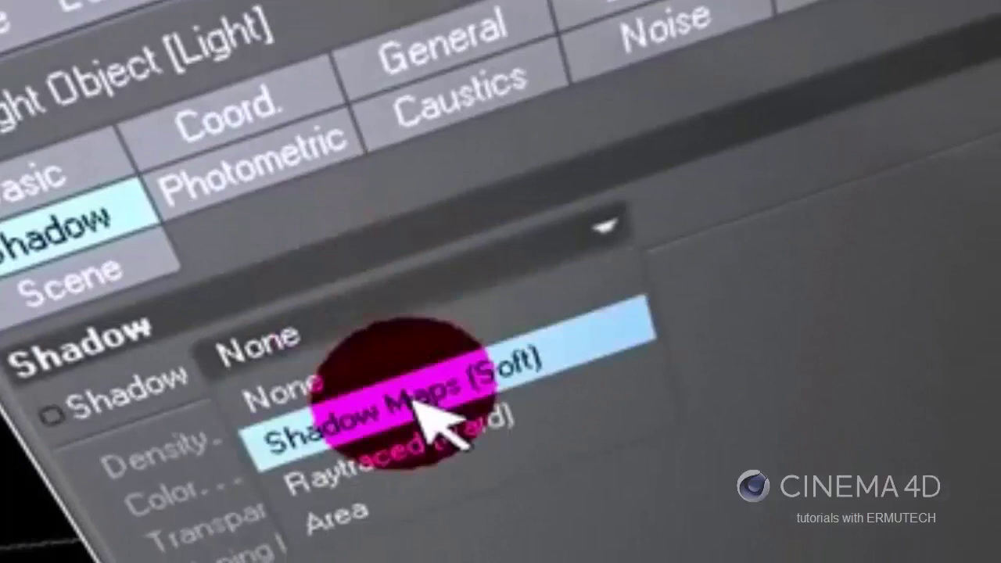
{"action": "left_click", "coordinate": [547, 547]}
{"action": "left_click_drag", "start_coordinate": [594, 556], "coordinate": [594, 561]}
{"action": "left_click_drag", "start_coordinate": [539, 291], "coordinate": [540, 286]}
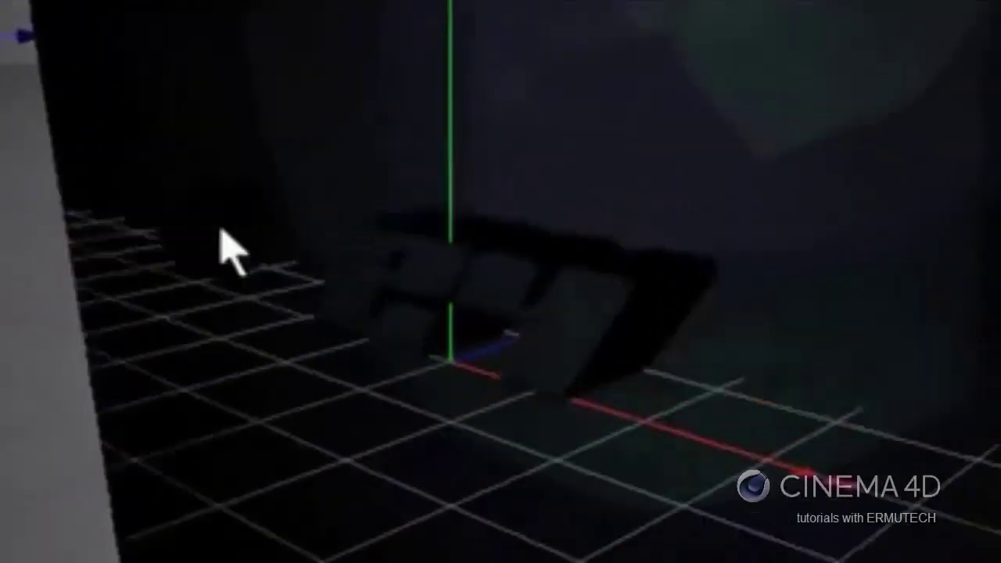
{"action": "left_click", "coordinate": [500, 254]}
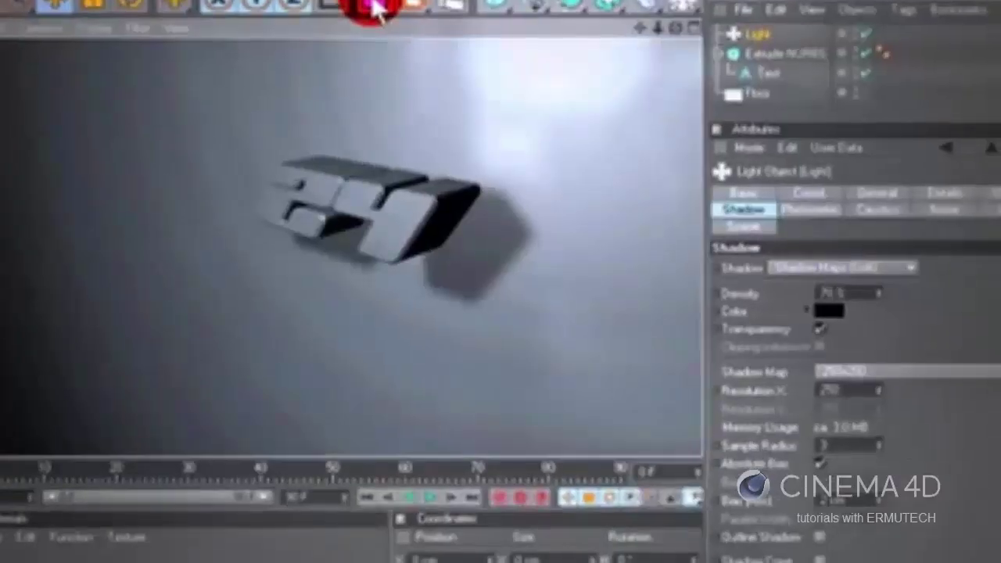
Apply a new reflective material with specular near 88% to the extruded text and render it
{"action": "left_click", "coordinate": [317, 287]}
{"action": "left_click", "coordinate": [297, 359]}
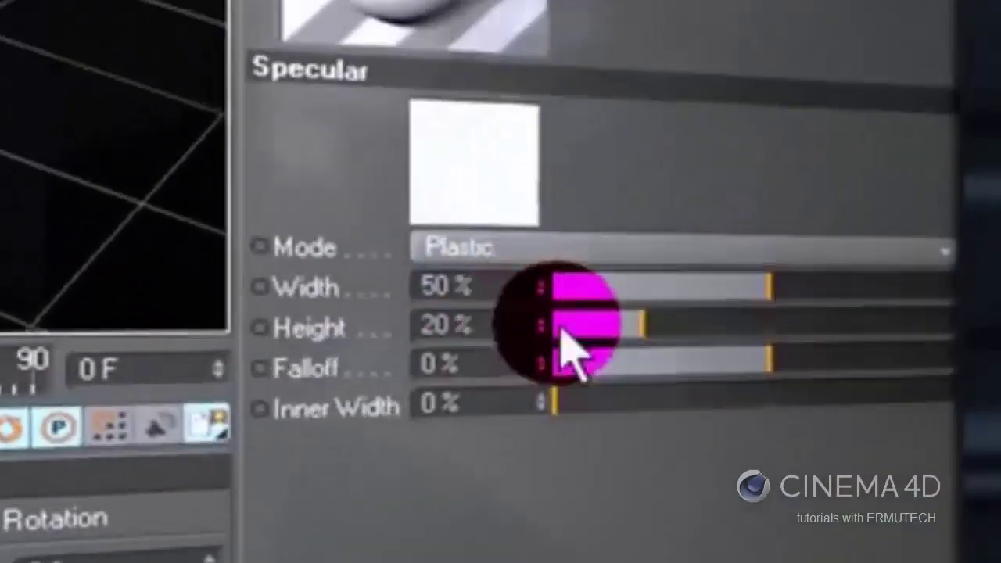
{"action": "left_click_drag", "start_coordinate": [490, 408], "coordinate": [891, 410]}
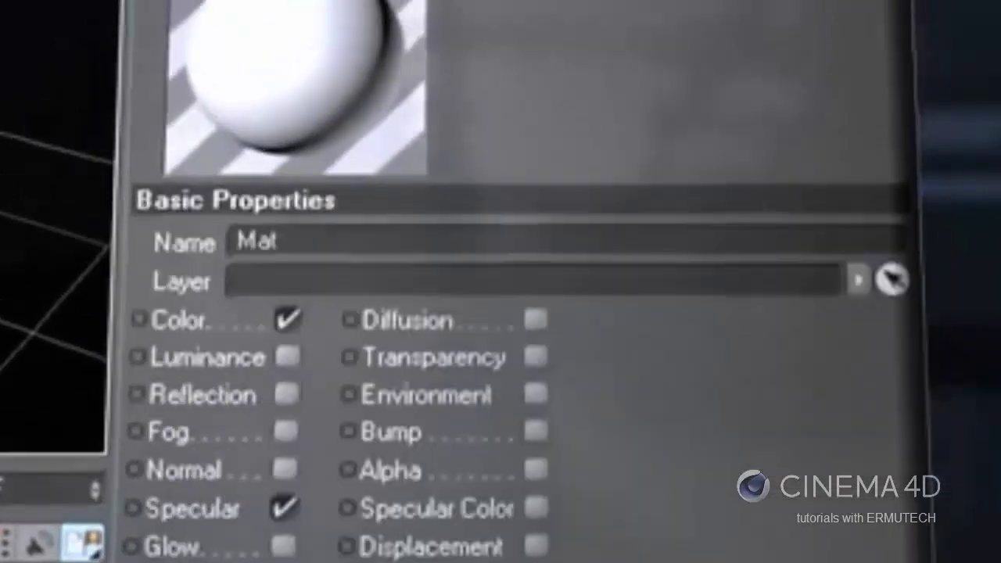
{"action": "left_click", "coordinate": [274, 450]}
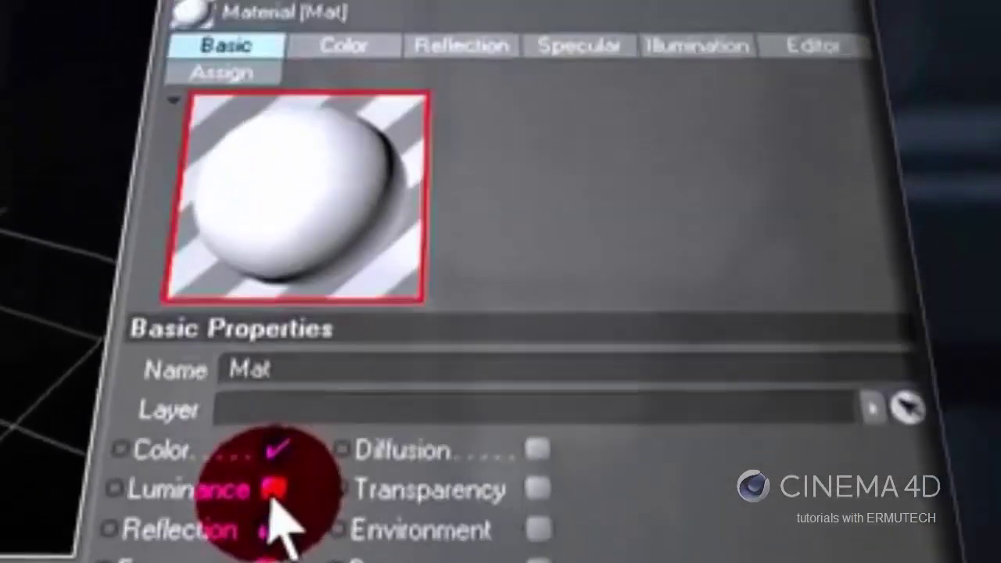
{"action": "mouse_move", "coordinate": [390, 309]}
{"action": "left_mouse_down"}
{"action": "mouse_move", "coordinate": [239, 176]}
{"action": "mouse_move", "coordinate": [774, 61]}
{"action": "left_mouse_up"}
{"action": "left_click", "coordinate": [379, 13]}
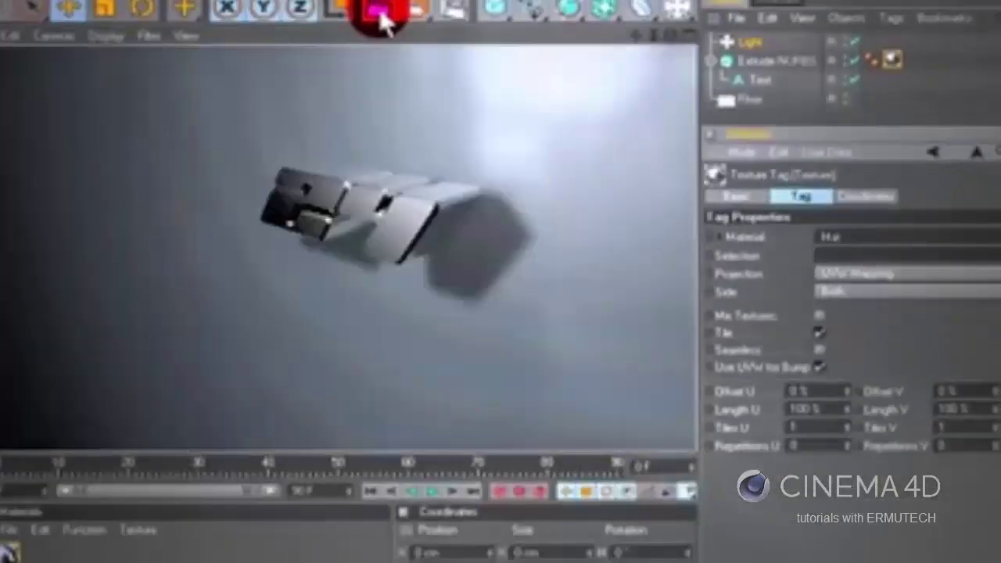
{"action": "left_click", "coordinate": [413, 260]}
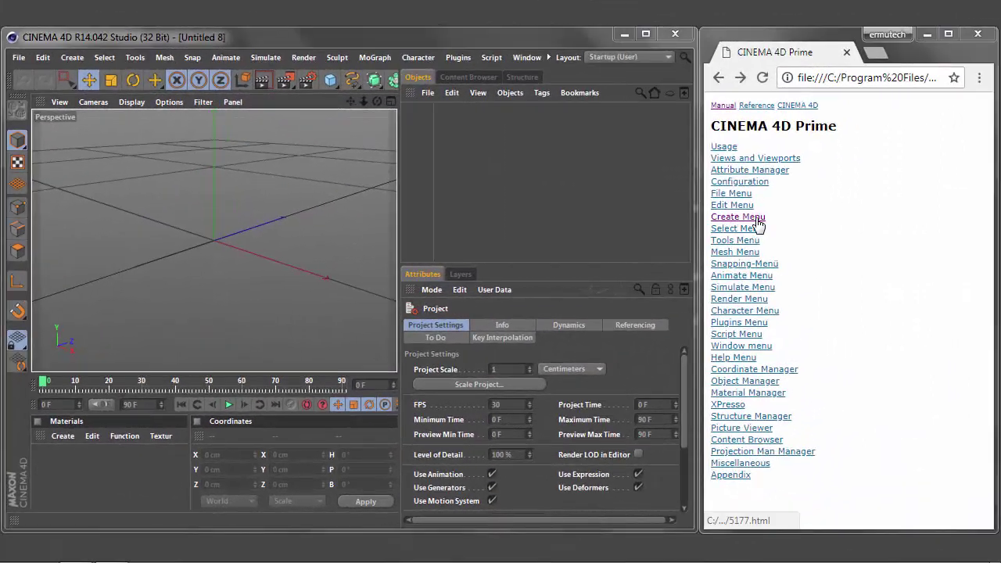
Go from the help's Create Menu page to its NURBS page and select the opening sentence
{"action": "left_click", "coordinate": [755, 219]}
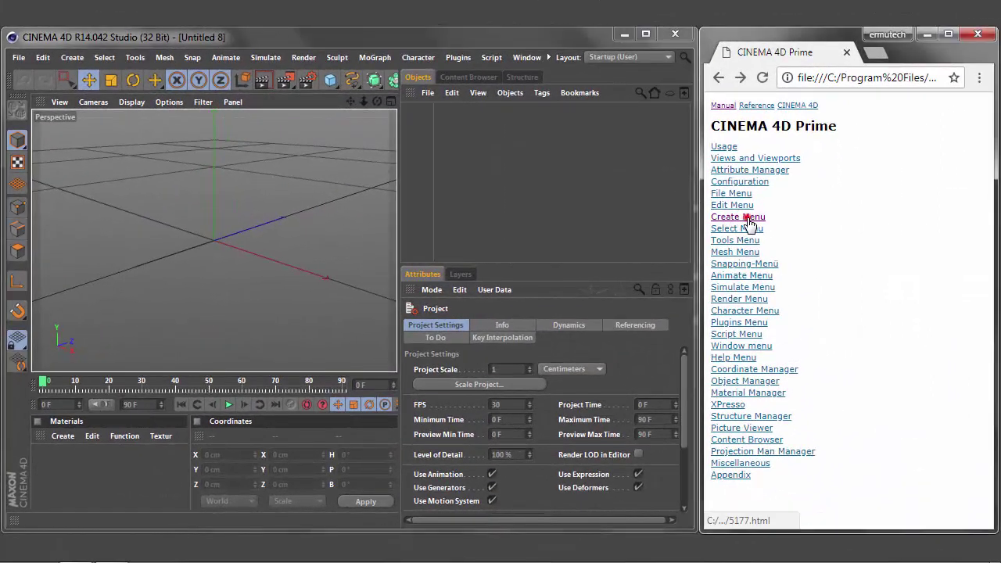
{"action": "left_click", "coordinate": [726, 193]}
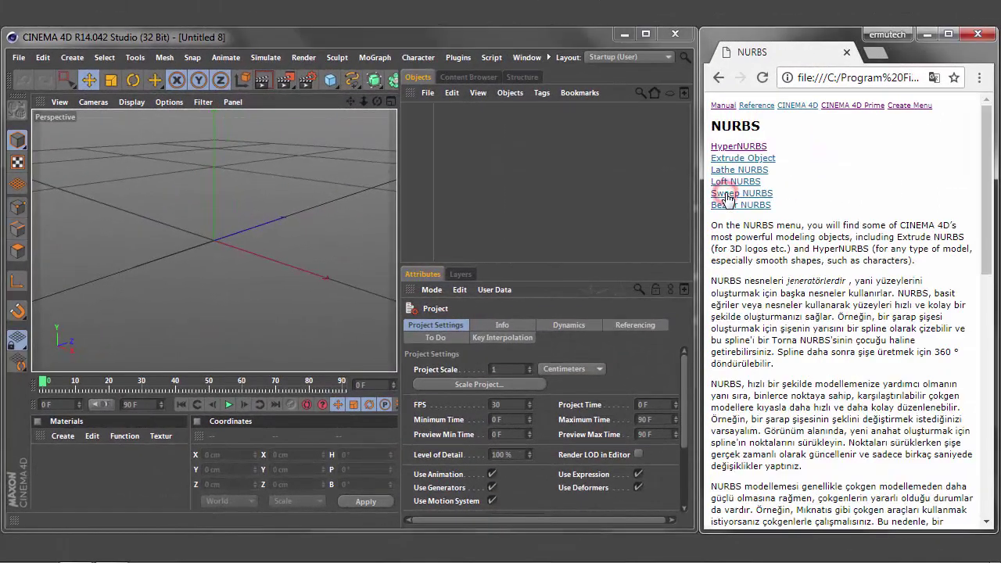
{"action": "mouse_move", "coordinate": [711, 224]}
{"action": "left_mouse_down"}
{"action": "mouse_move", "coordinate": [798, 225]}
{"action": "mouse_move", "coordinate": [973, 264]}
{"action": "left_mouse_up"}
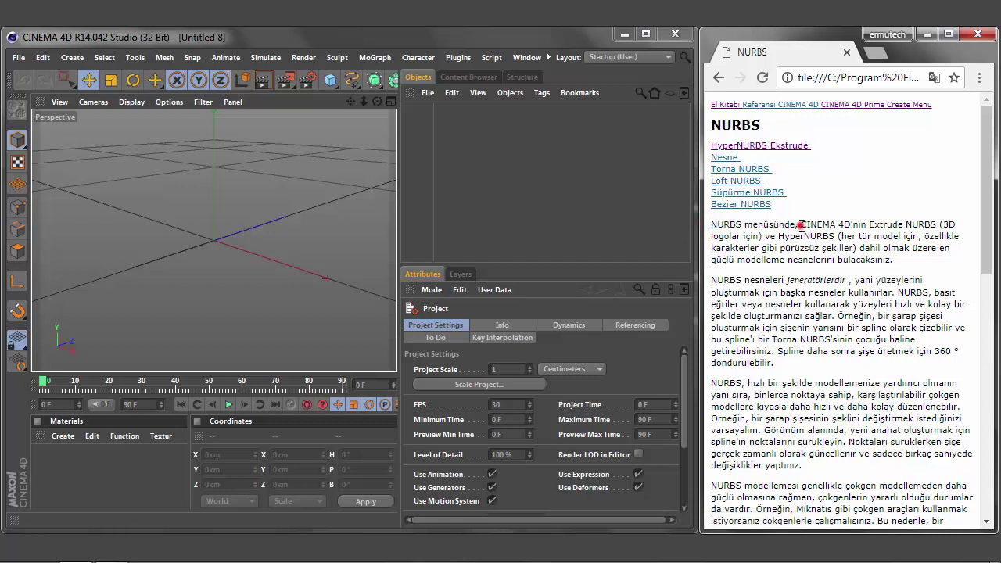
{"action": "left_click", "coordinate": [659, 226]}
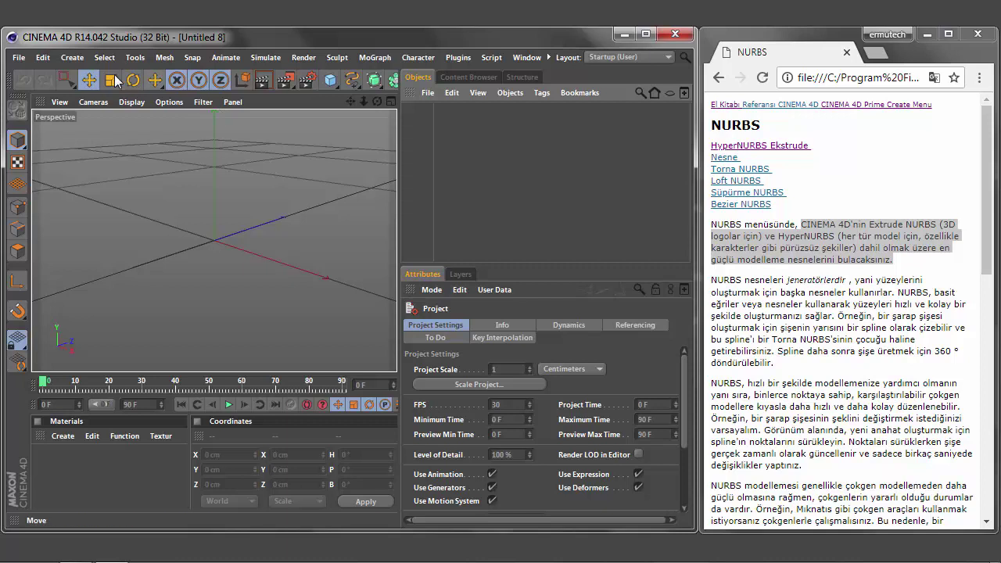
Tear off the Create > NURBS submenu into a floating palette beside the Object Manager
{"action": "left_click", "coordinate": [75, 60]}
{"action": "mouse_move", "coordinate": [77, 115]}
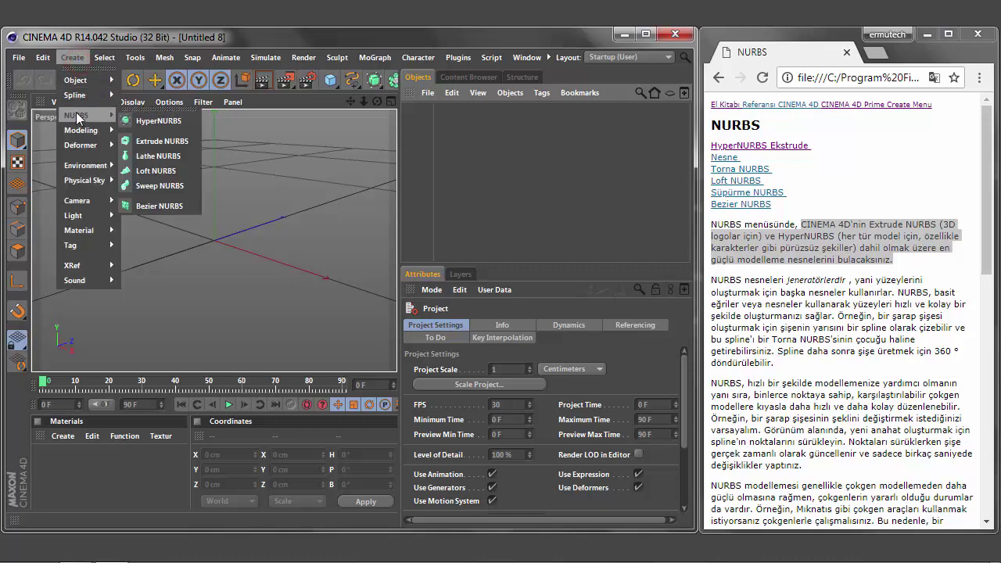
{"action": "left_click", "coordinate": [156, 112]}
{"action": "left_click_drag", "start_coordinate": [154, 95], "coordinate": [631, 139]}
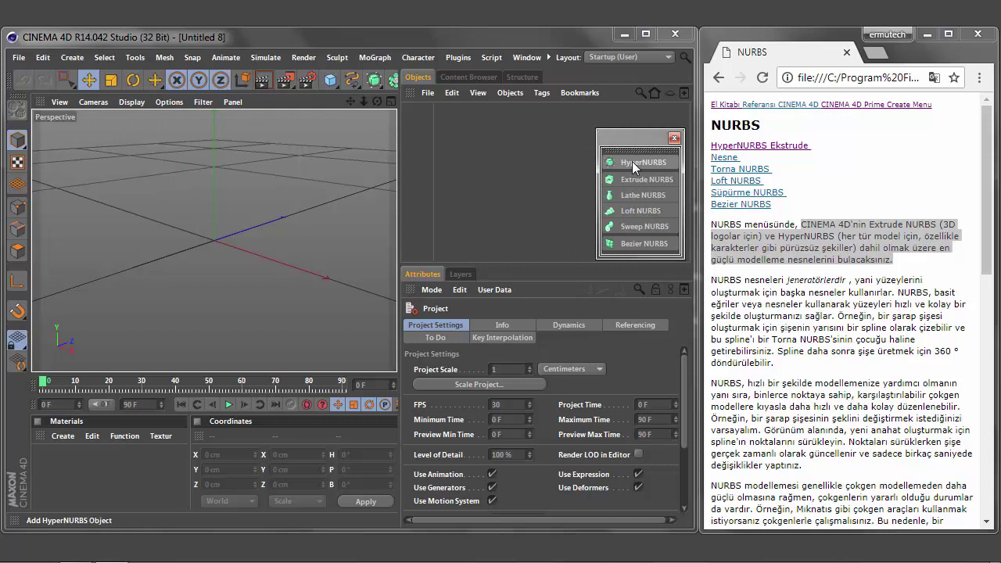
{"action": "left_click", "coordinate": [379, 90]}
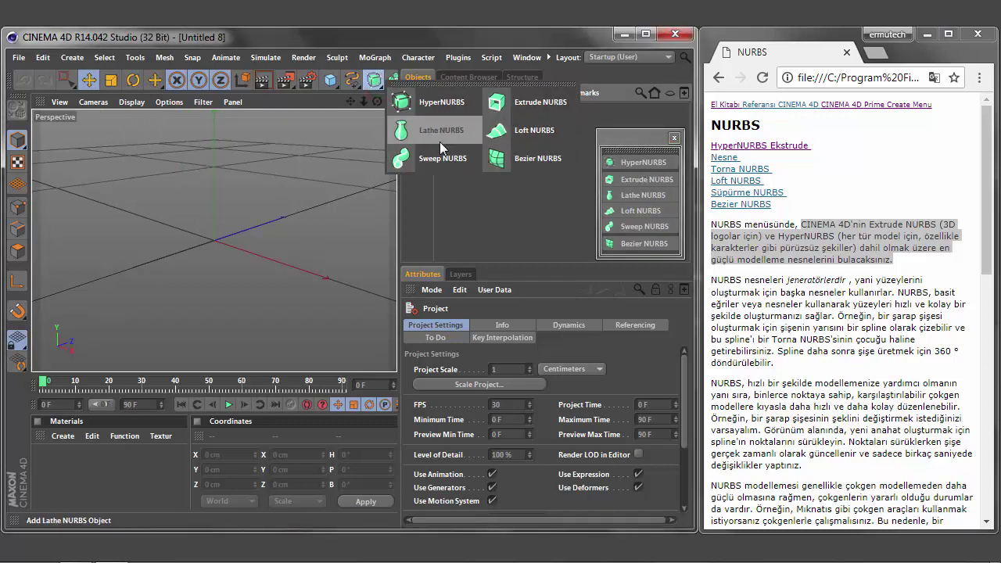
{"action": "left_click", "coordinate": [545, 218]}
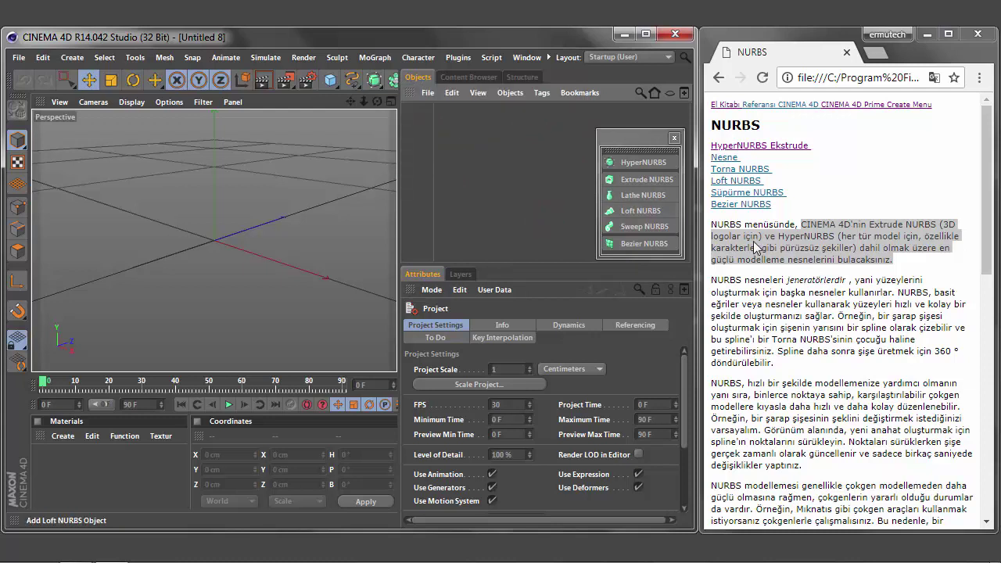
Select the Extrude NURBS phrase on the help page, then return to CINEMA 4D
{"action": "left_click", "coordinate": [870, 225]}
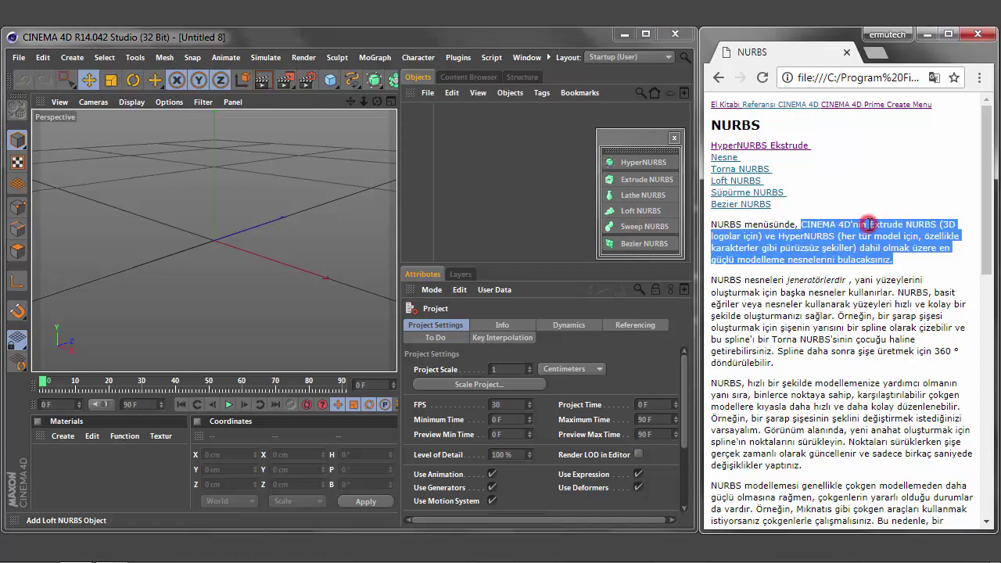
{"action": "mouse_move", "coordinate": [870, 224]}
{"action": "left_mouse_down"}
{"action": "mouse_move", "coordinate": [936, 225]}
{"action": "mouse_move", "coordinate": [780, 236]}
{"action": "left_mouse_up"}
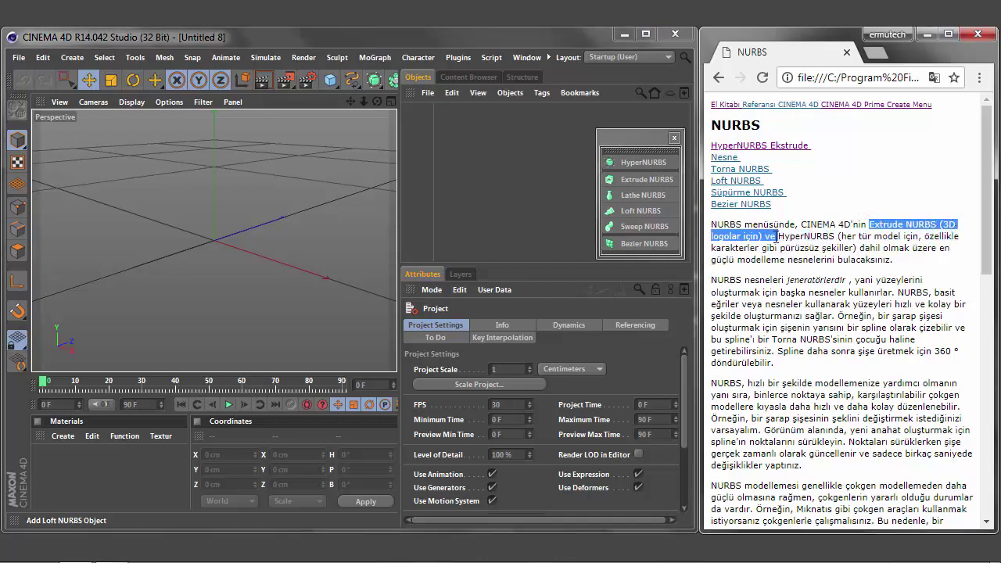
{"action": "left_click", "coordinate": [682, 274]}
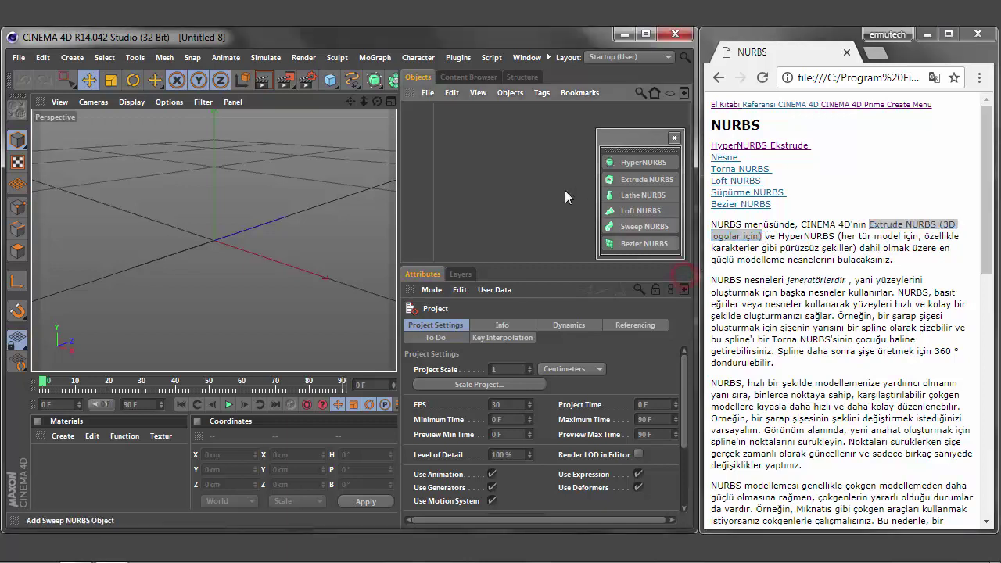
Add a Text spline from the spline palette and change its text to 'maxon'
{"action": "left_click", "coordinate": [357, 87]}
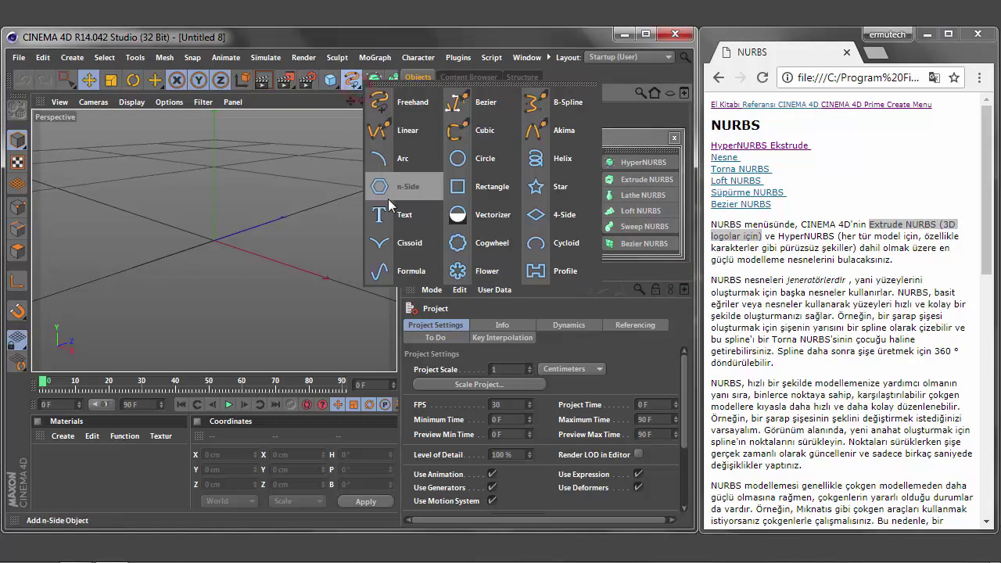
{"action": "left_click", "coordinate": [397, 222]}
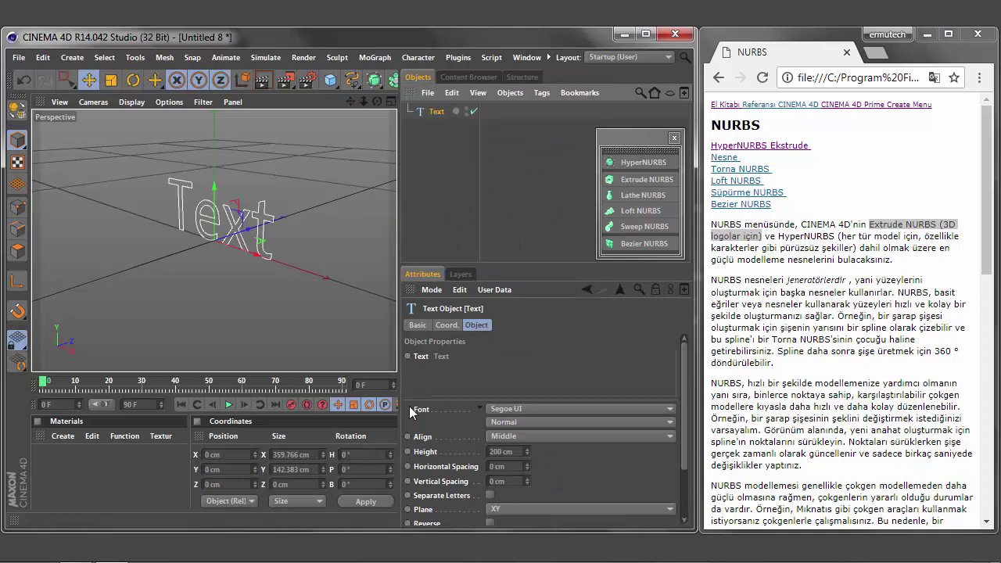
{"action": "double_click", "coordinate": [444, 358]}
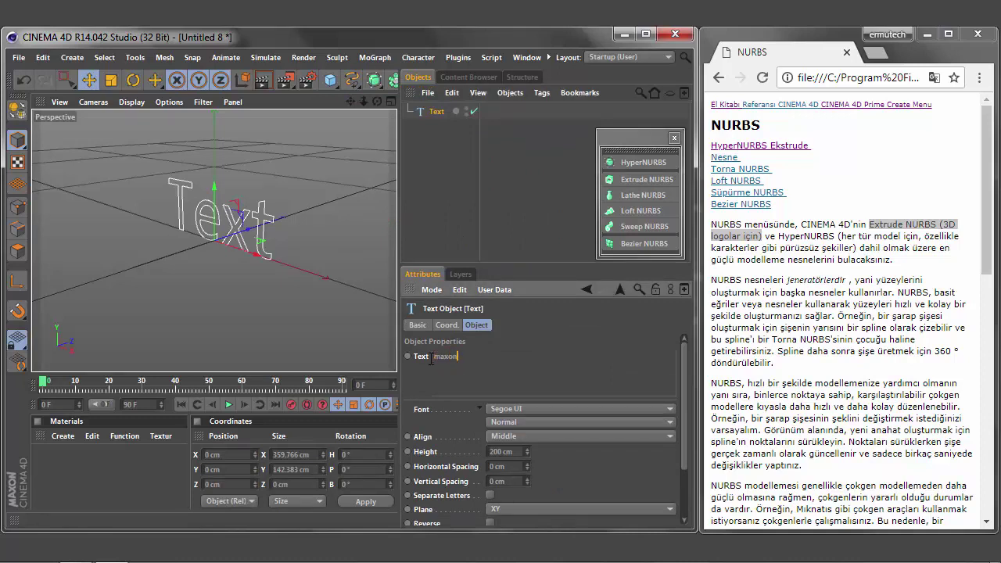
{"action": "left_click", "coordinate": [528, 252]}
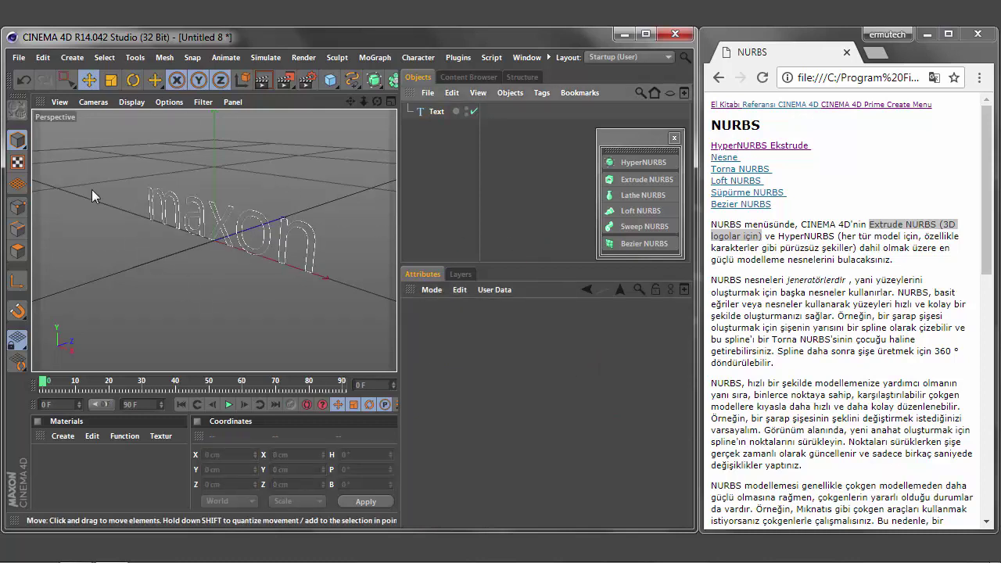
Set the Text object's font to Comic Sans MS with the bold (Kalın) style
{"action": "left_click", "coordinate": [435, 112]}
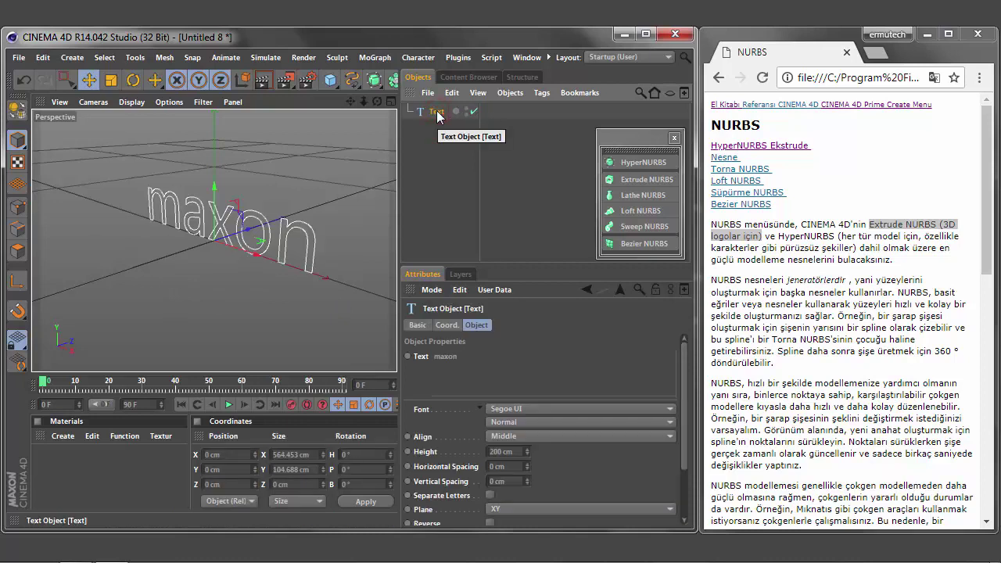
{"action": "left_click", "coordinate": [670, 410]}
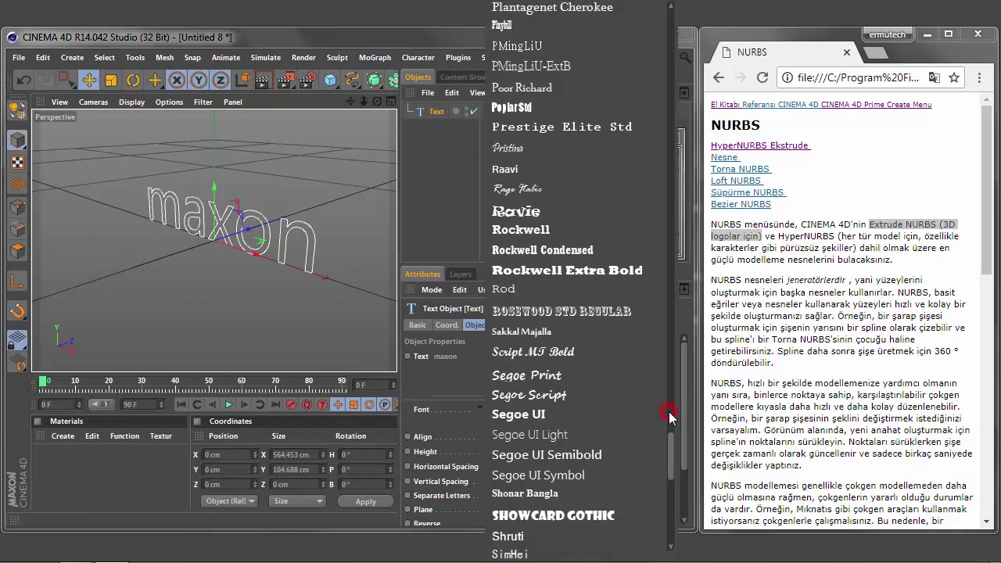
{"action": "mouse_move", "coordinate": [670, 449]}
{"action": "left_mouse_down"}
{"action": "mouse_move", "coordinate": [665, 513]}
{"action": "mouse_move", "coordinate": [657, 378]}
{"action": "left_mouse_up"}
{"action": "scroll", "coordinate": [603, 329], "scroll_direction": "up", "scroll_amount": 6}
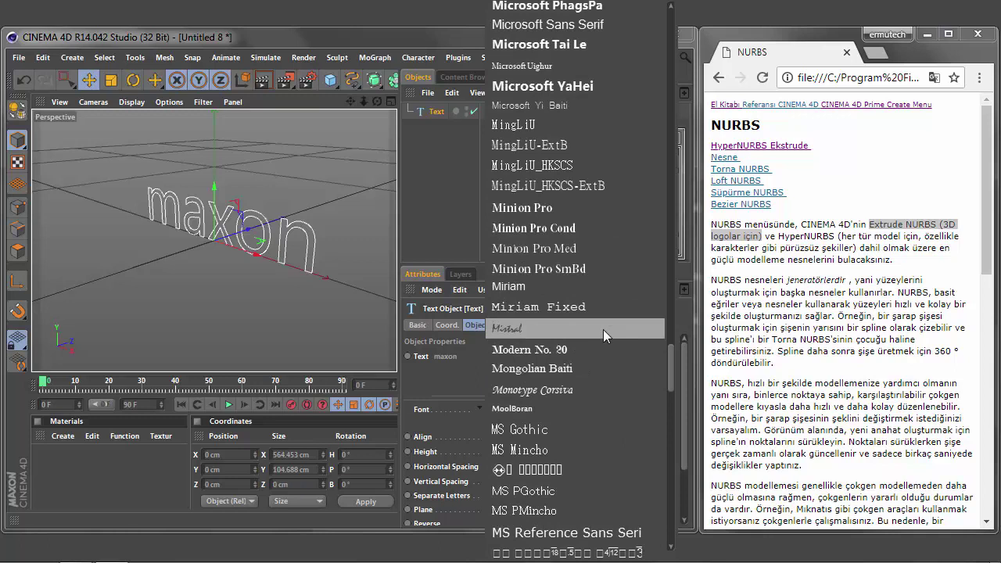
{"action": "scroll", "coordinate": [603, 329], "scroll_direction": "up", "scroll_amount": 9}
{"action": "scroll", "coordinate": [602, 329], "scroll_direction": "up", "scroll_amount": 3}
{"action": "scroll", "coordinate": [603, 329], "scroll_direction": "up", "scroll_amount": 6}
{"action": "scroll", "coordinate": [602, 329], "scroll_direction": "up", "scroll_amount": 3}
{"action": "scroll", "coordinate": [603, 329], "scroll_direction": "up", "scroll_amount": 6}
{"action": "scroll", "coordinate": [603, 329], "scroll_direction": "up", "scroll_amount": 3}
{"action": "scroll", "coordinate": [602, 329], "scroll_direction": "up", "scroll_amount": 6}
{"action": "scroll", "coordinate": [603, 329], "scroll_direction": "up", "scroll_amount": 2}
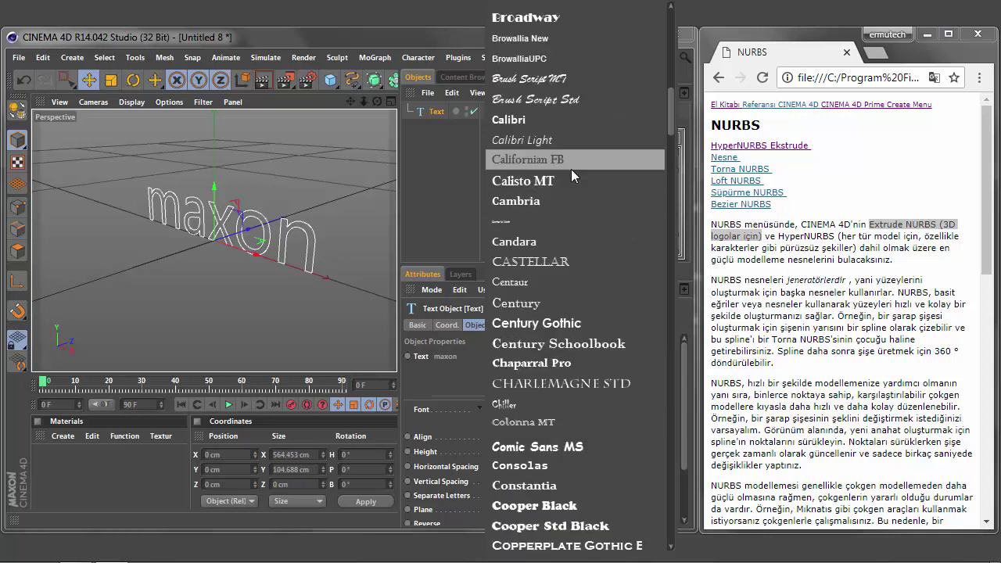
{"action": "left_click", "coordinate": [545, 447]}
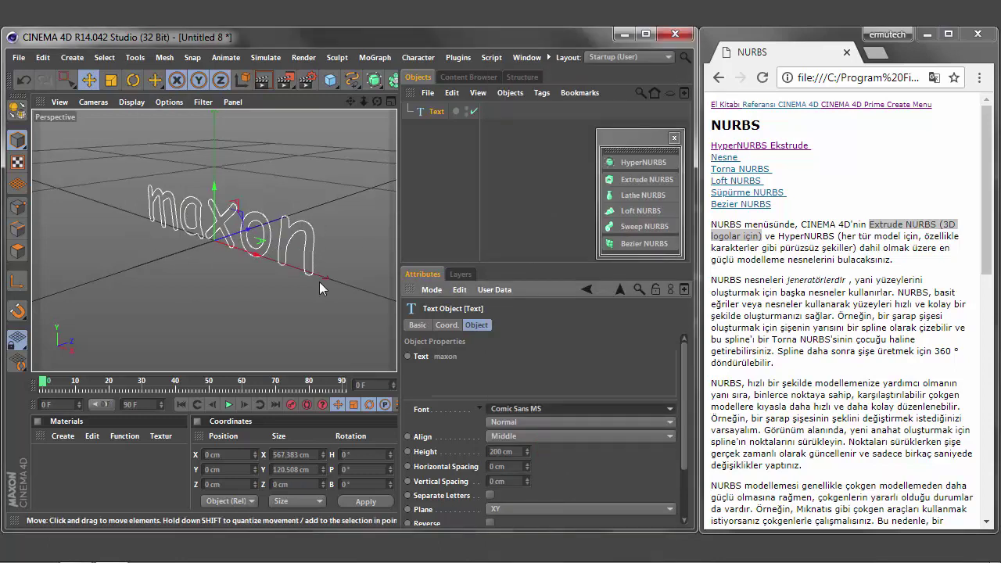
{"action": "left_click", "coordinate": [669, 423]}
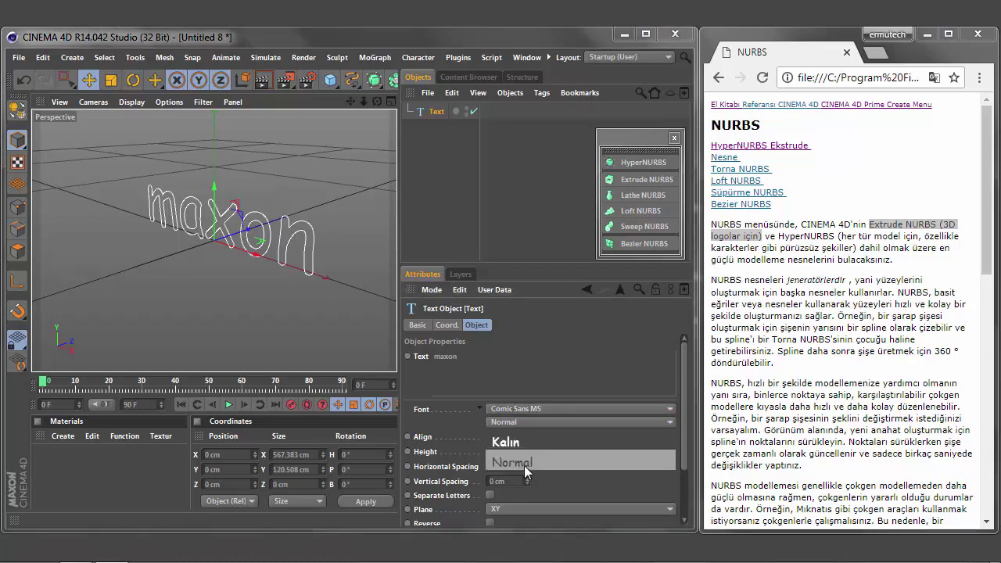
{"action": "left_click", "coordinate": [522, 443]}
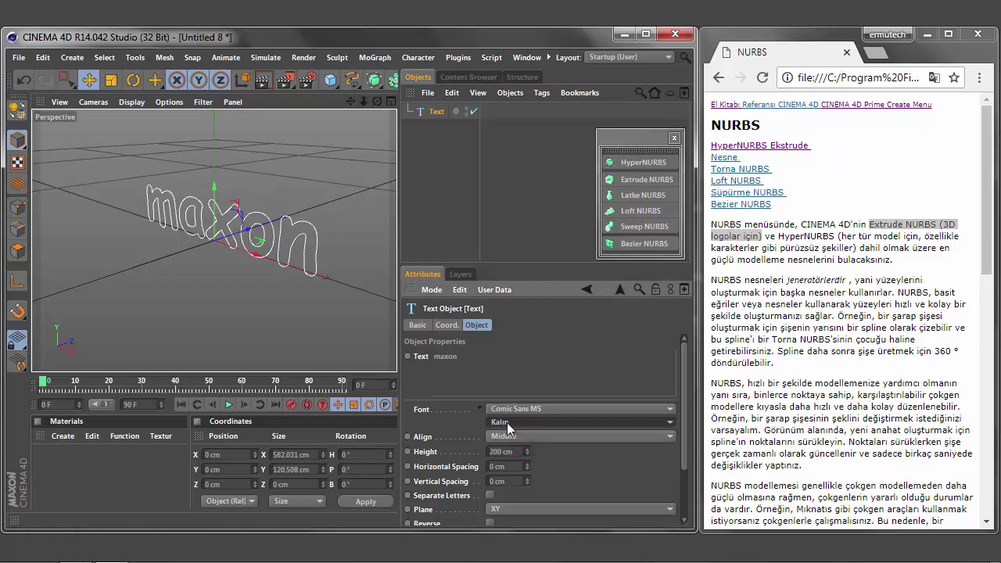
Try Left and Right text alignment, then return it to Middle
{"action": "left_click", "coordinate": [517, 436]}
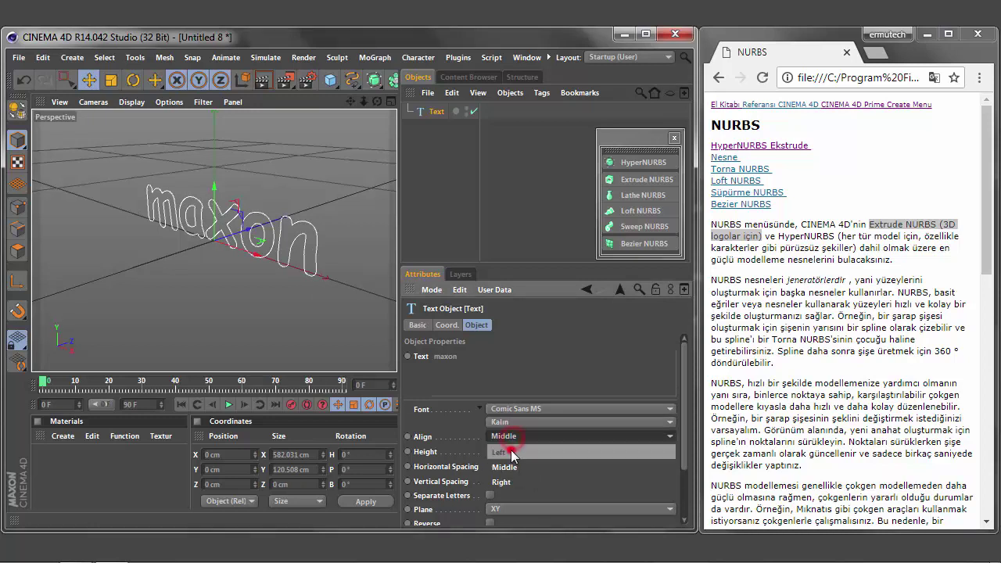
{"action": "left_click", "coordinate": [511, 449]}
{"action": "left_click", "coordinate": [663, 435]}
{"action": "left_click", "coordinate": [560, 483]}
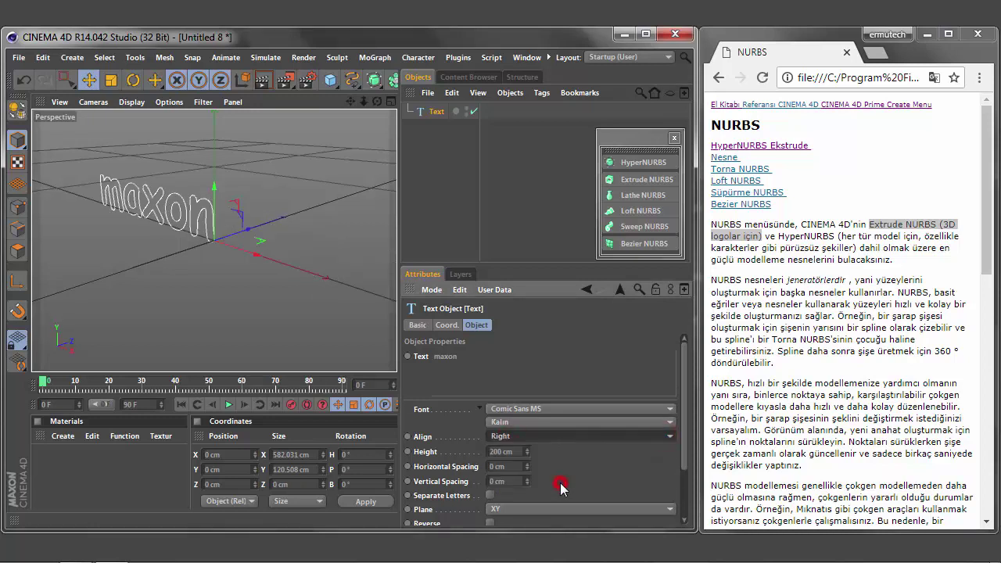
{"action": "left_click", "coordinate": [670, 438]}
{"action": "left_click", "coordinate": [526, 467]}
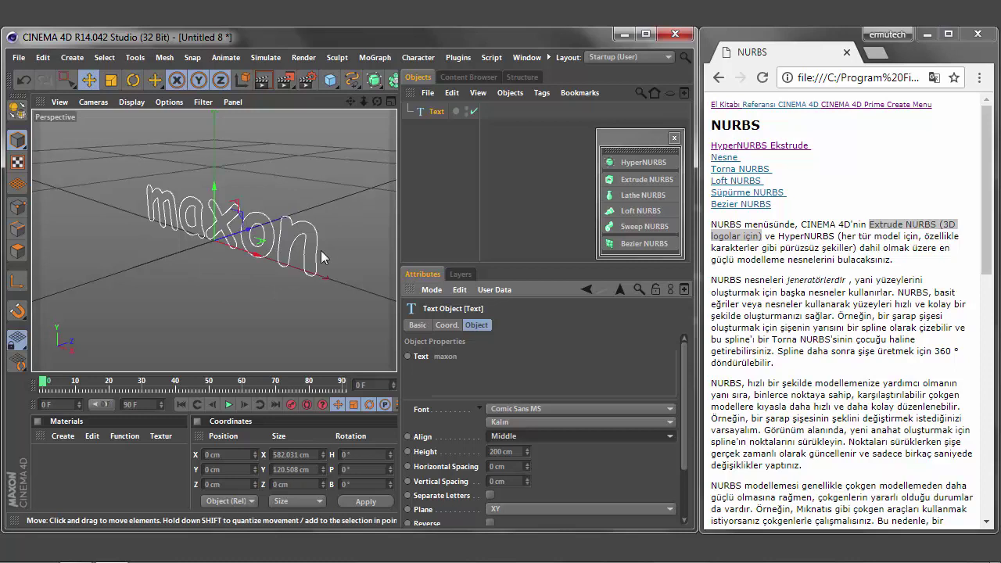
Load the blue Background 02 preset from the Content Browser and show the Environment objects
{"action": "left_click", "coordinate": [466, 78]}
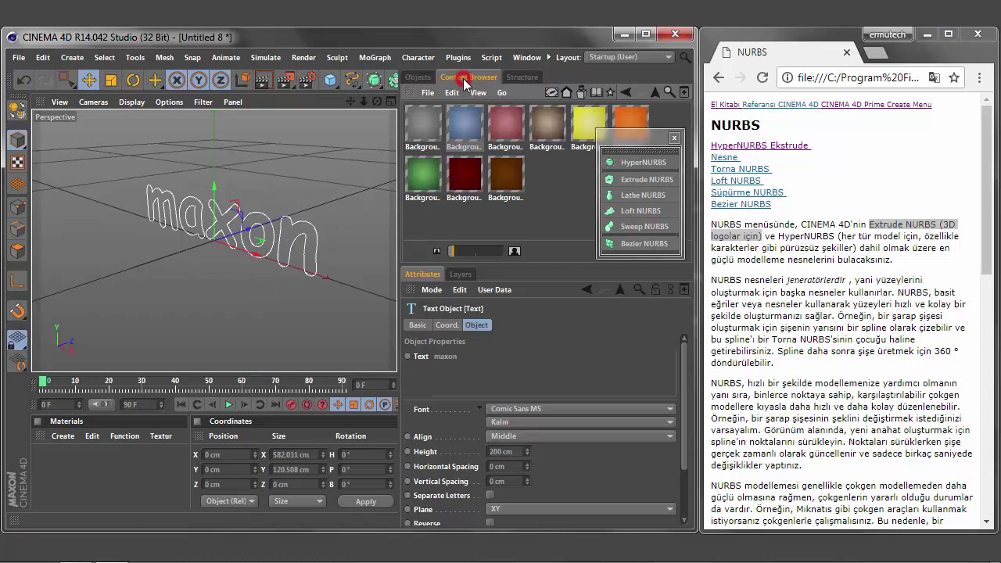
{"action": "double_click", "coordinate": [468, 128]}
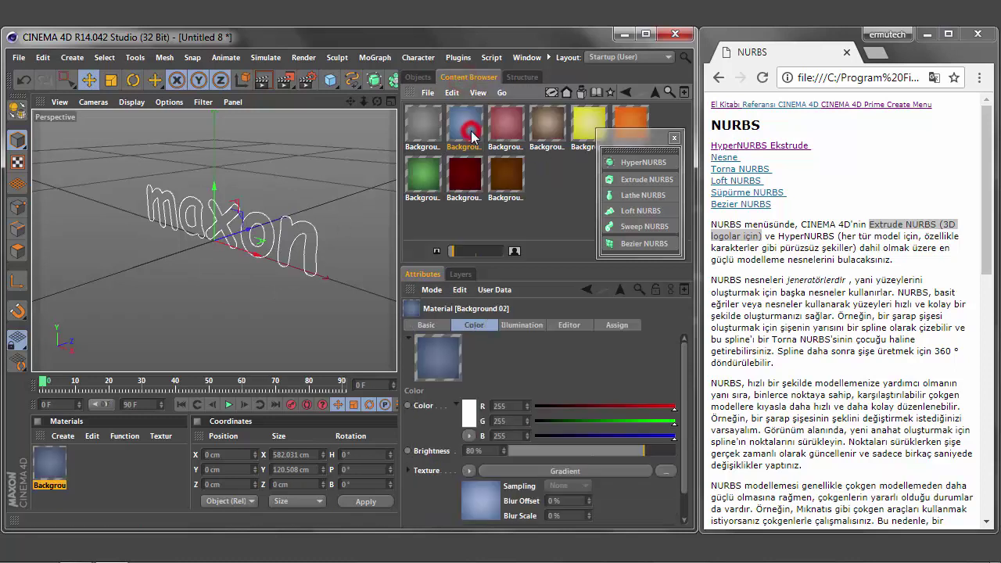
{"action": "left_click", "coordinate": [417, 77]}
{"action": "scroll", "coordinate": [328, 81], "scroll_direction": "down", "scroll_amount": 1}
{"action": "scroll", "coordinate": [328, 82], "scroll_direction": "down", "scroll_amount": 1}
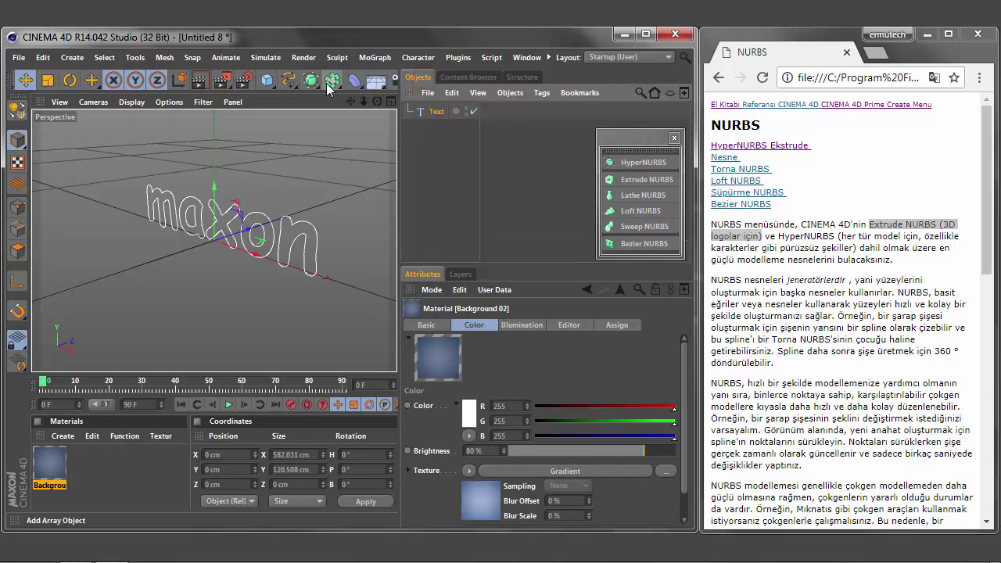
{"action": "left_click", "coordinate": [383, 86]}
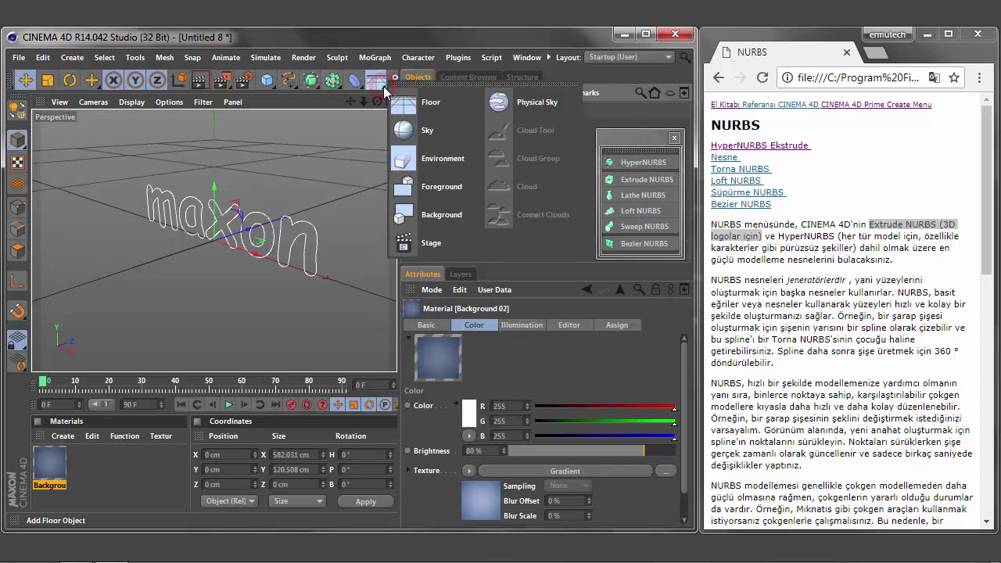
Add a Sky object carrying the Background 02 material with Frontal projection
{"action": "left_click", "coordinate": [442, 132]}
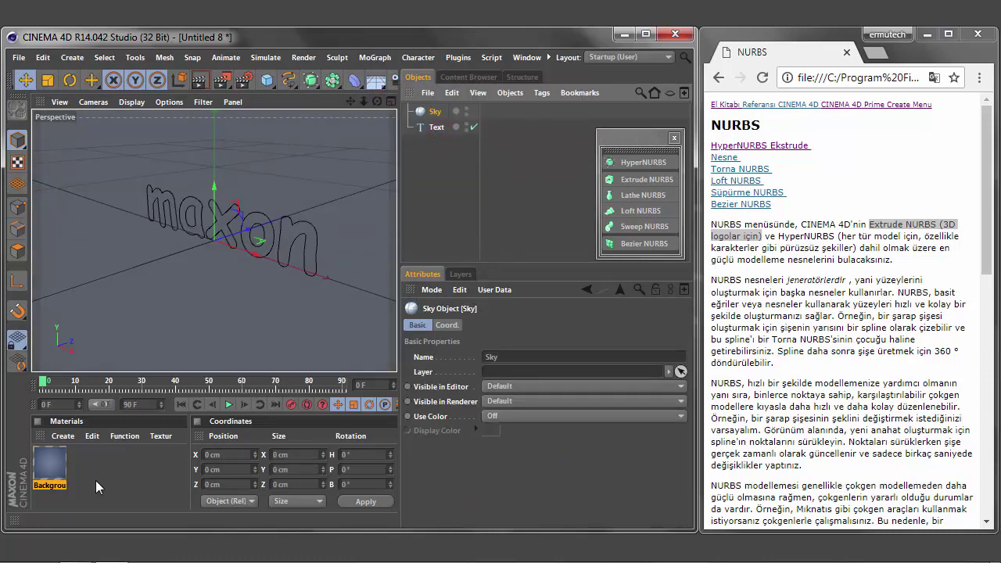
{"action": "left_click_drag", "start_coordinate": [50, 464], "coordinate": [436, 116]}
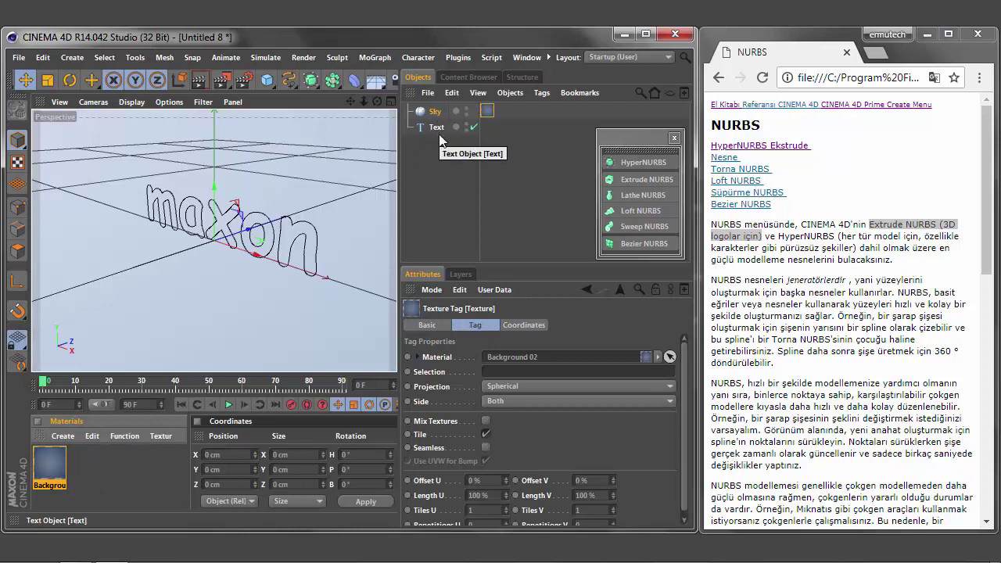
{"action": "left_click", "coordinate": [509, 386]}
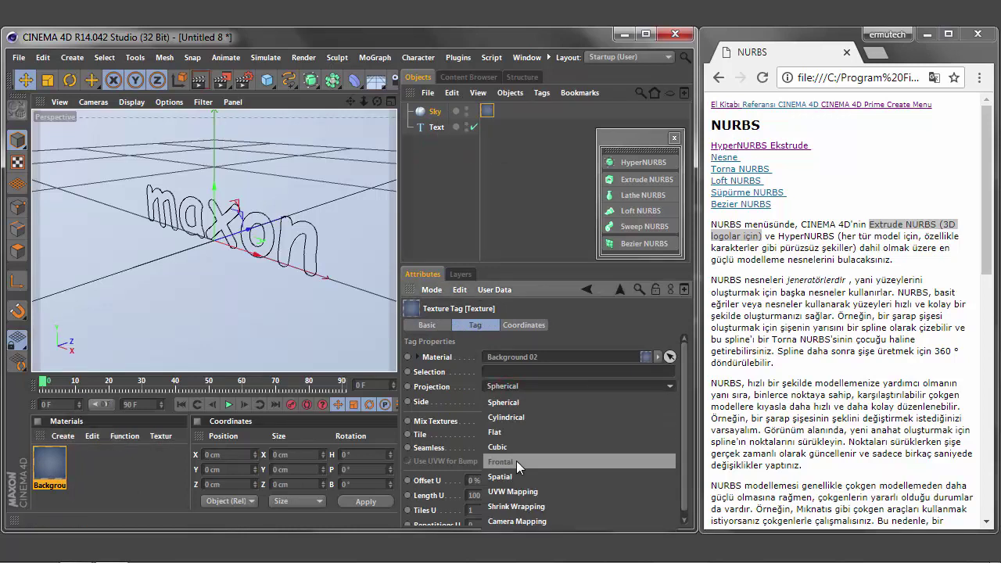
{"action": "left_click", "coordinate": [516, 462]}
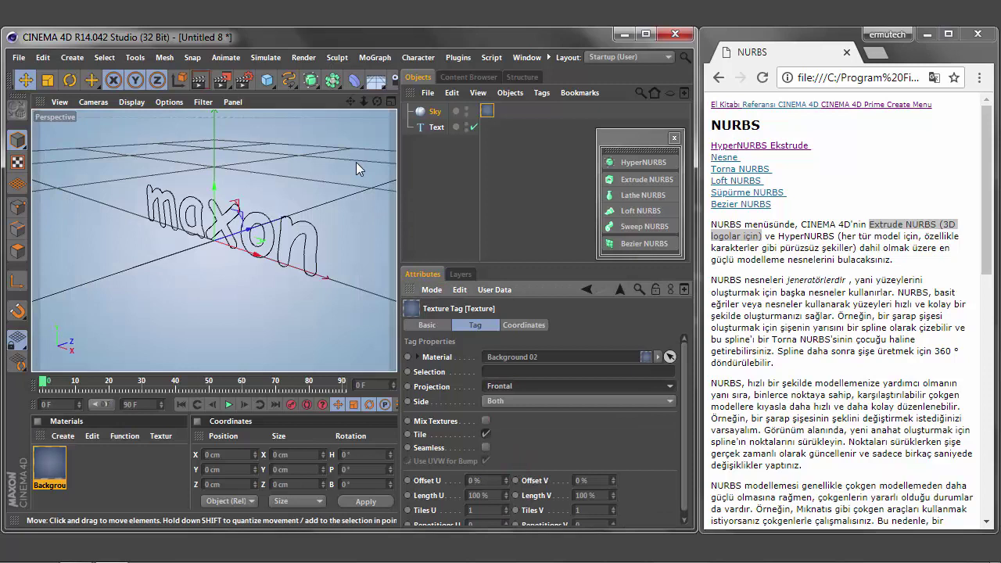
{"action": "scroll", "coordinate": [294, 82], "scroll_direction": "up", "scroll_amount": 2}
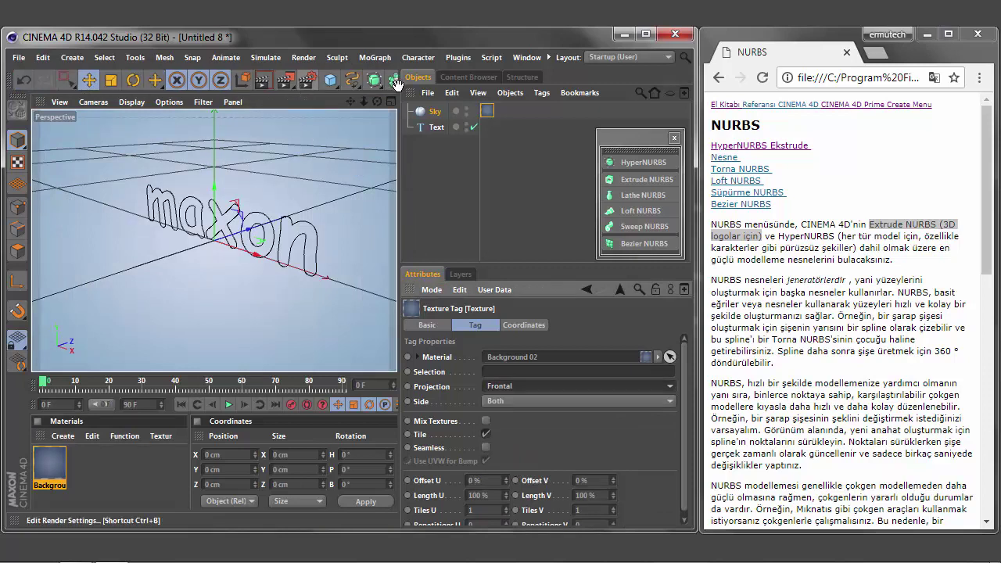
Preview the blue gradient sky in the Picture Viewer, then close it and select Text
{"action": "left_click", "coordinate": [286, 85]}
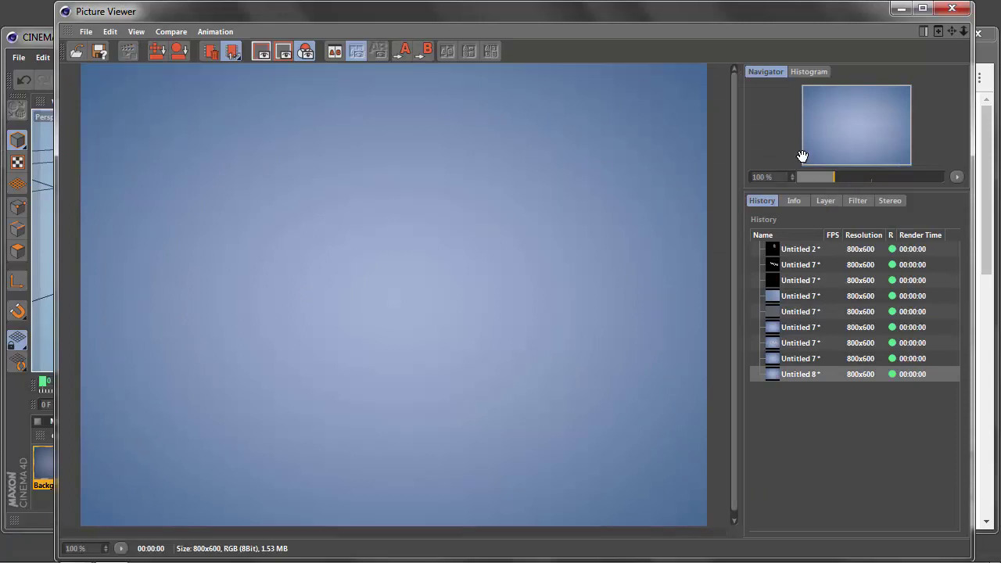
{"action": "left_click", "coordinate": [949, 9]}
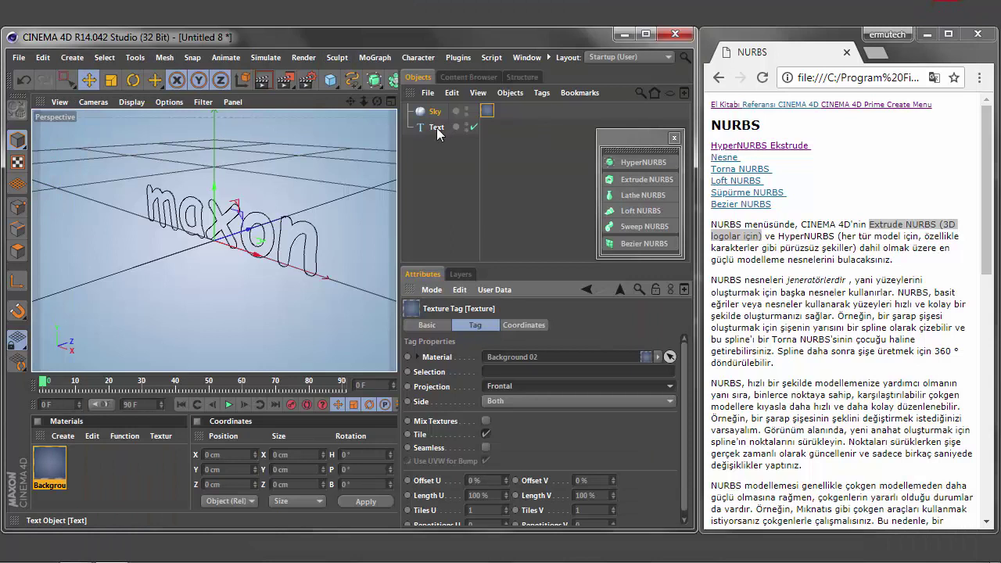
{"action": "left_click", "coordinate": [436, 129]}
Try nesting the text in a HyperNURBS, then move it out and delete the HyperNURBS
{"action": "left_click_drag", "start_coordinate": [437, 126], "coordinate": [437, 126]}
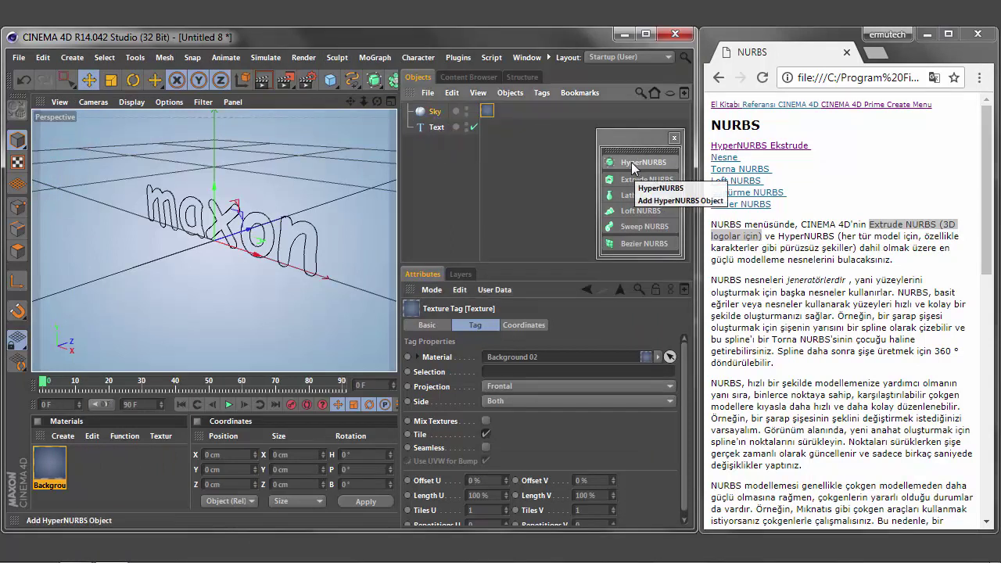
{"action": "left_click_drag", "start_coordinate": [376, 83], "coordinate": [447, 115]}
{"action": "left_click", "coordinate": [439, 109]}
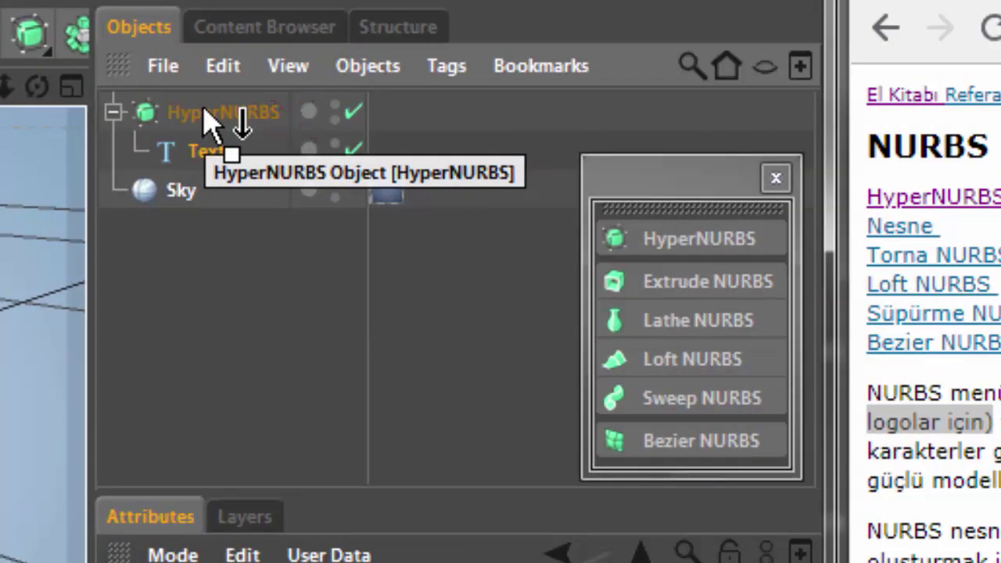
{"action": "left_click", "coordinate": [222, 303]}
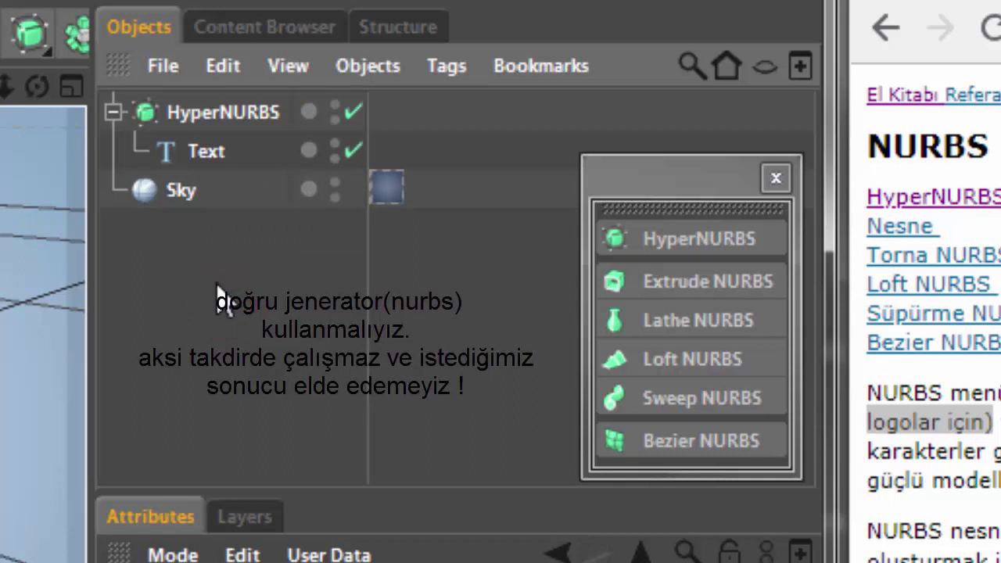
{"action": "left_click_drag", "start_coordinate": [199, 151], "coordinate": [211, 258]}
{"action": "left_click", "coordinate": [212, 121]}
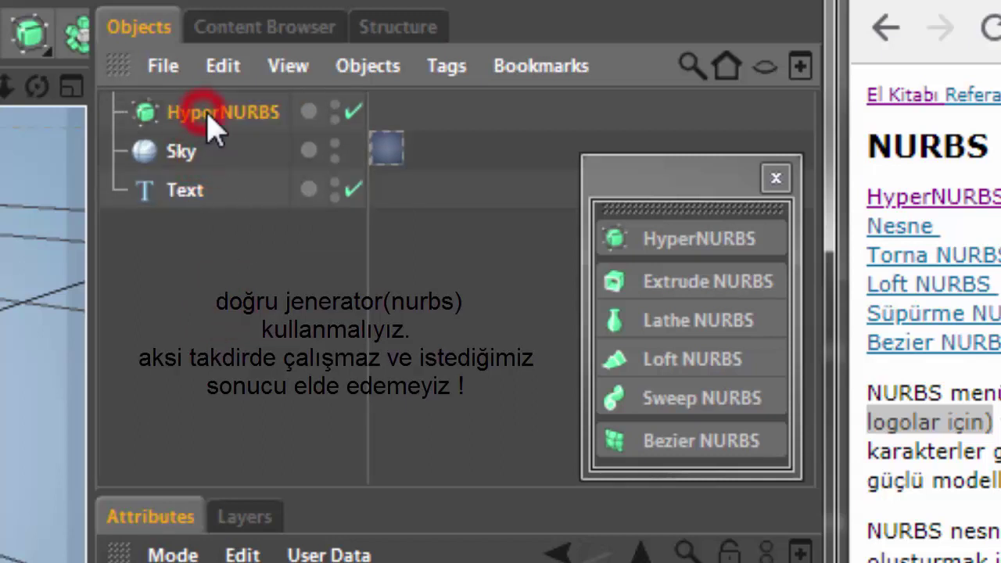
{"action": "key", "text": "Delete"}
Put the text inside a new Extrude NURBS and apply the Background 02 material to it
{"action": "left_click", "coordinate": [47, 53]}
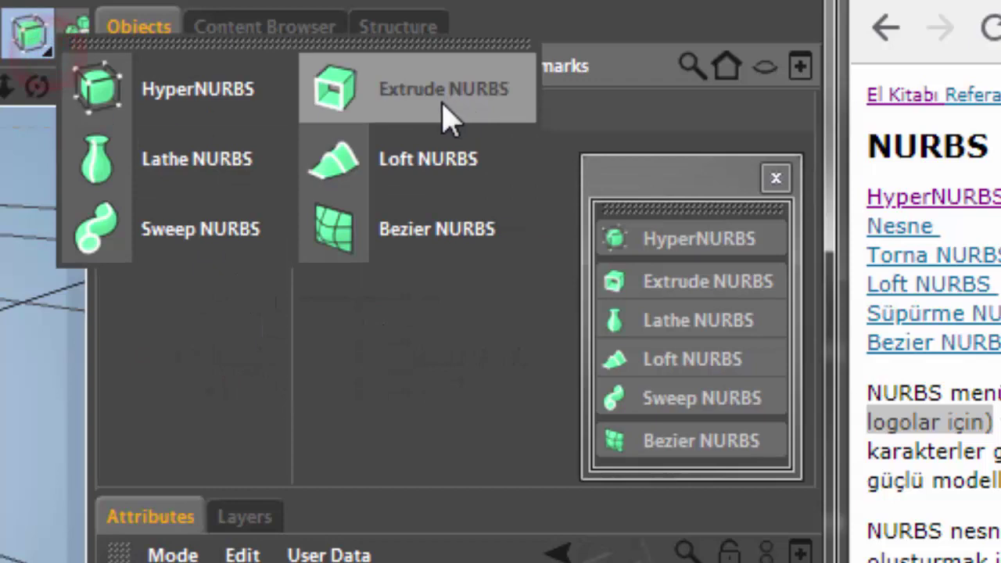
{"action": "left_click", "coordinate": [442, 100]}
{"action": "left_click_drag", "start_coordinate": [492, 118], "coordinate": [504, 78]}
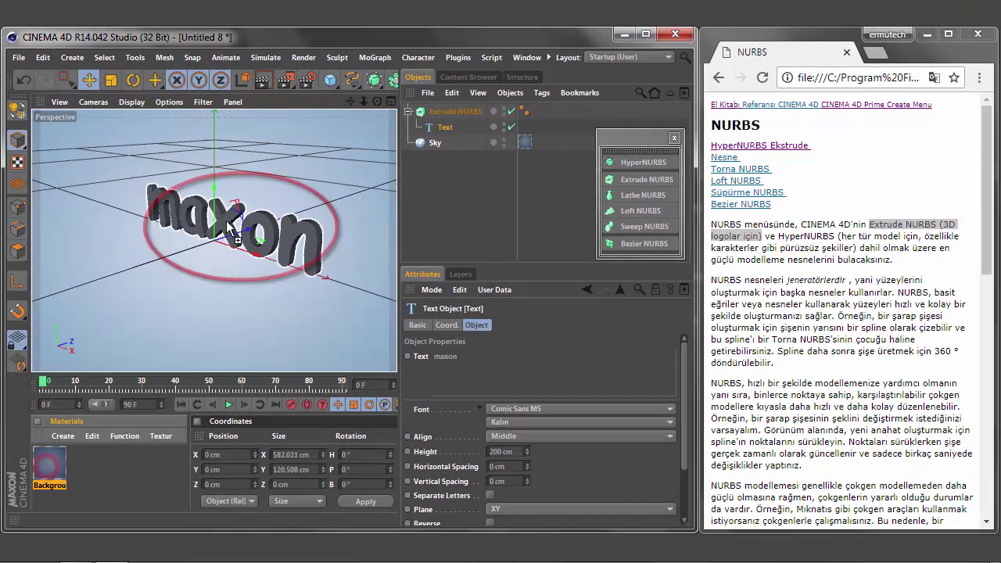
{"action": "left_click_drag", "start_coordinate": [227, 226], "coordinate": [226, 224]}
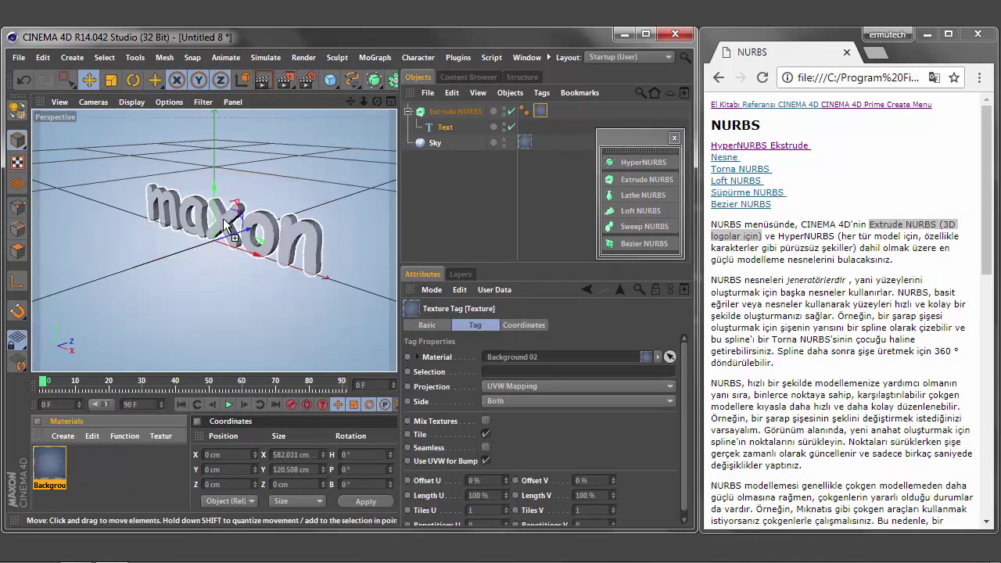
Render the extruded blue maxon text and toggle between it and the previous history render
{"action": "left_click", "coordinate": [286, 81]}
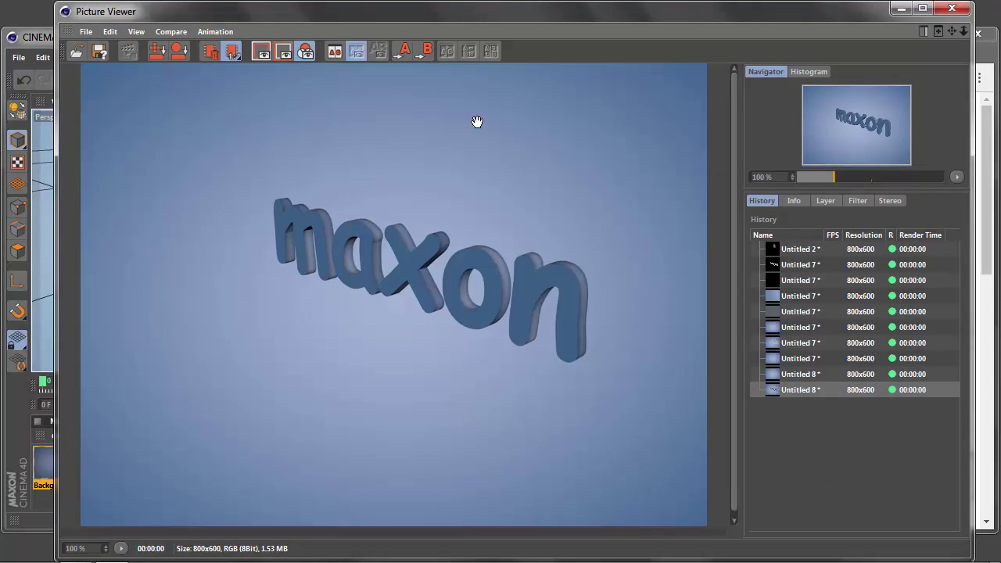
{"action": "left_click", "coordinate": [793, 377]}
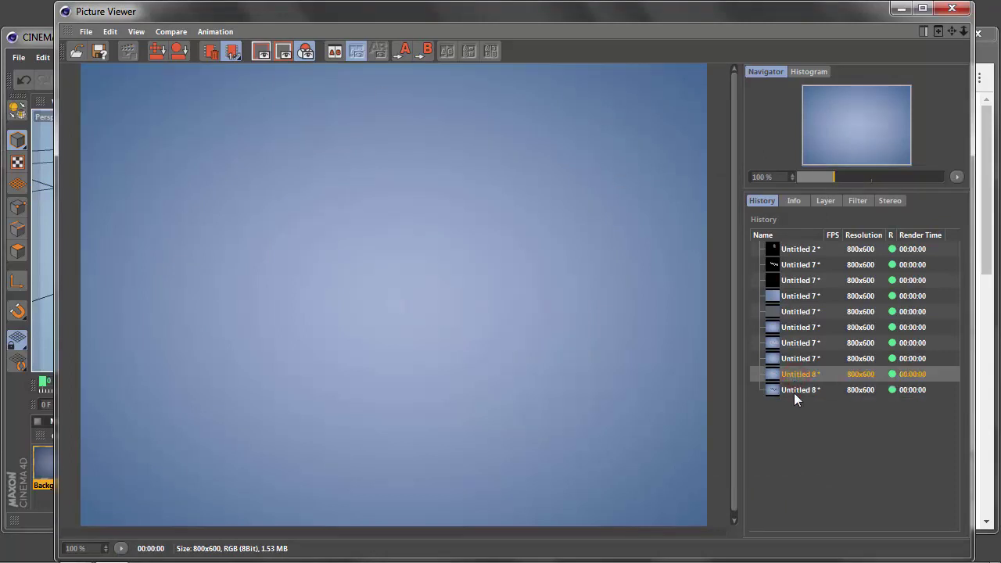
{"action": "left_click", "coordinate": [793, 391]}
{"action": "left_click", "coordinate": [794, 376]}
{"action": "left_click", "coordinate": [795, 390]}
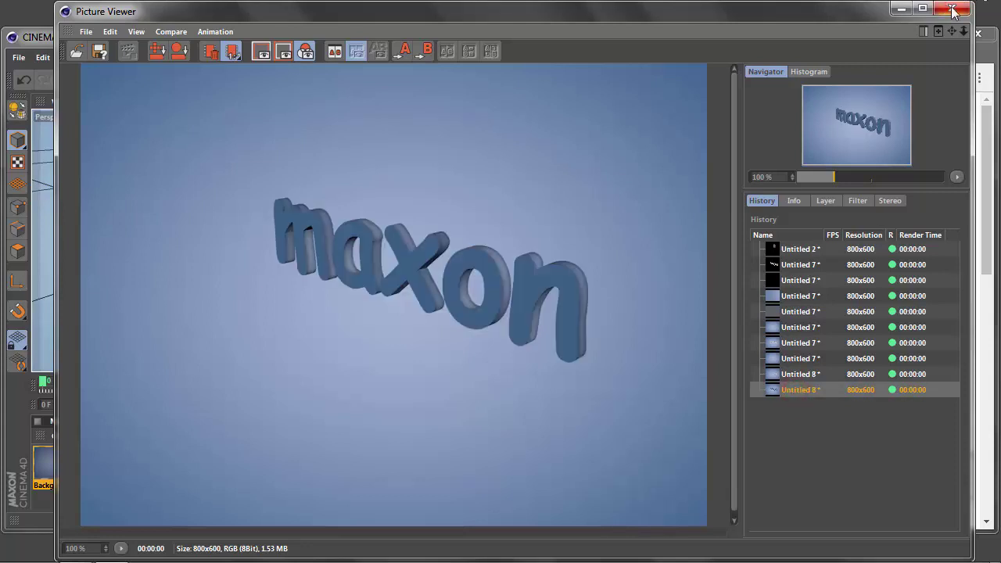
{"action": "left_click", "coordinate": [952, 9]}
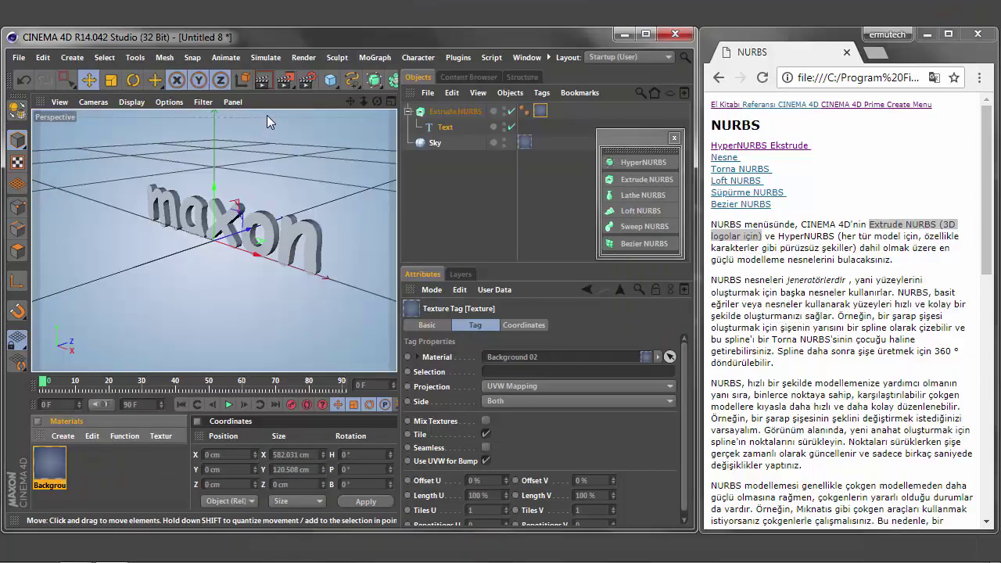
Start a new empty project, then switch back to the Untitled 8 maxon scene
{"action": "left_click", "coordinate": [18, 57]}
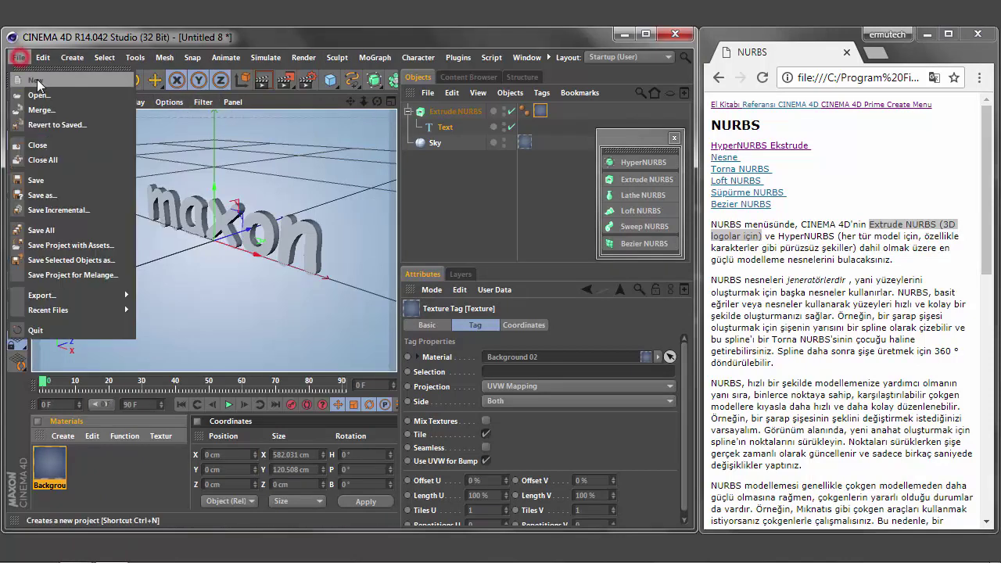
{"action": "left_click", "coordinate": [37, 81]}
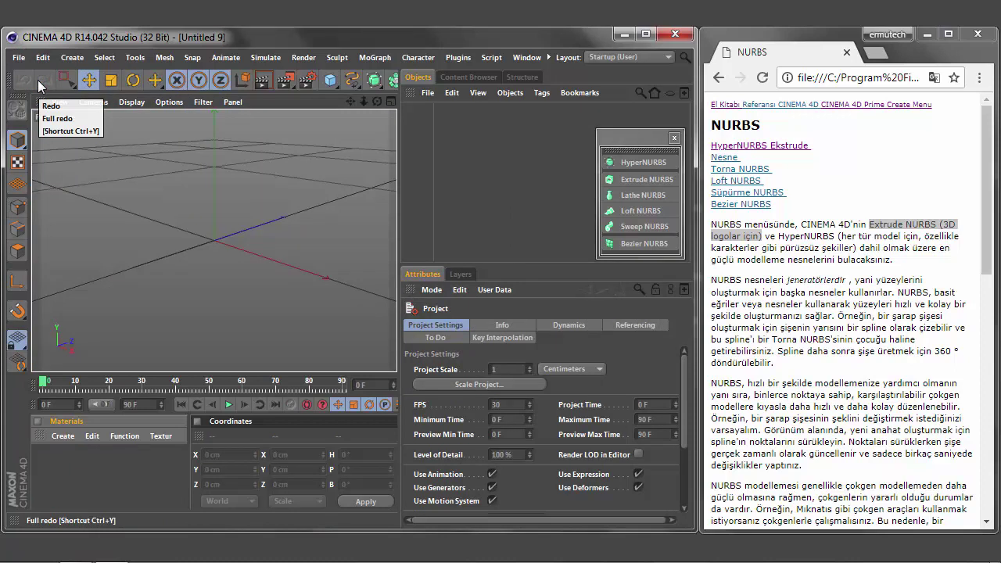
{"action": "left_click", "coordinate": [525, 58]}
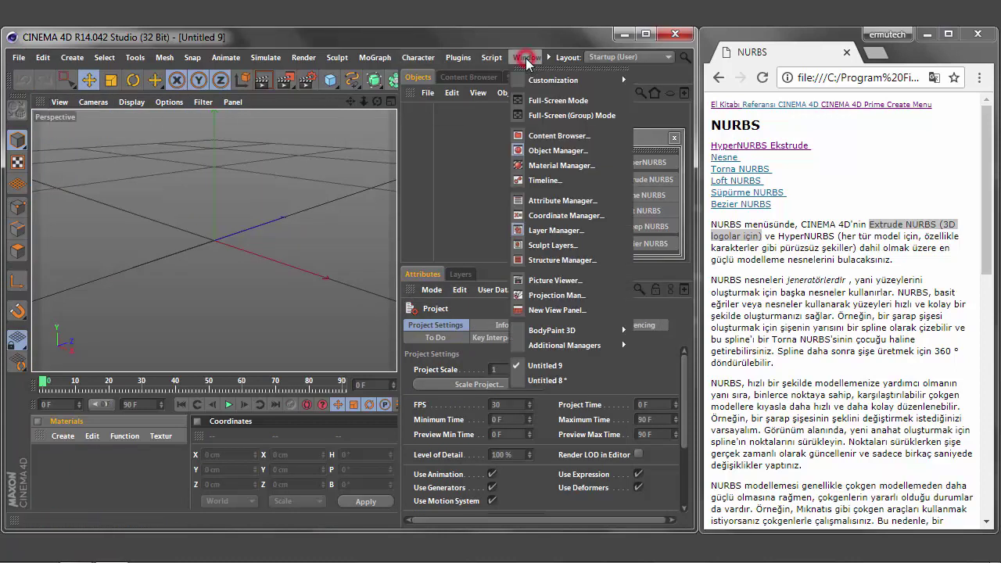
{"action": "left_click", "coordinate": [552, 382]}
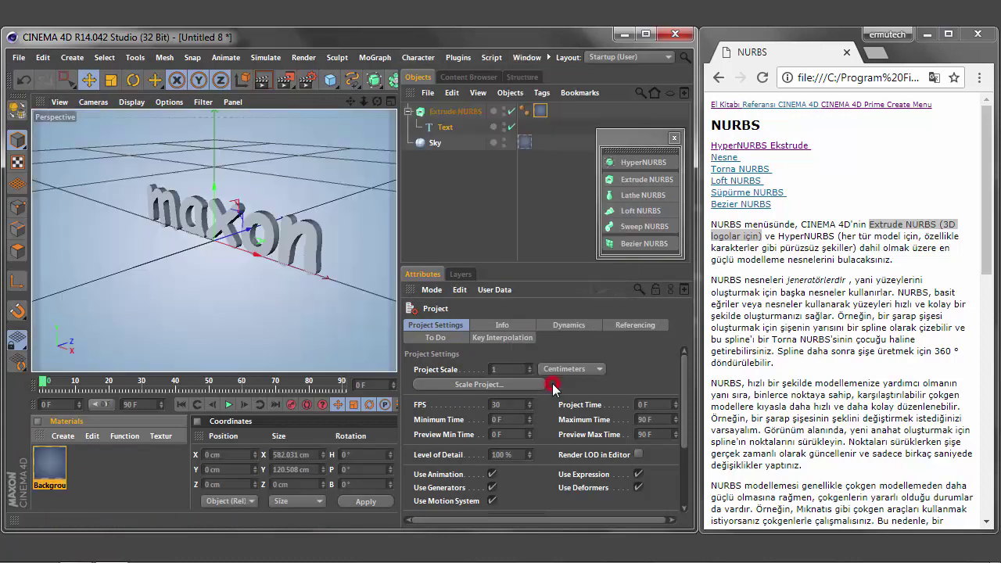
Rename the Text object to 'maxon logo'
{"action": "double_click", "coordinate": [445, 127]}
{"action": "type", "text": "maxon"}
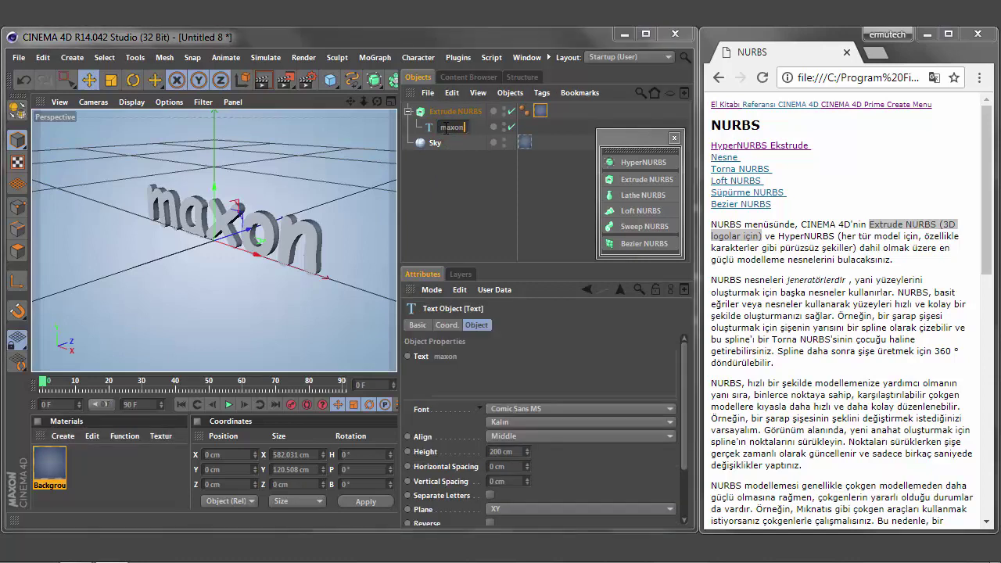
{"action": "type", "text": "logo"}
{"action": "left_click", "coordinate": [458, 163]}
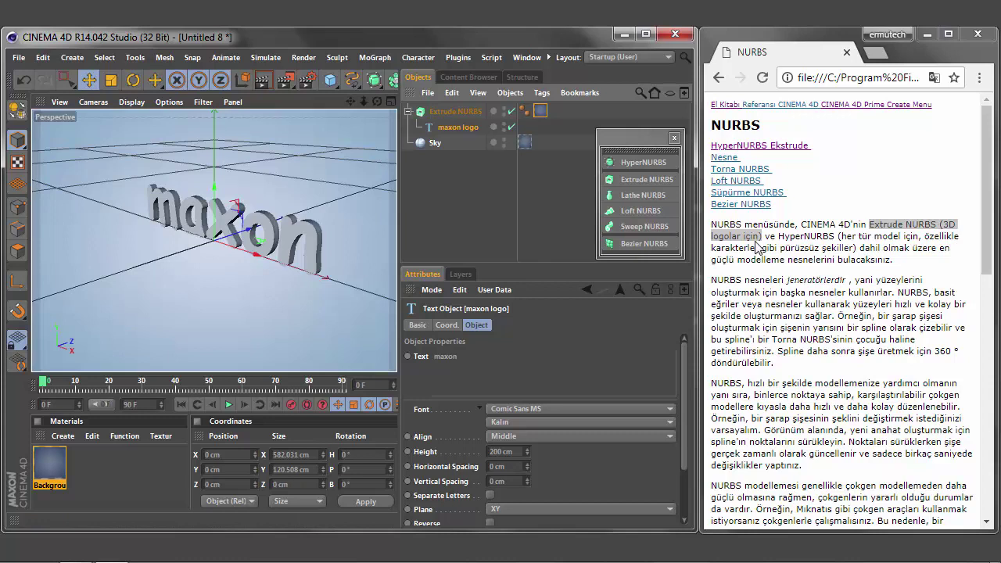
Highlight the HyperNURBS sentence and the 'NURBS nesneleri jeneratörlerdir' paragraph on the NURBS help page
{"action": "left_click_drag", "start_coordinate": [778, 236], "coordinate": [963, 262]}
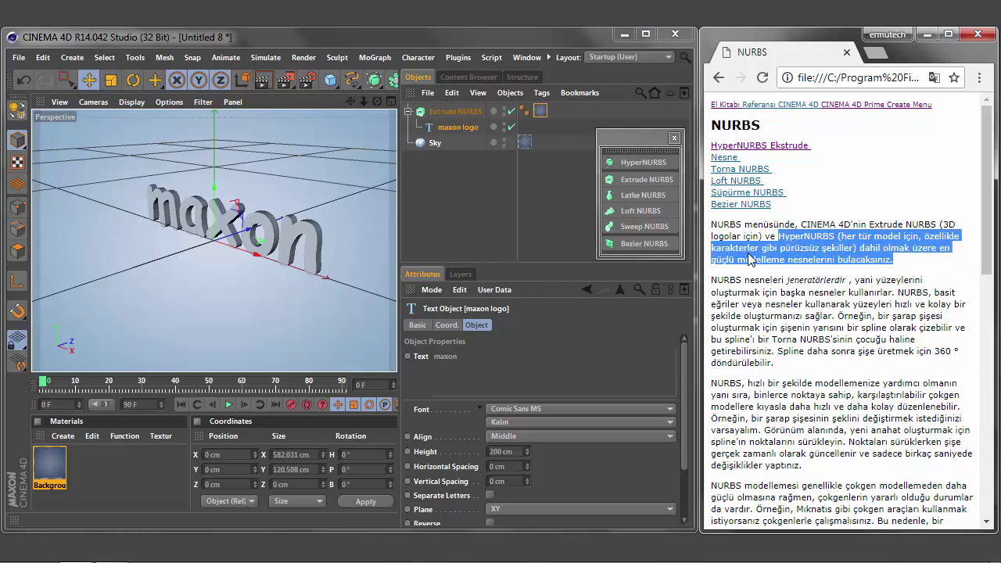
{"action": "mouse_move", "coordinate": [713, 279]}
{"action": "left_mouse_down"}
{"action": "mouse_move", "coordinate": [852, 279]}
{"action": "mouse_move", "coordinate": [964, 369]}
{"action": "left_mouse_up"}
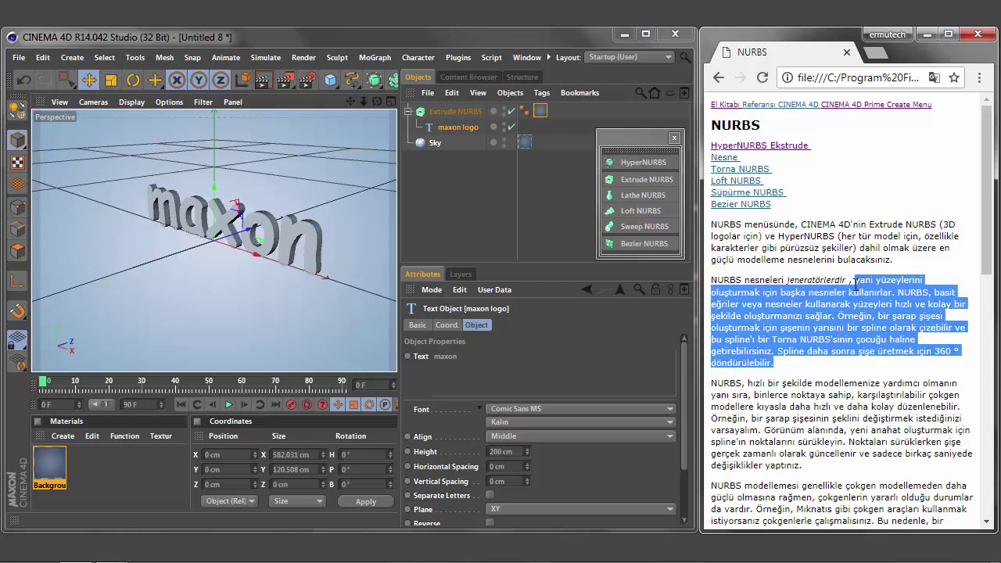
{"action": "left_click", "coordinate": [669, 310]}
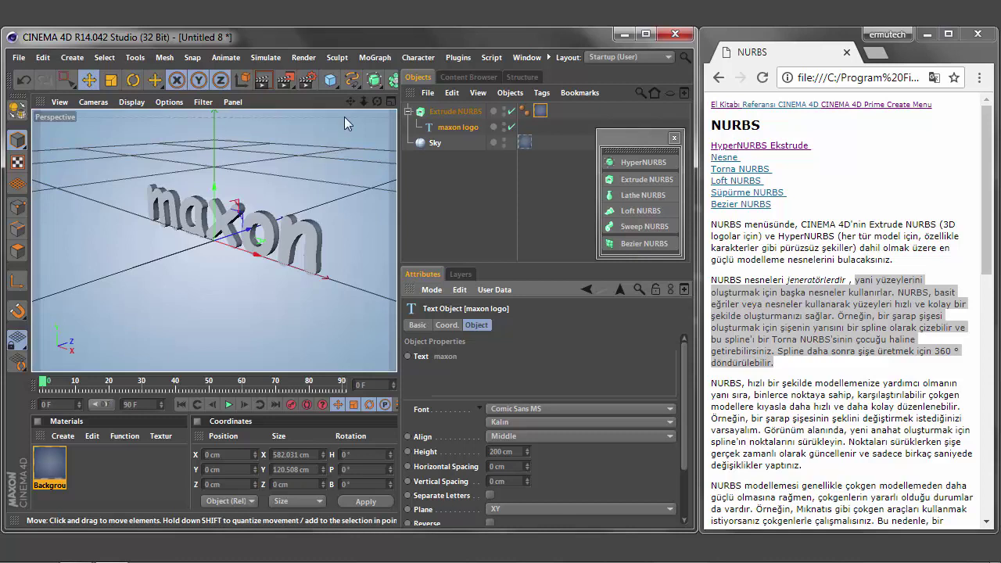
Switch to the empty Untitled 9 document and maximise, zoom and pan its Front view
{"action": "left_click", "coordinate": [525, 59]}
{"action": "left_click", "coordinate": [545, 365]}
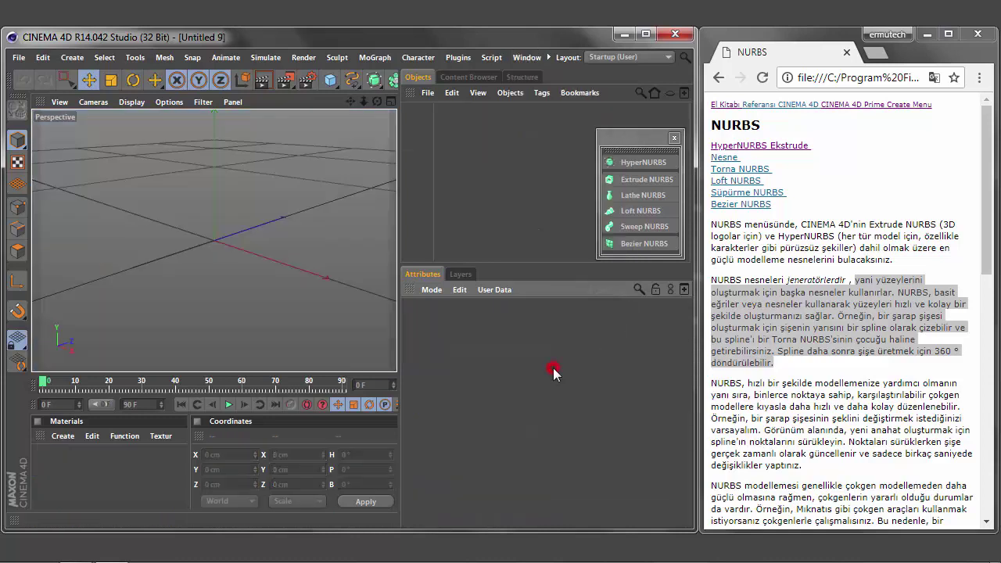
{"action": "left_click", "coordinate": [391, 101]}
{"action": "left_click", "coordinate": [391, 242]}
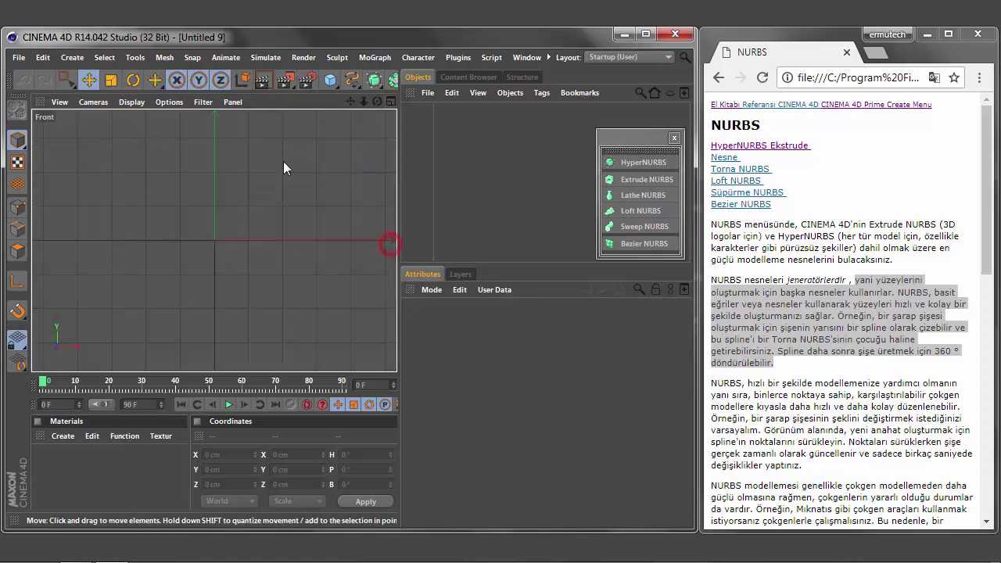
{"action": "left_click_drag", "start_coordinate": [363, 101], "coordinate": [214, 241]}
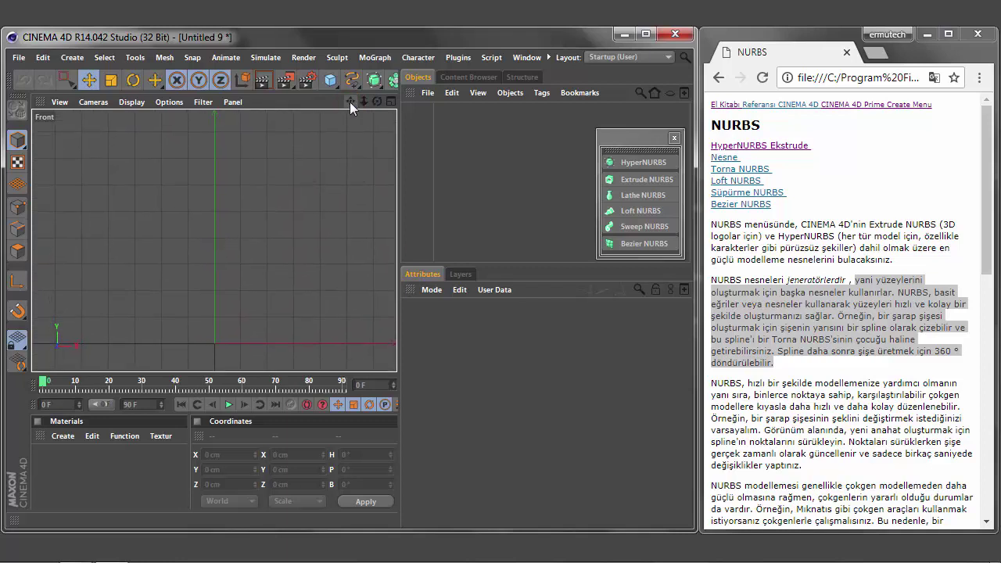
{"action": "left_click_drag", "start_coordinate": [351, 101], "coordinate": [352, 84]}
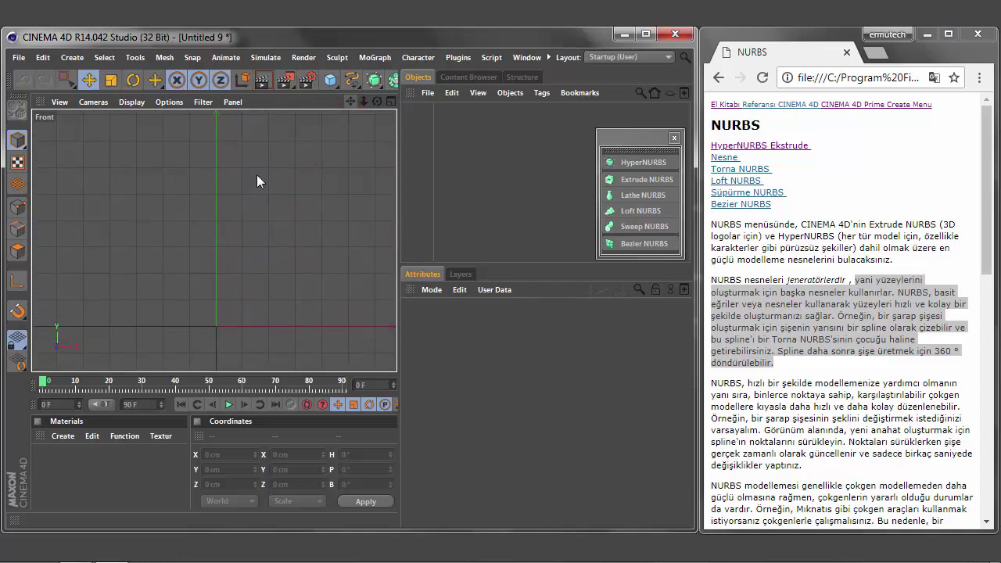
Draw a Bezier spline from the origin going right, straight up, then curving higher
{"action": "left_click", "coordinate": [359, 88]}
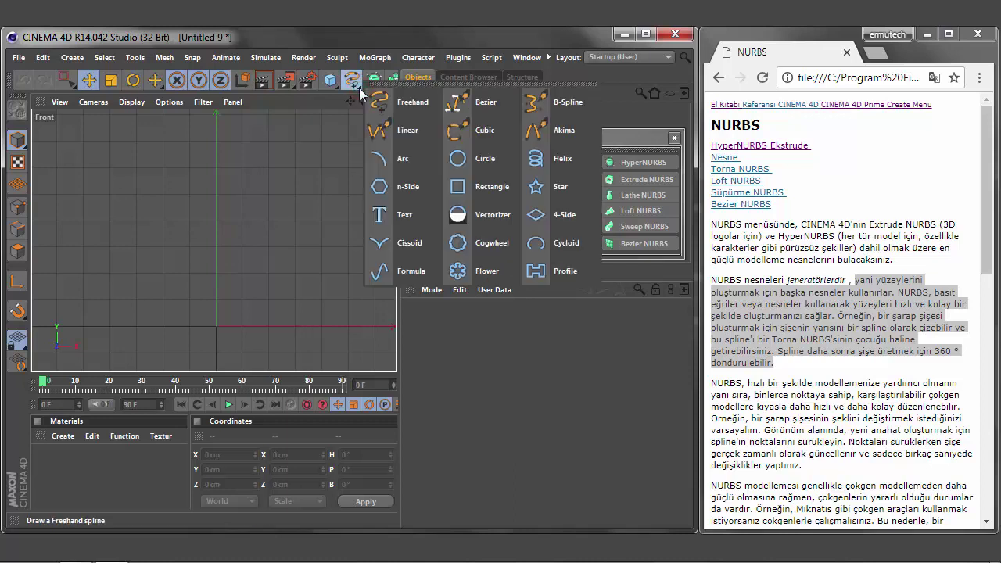
{"action": "left_click", "coordinate": [469, 104]}
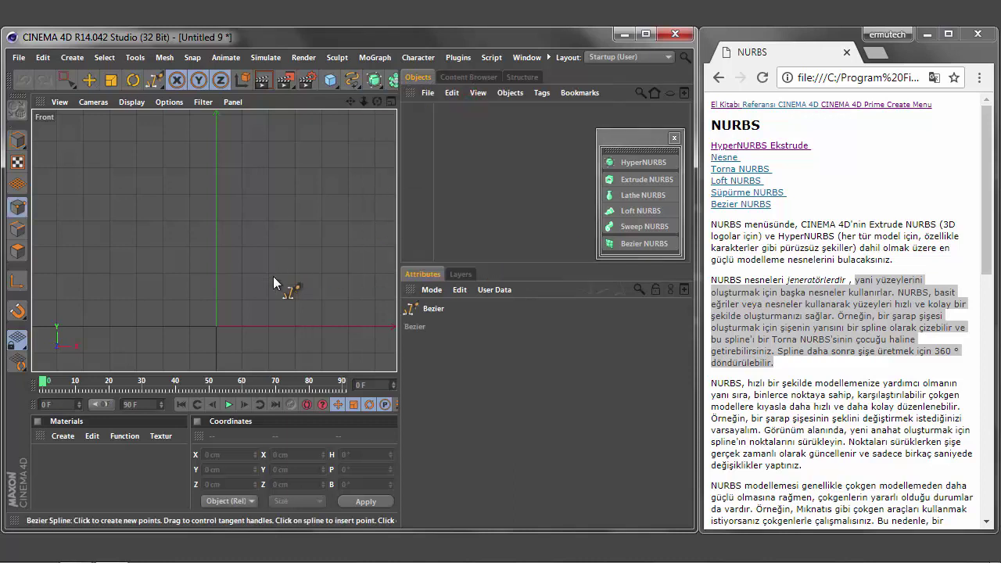
{"action": "left_click", "coordinate": [216, 324]}
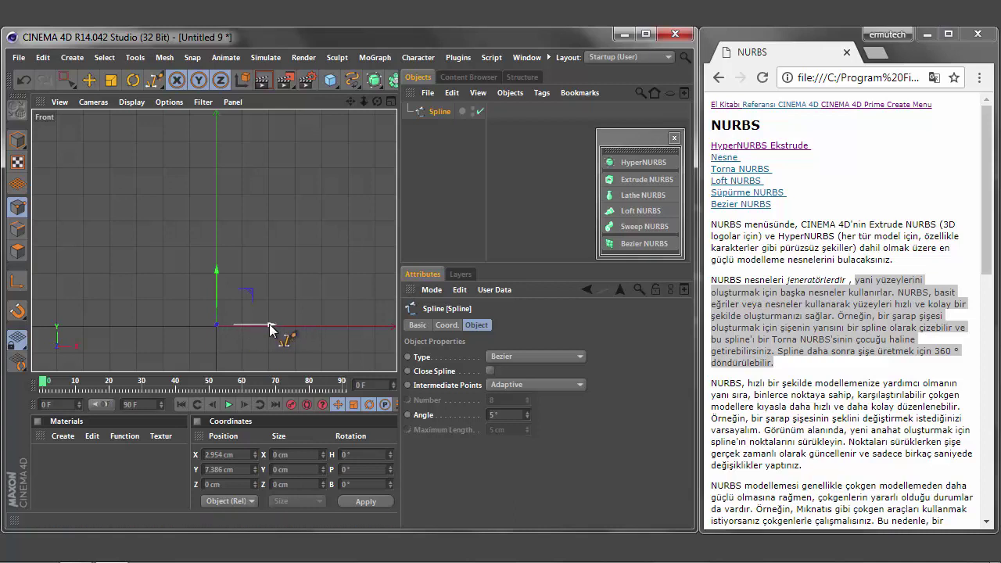
{"action": "left_click", "coordinate": [208, 103]}
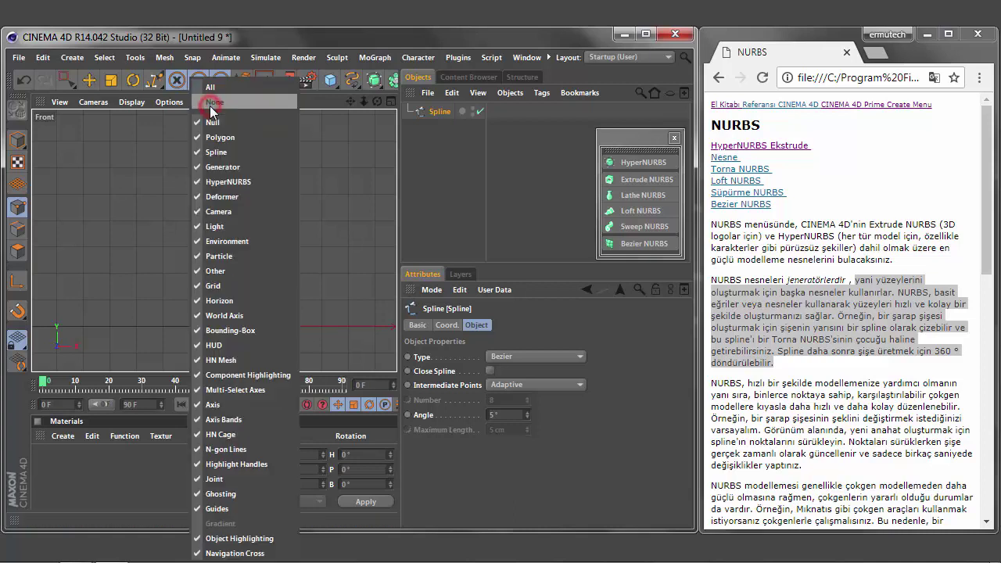
{"action": "left_click", "coordinate": [233, 409]}
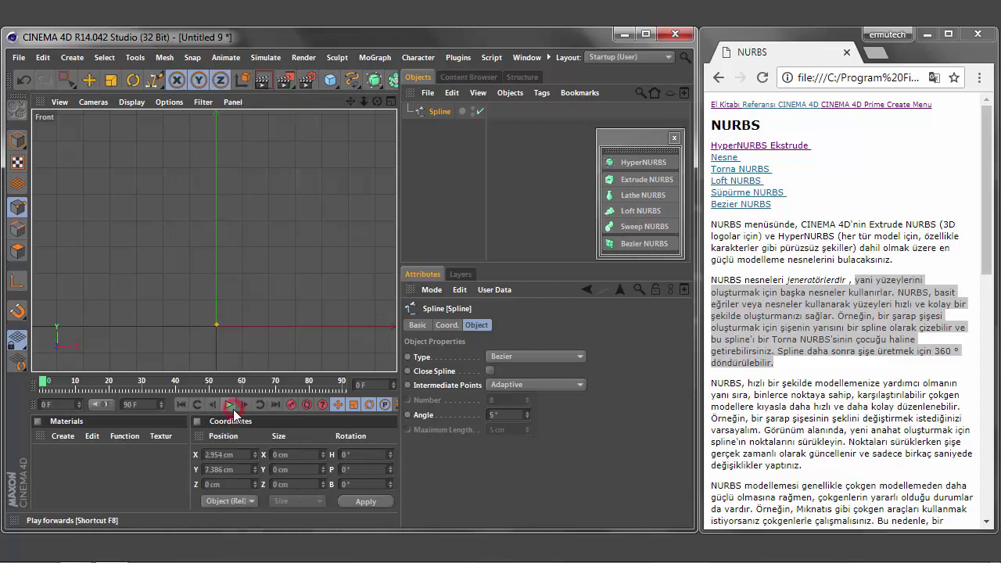
{"action": "left_click", "coordinate": [267, 325]}
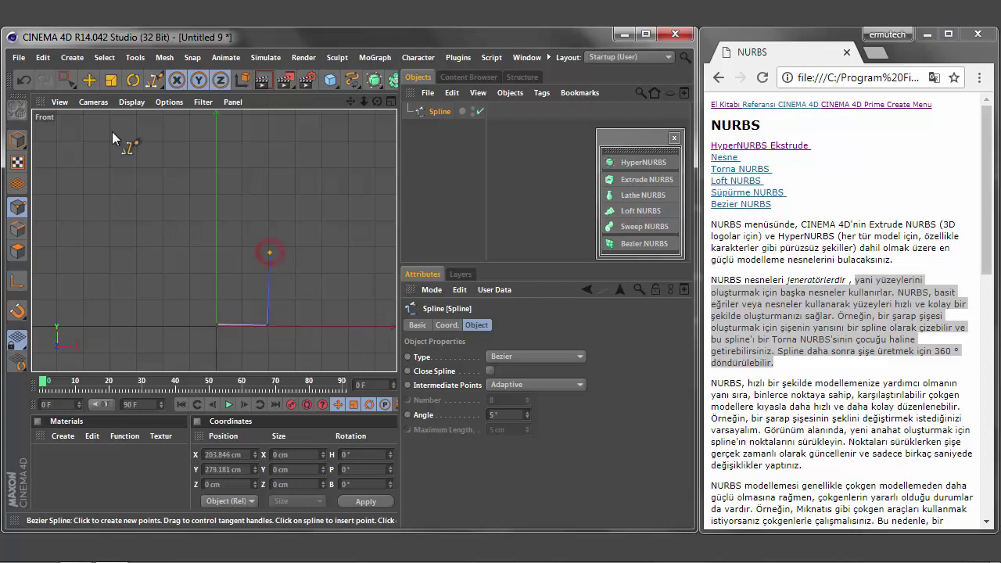
{"action": "left_click", "coordinate": [23, 80]}
{"action": "left_click", "coordinate": [268, 229]}
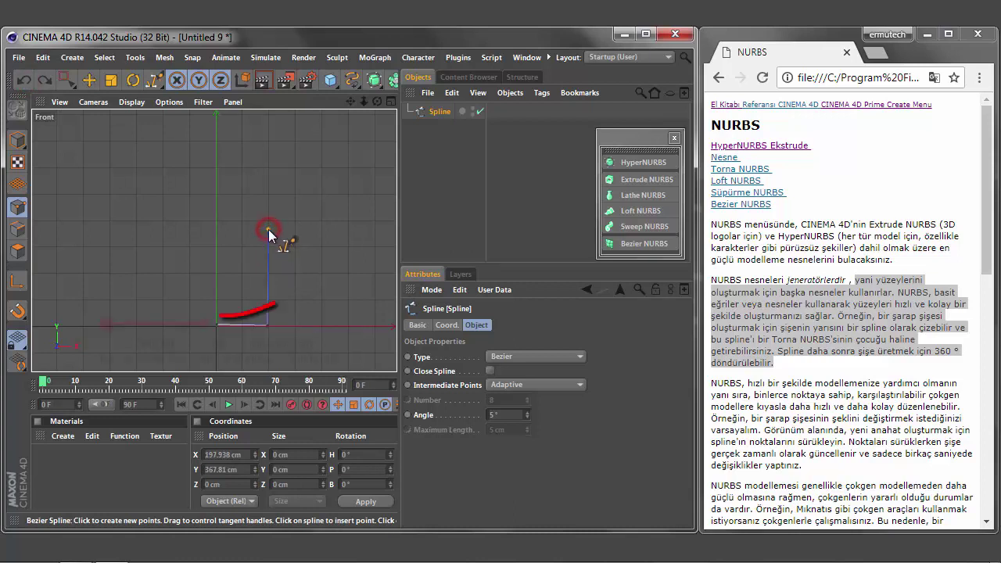
{"action": "left_click", "coordinate": [229, 193]}
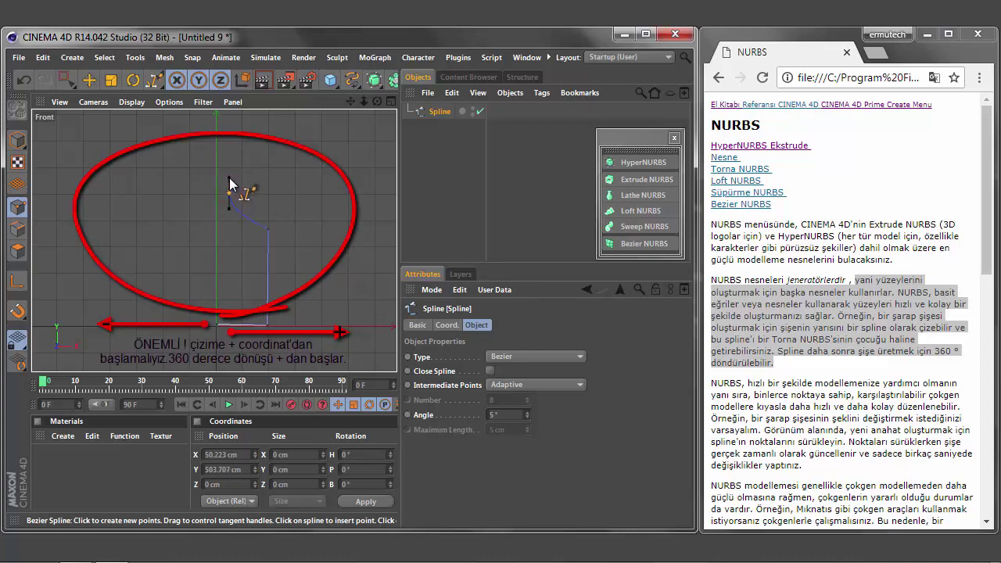
{"action": "left_click", "coordinate": [226, 144]}
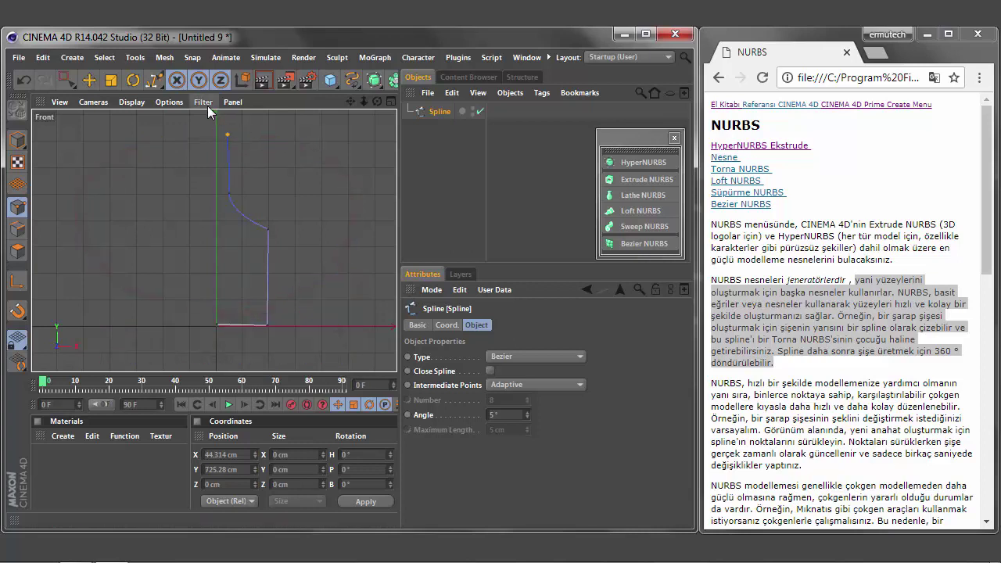
Set the top spline point's X position to 100 cm and reselect it
{"action": "left_click", "coordinate": [207, 111]}
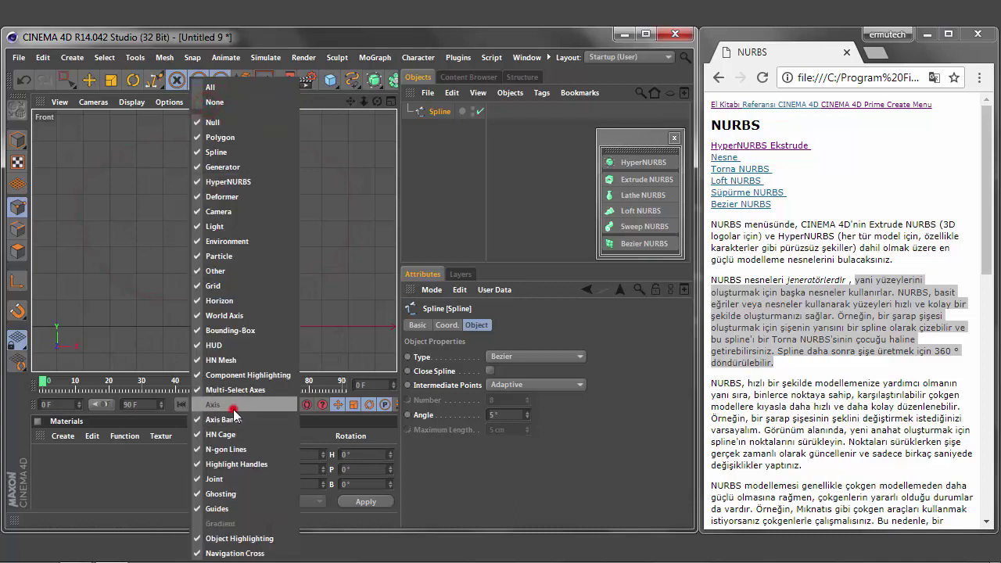
{"action": "left_click", "coordinate": [227, 408]}
{"action": "left_click_drag", "start_coordinate": [281, 140], "coordinate": [283, 141]}
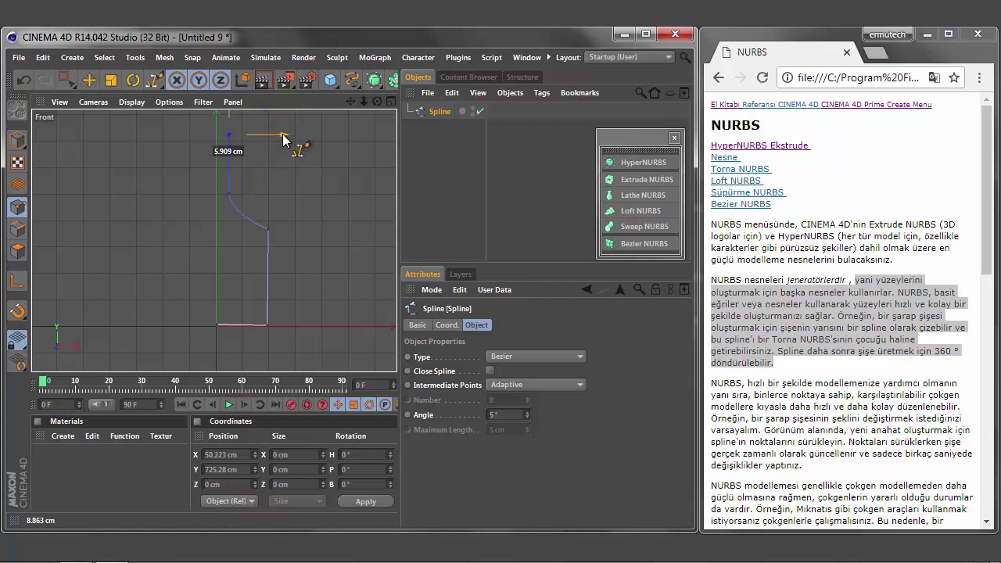
{"action": "left_click", "coordinate": [238, 454]}
{"action": "type", "text": "100"}
{"action": "left_click", "coordinate": [367, 501]}
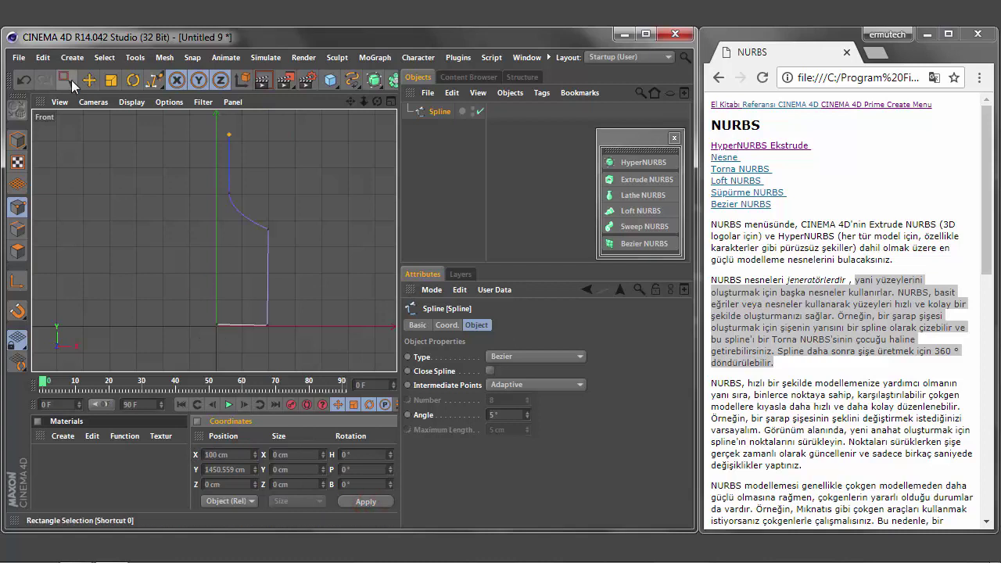
{"action": "left_click_drag", "start_coordinate": [71, 80], "coordinate": [137, 125]}
{"action": "left_click_drag", "start_coordinate": [203, 119], "coordinate": [264, 150]}
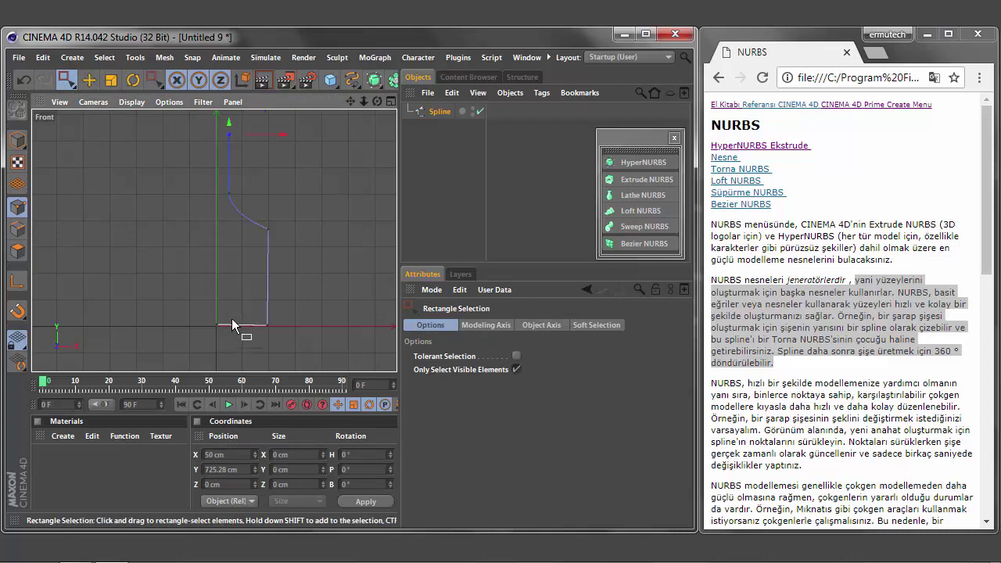
Place the first spline point exactly at X 0 cm, Y 0 cm
{"action": "left_click_drag", "start_coordinate": [229, 335], "coordinate": [227, 333]}
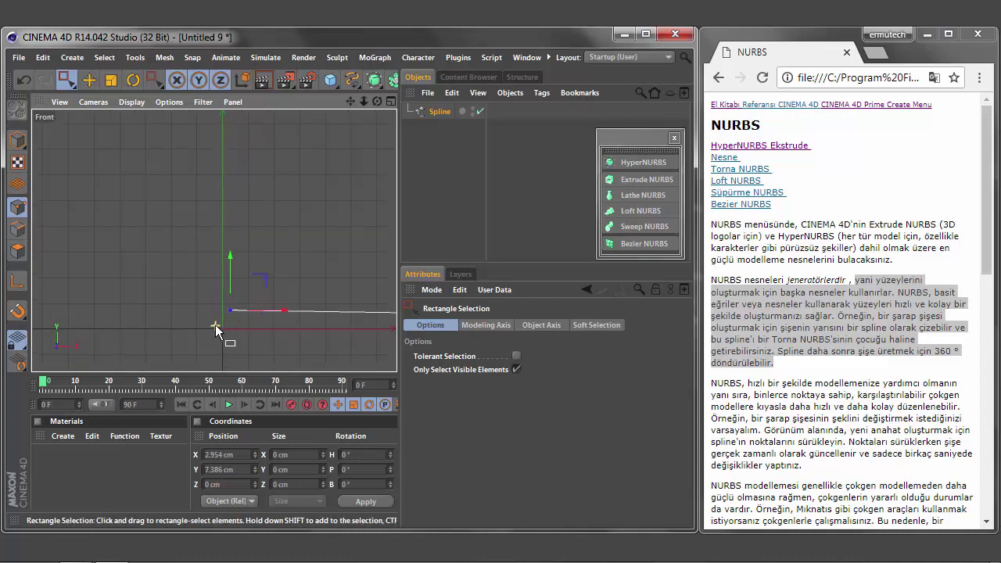
{"action": "left_click_drag", "start_coordinate": [230, 324], "coordinate": [224, 334]}
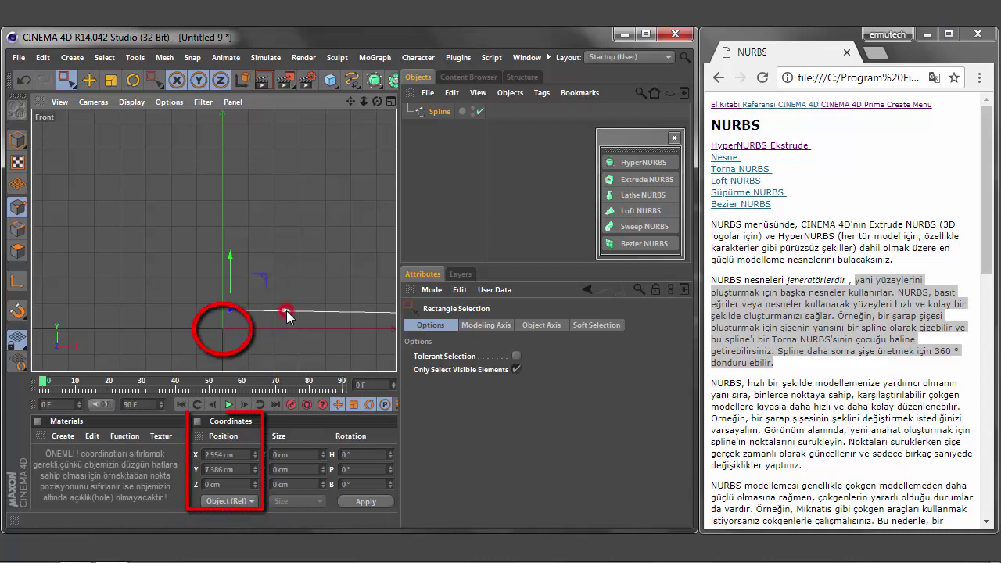
{"action": "left_click_drag", "start_coordinate": [287, 314], "coordinate": [282, 311]}
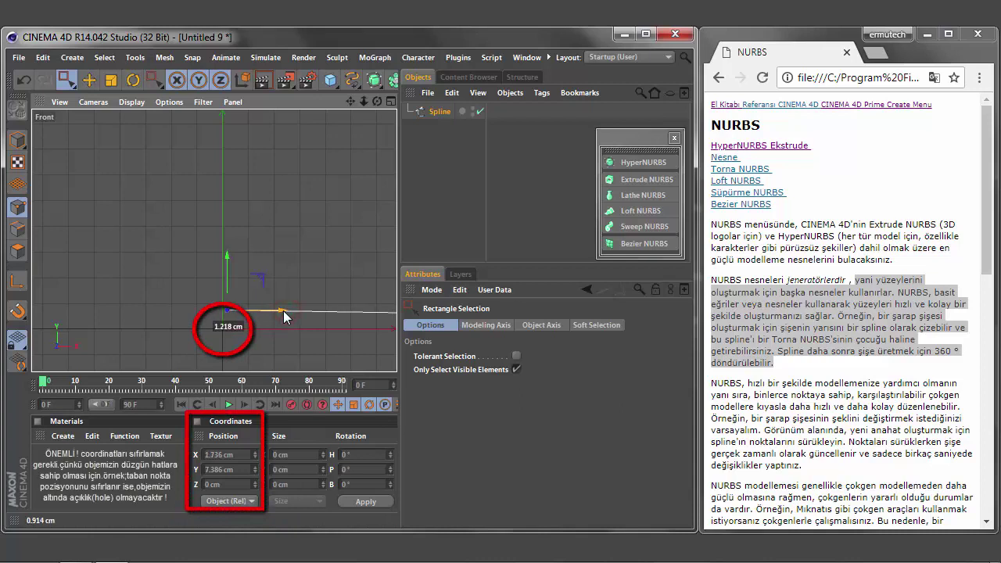
{"action": "double_click", "coordinate": [241, 454]}
{"action": "type", "text": "0"}
{"action": "left_click", "coordinate": [361, 502]}
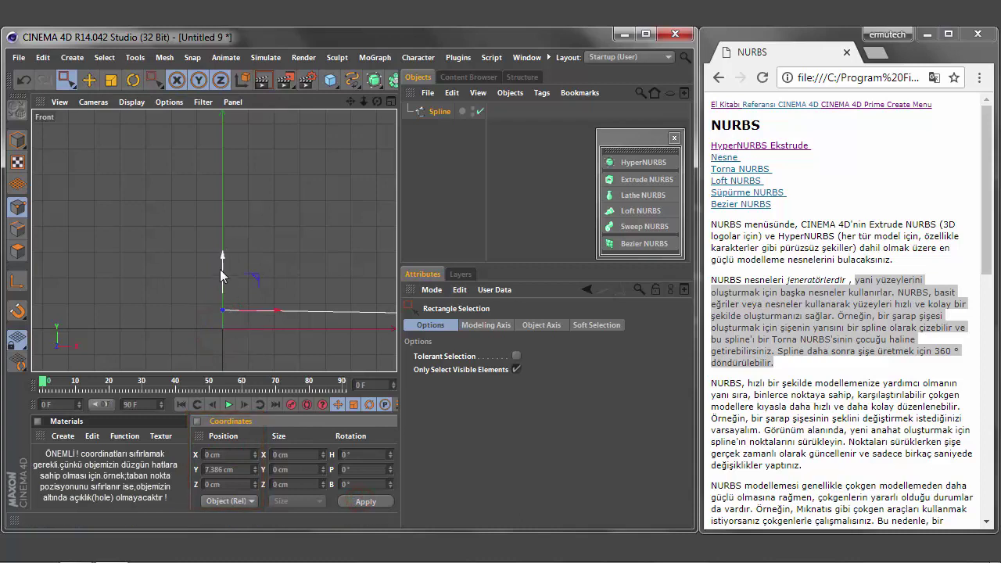
{"action": "double_click", "coordinate": [222, 469]}
{"action": "type", "text": "0"}
{"action": "left_click", "coordinate": [361, 503]}
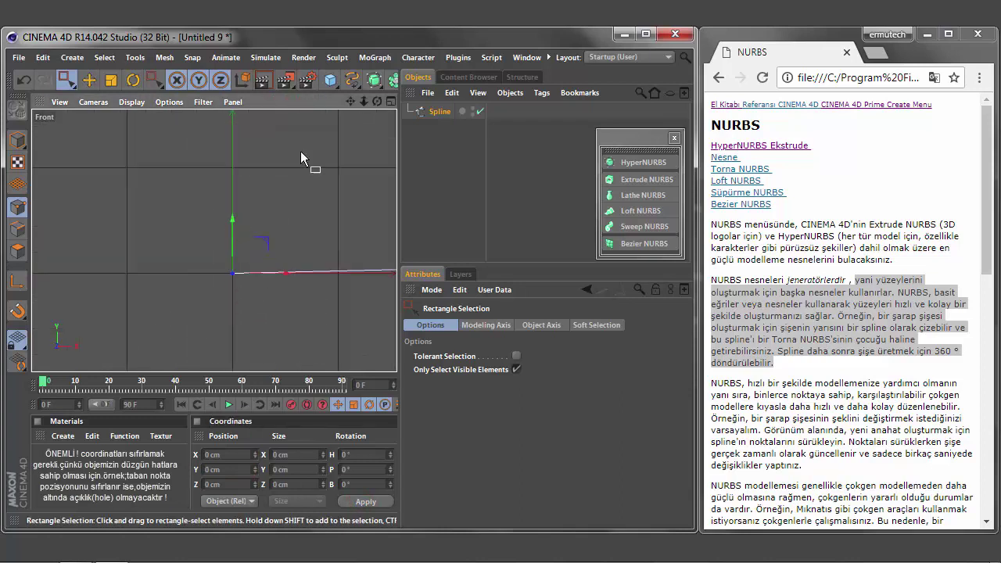
Set the bottom corner point to Y 0 cm and X 200 cm
{"action": "mouse_move", "coordinate": [363, 102]}
{"action": "left_mouse_down"}
{"action": "mouse_move", "coordinate": [346, 101]}
{"action": "mouse_move", "coordinate": [214, 241]}
{"action": "mouse_move", "coordinate": [277, 243]}
{"action": "mouse_move", "coordinate": [322, 302]}
{"action": "mouse_move", "coordinate": [298, 281]}
{"action": "left_mouse_up"}
{"action": "scroll", "coordinate": [299, 281], "scroll_direction": "up", "scroll_amount": 2}
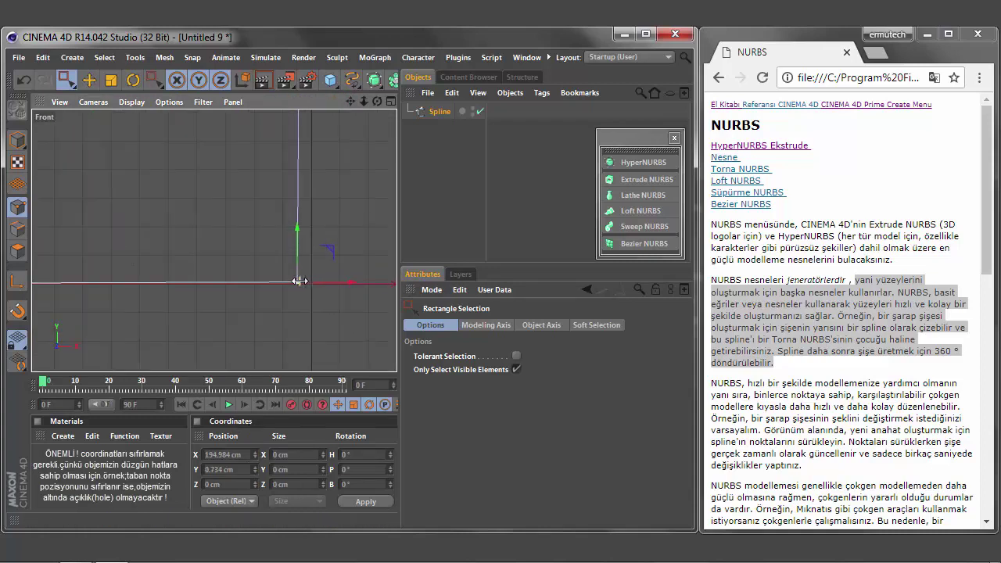
{"action": "left_click", "coordinate": [229, 469]}
{"action": "type", "text": "0"}
{"action": "left_click", "coordinate": [365, 501]}
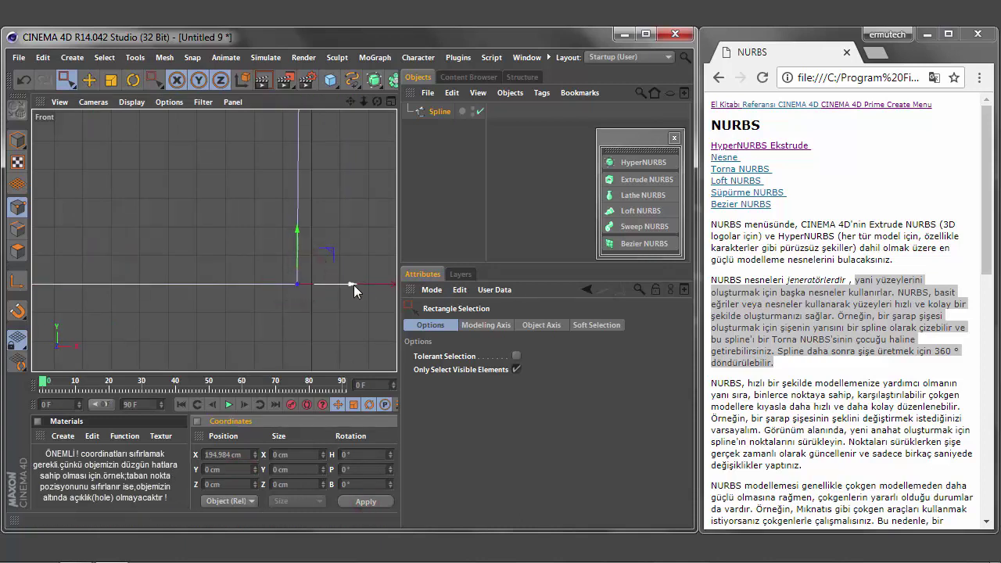
{"action": "left_click_drag", "start_coordinate": [355, 287], "coordinate": [358, 290]}
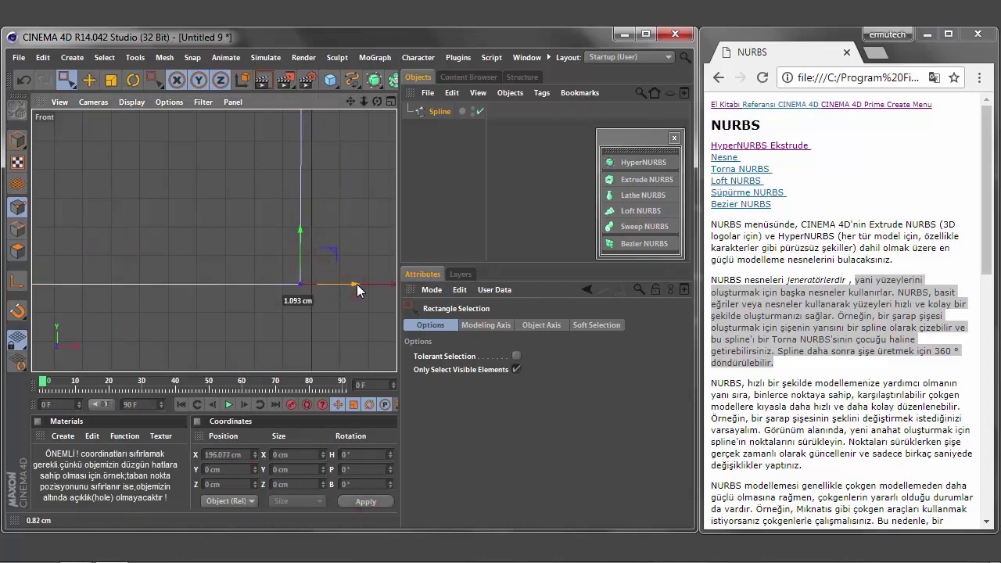
{"action": "left_click", "coordinate": [226, 454]}
{"action": "type", "text": "200"}
{"action": "left_click", "coordinate": [365, 501]}
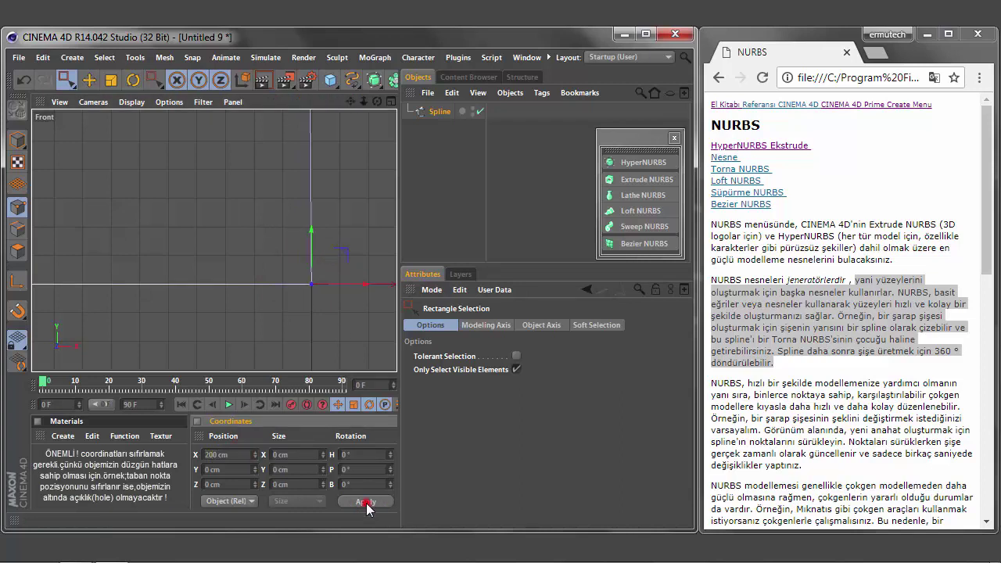
Move the spline's bend point to exactly X 200 cm
{"action": "mouse_move", "coordinate": [350, 102]}
{"action": "left_mouse_down"}
{"action": "mouse_move", "coordinate": [279, 121]}
{"action": "mouse_move", "coordinate": [279, 234]}
{"action": "left_mouse_up"}
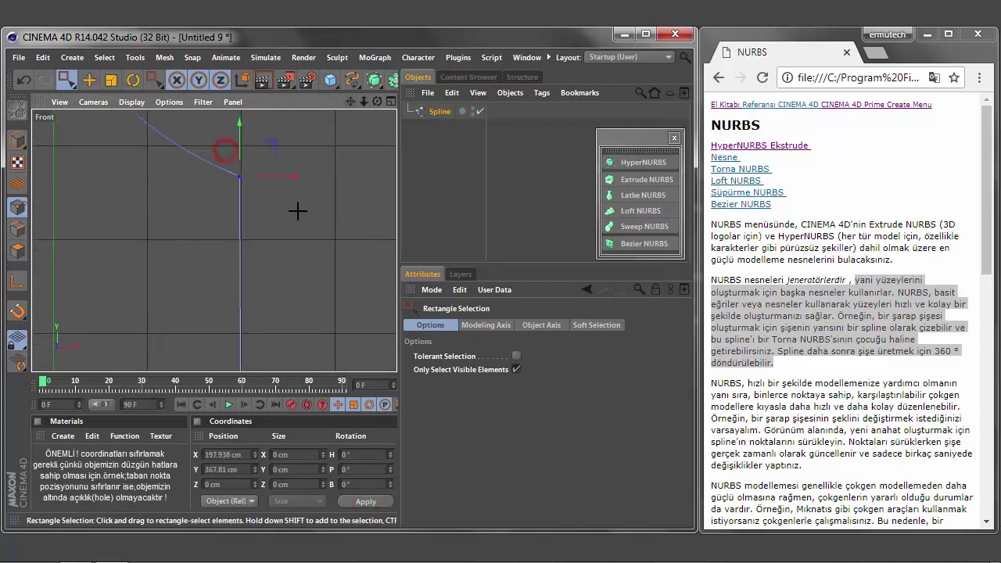
{"action": "left_click", "coordinate": [241, 175]}
{"action": "scroll", "coordinate": [236, 177], "scroll_direction": "up", "scroll_amount": 3}
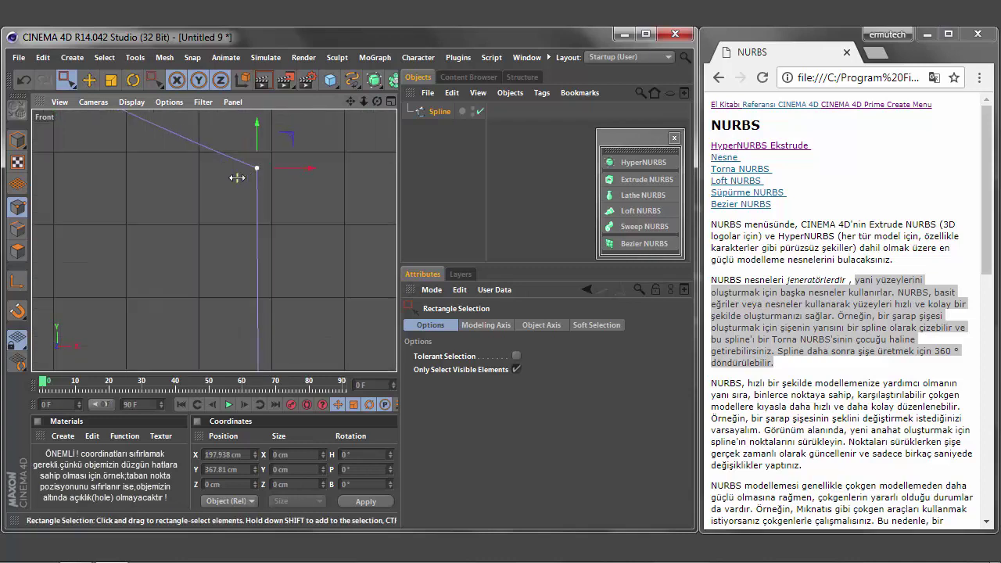
{"action": "left_click_drag", "start_coordinate": [311, 169], "coordinate": [323, 174]}
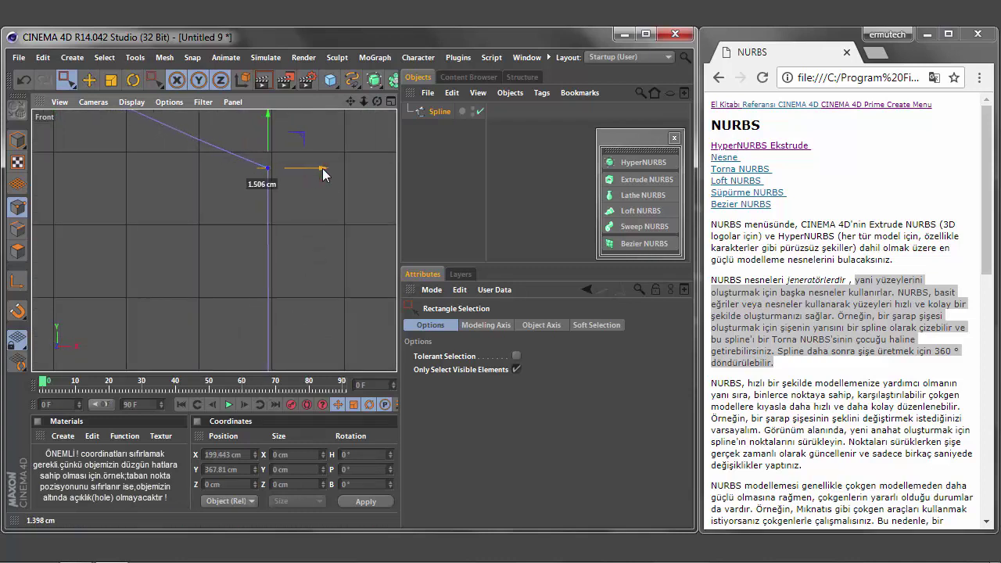
{"action": "left_click_drag", "start_coordinate": [324, 173], "coordinate": [328, 174]}
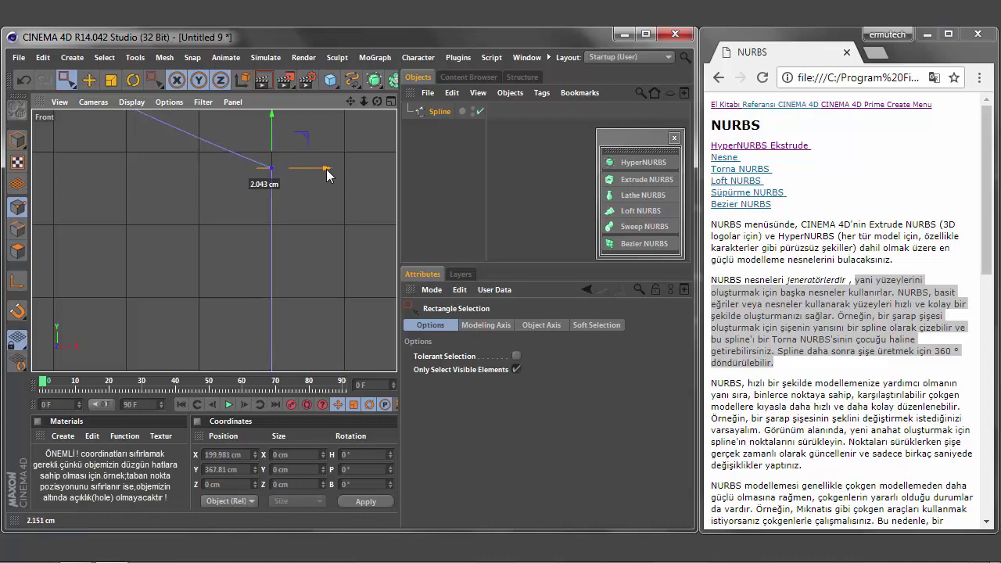
{"action": "left_click_drag", "start_coordinate": [327, 176], "coordinate": [324, 175]}
{"action": "left_click", "coordinate": [247, 455]}
{"action": "type", "text": "200"}
{"action": "left_click", "coordinate": [365, 501]}
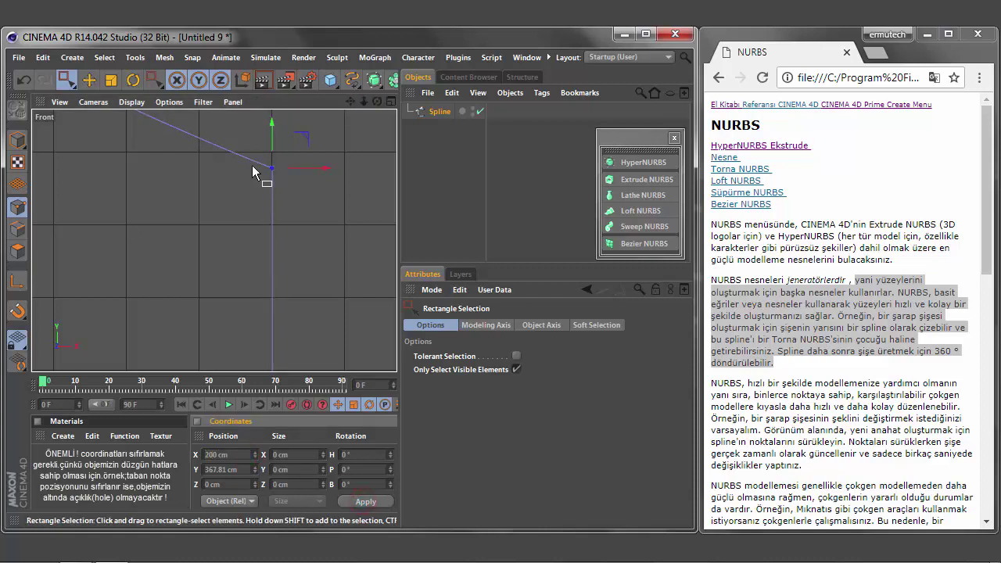
Adjust the bend point's height, then set the upper point's X to 50 cm
{"action": "scroll", "coordinate": [252, 168], "scroll_direction": "up", "scroll_amount": 3}
{"action": "left_click_drag", "start_coordinate": [298, 120], "coordinate": [293, 249]}
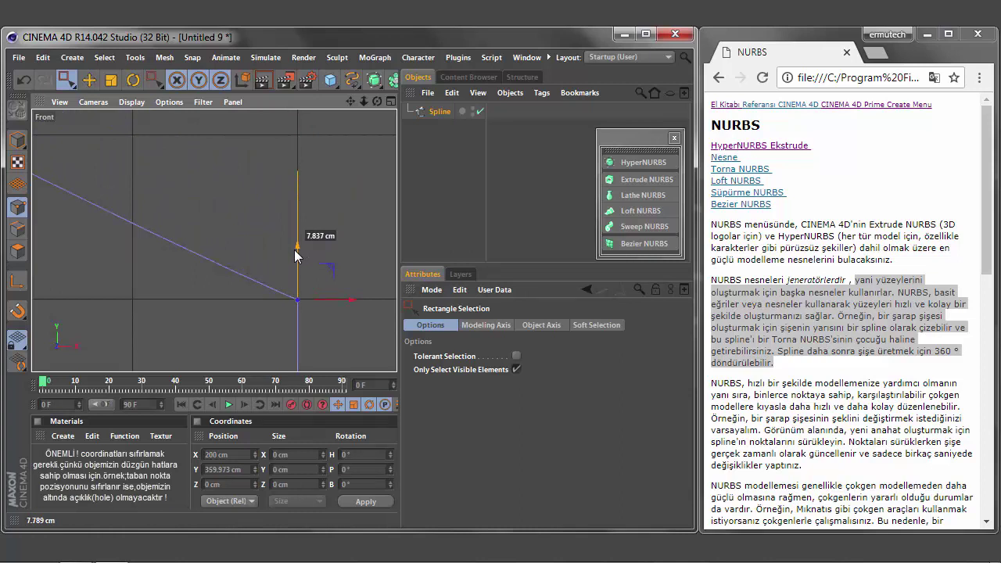
{"action": "middle_click_drag", "start_coordinate": [276, 226], "coordinate": [291, 276], "text": "alt"}
{"action": "left_click_drag", "start_coordinate": [364, 97], "coordinate": [321, 258]}
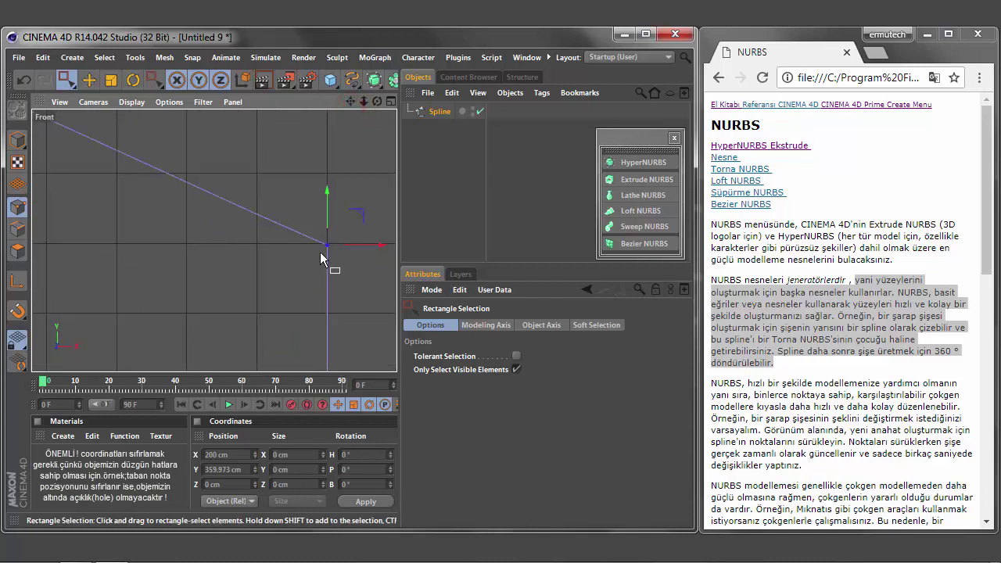
{"action": "mouse_move", "coordinate": [328, 197]}
{"action": "left_mouse_down"}
{"action": "mouse_move", "coordinate": [338, 138]}
{"action": "mouse_move", "coordinate": [338, 196]}
{"action": "left_mouse_up"}
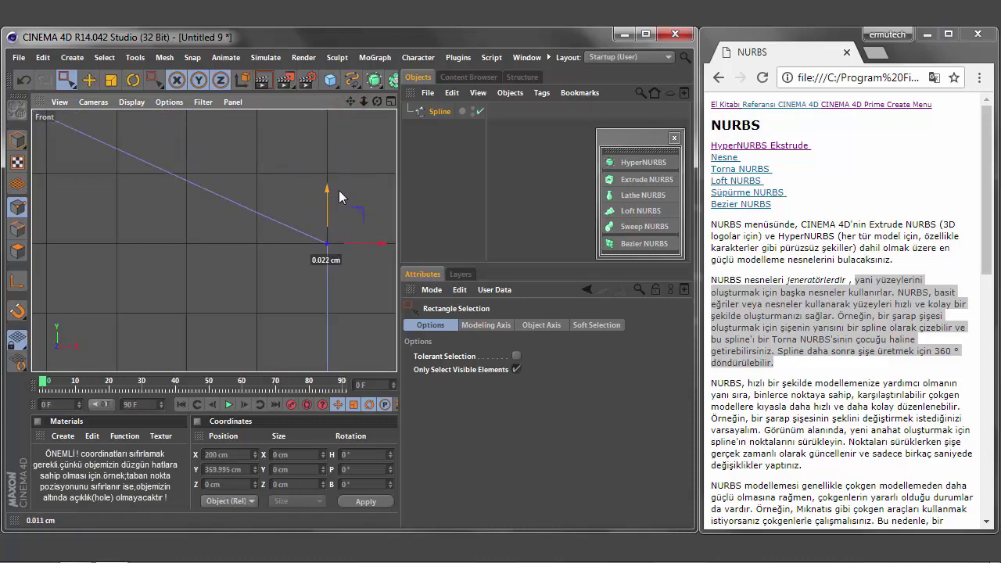
{"action": "scroll", "coordinate": [318, 249], "scroll_direction": "up", "scroll_amount": 3}
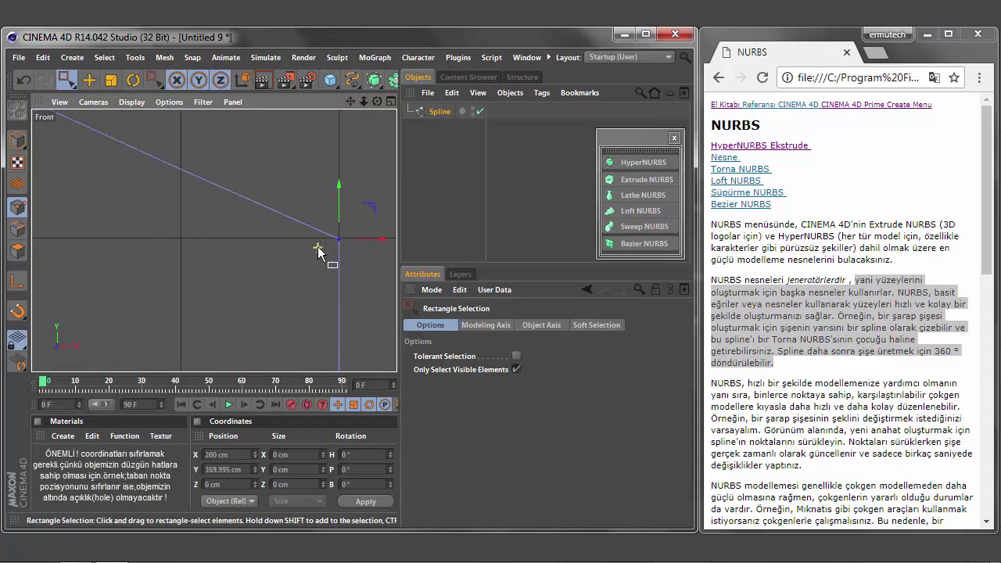
{"action": "scroll", "coordinate": [344, 223], "scroll_direction": "up", "scroll_amount": 2}
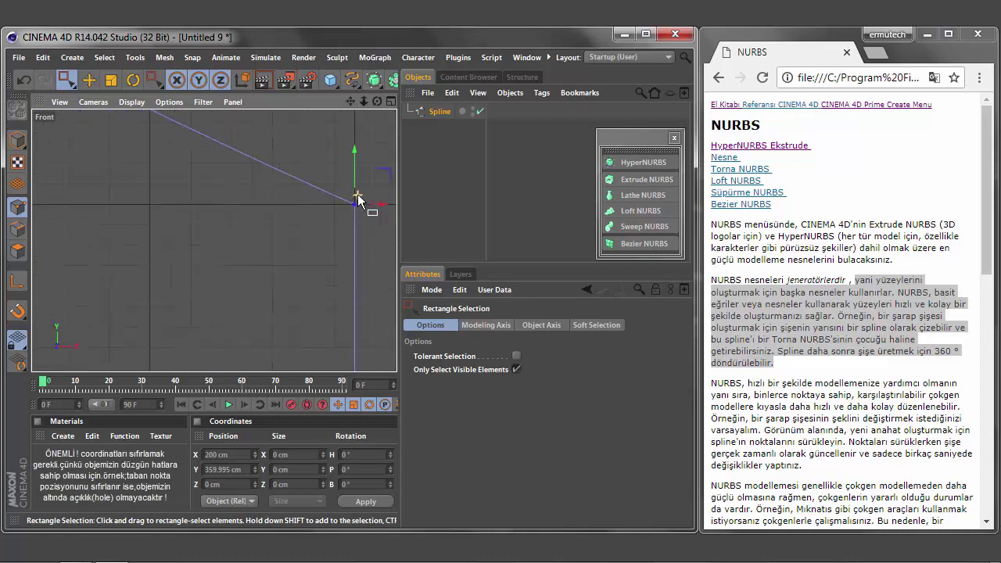
{"action": "scroll", "coordinate": [358, 197], "scroll_direction": "down", "scroll_amount": 2}
{"action": "left_click_drag", "start_coordinate": [364, 100], "coordinate": [363, 101]}
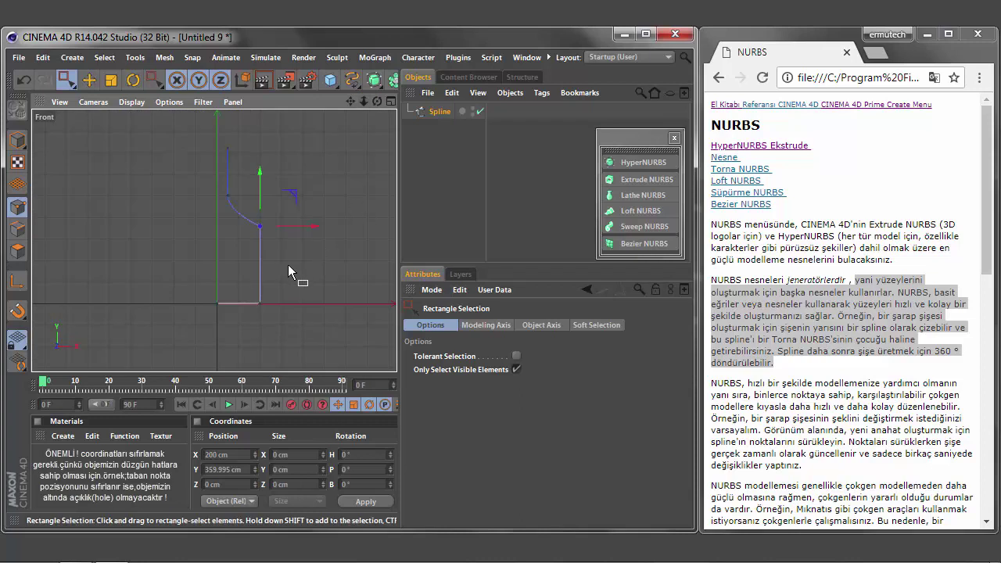
{"action": "left_click", "coordinate": [227, 196]}
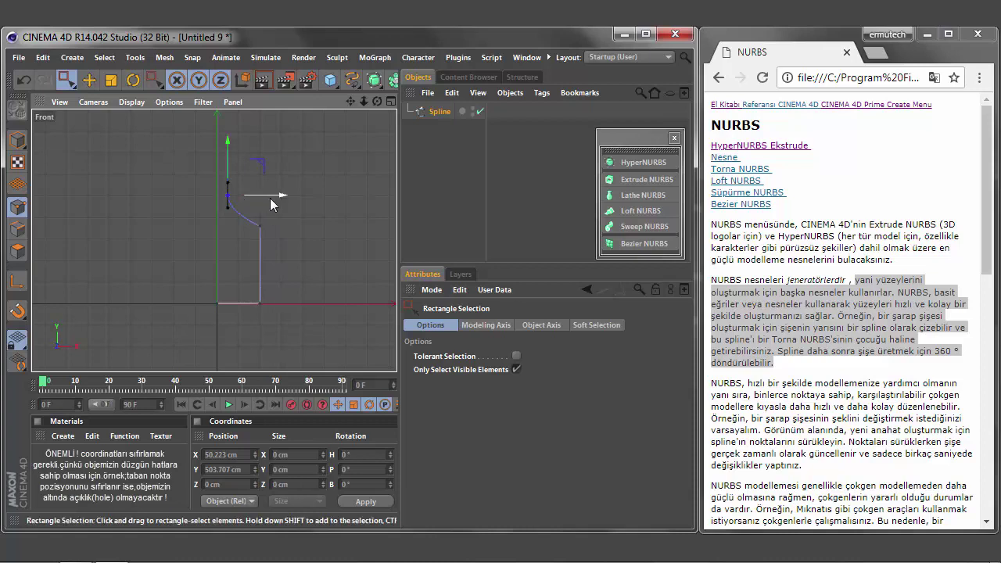
{"action": "left_click", "coordinate": [242, 453]}
{"action": "type", "text": "50"}
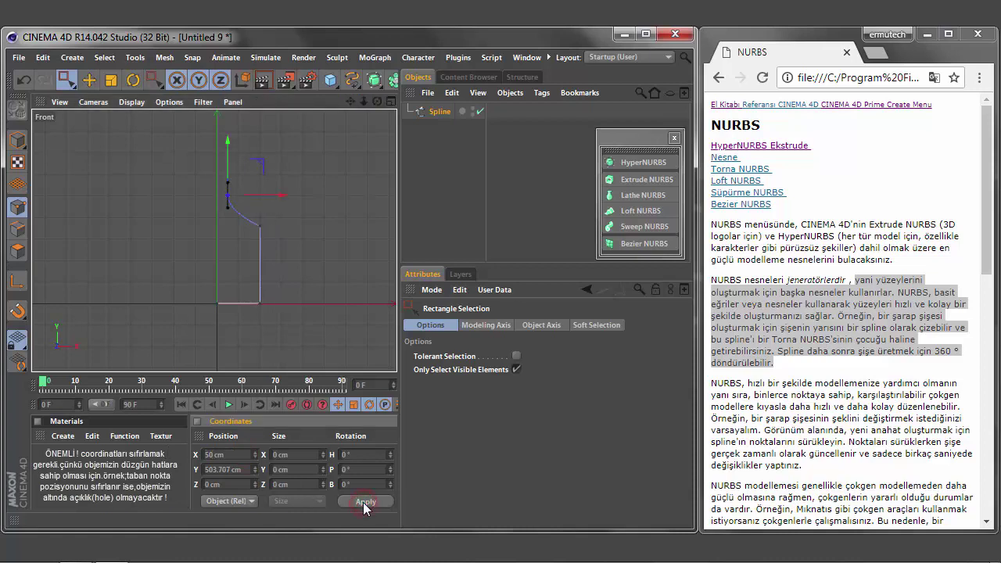
{"action": "scroll", "coordinate": [256, 228], "scroll_direction": "up", "scroll_amount": 5}
Try Soft Interpolation on the X 200 cm corner, undo it, and bring up its point commands again
{"action": "left_click", "coordinate": [270, 245]}
{"action": "right_click", "coordinate": [252, 217]}
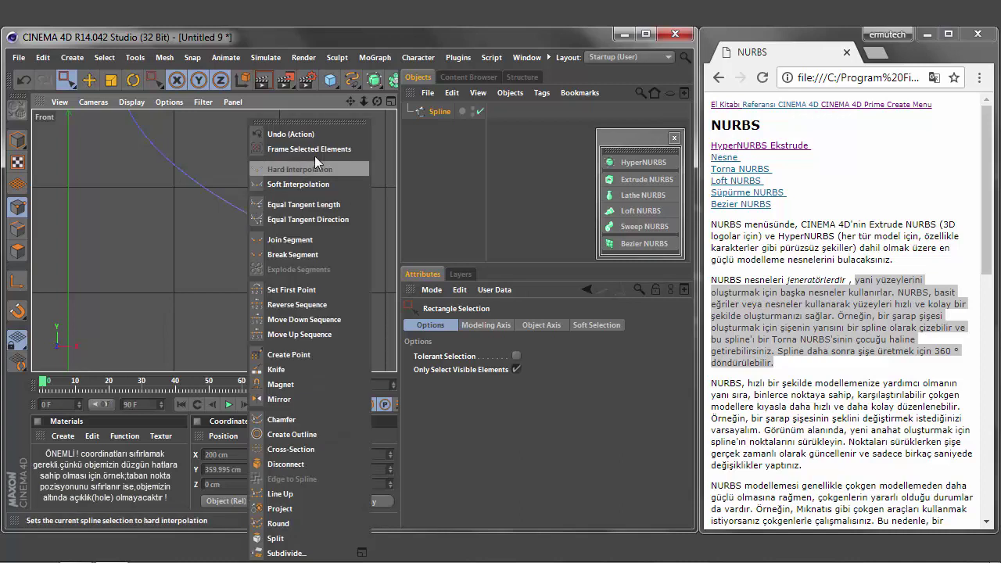
{"action": "left_click", "coordinate": [225, 237]}
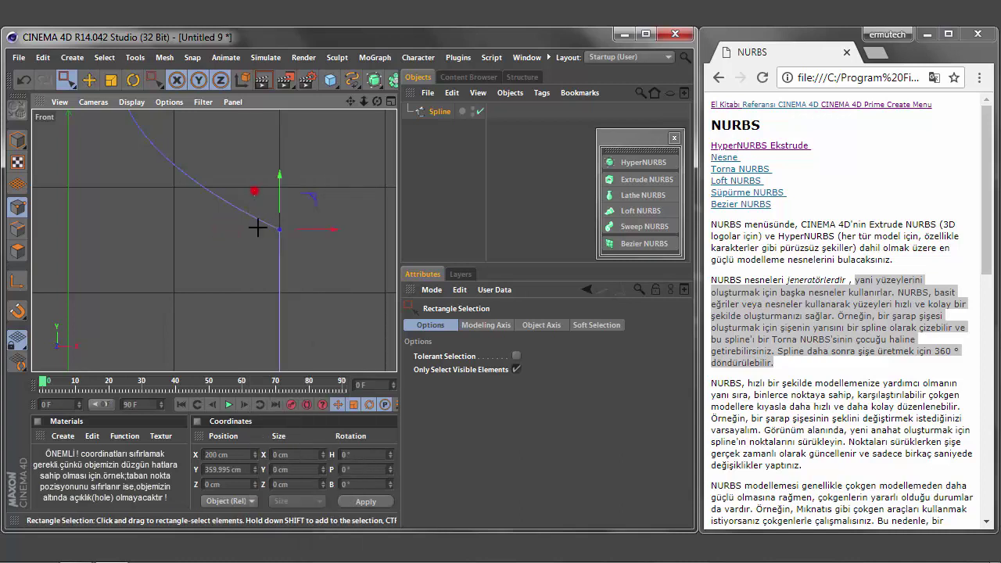
{"action": "right_click", "coordinate": [380, 221]}
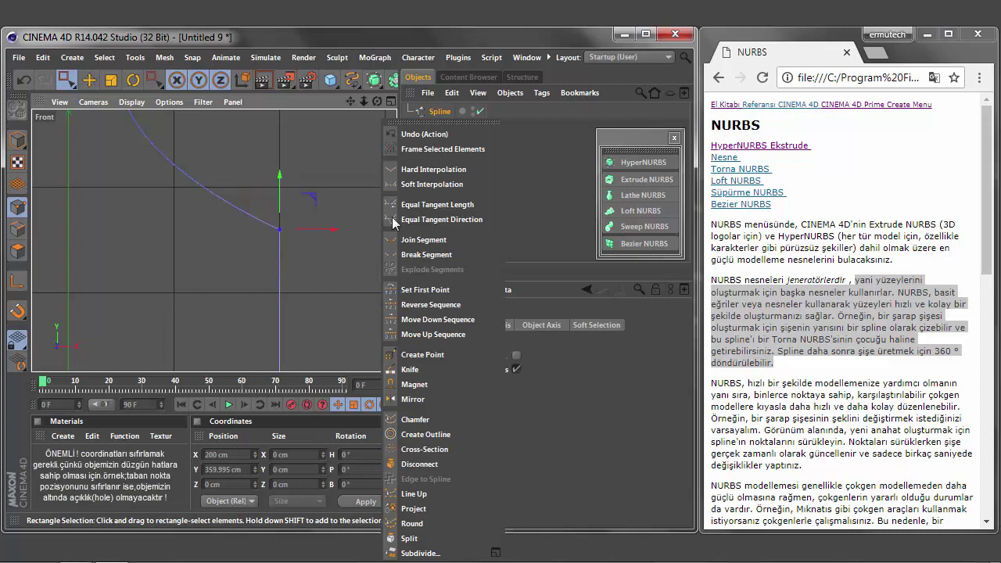
{"action": "left_click", "coordinate": [459, 185]}
{"action": "scroll", "coordinate": [332, 213], "scroll_direction": "down", "scroll_amount": 1}
{"action": "scroll", "coordinate": [333, 213], "scroll_direction": "down", "scroll_amount": 1}
{"action": "mouse_move", "coordinate": [377, 108]}
{"action": "left_mouse_down"}
{"action": "mouse_move", "coordinate": [344, 104]}
{"action": "mouse_move", "coordinate": [384, 104]}
{"action": "left_mouse_up"}
{"action": "left_click", "coordinate": [22, 81]}
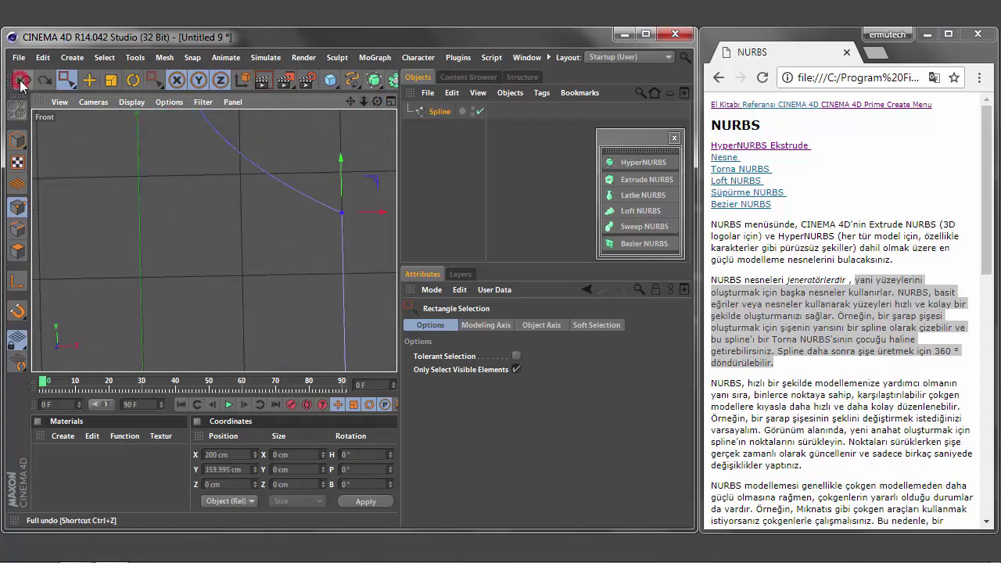
{"action": "right_click", "coordinate": [344, 215]}
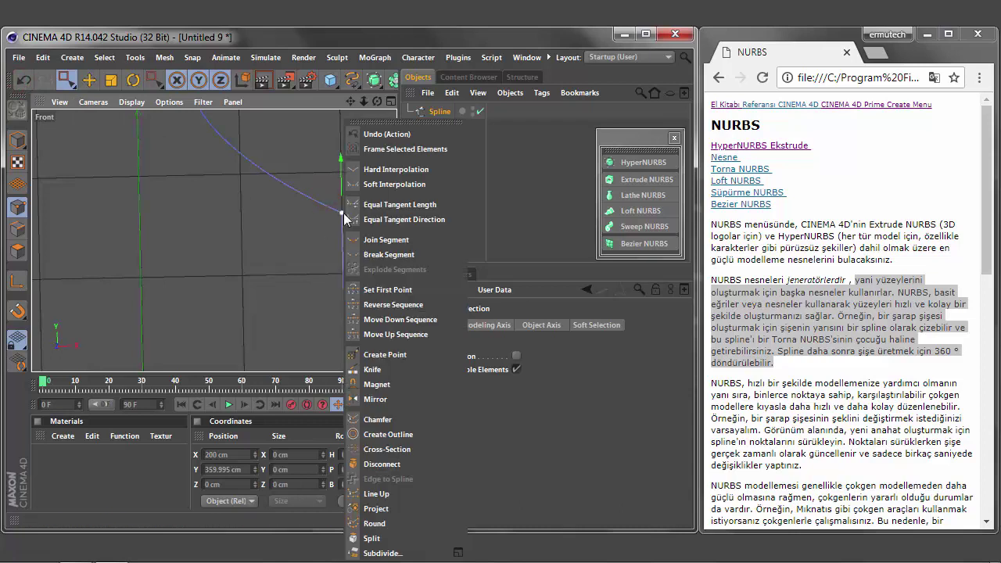
Chamfer the shoulder corner, adjusting the radius between 75.34 cm and 85.34 cm
{"action": "left_click", "coordinate": [393, 423]}
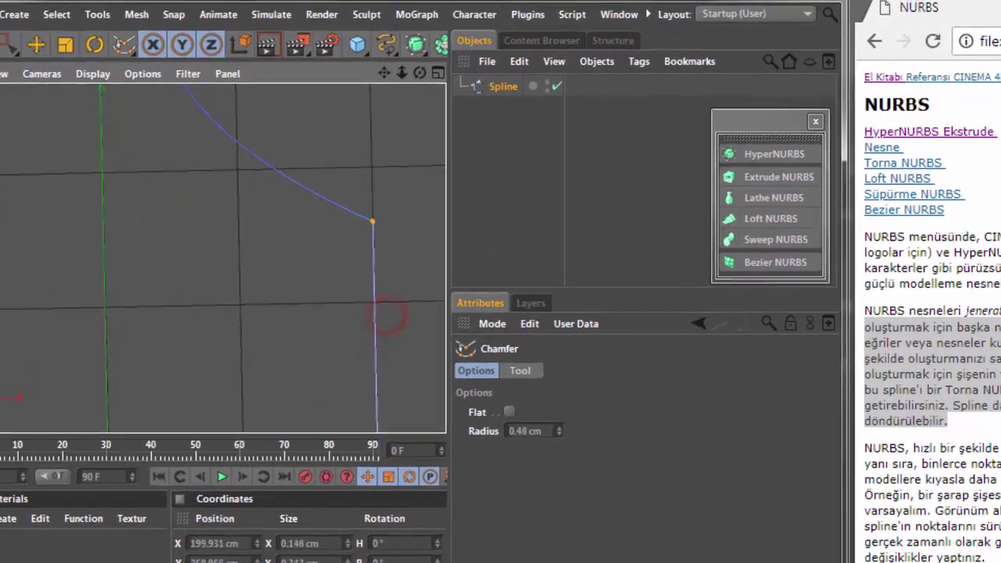
{"action": "left_click_drag", "start_coordinate": [363, 231], "coordinate": [352, 231]}
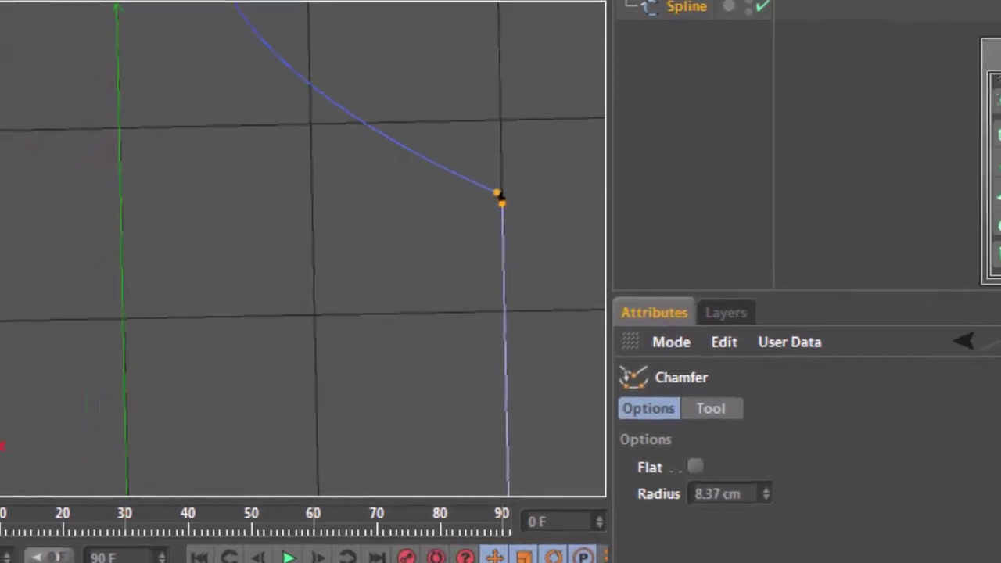
{"action": "mouse_move", "coordinate": [352, 232]}
{"action": "left_mouse_down"}
{"action": "mouse_move", "coordinate": [437, 231]}
{"action": "mouse_move", "coordinate": [293, 224]}
{"action": "left_mouse_up"}
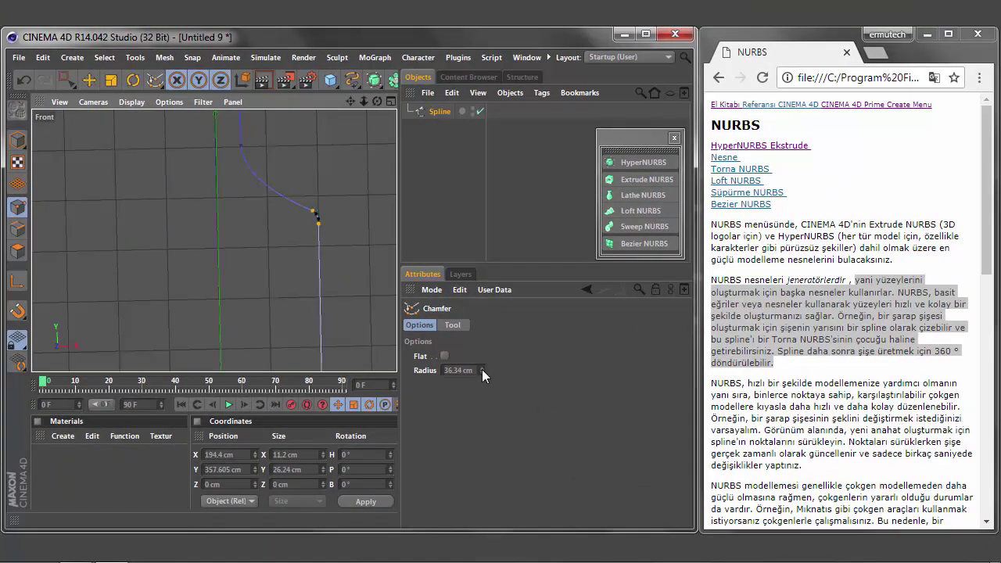
{"action": "left_click", "coordinate": [482, 369]}
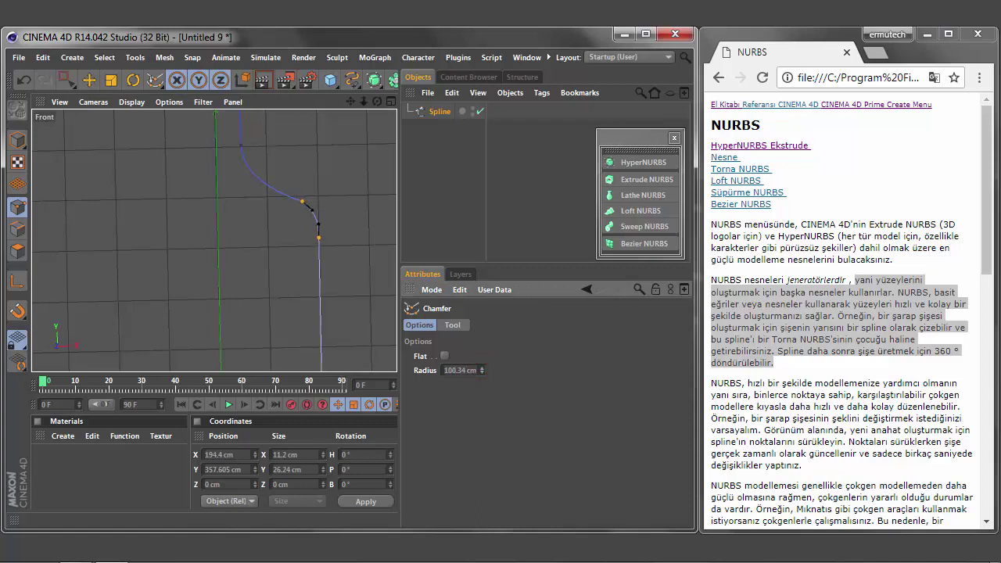
{"action": "scroll", "coordinate": [323, 215], "scroll_direction": "up", "scroll_amount": 5}
{"action": "left_click_drag", "start_coordinate": [298, 210], "coordinate": [269, 184]}
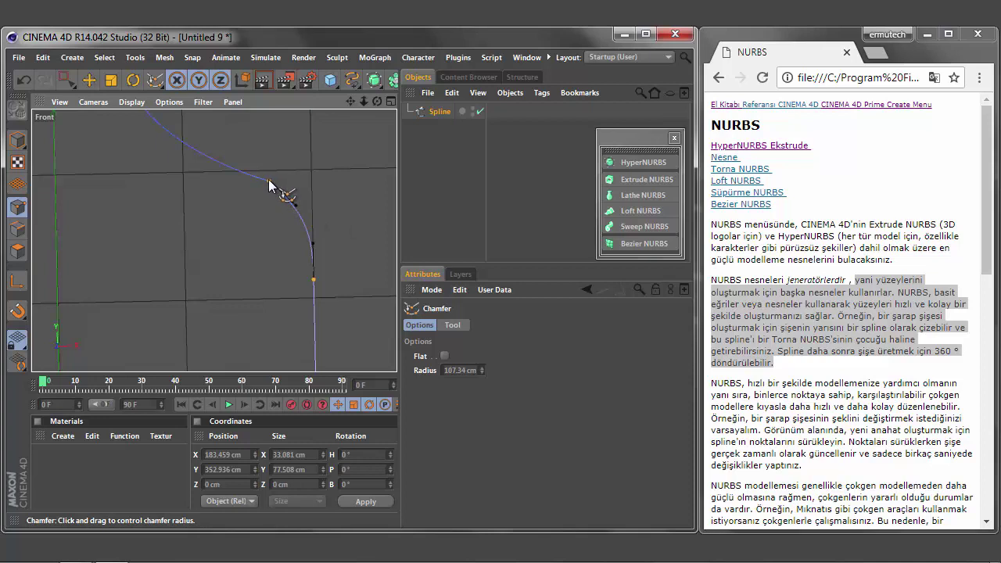
{"action": "left_click", "coordinate": [482, 370]}
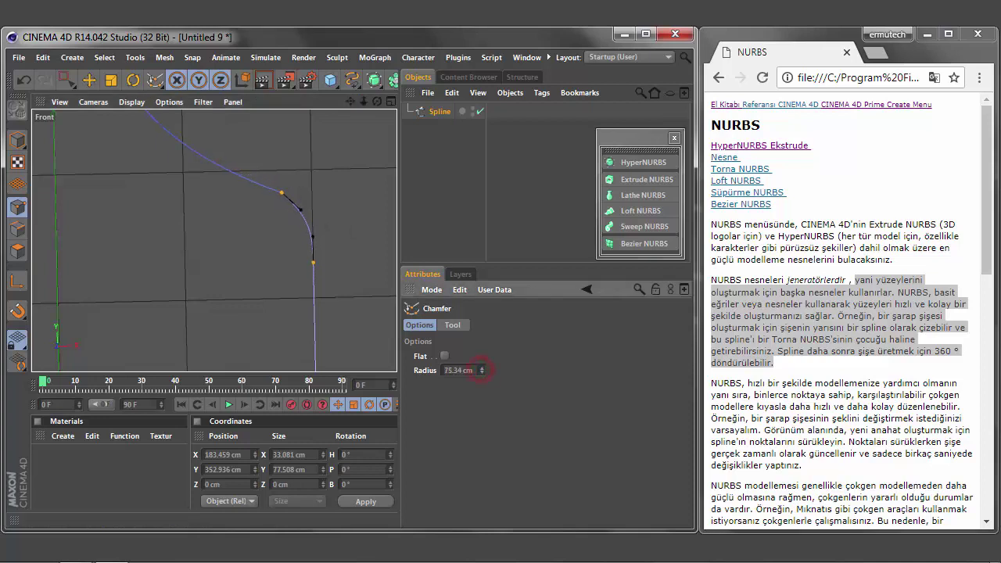
{"action": "left_click_drag", "start_coordinate": [482, 371], "coordinate": [481, 369]}
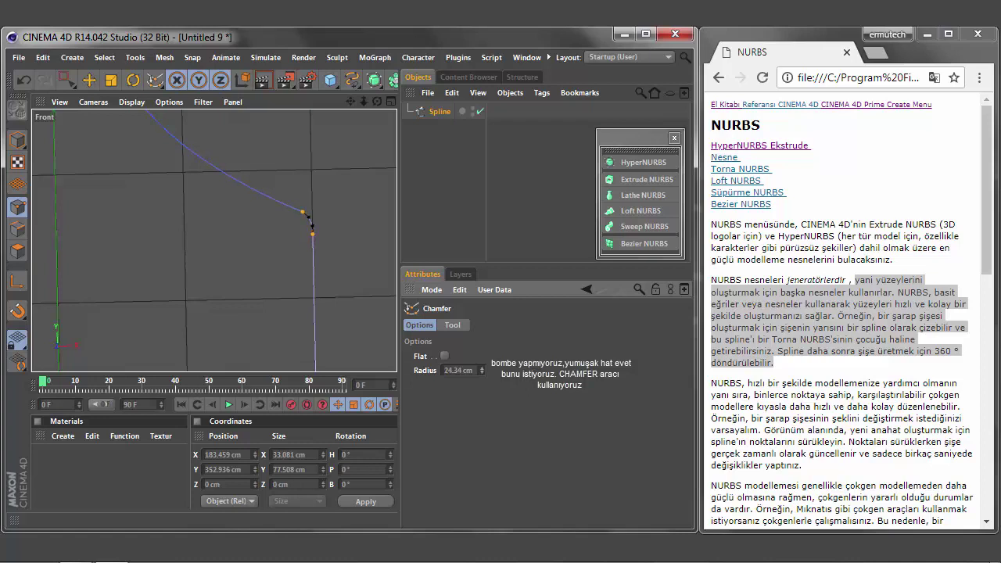
{"action": "scroll", "coordinate": [328, 196], "scroll_direction": "down", "scroll_amount": 3}
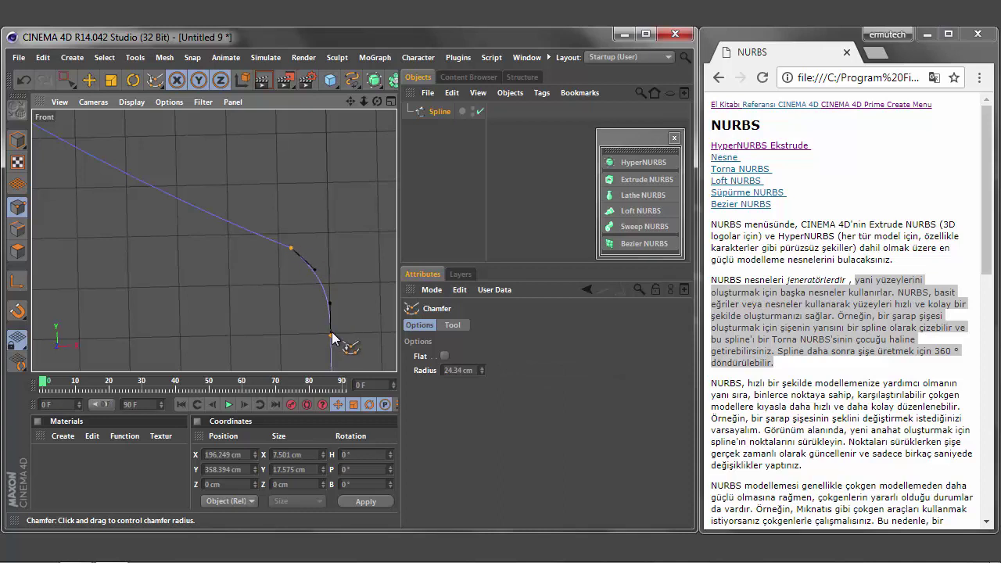
{"action": "left_click_drag", "start_coordinate": [332, 254], "coordinate": [356, 317], "text": "alt"}
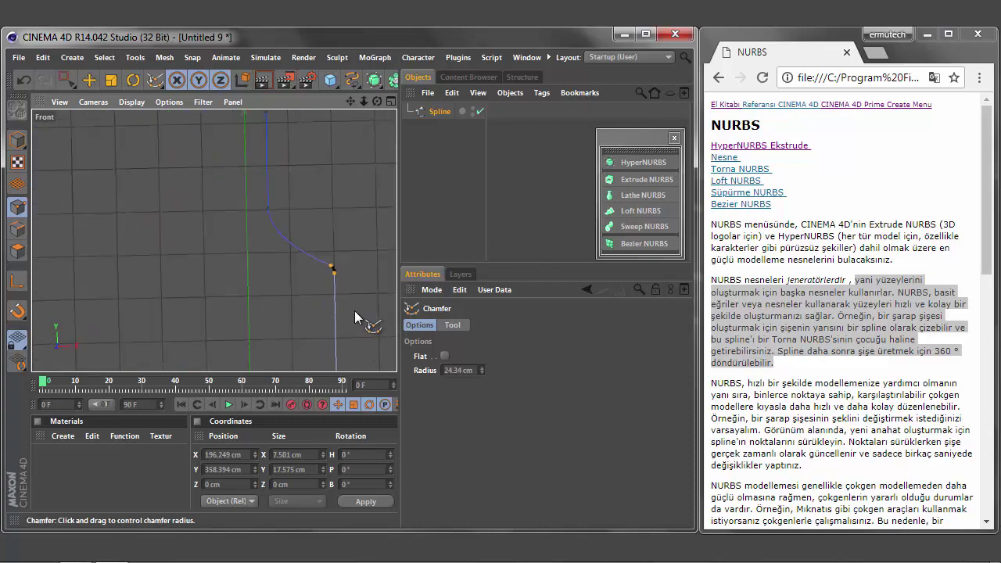
{"action": "scroll", "coordinate": [356, 316], "scroll_direction": "down", "scroll_amount": 4}
{"action": "left_click_drag", "start_coordinate": [349, 101], "coordinate": [374, 125]}
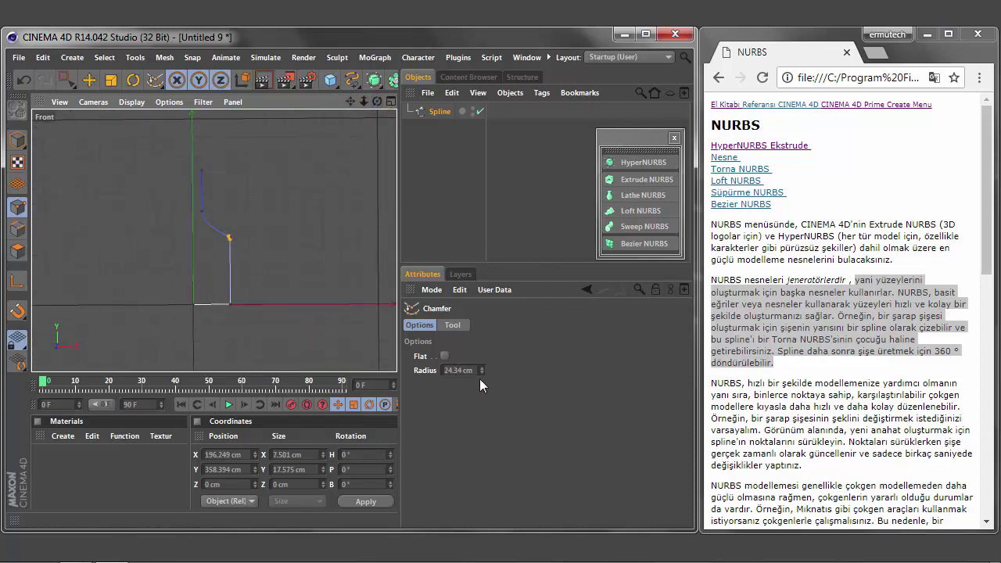
{"action": "left_click_drag", "start_coordinate": [233, 233], "coordinate": [233, 226]}
{"action": "scroll", "coordinate": [232, 226], "scroll_direction": "up", "scroll_amount": 5}
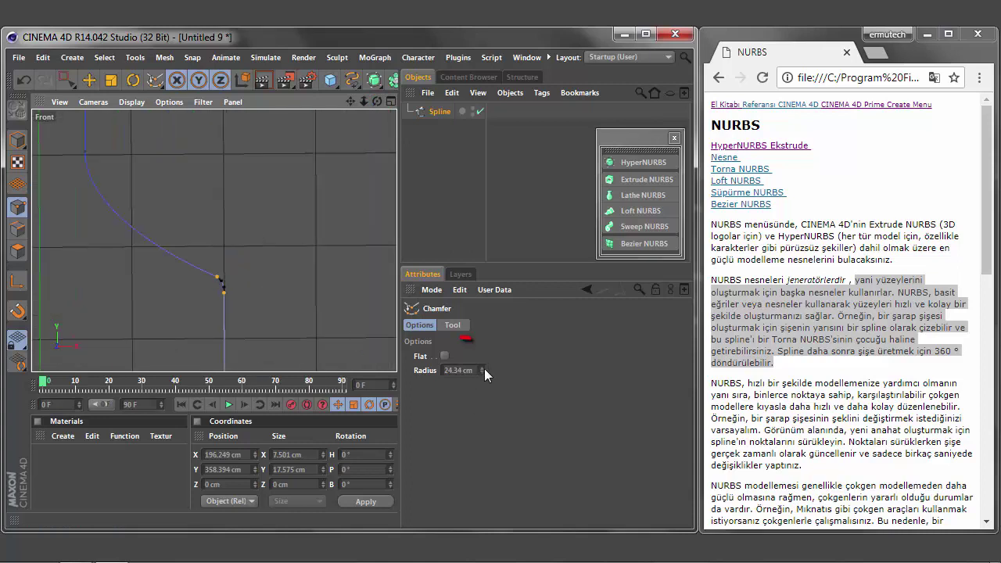
{"action": "left_click_drag", "start_coordinate": [484, 368], "coordinate": [269, 332]}
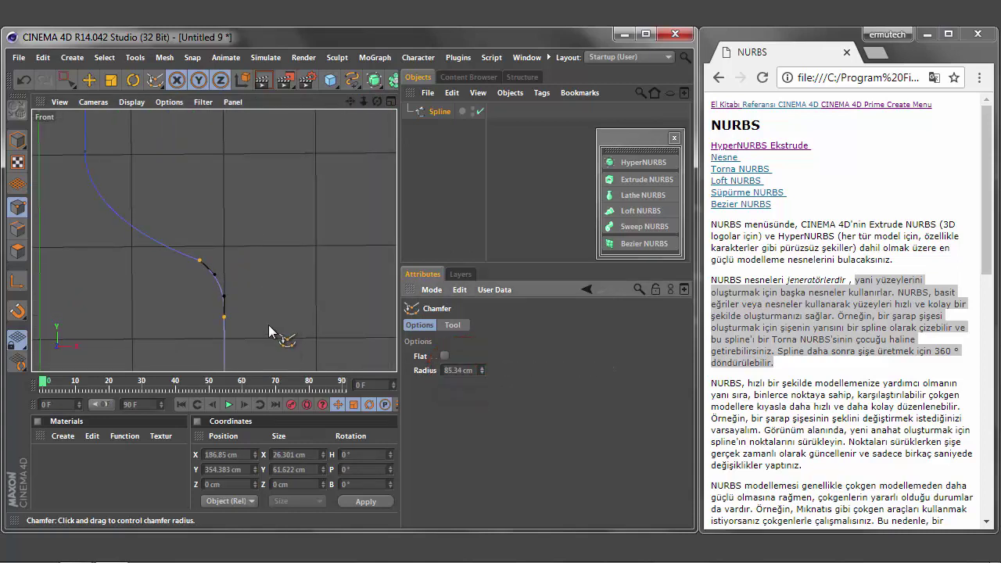
Apply a fresh 53 cm chamfer to the spline corners, then clear it
{"action": "left_click", "coordinate": [212, 271]}
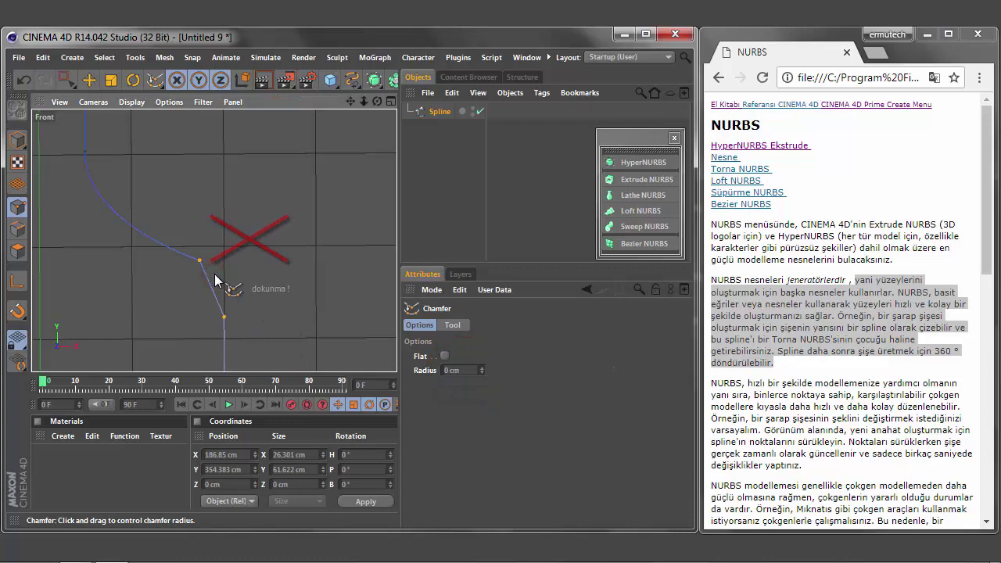
{"action": "left_click_drag", "start_coordinate": [480, 370], "coordinate": [481, 360]}
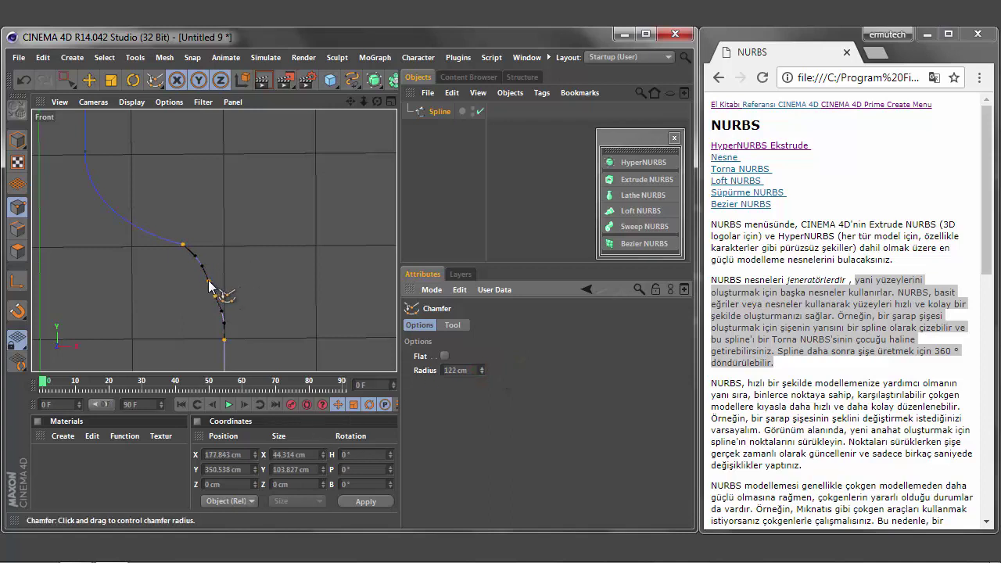
{"action": "scroll", "coordinate": [209, 286], "scroll_direction": "up", "scroll_amount": 3}
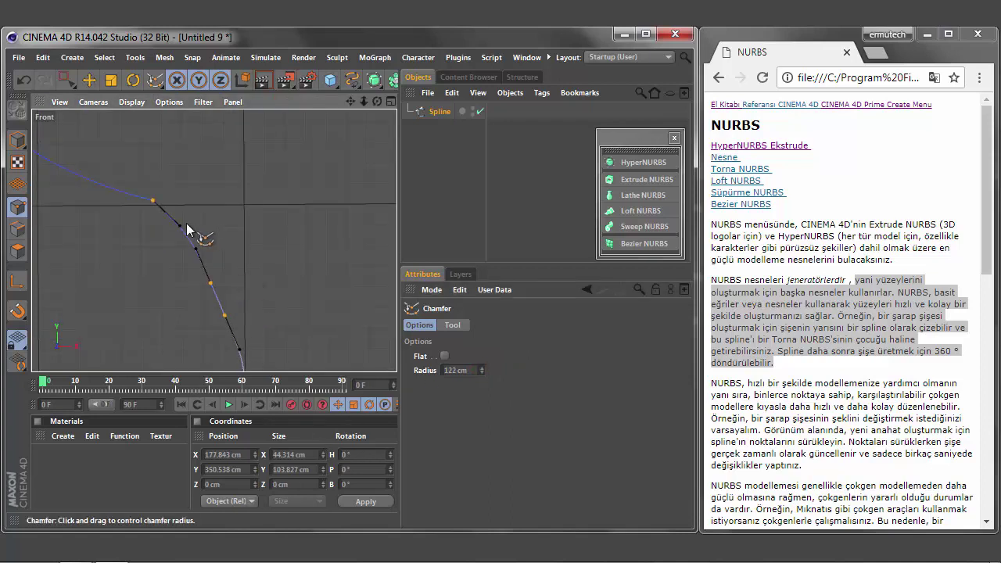
{"action": "left_click", "coordinate": [181, 231]}
{"action": "scroll", "coordinate": [180, 229], "scroll_direction": "down", "scroll_amount": 2}
{"action": "scroll", "coordinate": [181, 231], "scroll_direction": "down", "scroll_amount": 2}
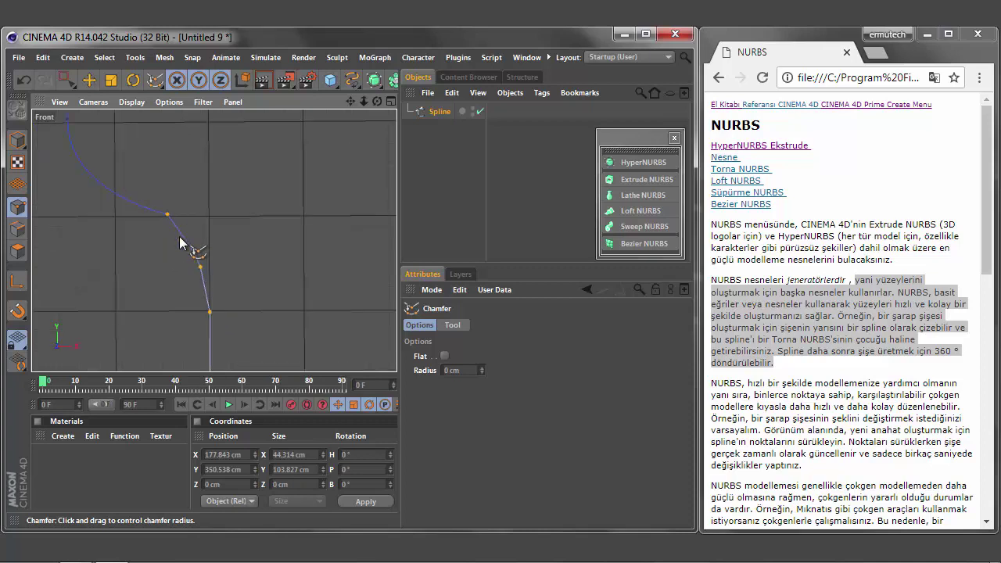
Select and nudge the corner points, then undo back to the earlier spline shape
{"action": "left_click", "coordinate": [66, 78]}
{"action": "mouse_move", "coordinate": [131, 178]}
{"action": "left_mouse_down"}
{"action": "mouse_move", "coordinate": [195, 312]}
{"action": "mouse_move", "coordinate": [248, 330]}
{"action": "left_mouse_up"}
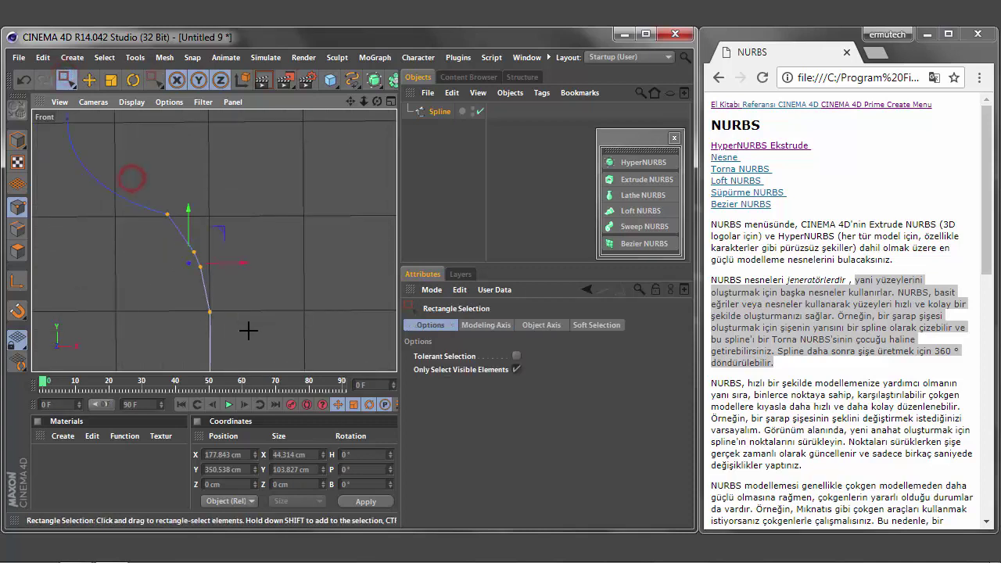
{"action": "left_click", "coordinate": [209, 313]}
{"action": "left_click_drag", "start_coordinate": [221, 233], "coordinate": [222, 230]}
{"action": "left_click", "coordinate": [25, 81]}
{"action": "left_click", "coordinate": [25, 82]}
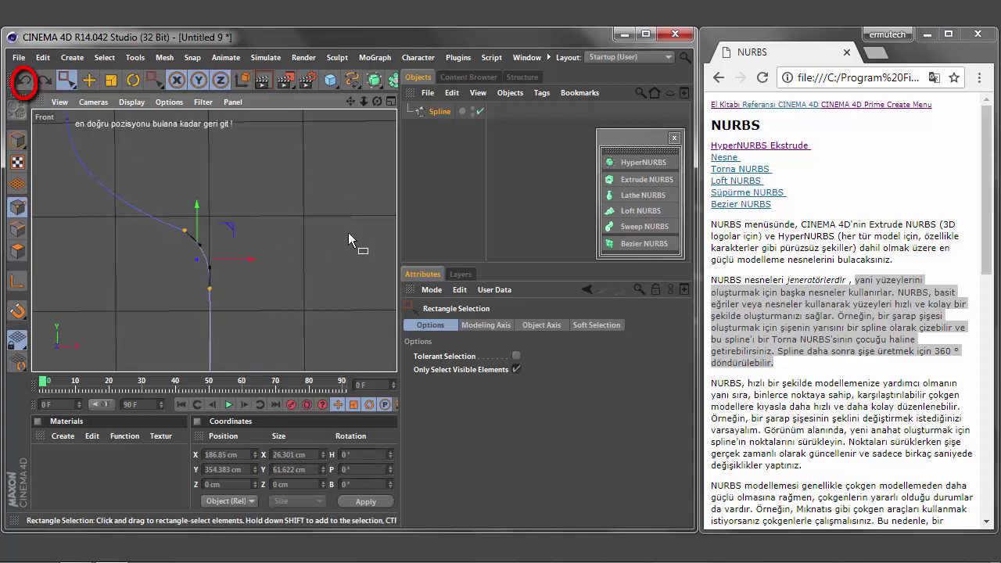
{"action": "scroll", "coordinate": [302, 239], "scroll_direction": "down", "scroll_amount": 2}
{"action": "scroll", "coordinate": [303, 239], "scroll_direction": "down", "scroll_amount": 3}
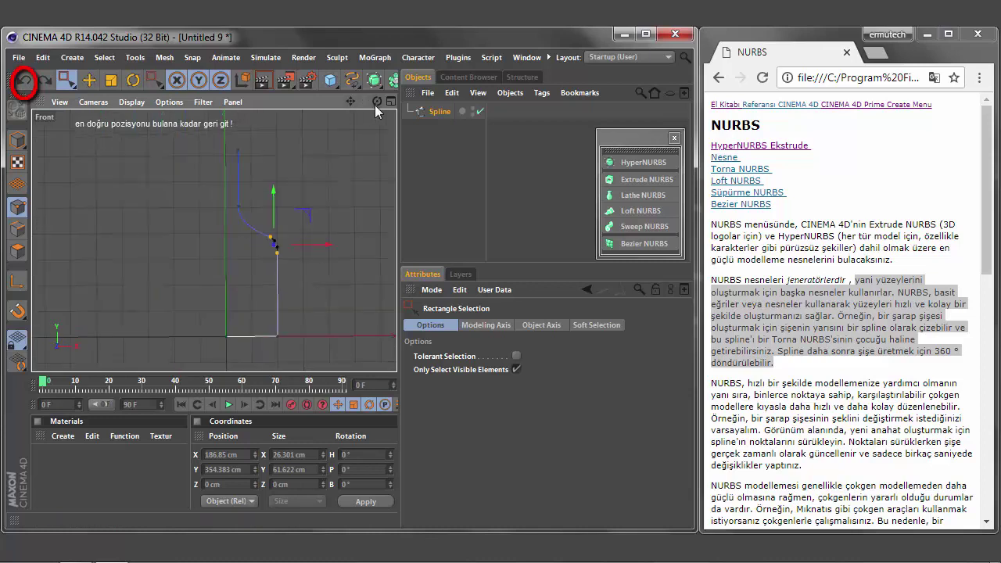
Put the Spline inside a new Lathe NURBS to form the bottle
{"action": "left_click", "coordinate": [437, 113]}
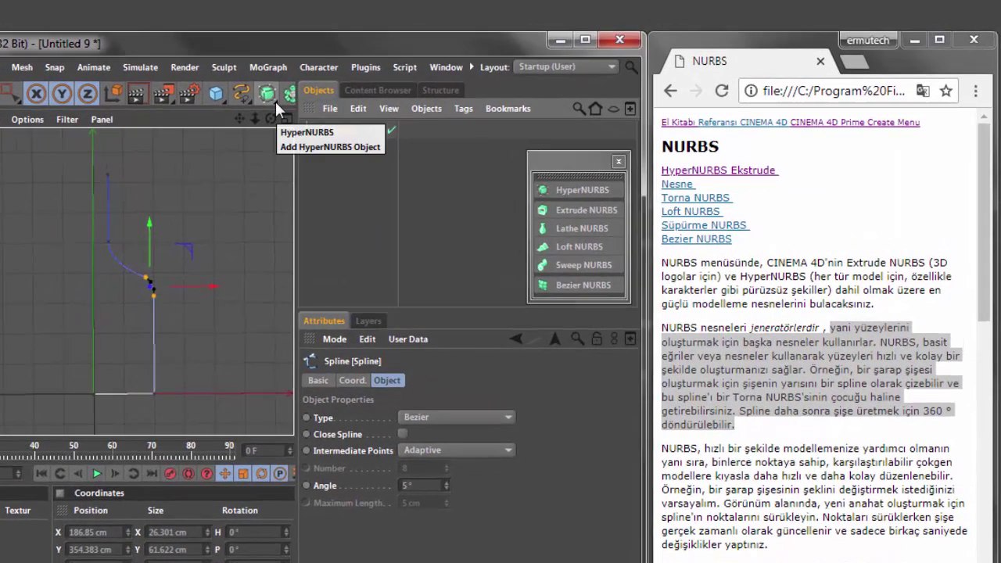
{"action": "left_click", "coordinate": [375, 81]}
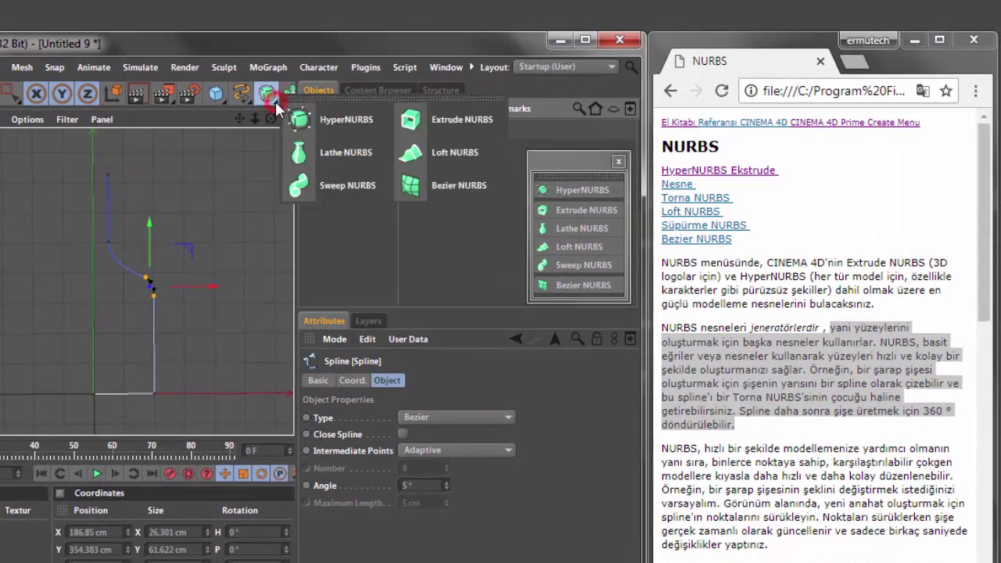
{"action": "left_click", "coordinate": [329, 152]}
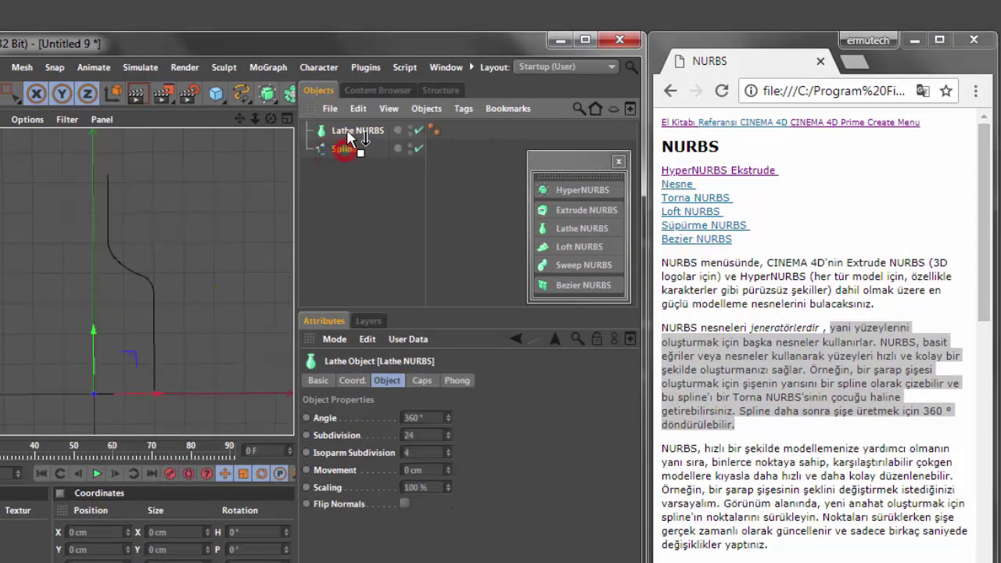
{"action": "left_click_drag", "start_coordinate": [345, 149], "coordinate": [352, 131]}
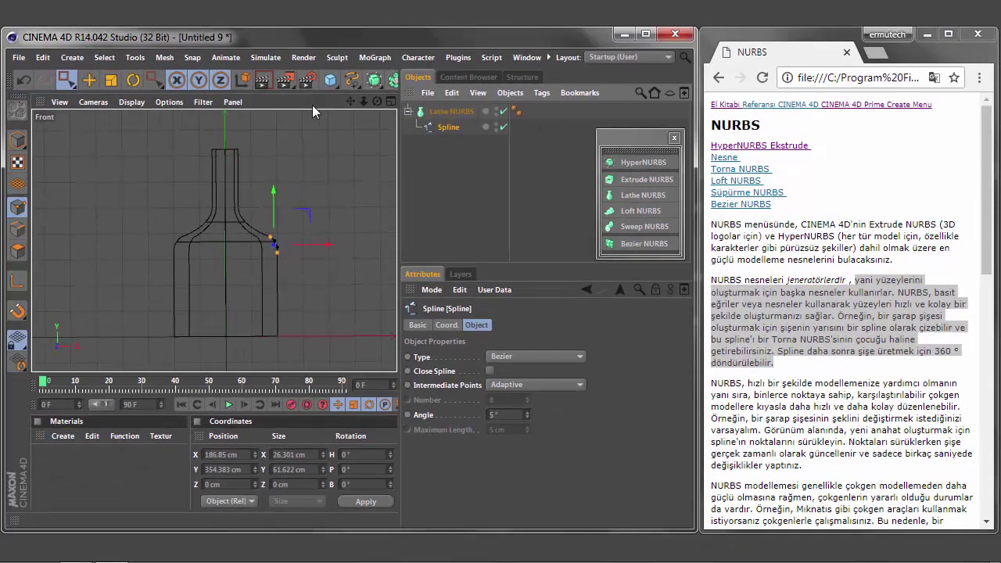
Maximise the Perspective view, orbit to frame the bottle, and select the Lathe NURBS
{"action": "left_click", "coordinate": [390, 102]}
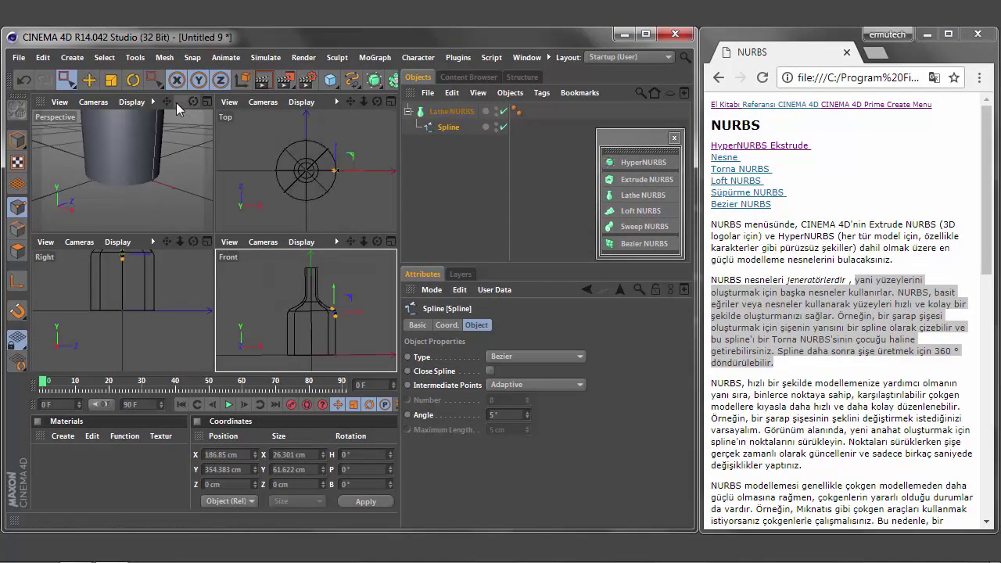
{"action": "left_click_drag", "start_coordinate": [180, 102], "coordinate": [182, 110]}
{"action": "left_click", "coordinate": [206, 102]}
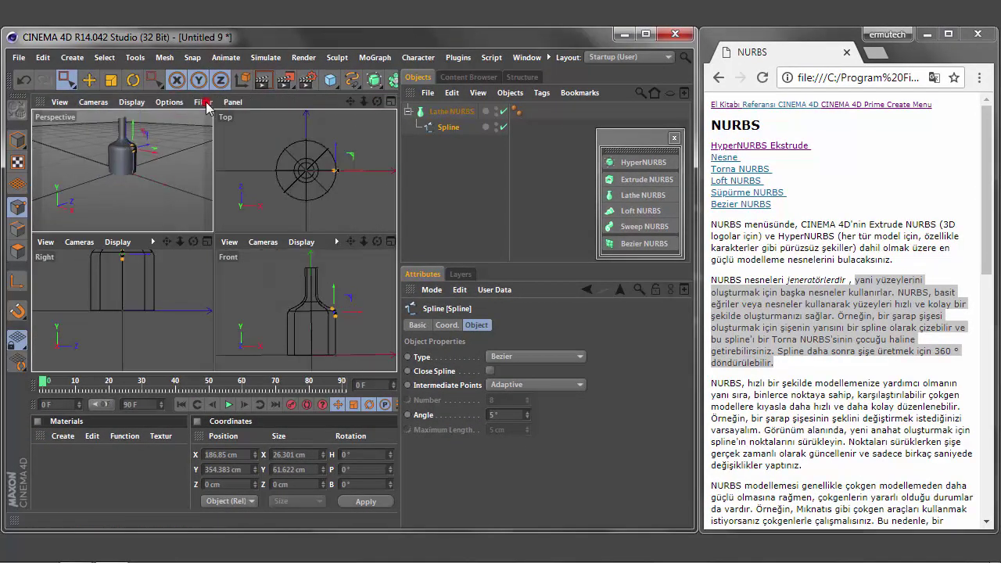
{"action": "left_click_drag", "start_coordinate": [377, 102], "coordinate": [367, 117]}
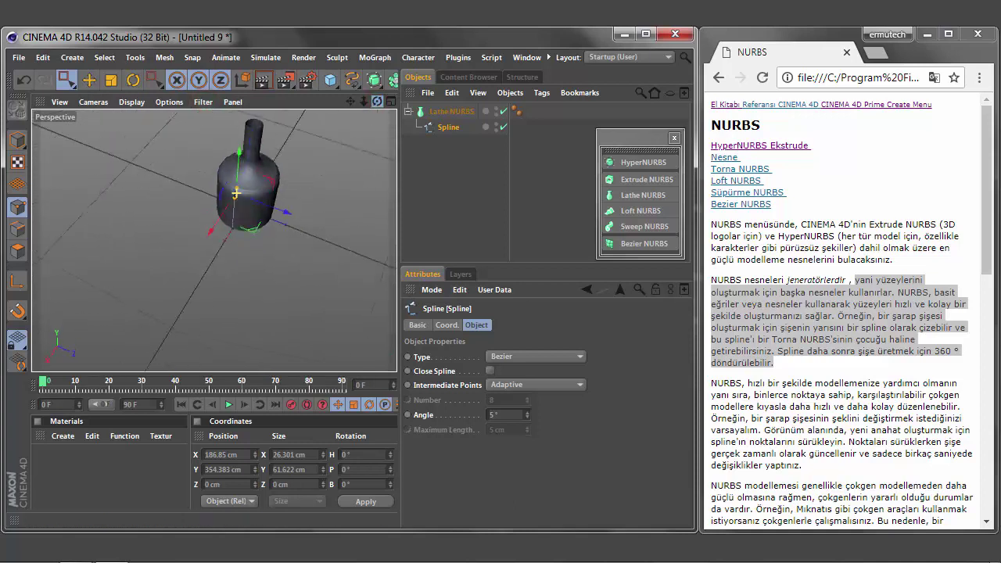
{"action": "left_click_drag", "start_coordinate": [236, 193], "coordinate": [235, 195], "text": "alt"}
{"action": "left_click_drag", "start_coordinate": [349, 102], "coordinate": [368, 117]}
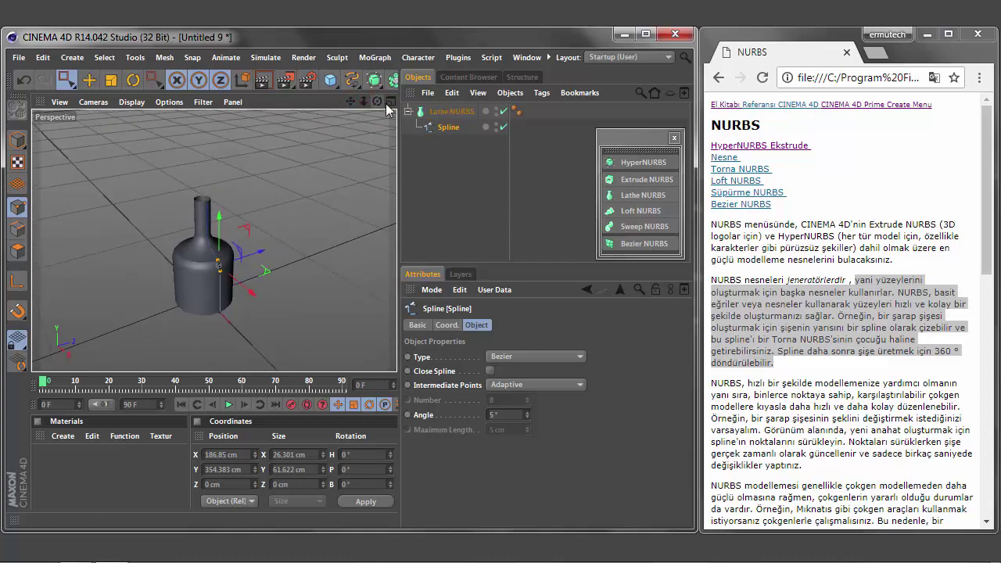
{"action": "left_click", "coordinate": [450, 111]}
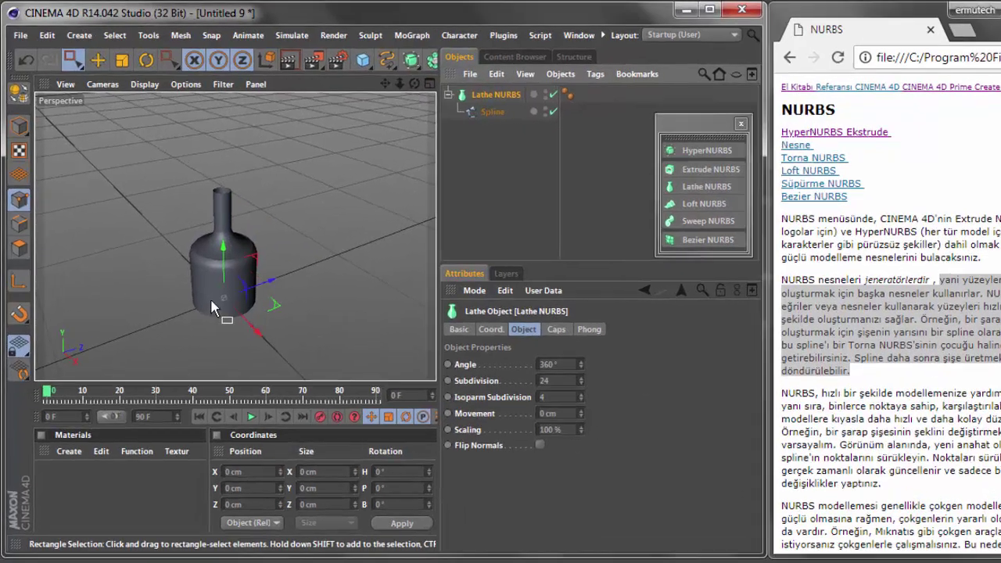
{"action": "scroll", "coordinate": [210, 298], "scroll_direction": "up", "scroll_amount": 5}
{"action": "left_click_drag", "start_coordinate": [753, 391], "coordinate": [752, 437]}
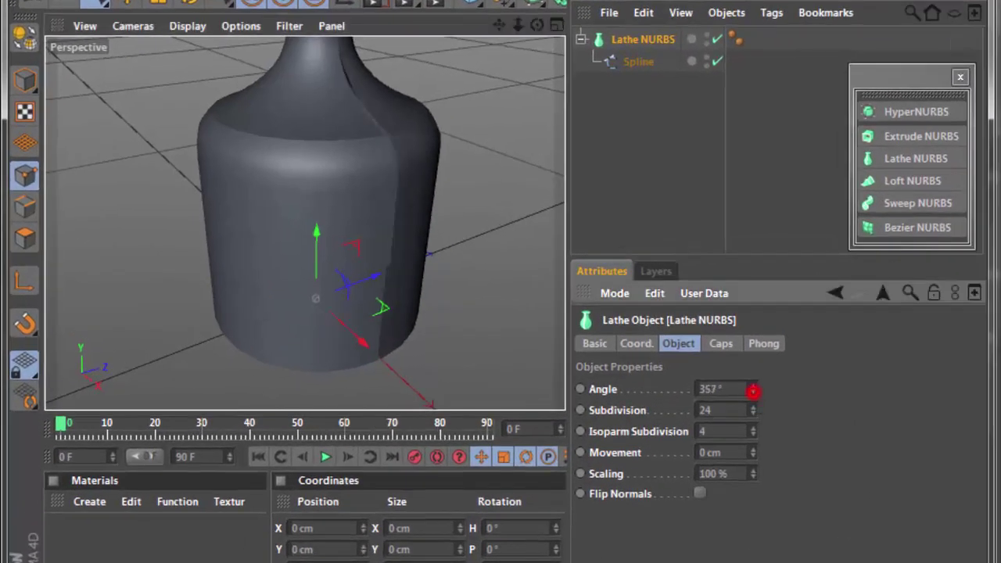
{"action": "left_click_drag", "start_coordinate": [753, 389], "coordinate": [753, 438]}
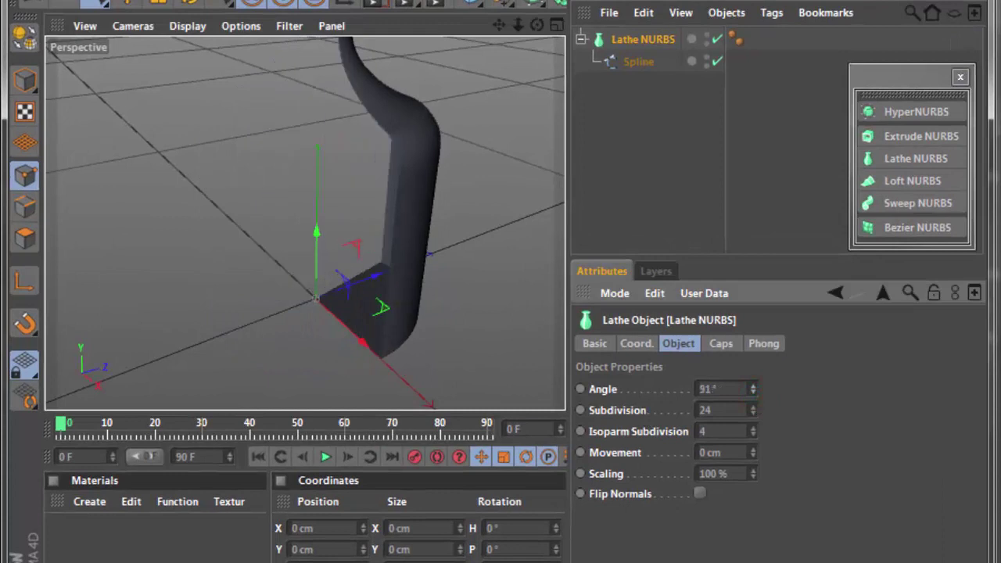
{"action": "left_click_drag", "start_coordinate": [753, 389], "coordinate": [753, 383]}
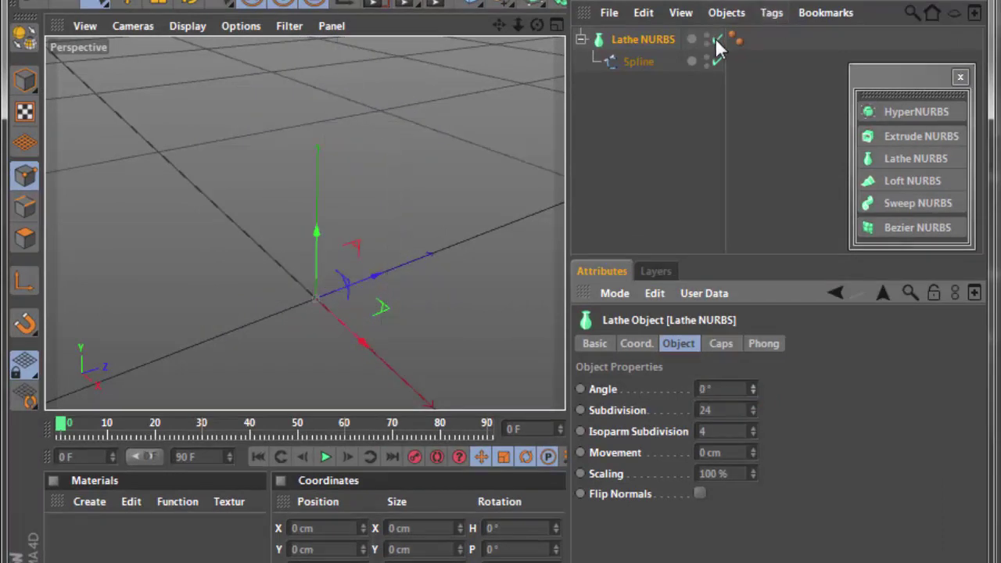
{"action": "left_click", "coordinate": [717, 40]}
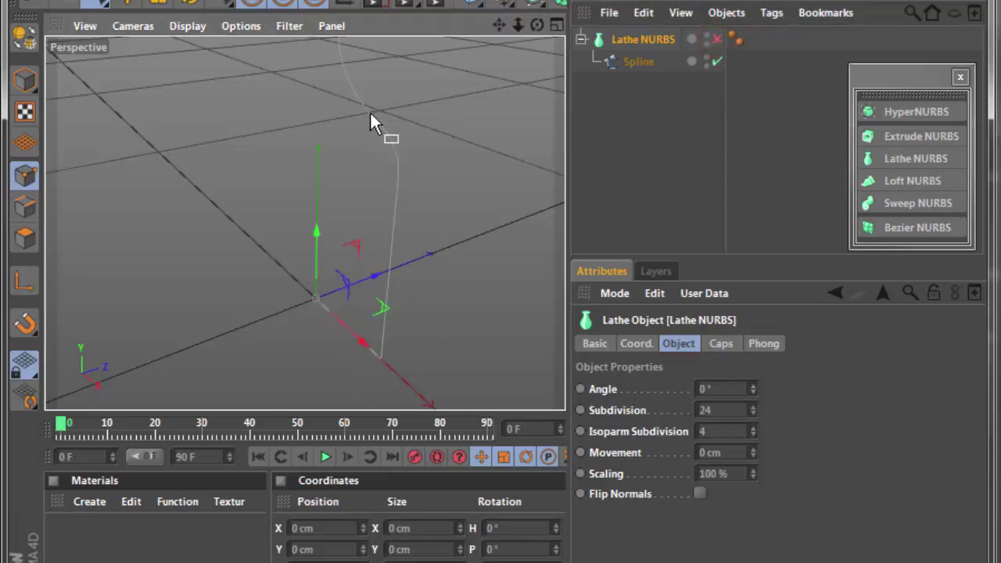
{"action": "mouse_move", "coordinate": [498, 25]}
{"action": "left_mouse_down"}
{"action": "mouse_move", "coordinate": [438, 71]}
{"action": "mouse_move", "coordinate": [509, 24]}
{"action": "left_mouse_up"}
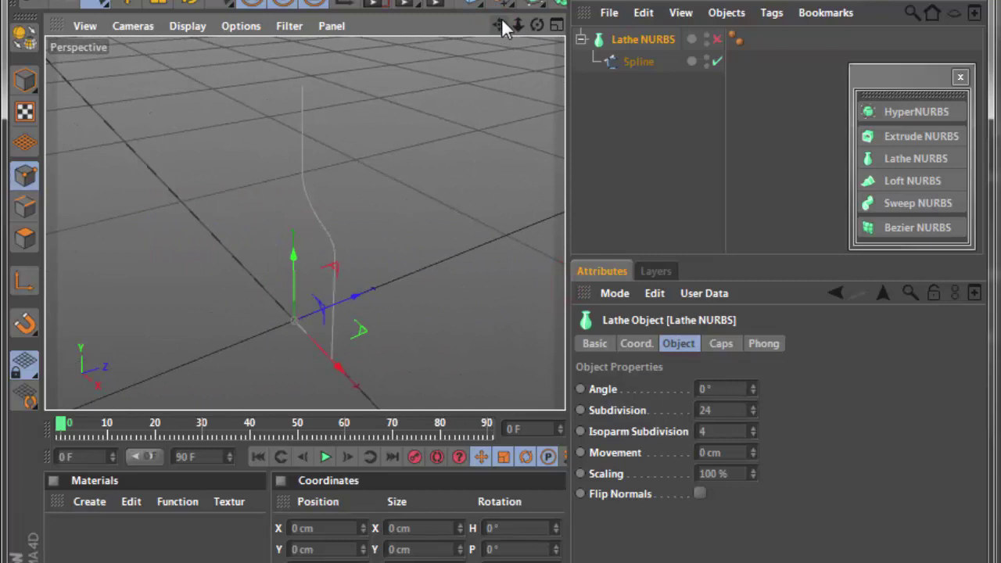
{"action": "left_click", "coordinate": [717, 39]}
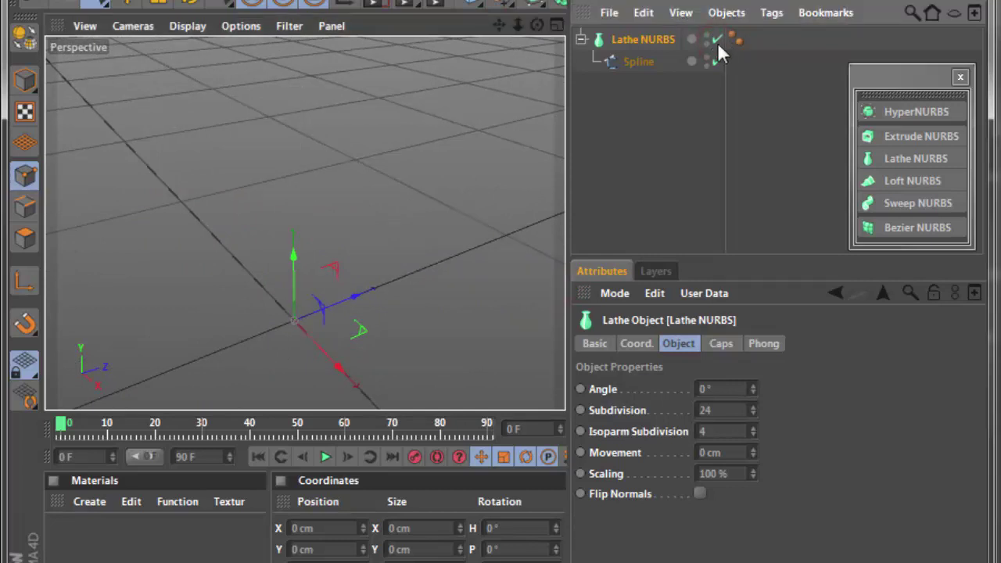
{"action": "left_click", "coordinate": [753, 387]}
{"action": "left_click", "coordinate": [753, 387]}
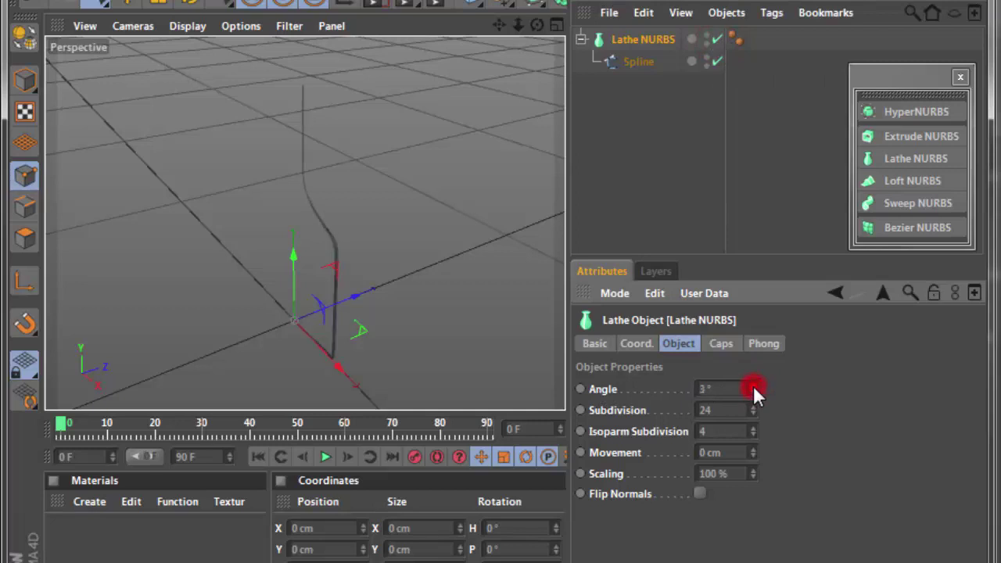
{"action": "left_click_drag", "start_coordinate": [753, 386], "coordinate": [753, 386]}
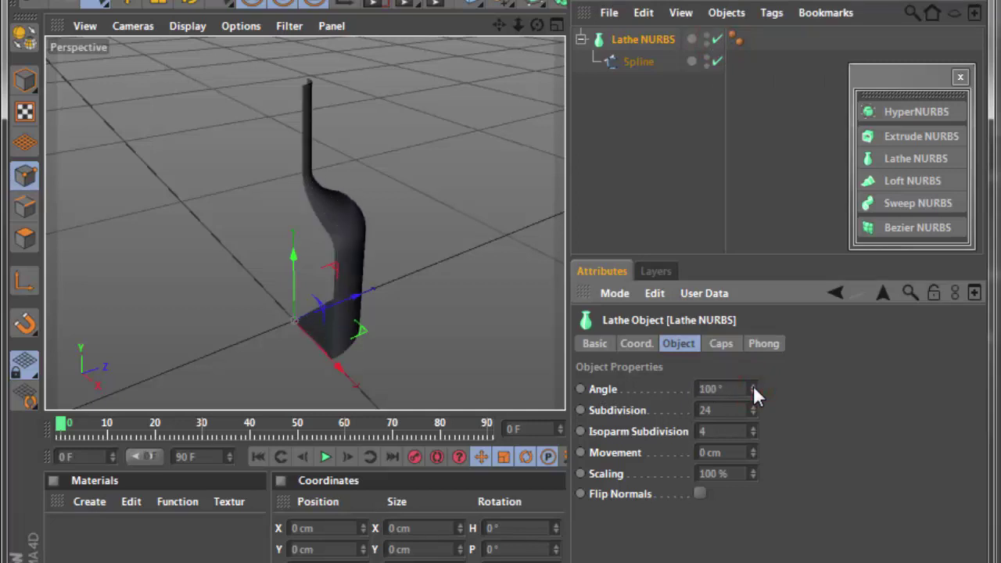
{"action": "left_click", "coordinate": [752, 386]}
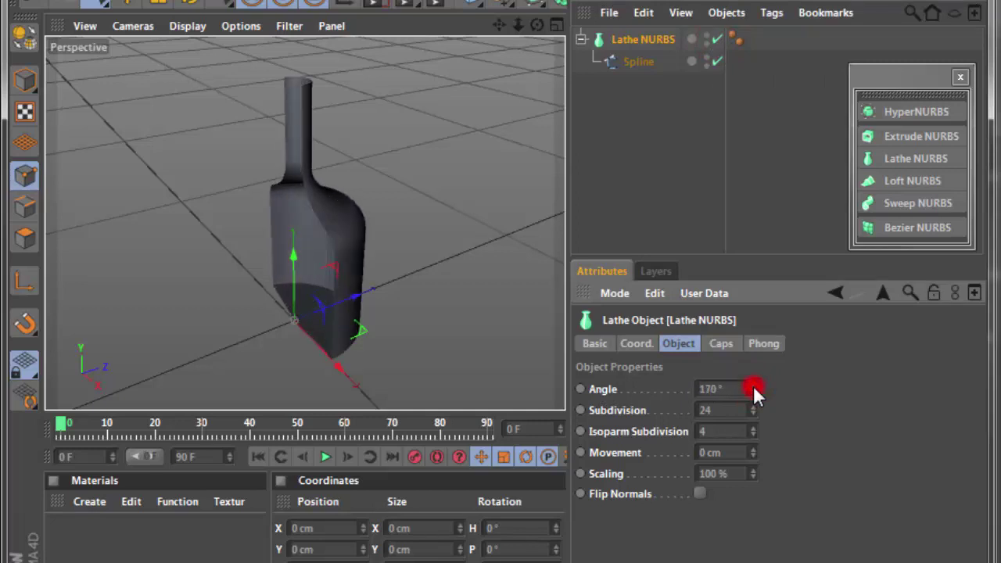
{"action": "left_click", "coordinate": [753, 386]}
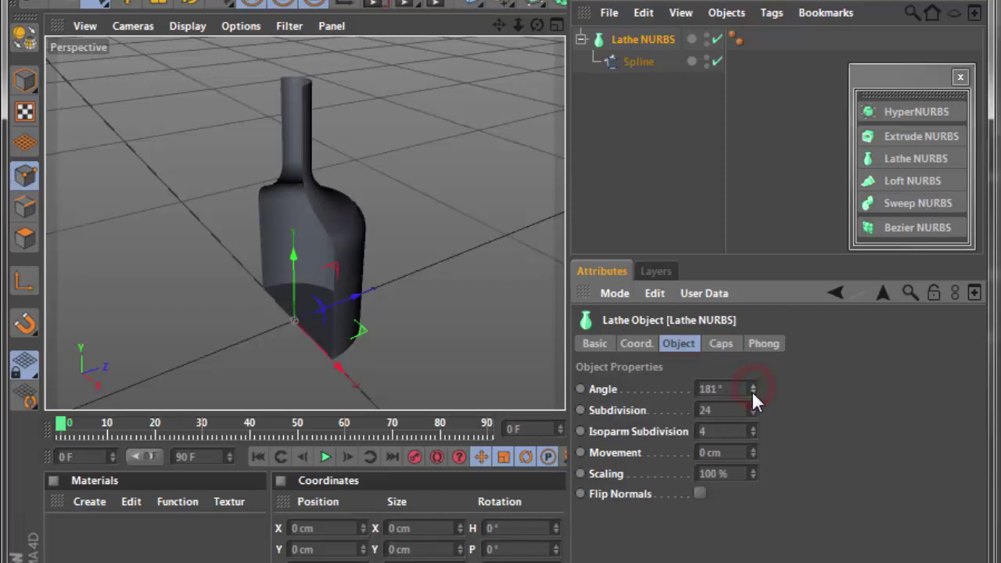
{"action": "left_click_drag", "start_coordinate": [539, 25], "coordinate": [558, 96]}
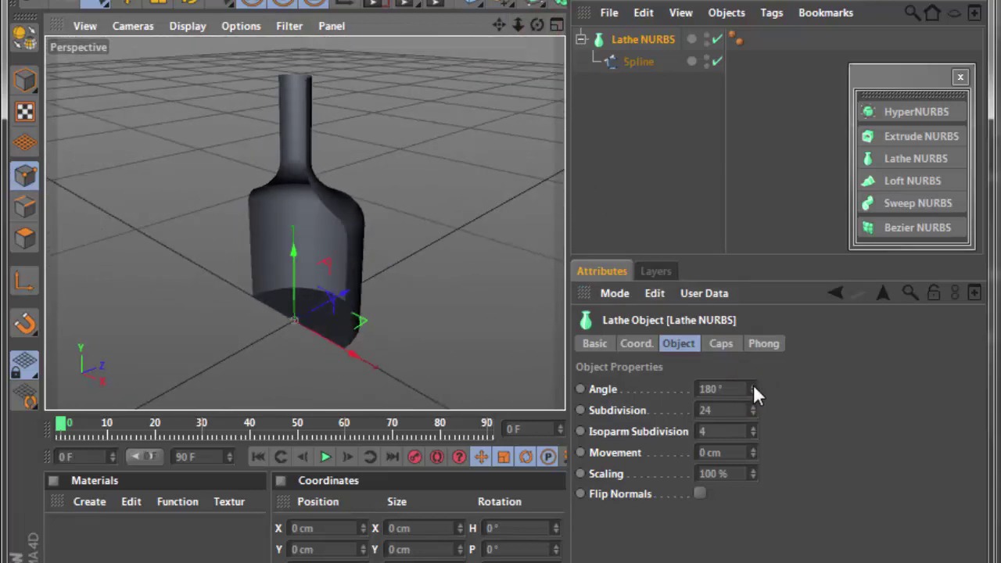
{"action": "left_click_drag", "start_coordinate": [753, 386], "coordinate": [753, 386]}
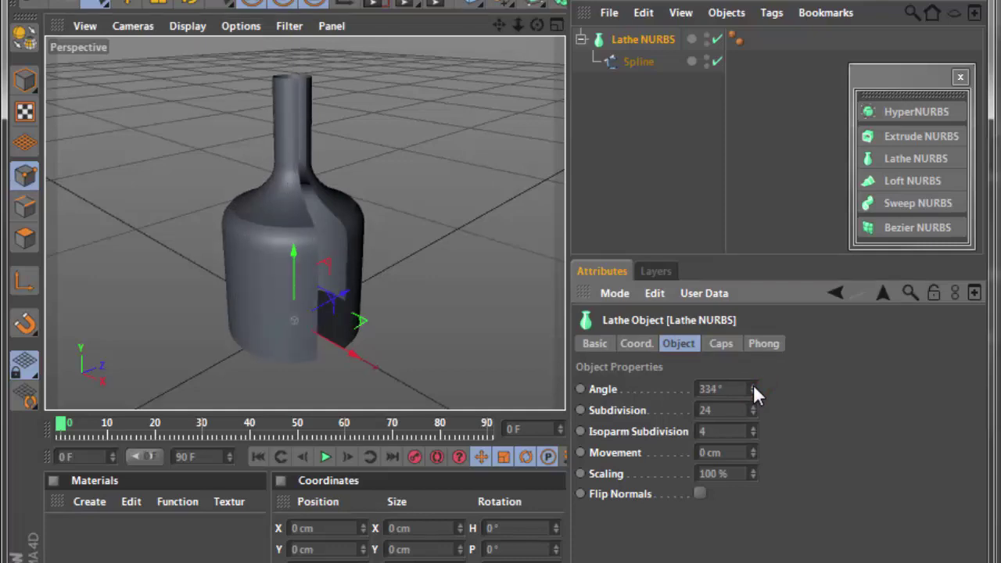
{"action": "left_click", "coordinate": [753, 386]}
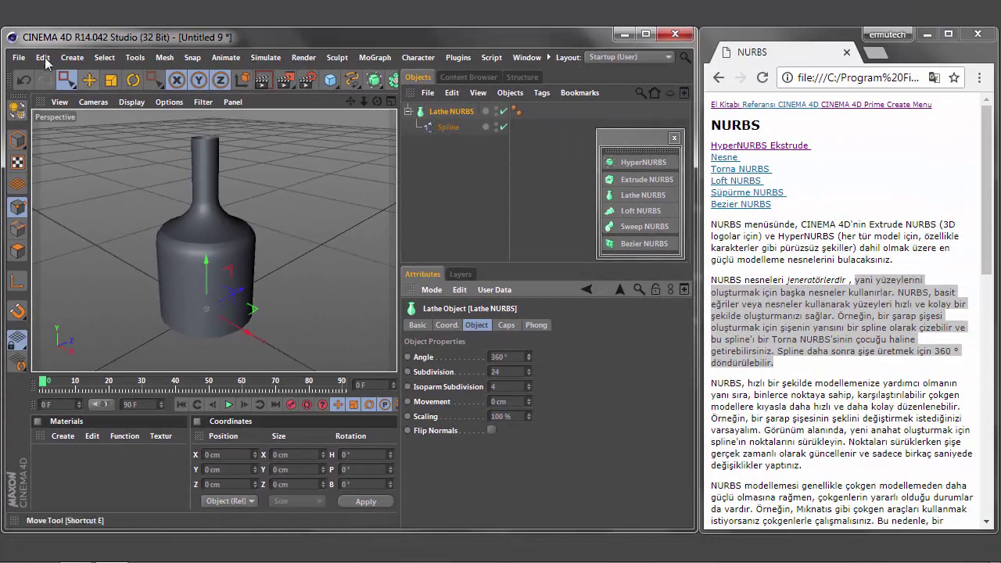
{"action": "left_click", "coordinate": [19, 57]}
Start new scene Untitled 10, highlight the next NURBS help paragraph, and show the document list
{"action": "left_click", "coordinate": [39, 88]}
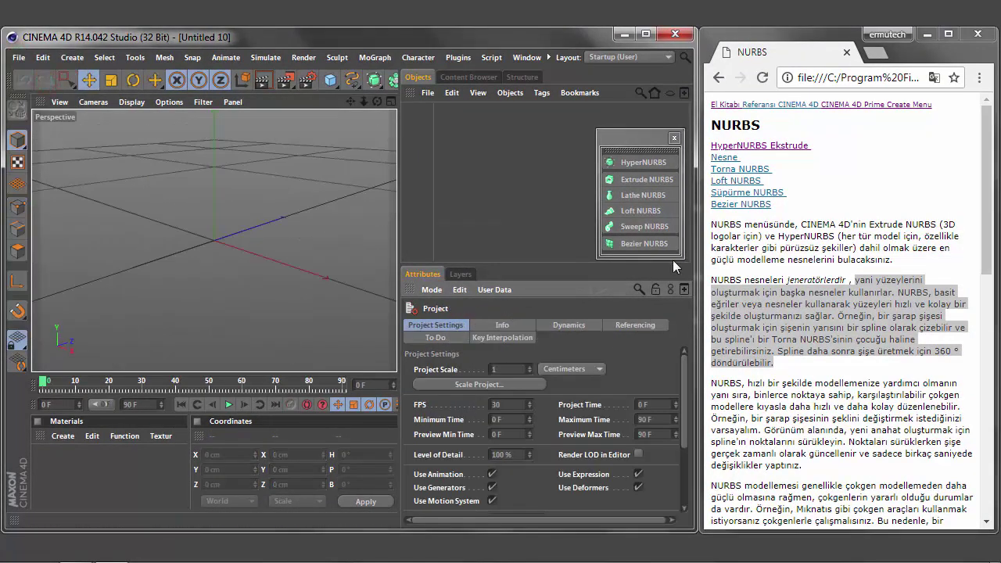
{"action": "left_click_drag", "start_coordinate": [987, 228], "coordinate": [991, 299]}
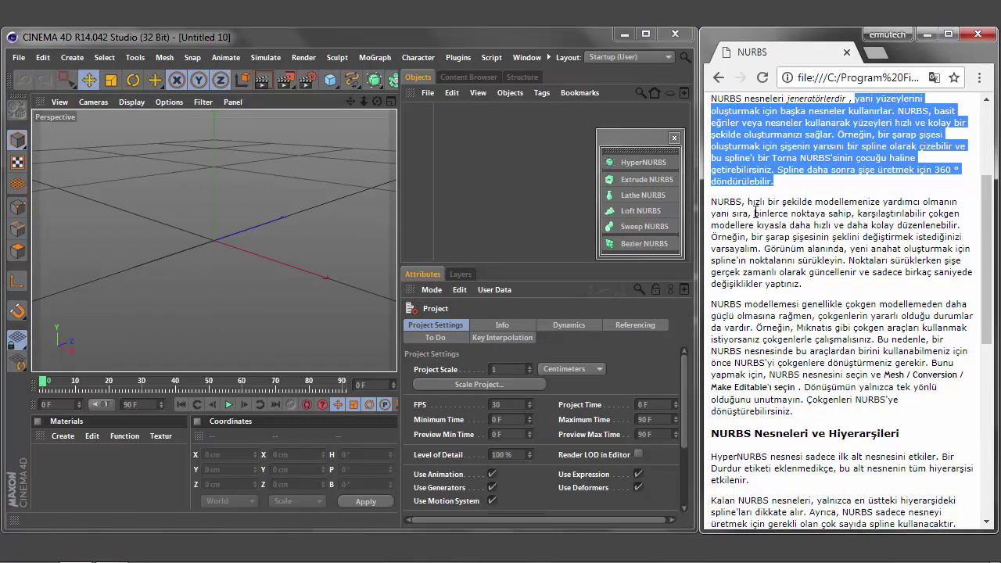
{"action": "mouse_move", "coordinate": [712, 203]}
{"action": "left_mouse_down"}
{"action": "mouse_move", "coordinate": [947, 205]}
{"action": "mouse_move", "coordinate": [752, 215]}
{"action": "mouse_move", "coordinate": [976, 292]}
{"action": "left_mouse_up"}
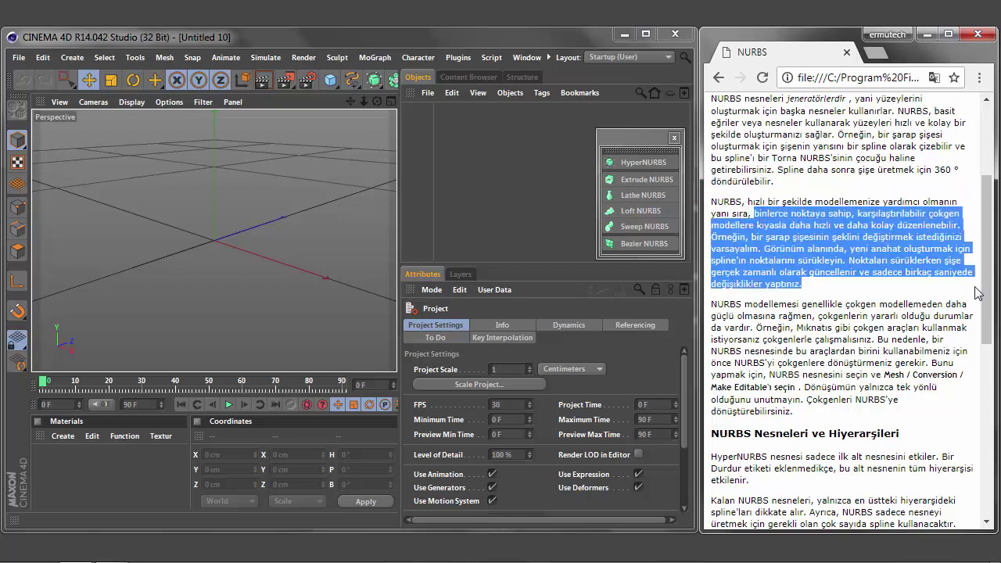
{"action": "left_click", "coordinate": [681, 276]}
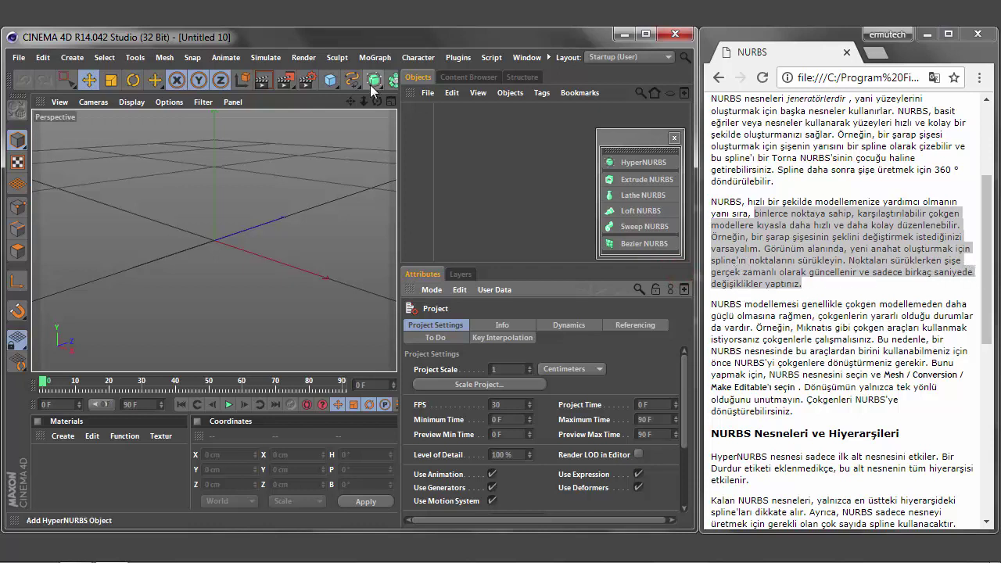
{"action": "left_click", "coordinate": [526, 57]}
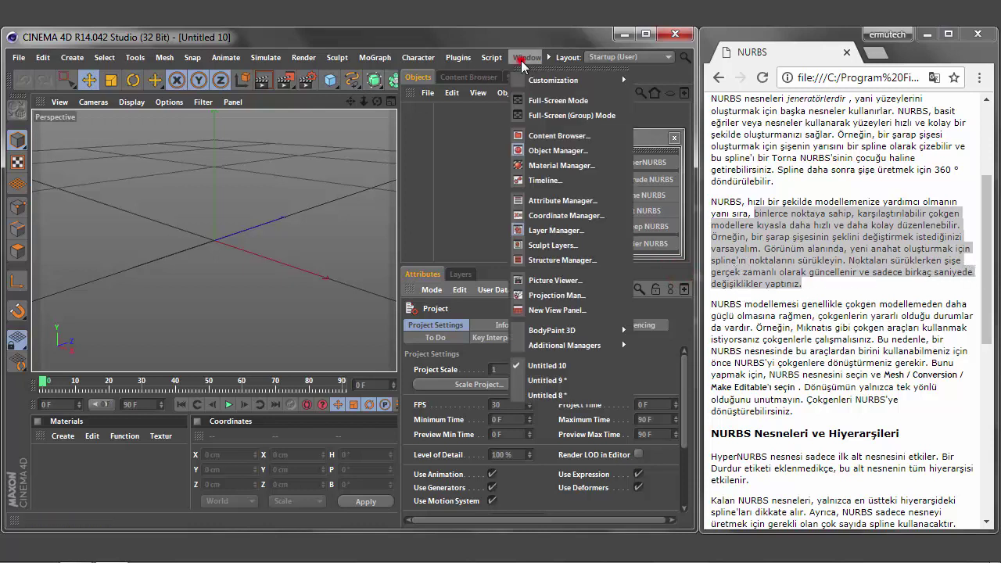
Return to Untitled 9, select the profile spline's points, and switch to Live Selection
{"action": "left_click", "coordinate": [558, 385]}
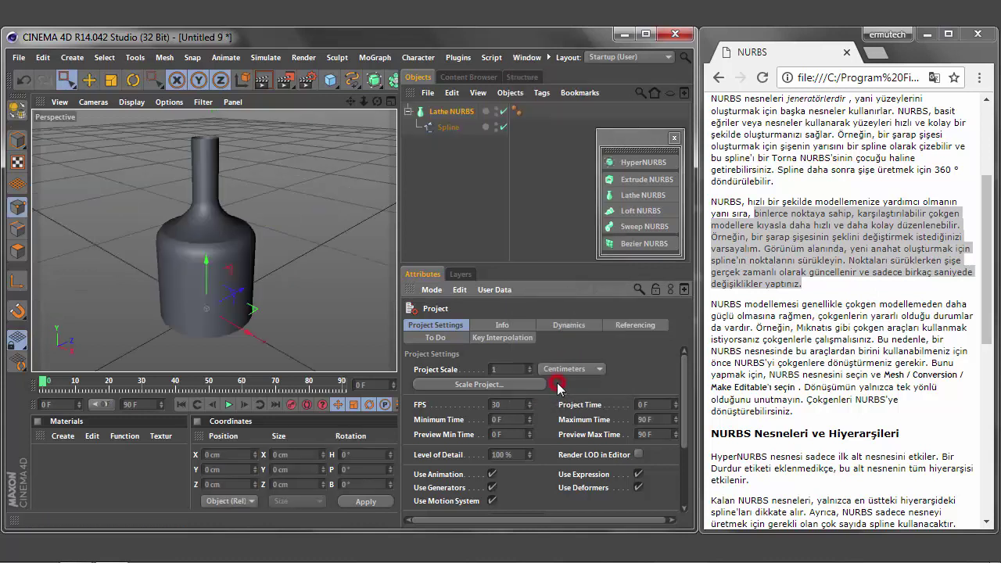
{"action": "left_click", "coordinate": [448, 127]}
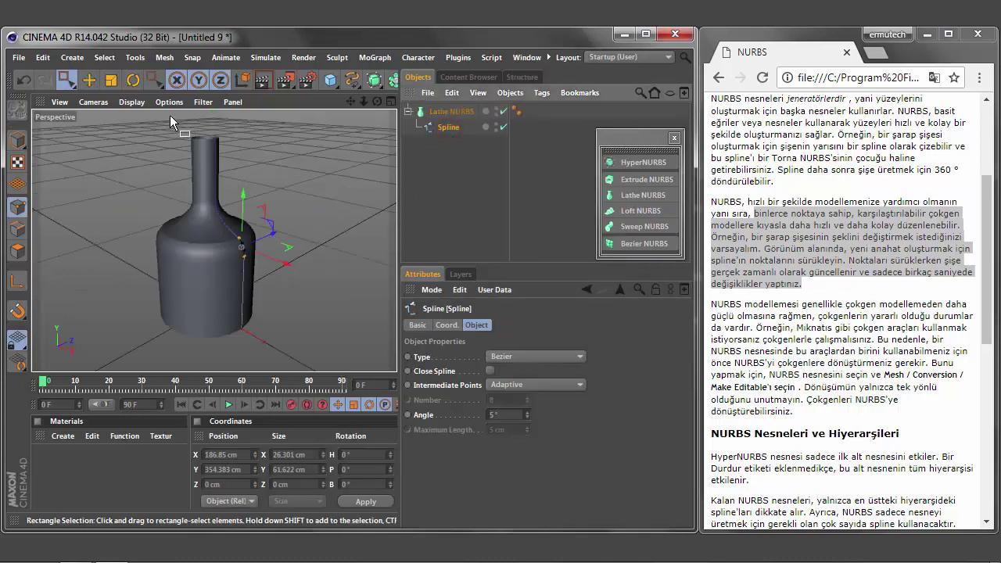
{"action": "left_click", "coordinate": [295, 267]}
{"action": "left_click_drag", "start_coordinate": [165, 123], "coordinate": [266, 344]}
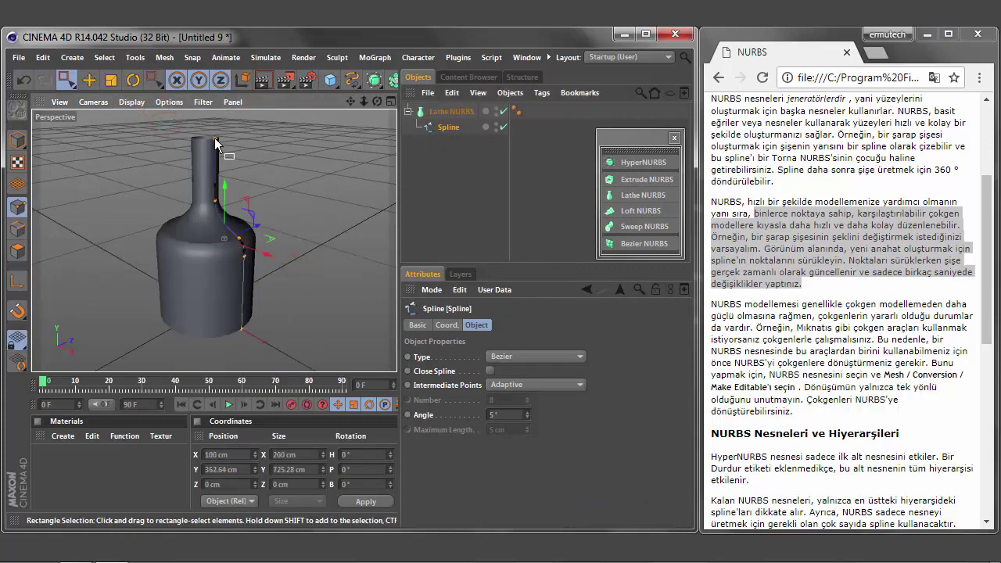
{"action": "left_click_drag", "start_coordinate": [66, 79], "coordinate": [102, 104]}
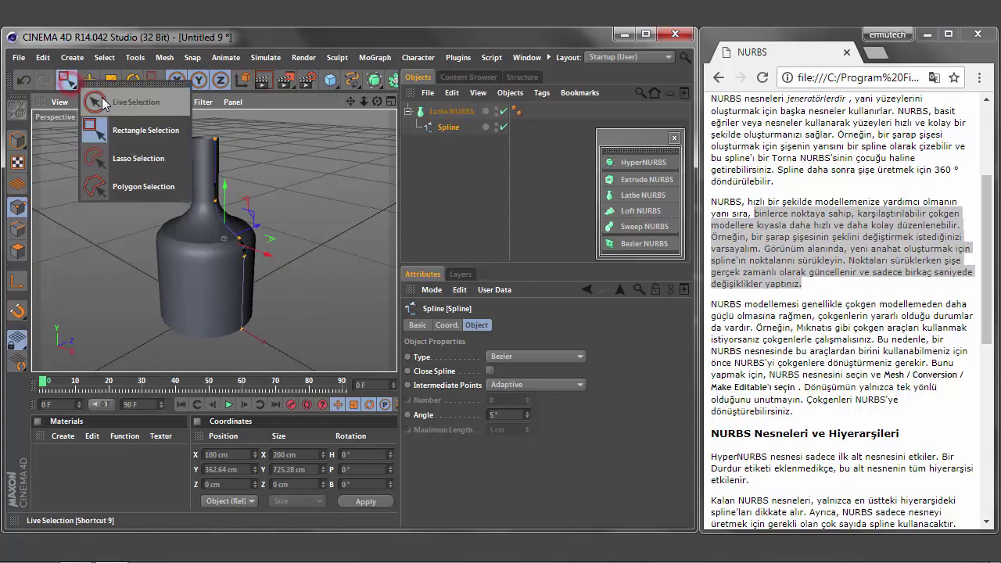
{"action": "left_click", "coordinate": [102, 104]}
Drag the neck, shoulder and base points to slim the bottle and taper its base
{"action": "left_click", "coordinate": [216, 140]}
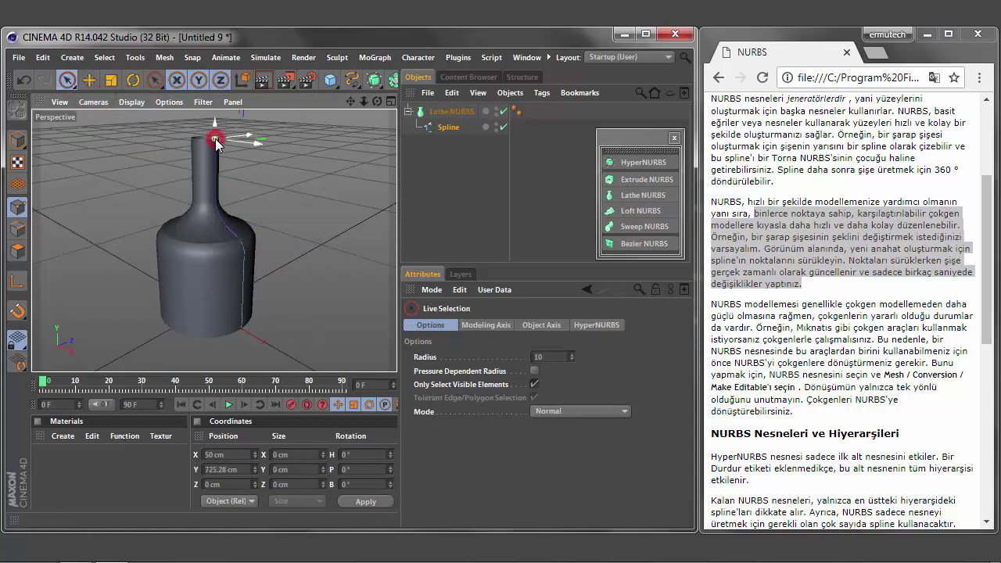
{"action": "left_click_drag", "start_coordinate": [216, 125], "coordinate": [215, 156]}
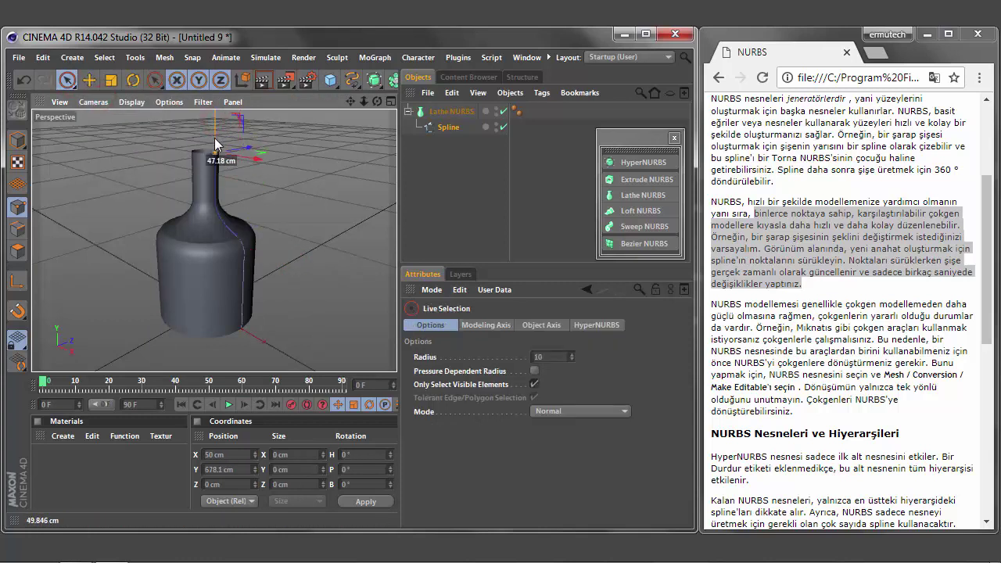
{"action": "left_click", "coordinate": [246, 241]}
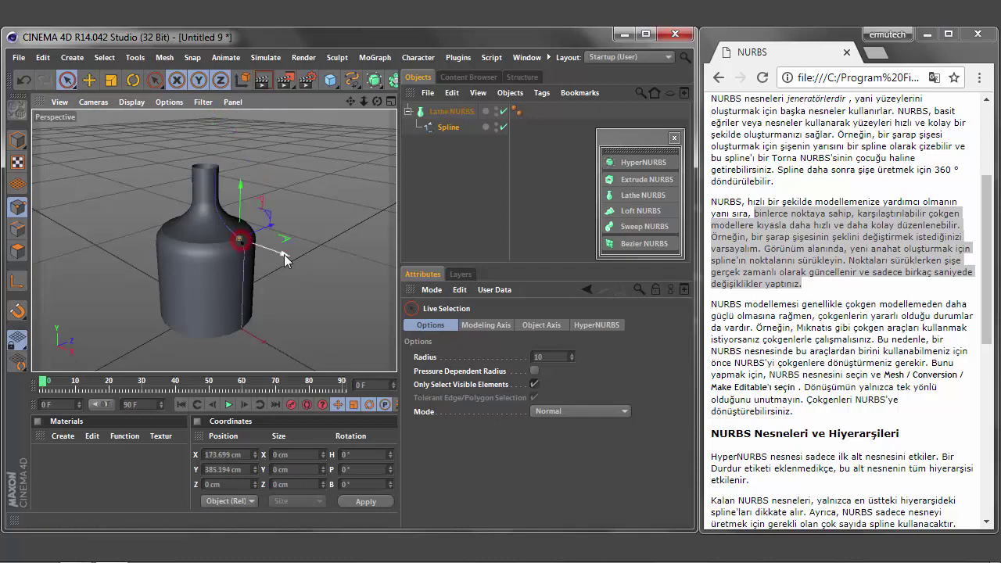
{"action": "left_click_drag", "start_coordinate": [286, 252], "coordinate": [273, 258]}
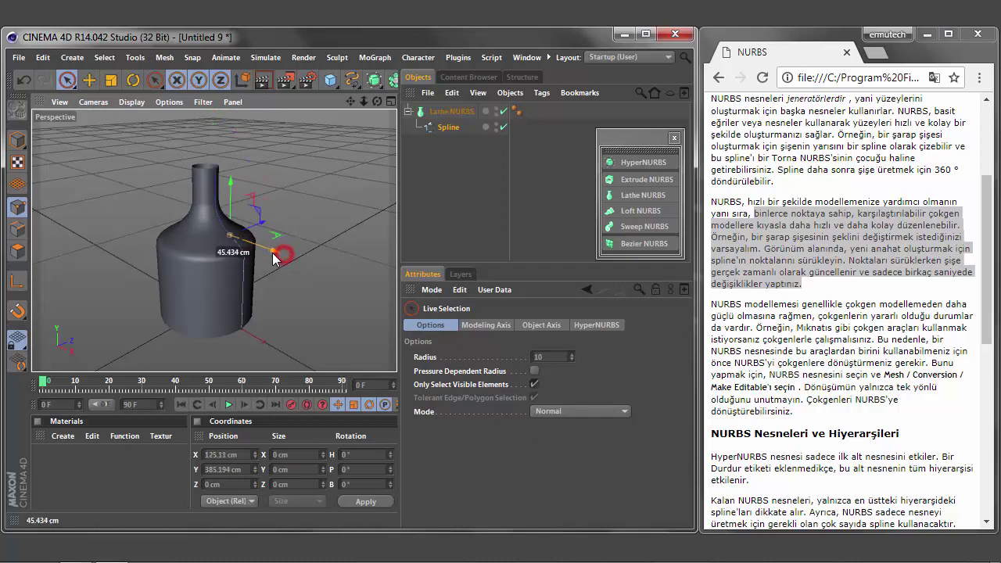
{"action": "left_click", "coordinate": [242, 328]}
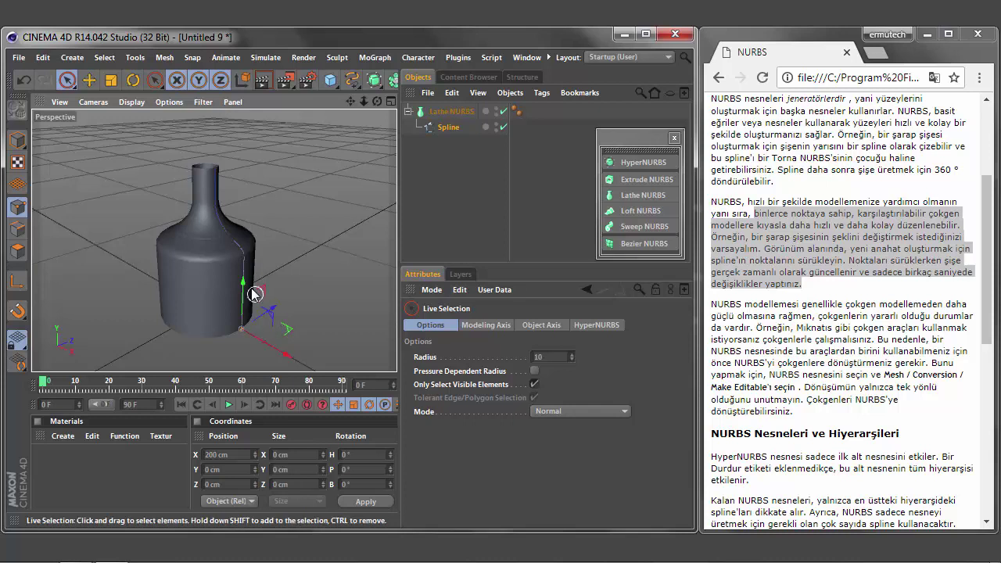
{"action": "left_click_drag", "start_coordinate": [245, 285], "coordinate": [241, 299]}
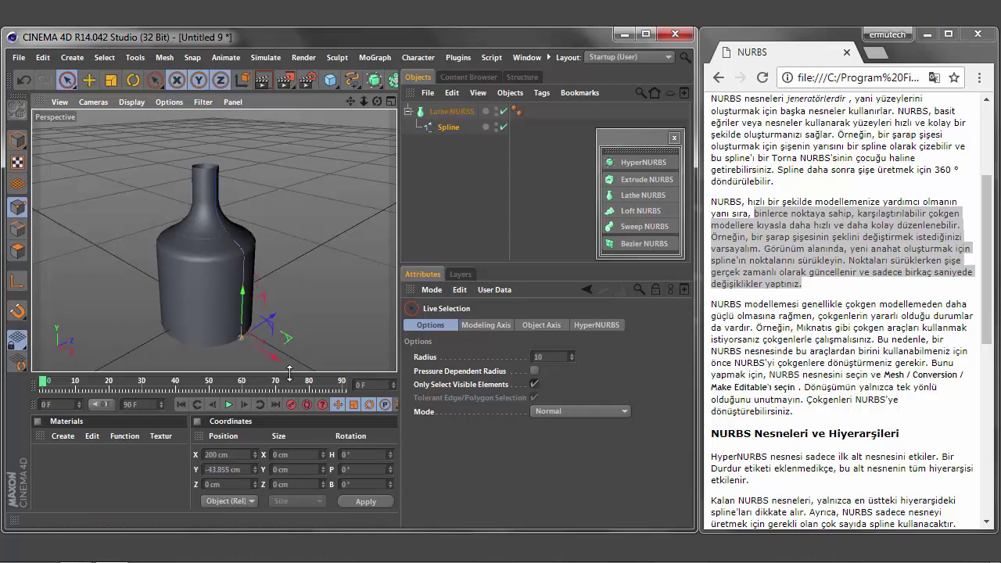
{"action": "left_click_drag", "start_coordinate": [275, 359], "coordinate": [238, 342]}
{"action": "left_click", "coordinate": [243, 258]}
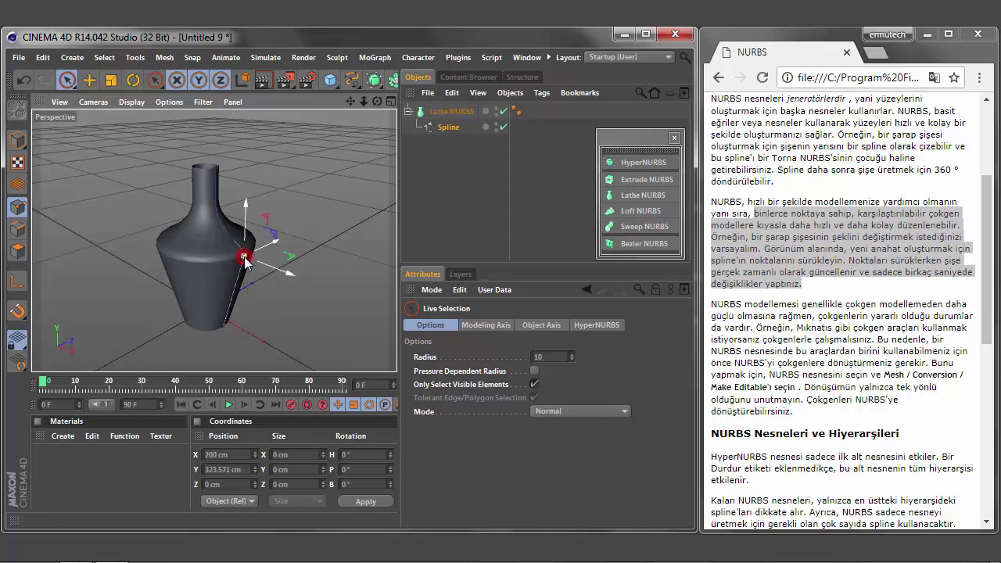
{"action": "left_click_drag", "start_coordinate": [286, 275], "coordinate": [273, 270]}
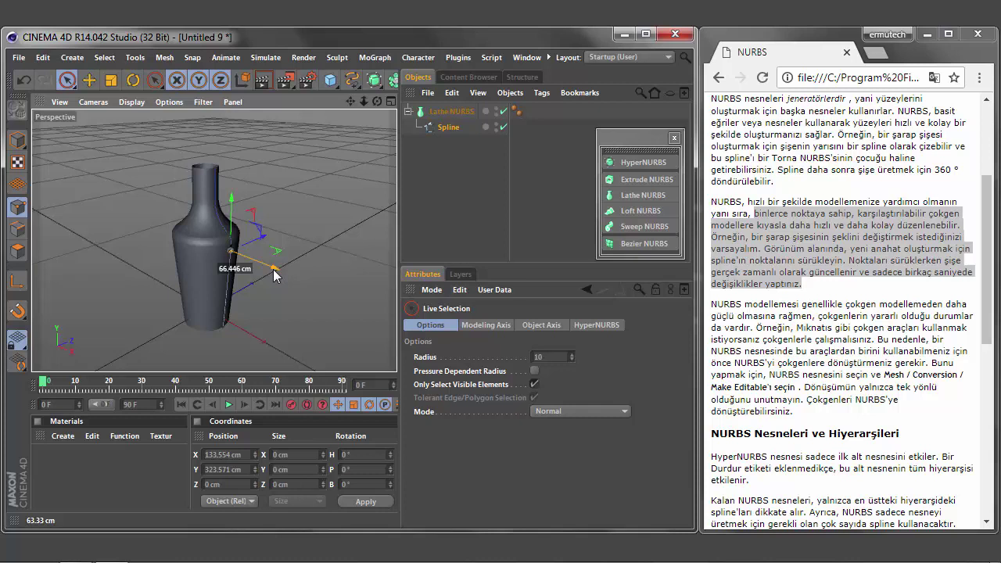
{"action": "left_click_drag", "start_coordinate": [214, 167], "coordinate": [214, 120]}
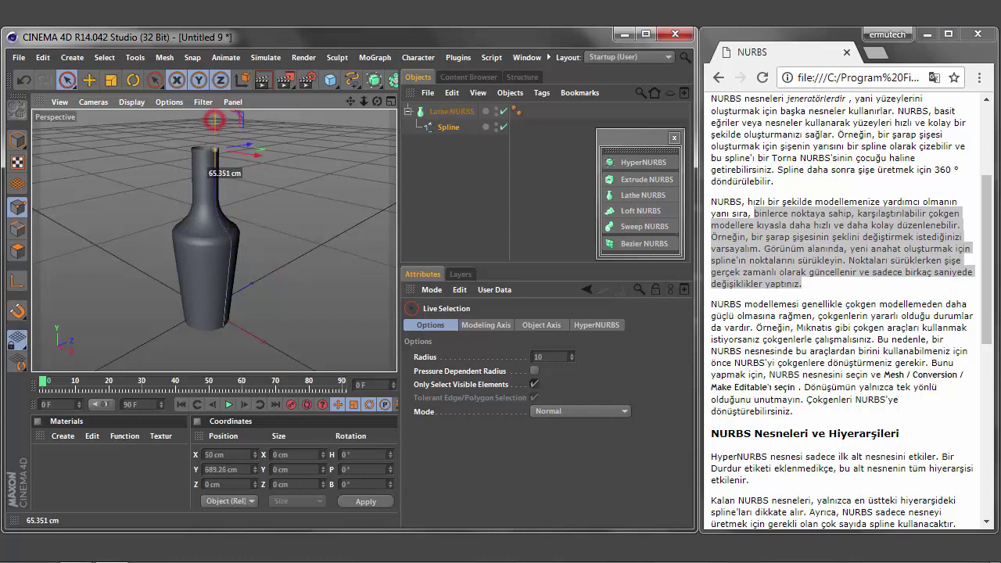
{"action": "left_click_drag", "start_coordinate": [213, 119], "coordinate": [217, 121]}
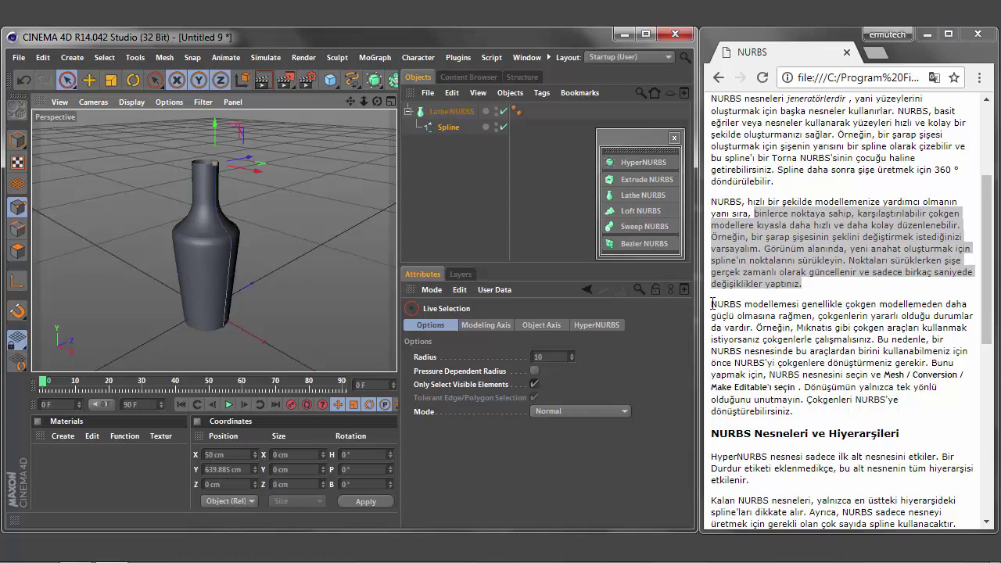
Highlight the Chrome paragraph on Mesh / Conversion / Make Editable, then select Lathe NURBS in Cinema 4D
{"action": "left_click_drag", "start_coordinate": [711, 304], "coordinate": [965, 413]}
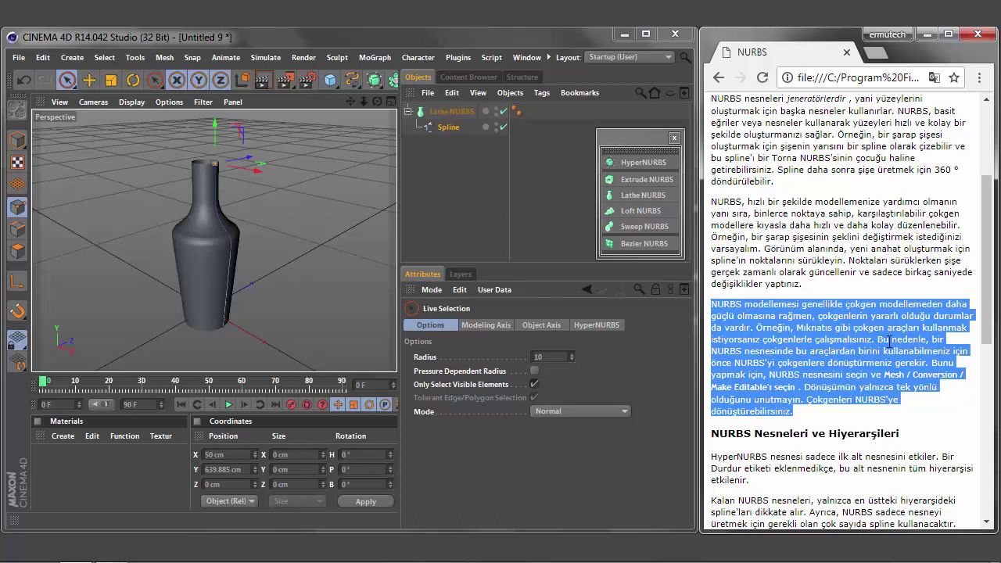
{"action": "left_click", "coordinate": [817, 316]}
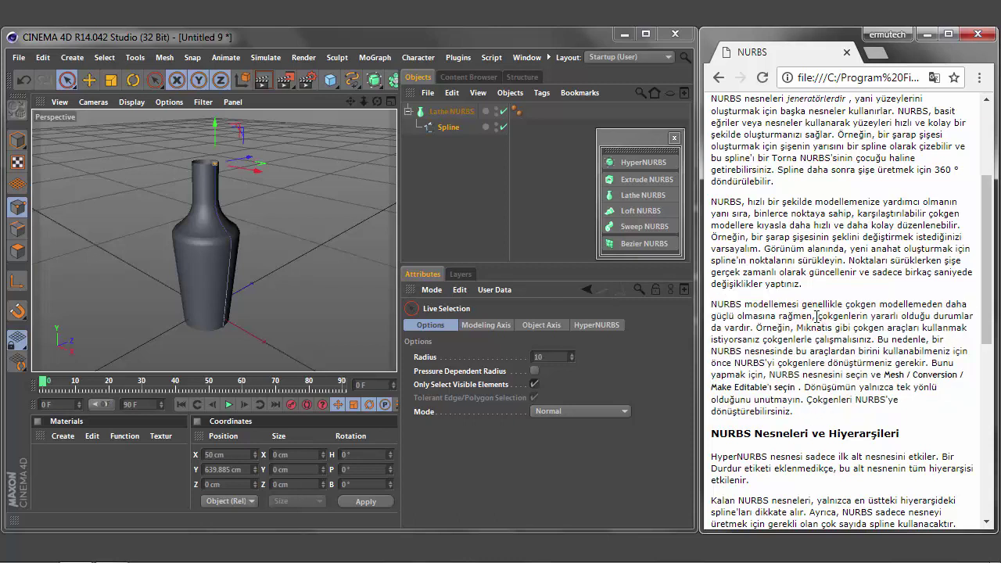
{"action": "left_click_drag", "start_coordinate": [816, 316], "coordinate": [945, 409]}
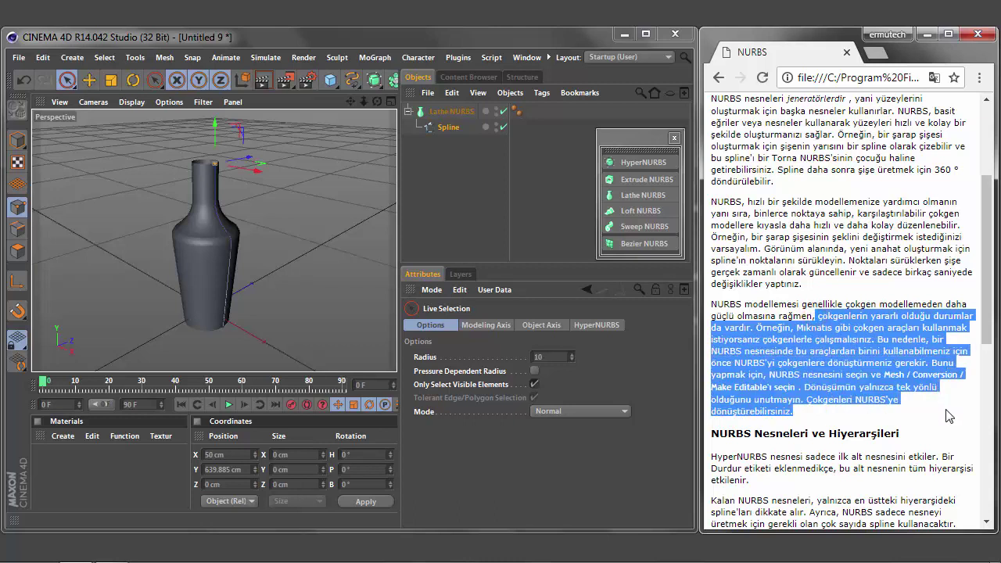
{"action": "left_click", "coordinate": [692, 329]}
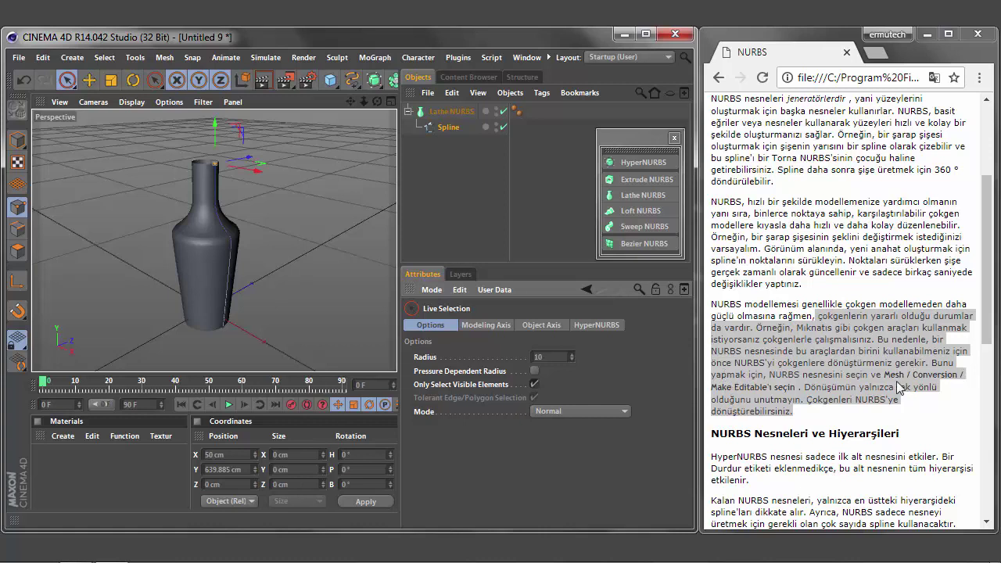
{"action": "left_click", "coordinate": [450, 113]}
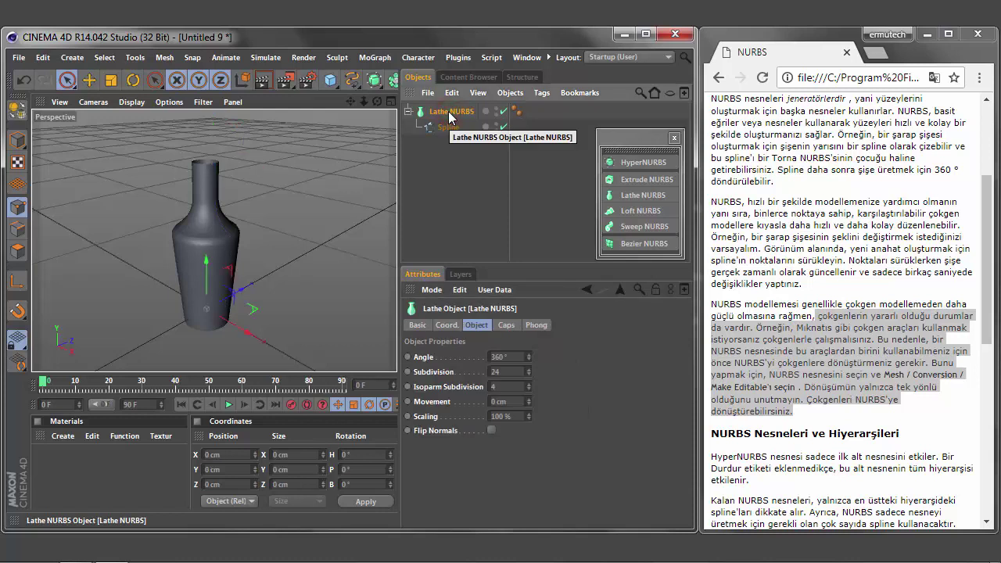
Make the Lathe NURBS bottle an editable Polygon Object and open the Layout dropdown
{"action": "left_click", "coordinate": [22, 117]}
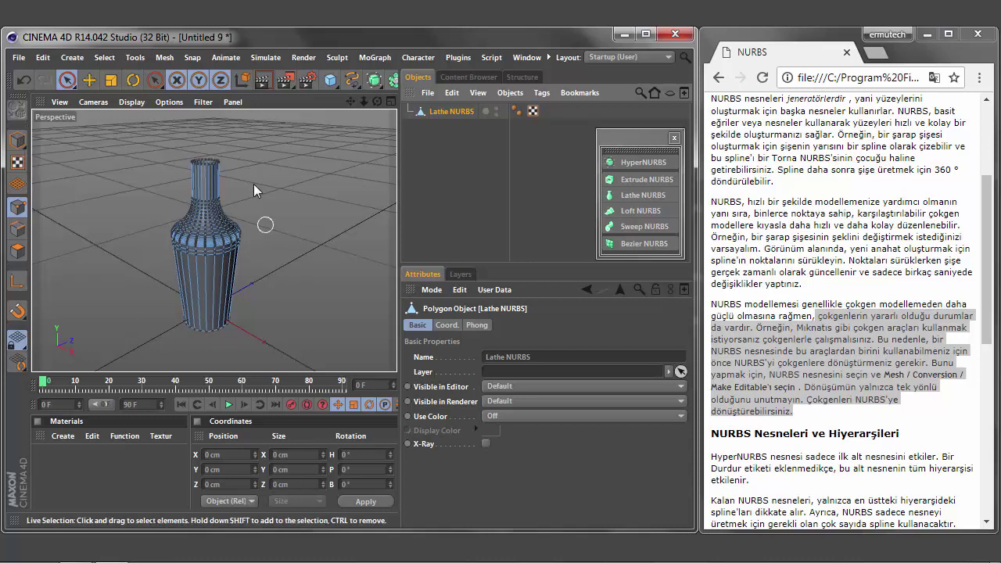
{"action": "left_click", "coordinate": [668, 58]}
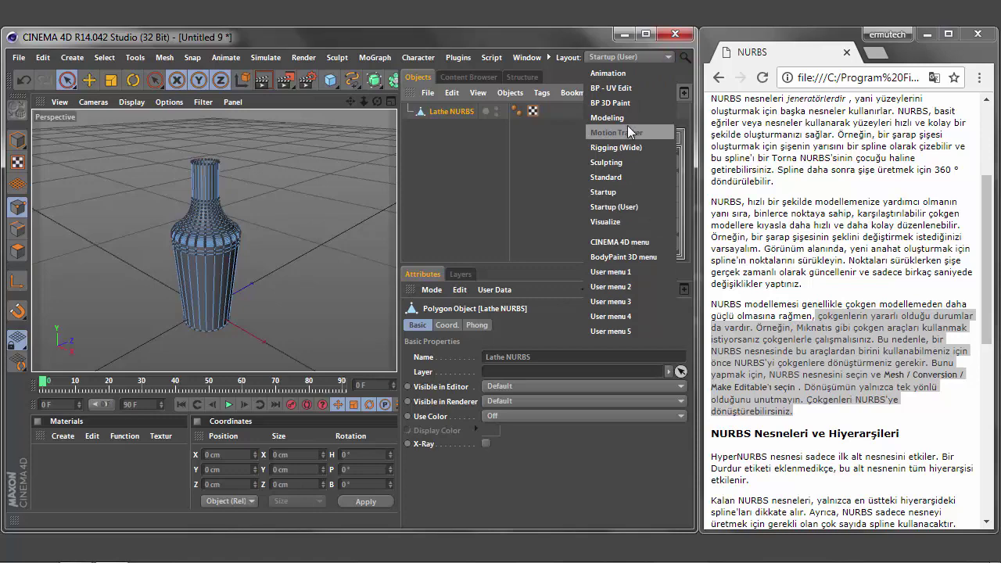
In the Modeling layout, use the Magnet tool at about 87% to bend the neck right
{"action": "left_click", "coordinate": [629, 119]}
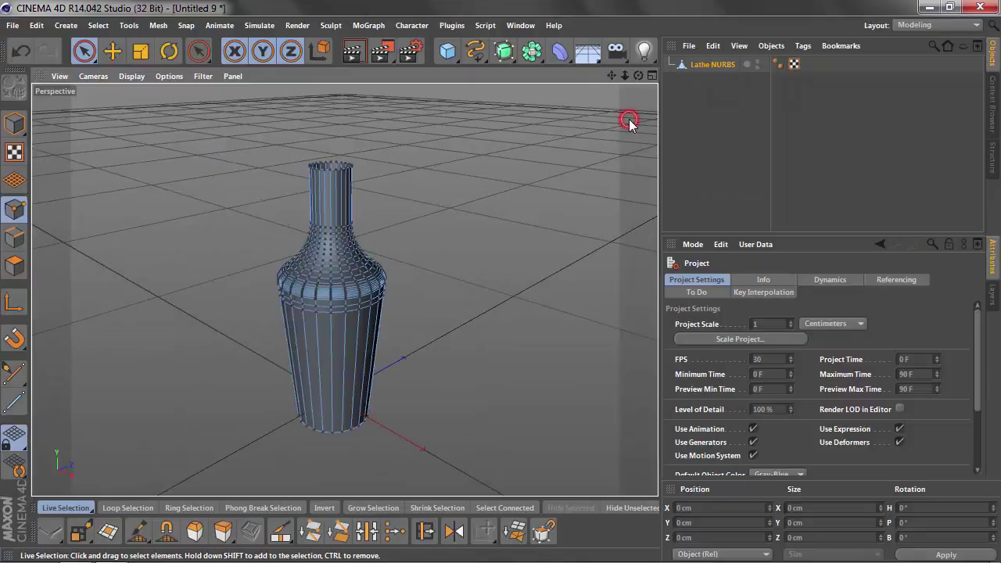
{"action": "left_click", "coordinate": [167, 532]}
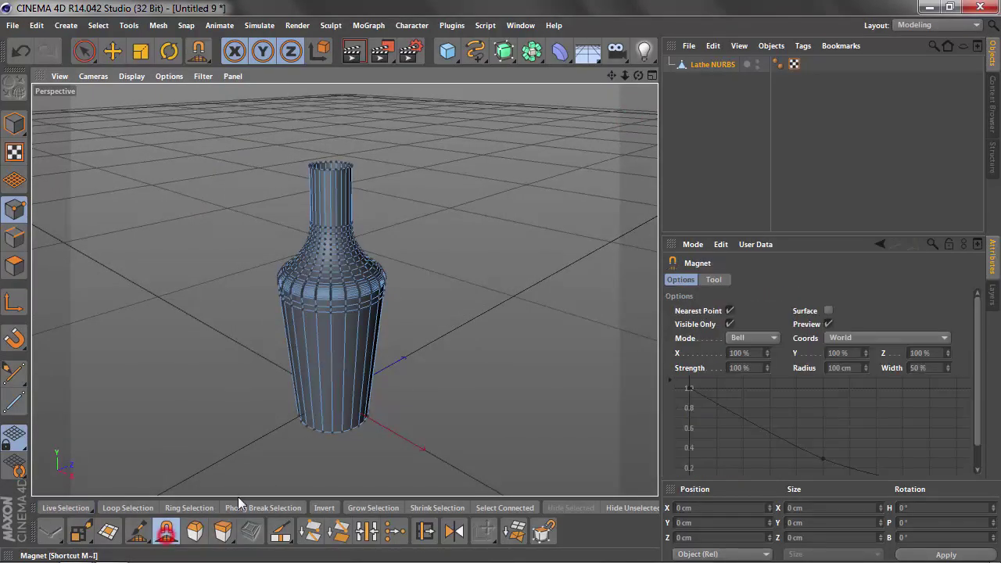
{"action": "left_click_drag", "start_coordinate": [448, 279], "coordinate": [466, 278]}
{"action": "key", "text": "ctrl+z"}
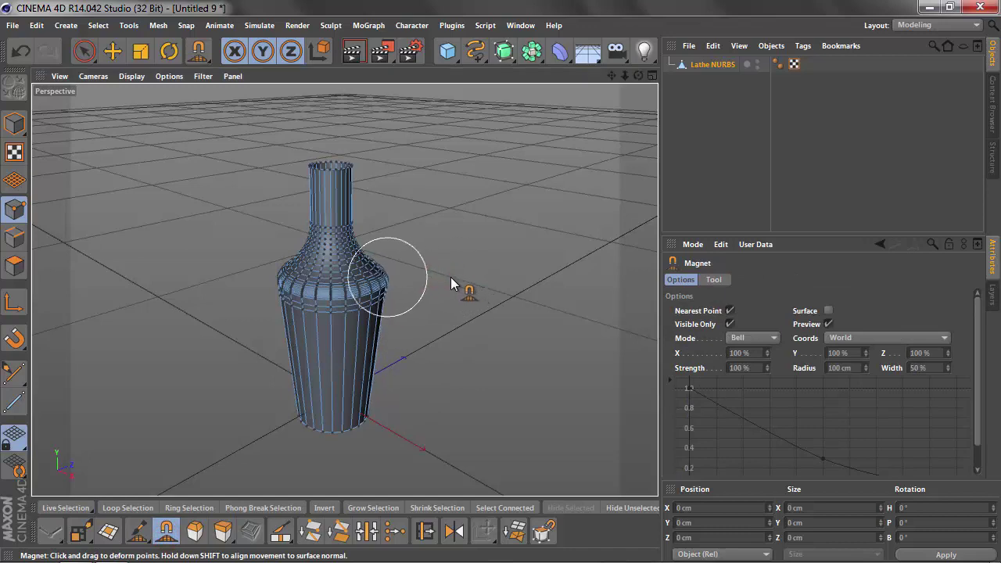
{"action": "mouse_move", "coordinate": [451, 273]}
{"action": "middle_mouse_down"}
{"action": "mouse_move", "coordinate": [516, 248]}
{"action": "mouse_move", "coordinate": [555, 268]}
{"action": "middle_mouse_up"}
{"action": "mouse_move", "coordinate": [462, 281]}
{"action": "left_mouse_down"}
{"action": "mouse_move", "coordinate": [537, 276]}
{"action": "mouse_move", "coordinate": [226, 282]}
{"action": "left_mouse_up"}
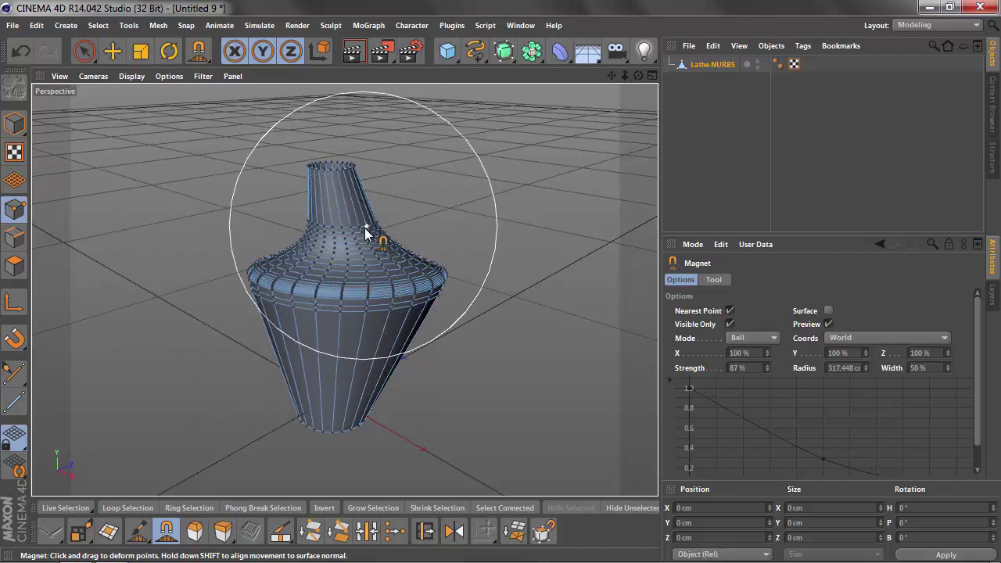
{"action": "left_click_drag", "start_coordinate": [398, 209], "coordinate": [434, 190]}
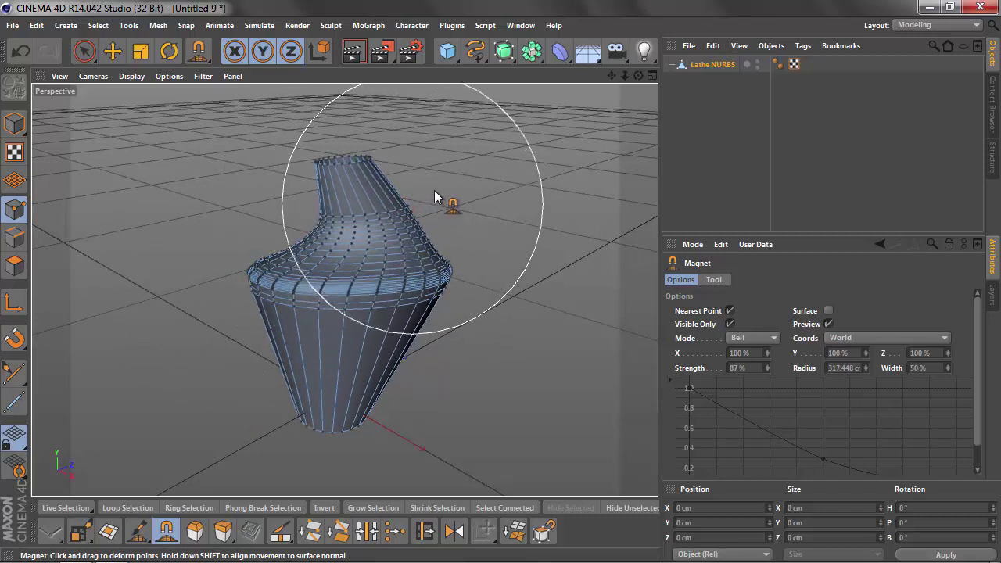
Flare the bottle's base and lower body outward and pull the shoulder up-left
{"action": "left_click_drag", "start_coordinate": [376, 431], "coordinate": [424, 441]}
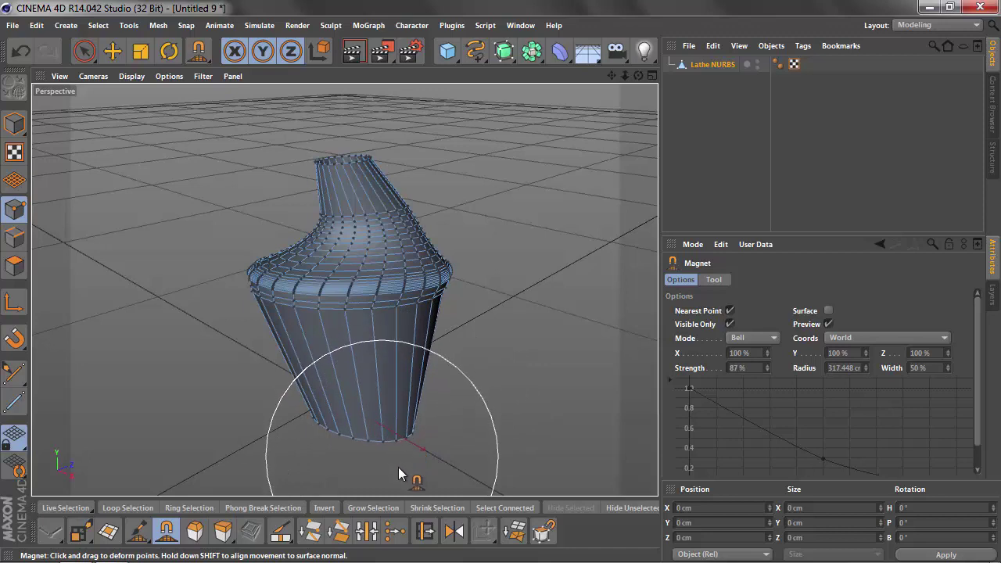
{"action": "mouse_move", "coordinate": [458, 384]}
{"action": "left_mouse_down"}
{"action": "mouse_move", "coordinate": [392, 393]}
{"action": "mouse_move", "coordinate": [397, 401]}
{"action": "left_mouse_up"}
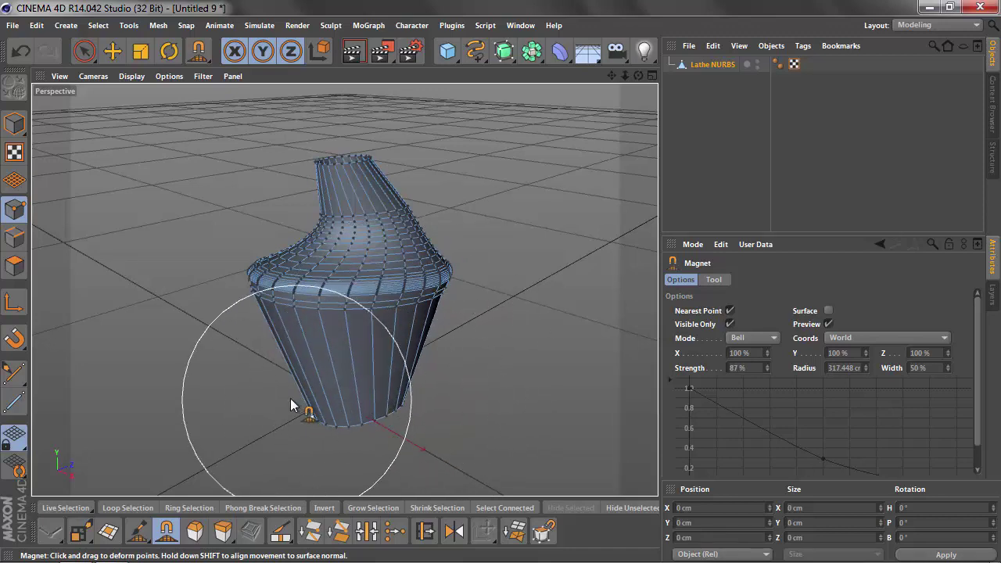
{"action": "left_click_drag", "start_coordinate": [263, 391], "coordinate": [226, 384]}
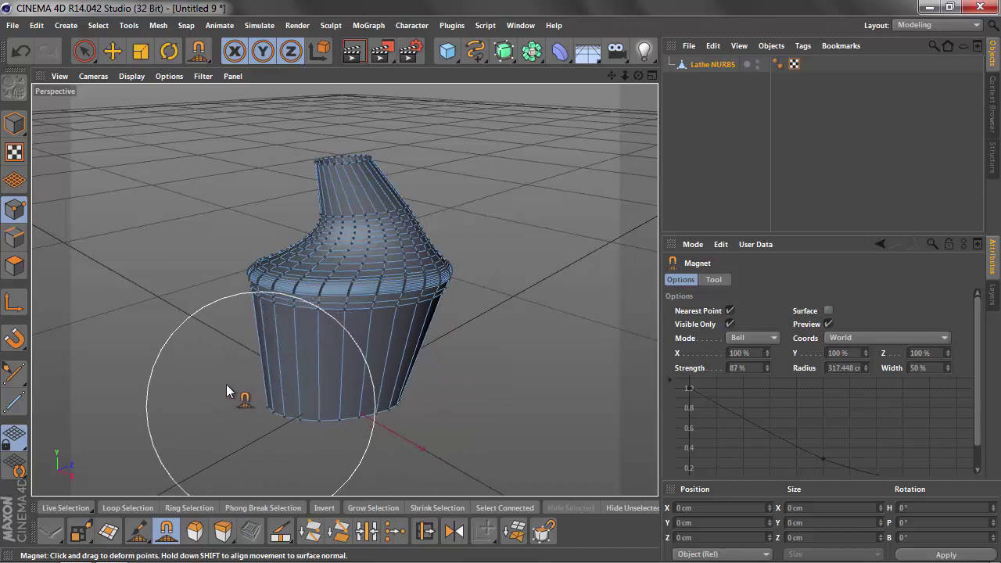
{"action": "left_click_drag", "start_coordinate": [267, 259], "coordinate": [283, 212]}
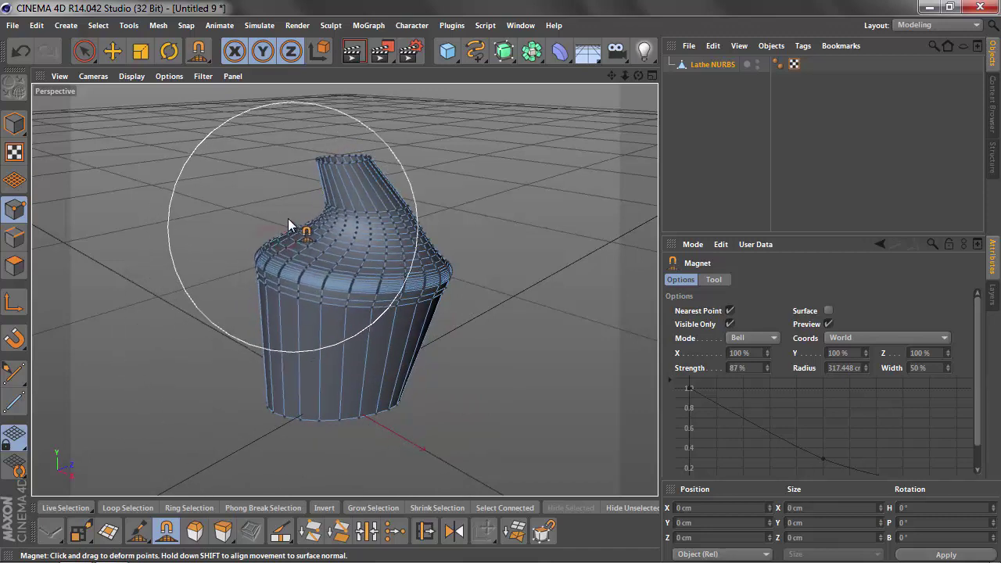
In Edges then Polygons mode, bulge both shoulders outward and tuck the bottom edge in
{"action": "left_click", "coordinate": [14, 237]}
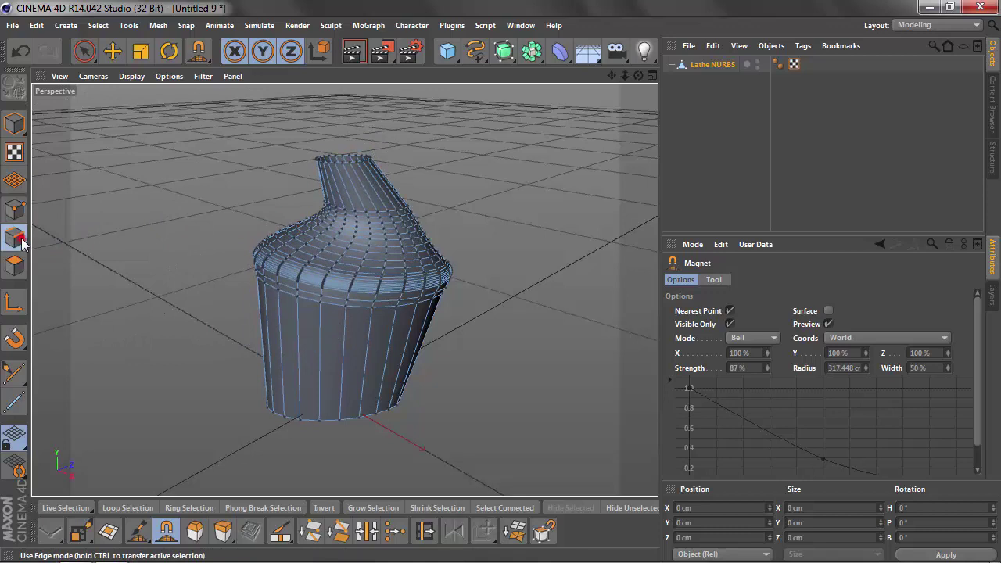
{"action": "mouse_move", "coordinate": [462, 291]}
{"action": "left_mouse_down"}
{"action": "mouse_move", "coordinate": [450, 295]}
{"action": "mouse_move", "coordinate": [498, 240]}
{"action": "mouse_move", "coordinate": [527, 263]}
{"action": "left_mouse_up"}
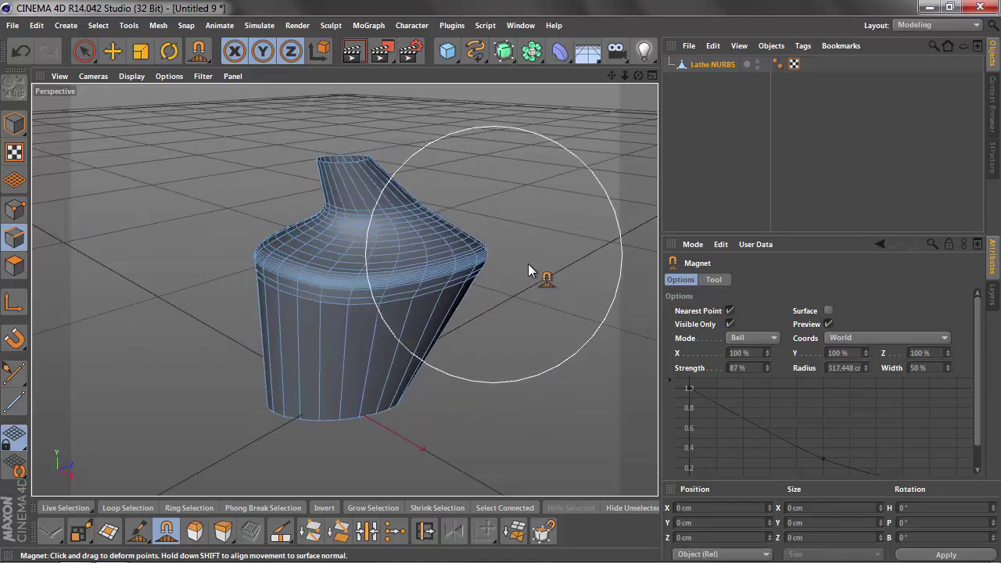
{"action": "left_click_drag", "start_coordinate": [227, 320], "coordinate": [176, 323]}
{"action": "left_click", "coordinate": [16, 266]}
{"action": "mouse_move", "coordinate": [334, 447]}
{"action": "left_mouse_down"}
{"action": "mouse_move", "coordinate": [347, 397]}
{"action": "mouse_move", "coordinate": [336, 388]}
{"action": "mouse_move", "coordinate": [347, 464]}
{"action": "mouse_move", "coordinate": [336, 457]}
{"action": "left_mouse_up"}
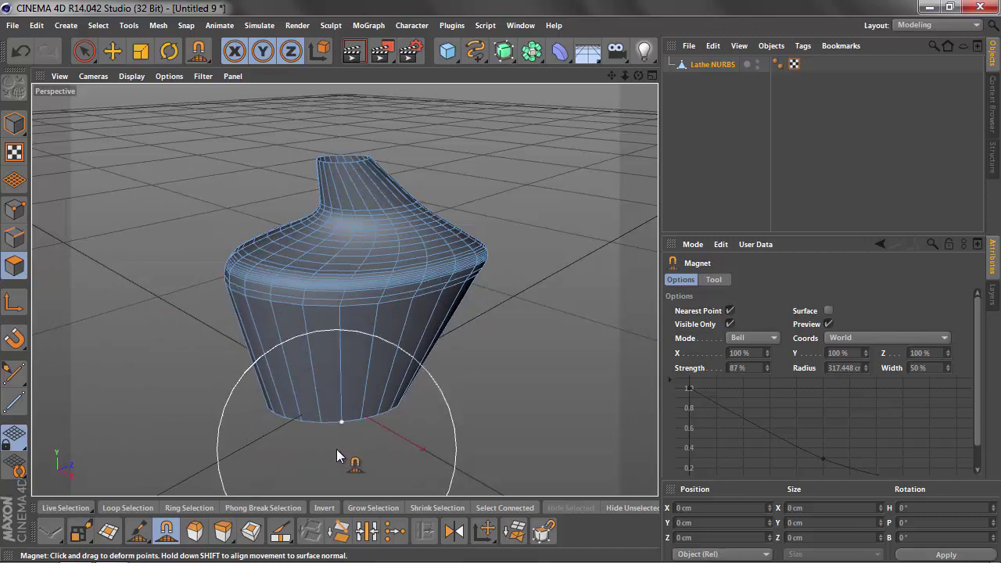
{"action": "left_click", "coordinate": [958, 24]}
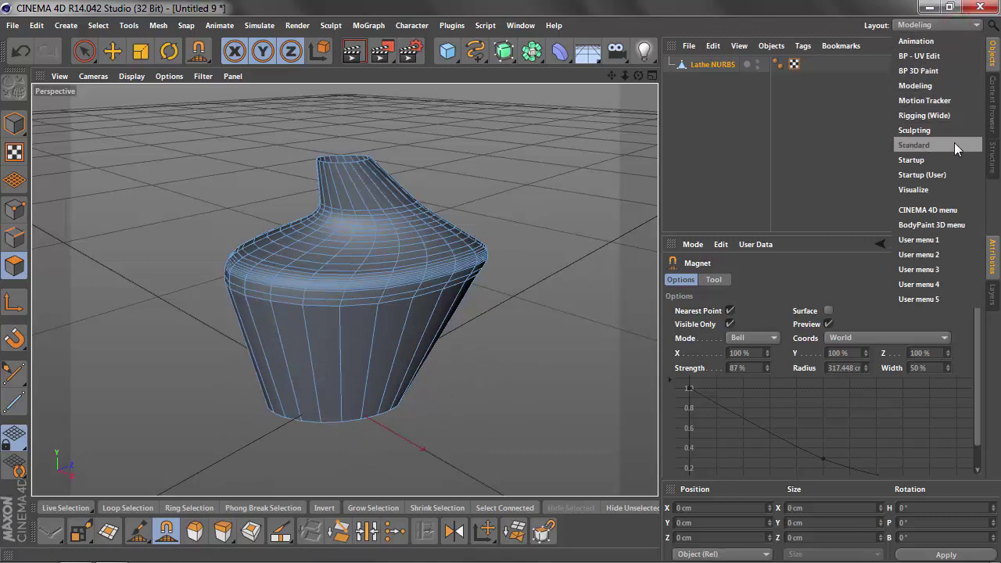
Switch to the Startup (User) layout and highlight Chrome's sentence on HyperNURBS affecting children
{"action": "left_click", "coordinate": [953, 175]}
{"action": "left_click_drag", "start_coordinate": [987, 240], "coordinate": [997, 345]}
{"action": "left_click_drag", "start_coordinate": [711, 113], "coordinate": [906, 147]}
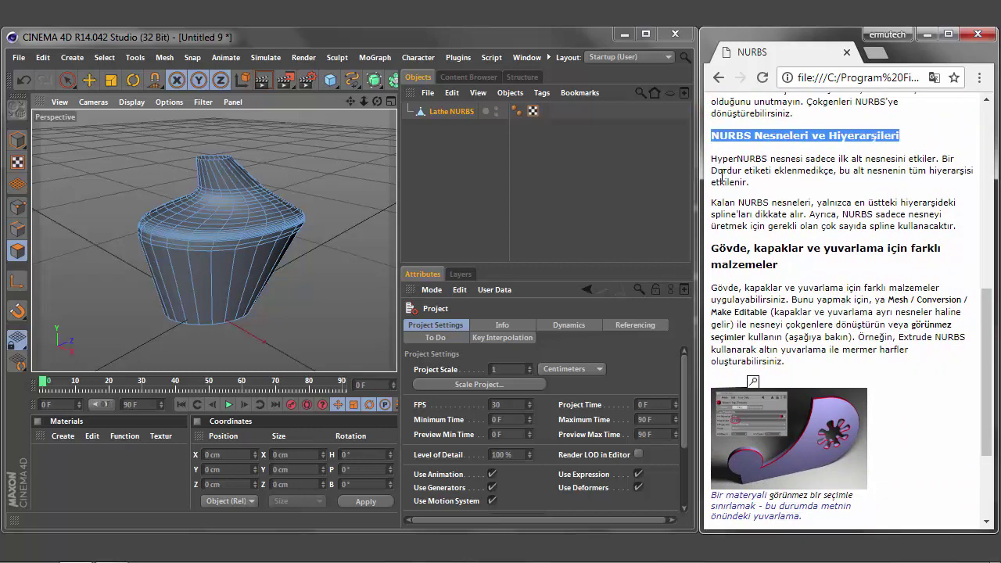
{"action": "left_click_drag", "start_coordinate": [711, 159], "coordinate": [938, 159]}
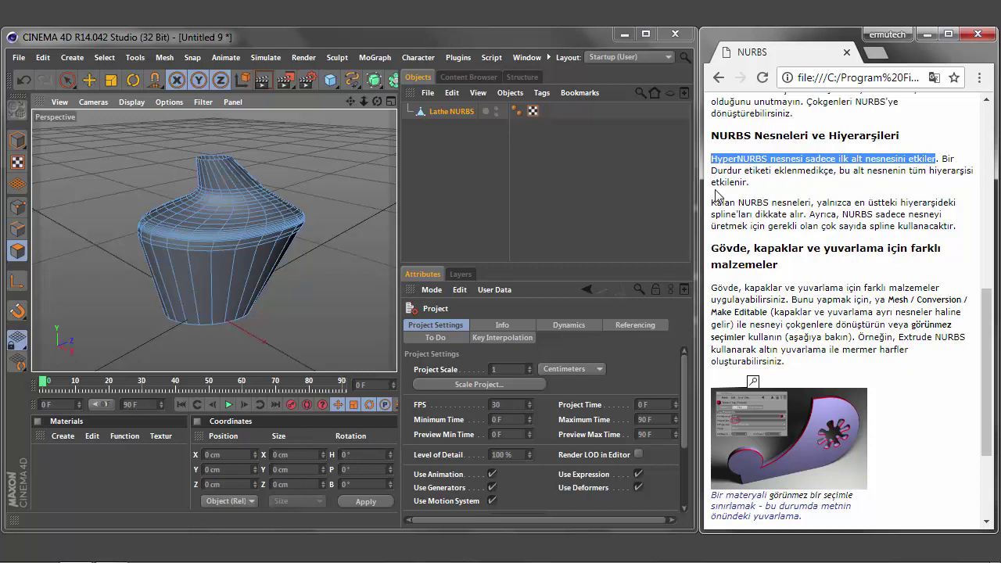
Highlight the paragraphs on remaining NURBS objects and separate body, caps and rounding materials
{"action": "mouse_move", "coordinate": [712, 203]}
{"action": "left_mouse_down"}
{"action": "mouse_move", "coordinate": [828, 203]}
{"action": "mouse_move", "coordinate": [968, 232]}
{"action": "left_mouse_up"}
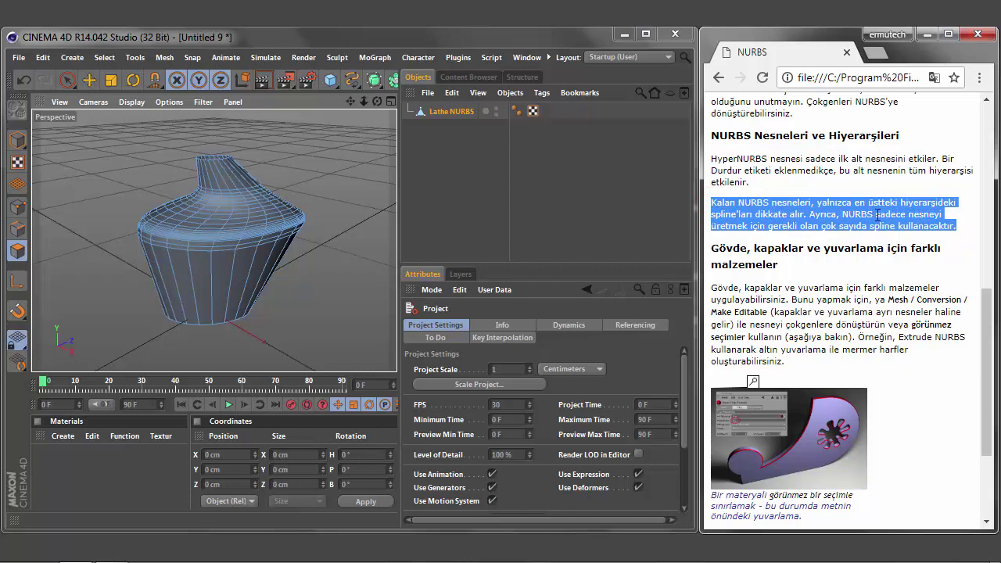
{"action": "mouse_move", "coordinate": [713, 250]}
{"action": "left_mouse_down"}
{"action": "mouse_move", "coordinate": [967, 274]}
{"action": "mouse_move", "coordinate": [990, 370]}
{"action": "left_mouse_up"}
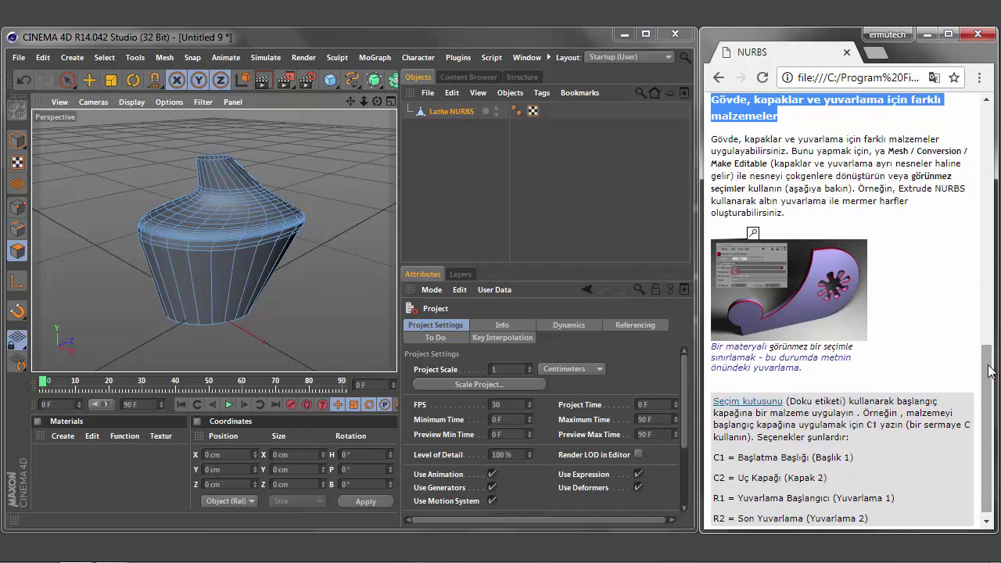
{"action": "left_click_drag", "start_coordinate": [713, 142], "coordinate": [966, 215]}
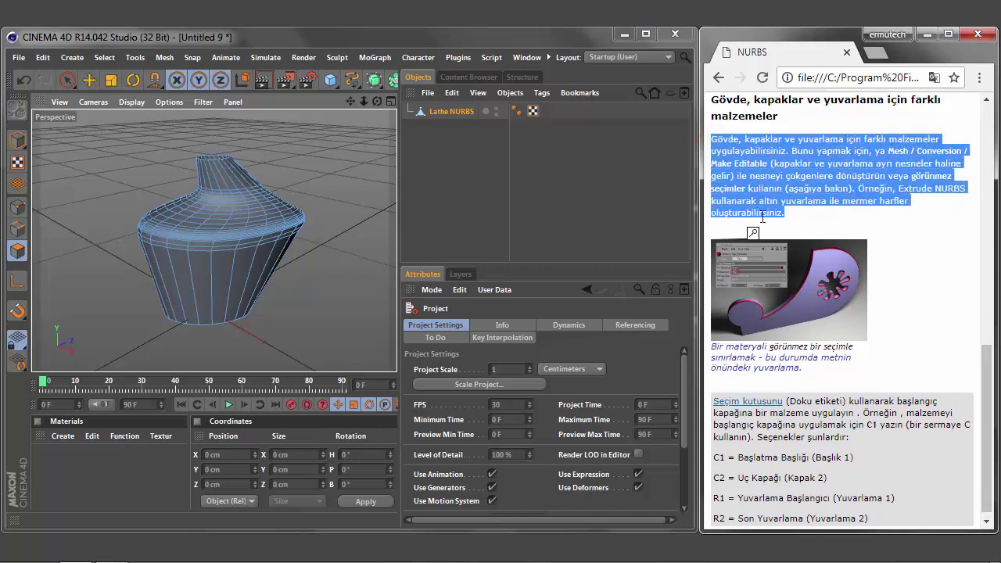
{"action": "left_click", "coordinate": [678, 204]}
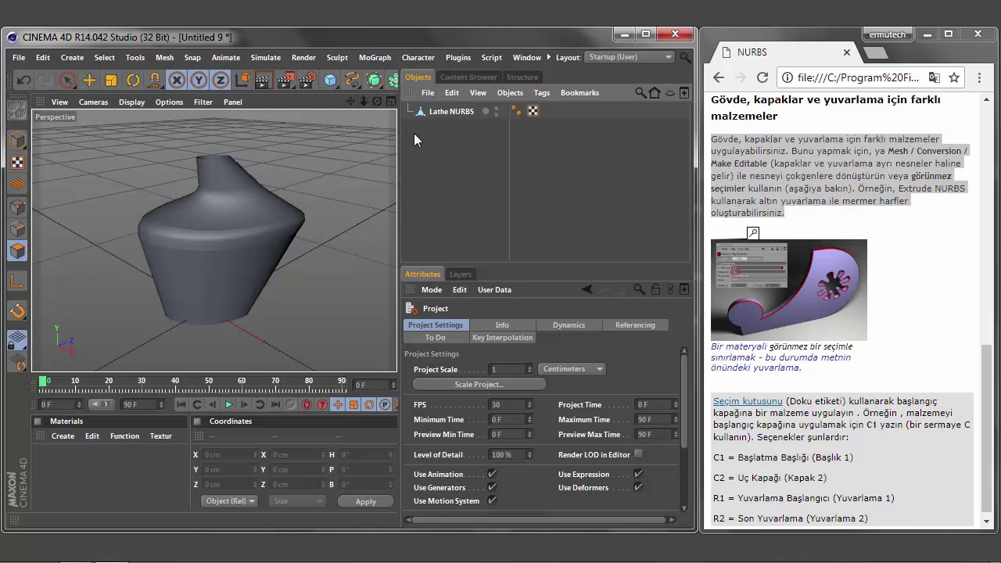
Return to Untitled 8 and give the Extrude NURBS a Fillet Cap at the start
{"action": "left_click", "coordinate": [526, 57]}
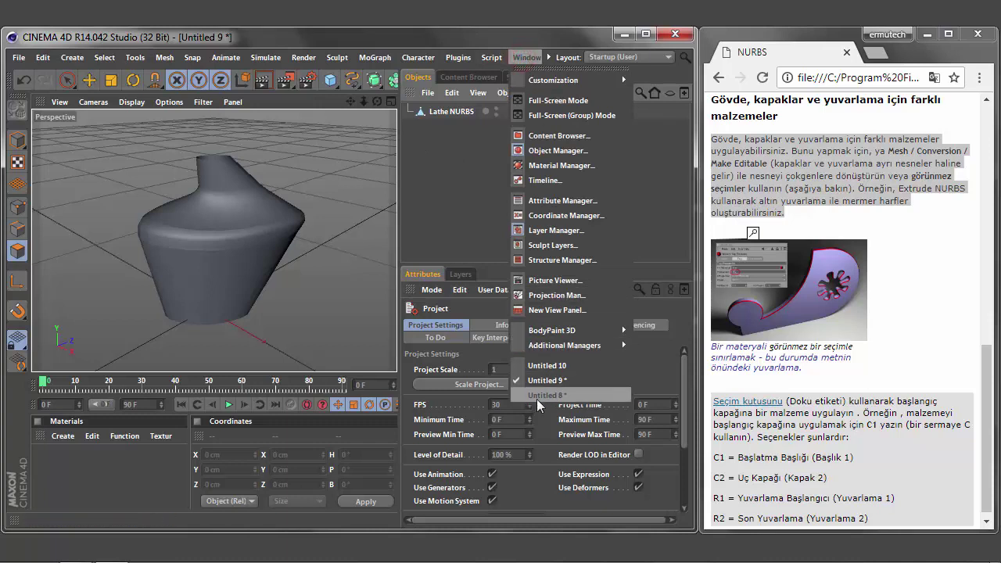
{"action": "left_click", "coordinate": [539, 397]}
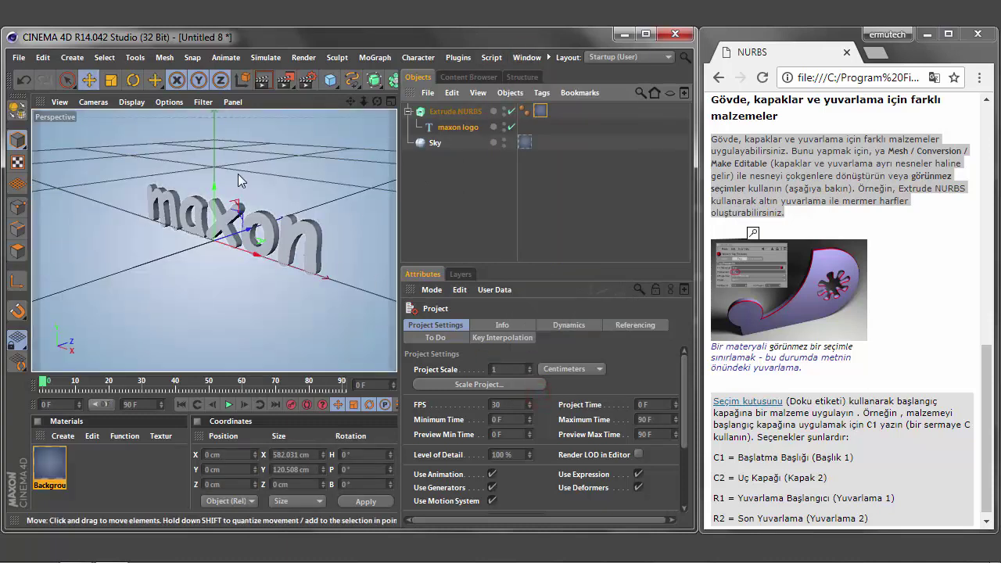
{"action": "left_click", "coordinate": [456, 114]}
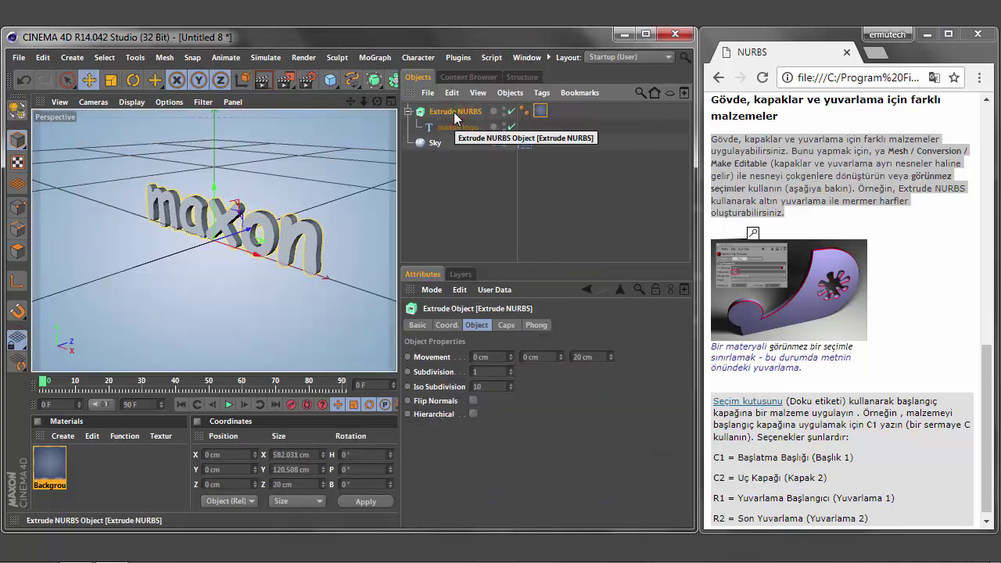
{"action": "left_click", "coordinate": [506, 326]}
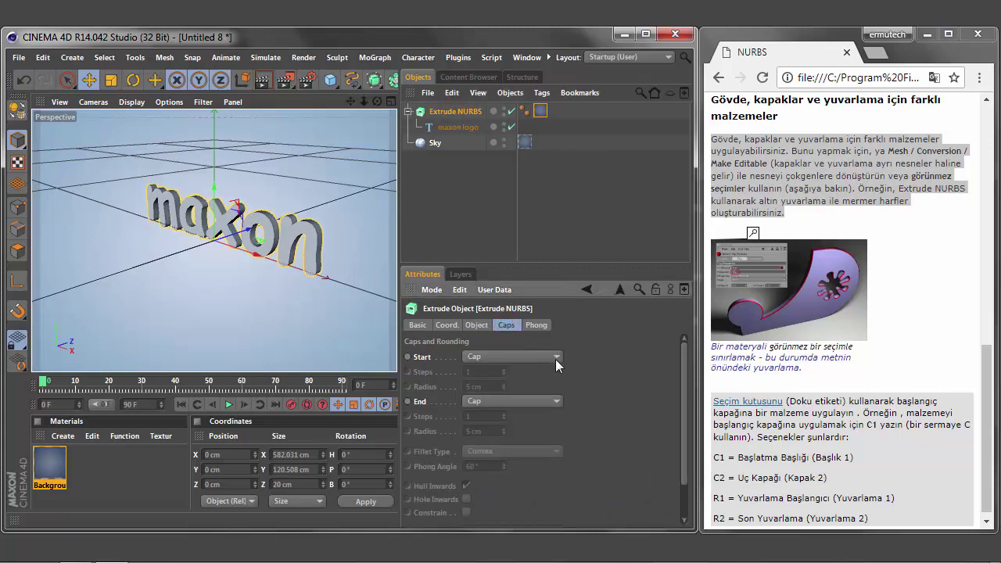
{"action": "left_click", "coordinate": [557, 359]}
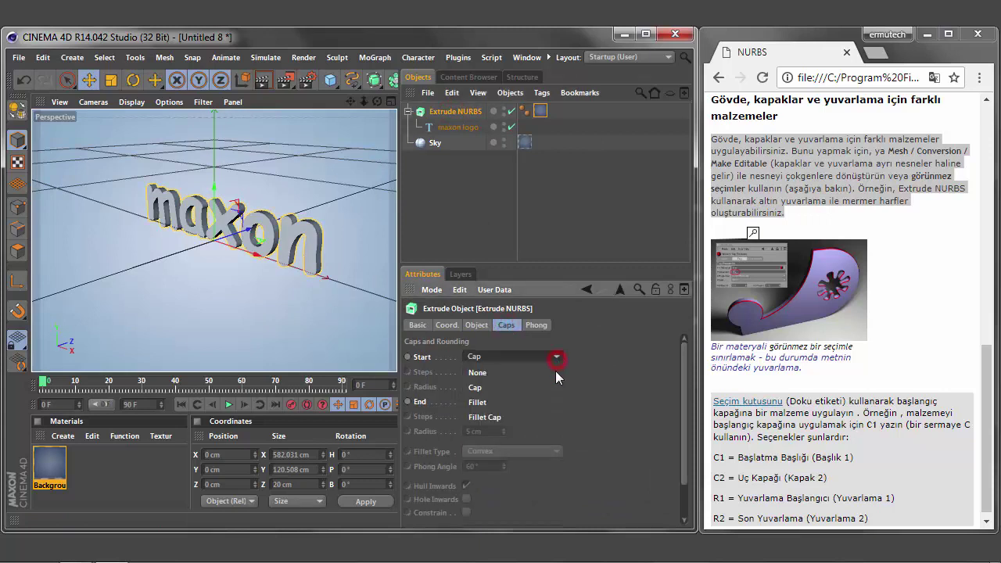
{"action": "left_click", "coordinate": [538, 416]}
Hide the floor grid via the Filter menu and frame the maxon letters
{"action": "scroll", "coordinate": [294, 266], "scroll_direction": "up", "scroll_amount": 5}
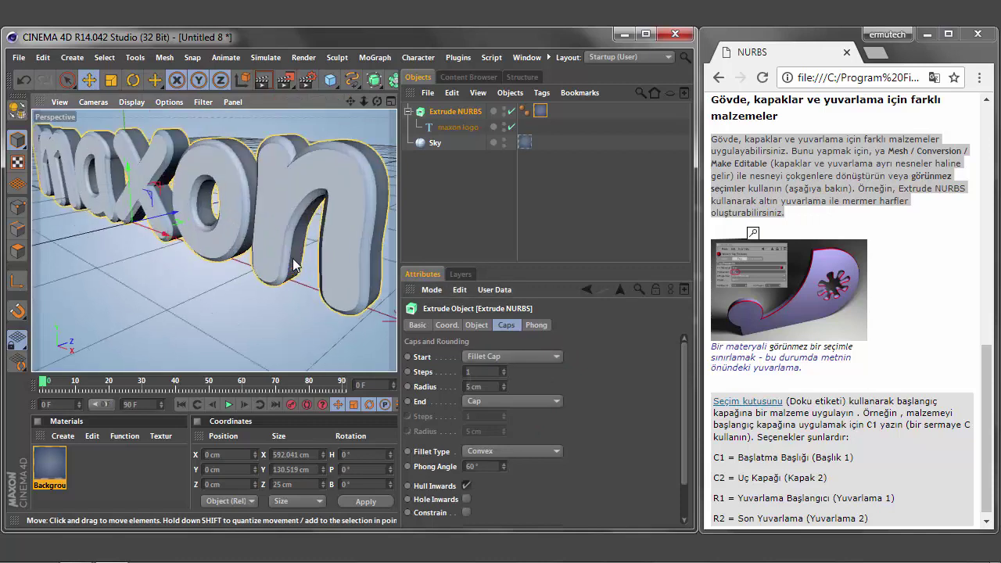
{"action": "left_click_drag", "start_coordinate": [351, 102], "coordinate": [349, 238]}
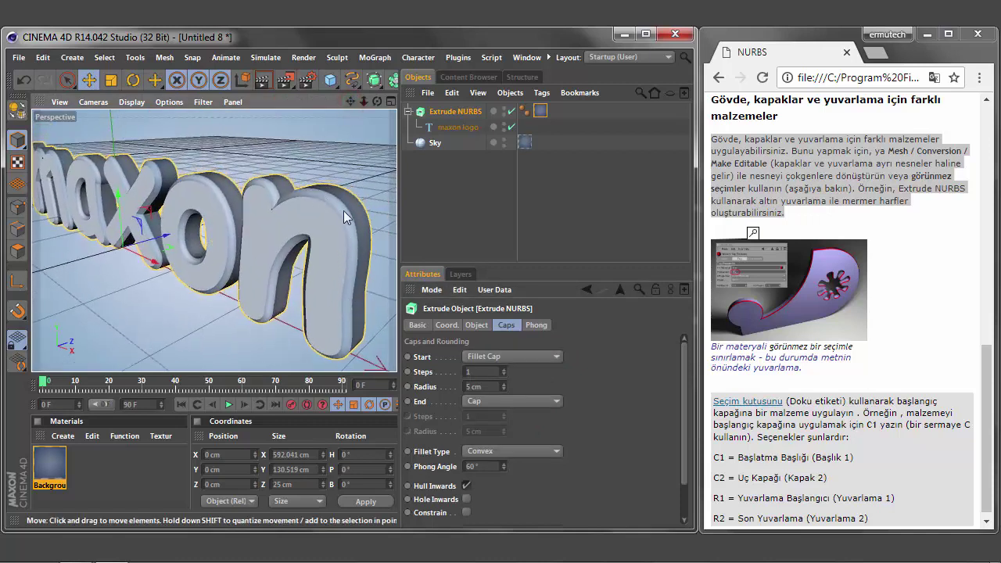
{"action": "left_click", "coordinate": [199, 103]}
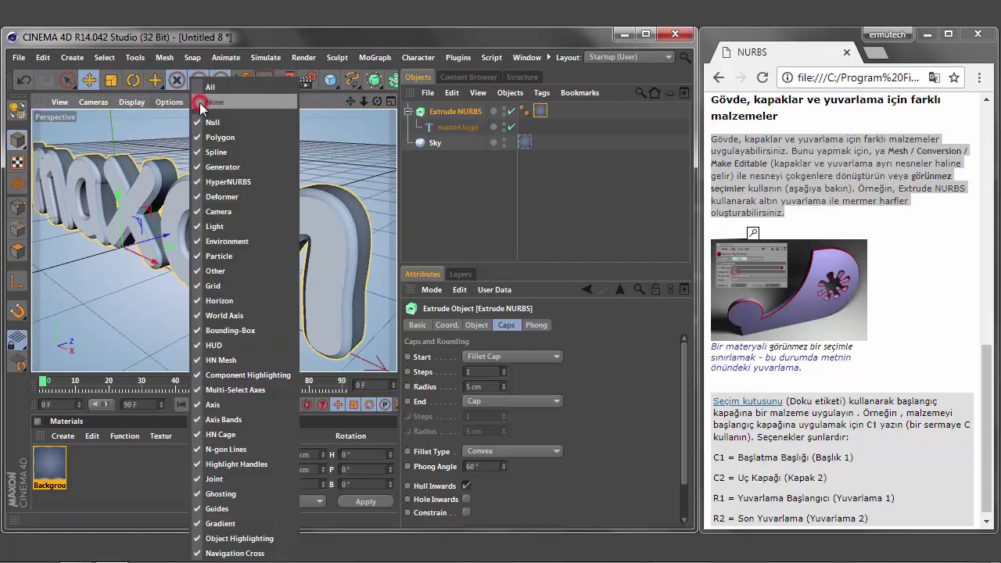
{"action": "left_click", "coordinate": [222, 291]}
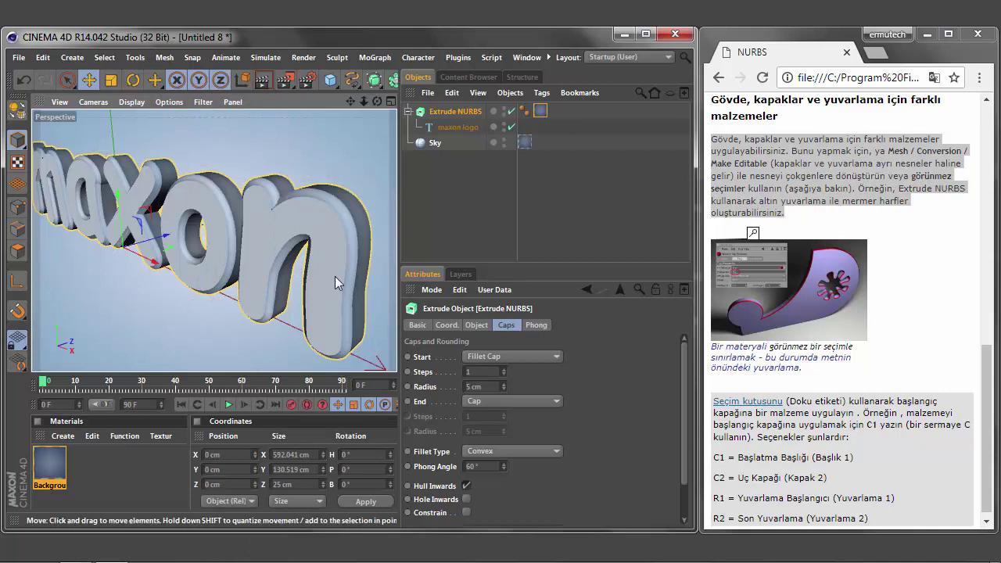
{"action": "scroll", "coordinate": [328, 261], "scroll_direction": "up", "scroll_amount": 5}
{"action": "scroll", "coordinate": [327, 262], "scroll_direction": "down", "scroll_amount": 3}
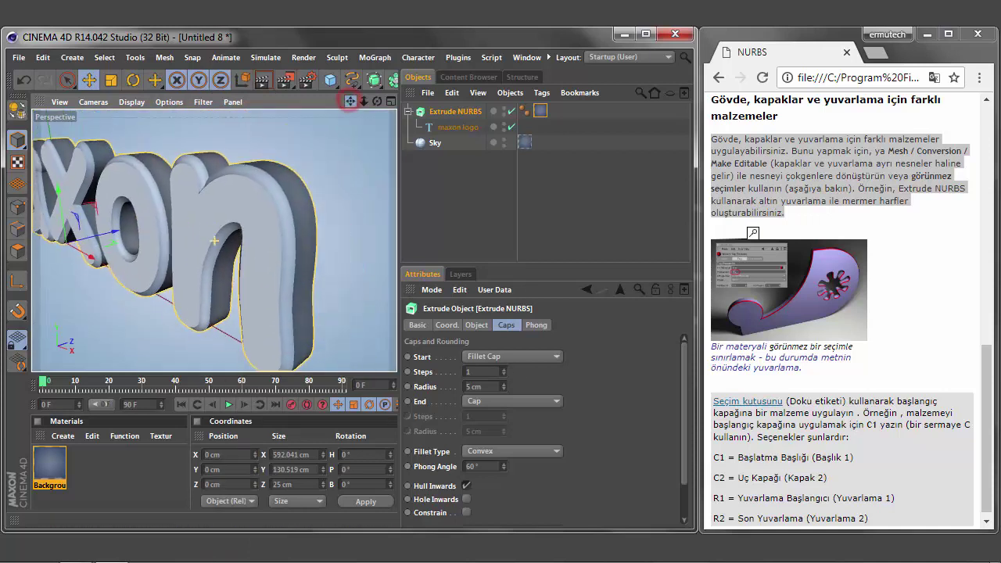
{"action": "left_click_drag", "start_coordinate": [350, 102], "coordinate": [273, 213]}
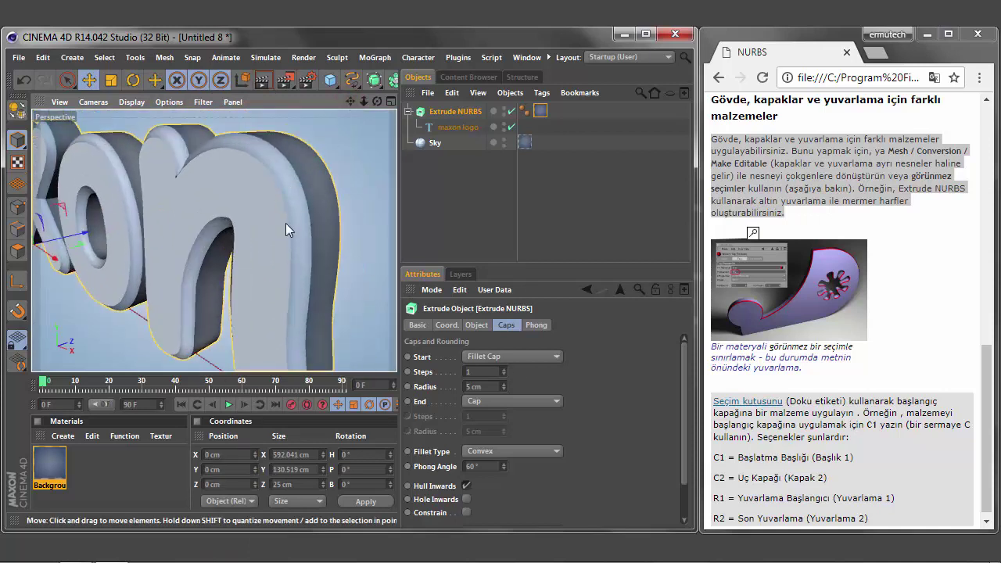
Set the start fillet to 3 steps with a 1 cm radius and orbit to inspect it
{"action": "left_click", "coordinate": [504, 369]}
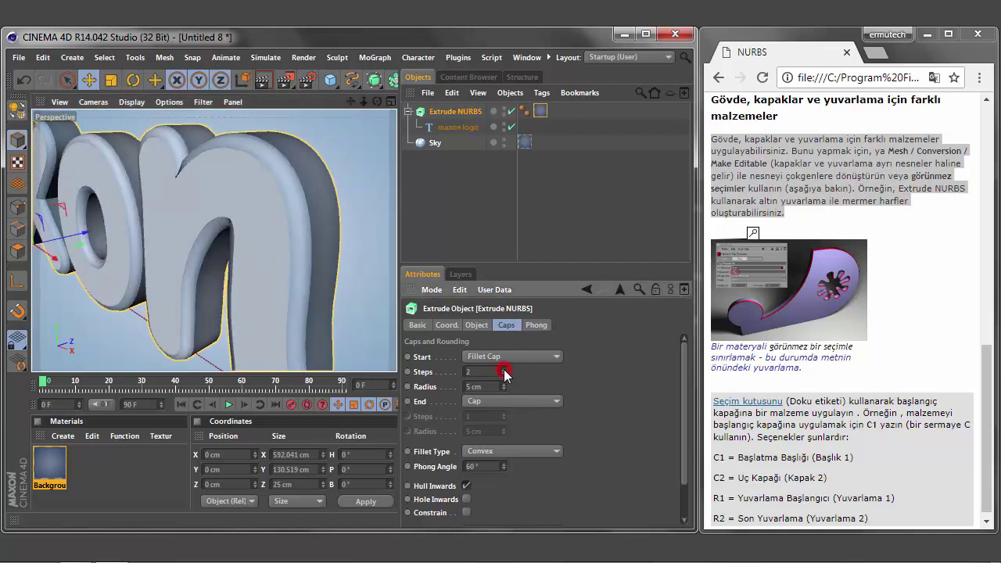
{"action": "left_click", "coordinate": [504, 369]}
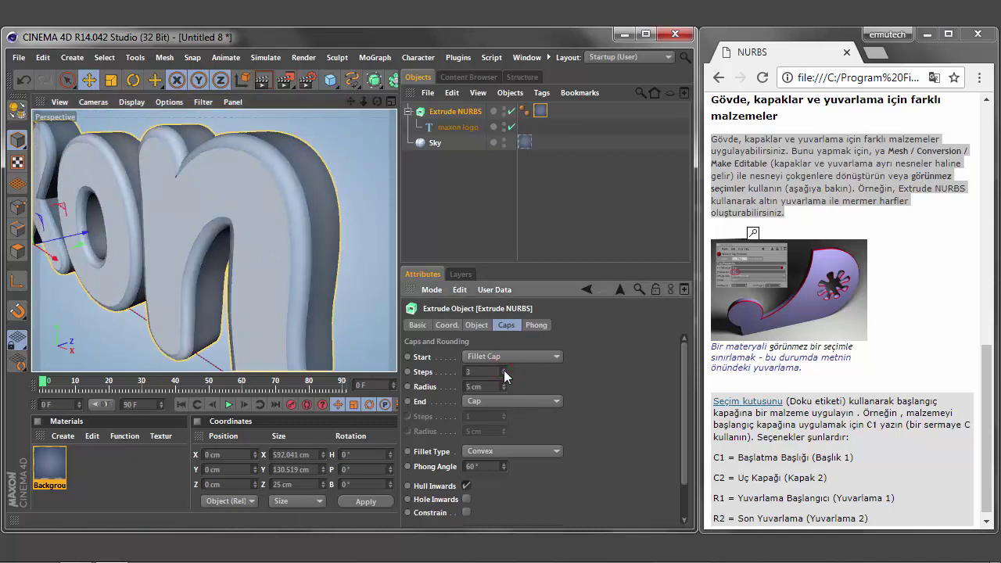
{"action": "left_click", "coordinate": [503, 369]}
{"action": "left_click", "coordinate": [503, 373]}
{"action": "left_click", "coordinate": [503, 384]}
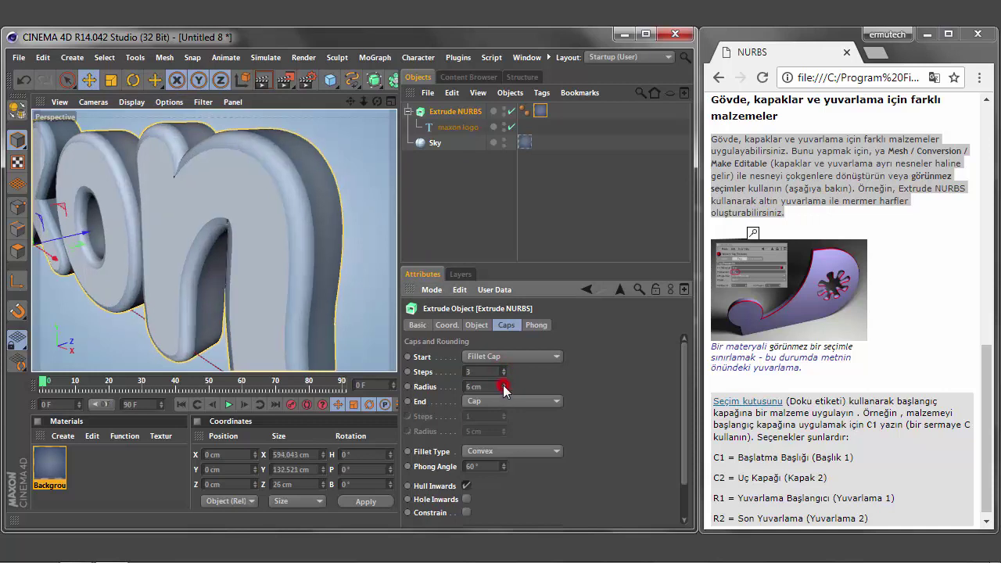
{"action": "left_click", "coordinate": [504, 390]}
{"action": "left_click", "coordinate": [504, 390]}
{"action": "left_click", "coordinate": [504, 389]}
{"action": "left_click", "coordinate": [505, 390]}
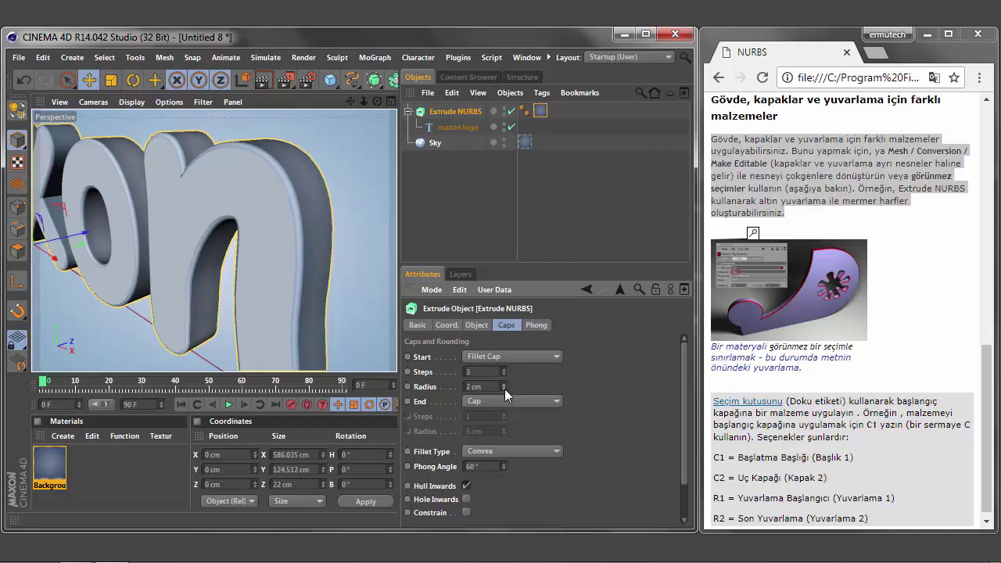
{"action": "left_click", "coordinate": [504, 388]}
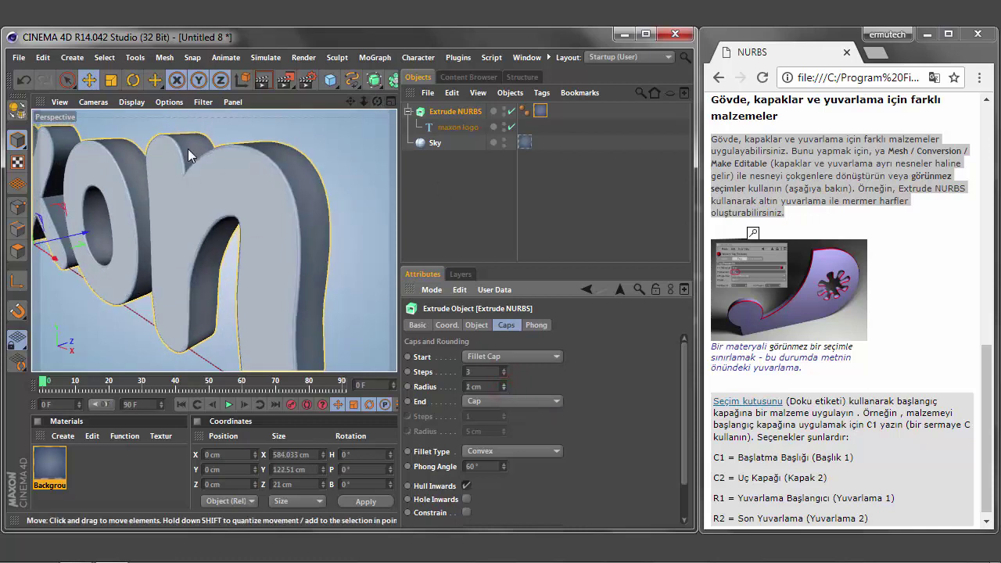
{"action": "left_click_drag", "start_coordinate": [377, 101], "coordinate": [348, 102]}
{"action": "scroll", "coordinate": [148, 234], "scroll_direction": "up", "scroll_amount": 3}
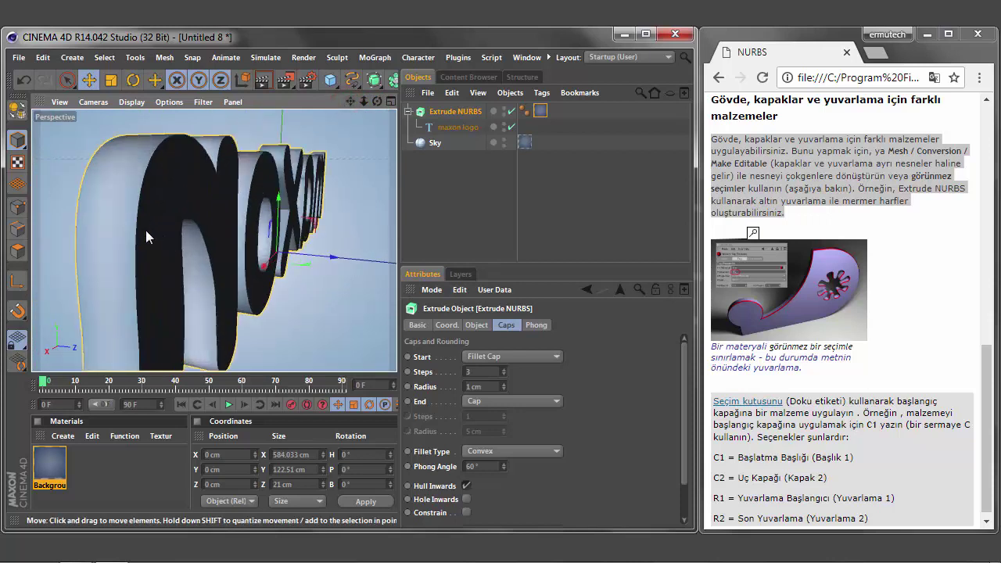
Add a light and raise it above the maxon text
{"action": "scroll", "coordinate": [367, 82], "scroll_direction": "down", "scroll_amount": 3}
{"action": "left_click", "coordinate": [382, 82]}
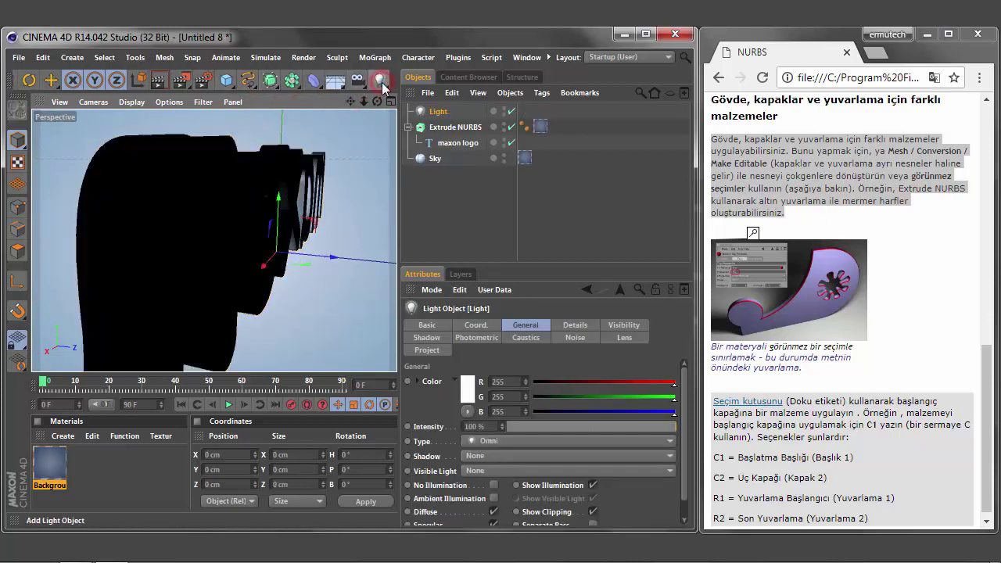
{"action": "mouse_move", "coordinate": [333, 259]}
{"action": "left_mouse_down"}
{"action": "mouse_move", "coordinate": [388, 262]}
{"action": "mouse_move", "coordinate": [361, 258]}
{"action": "left_mouse_up"}
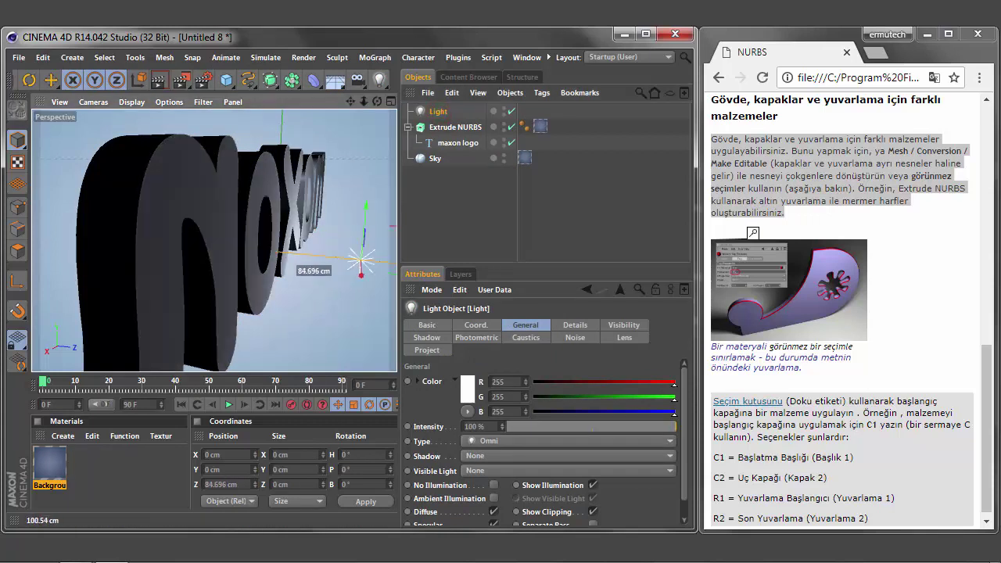
{"action": "left_click_drag", "start_coordinate": [364, 209], "coordinate": [387, 134]}
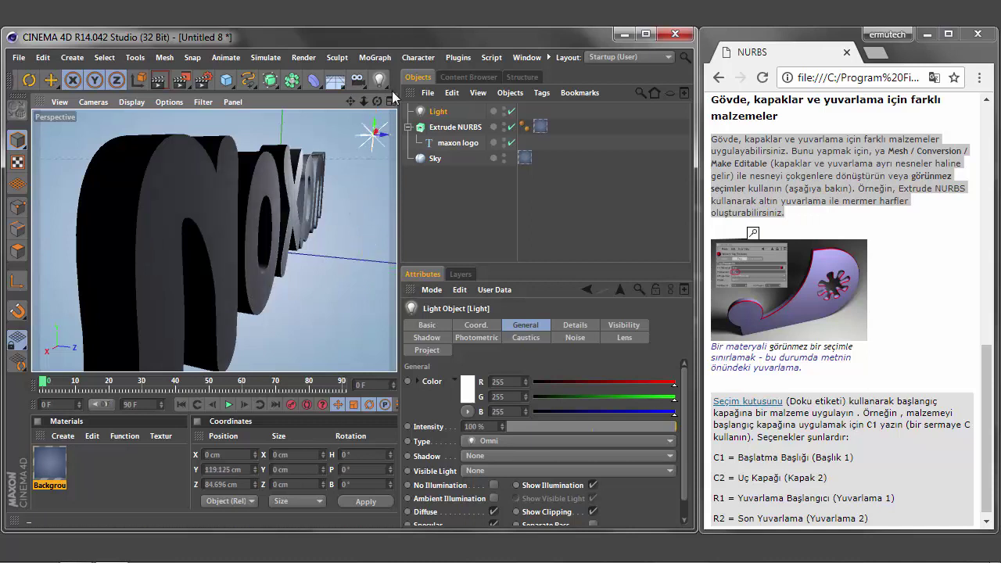
Shift the light sideways in the four-view Top view, then return to Perspective
{"action": "left_click", "coordinate": [391, 102]}
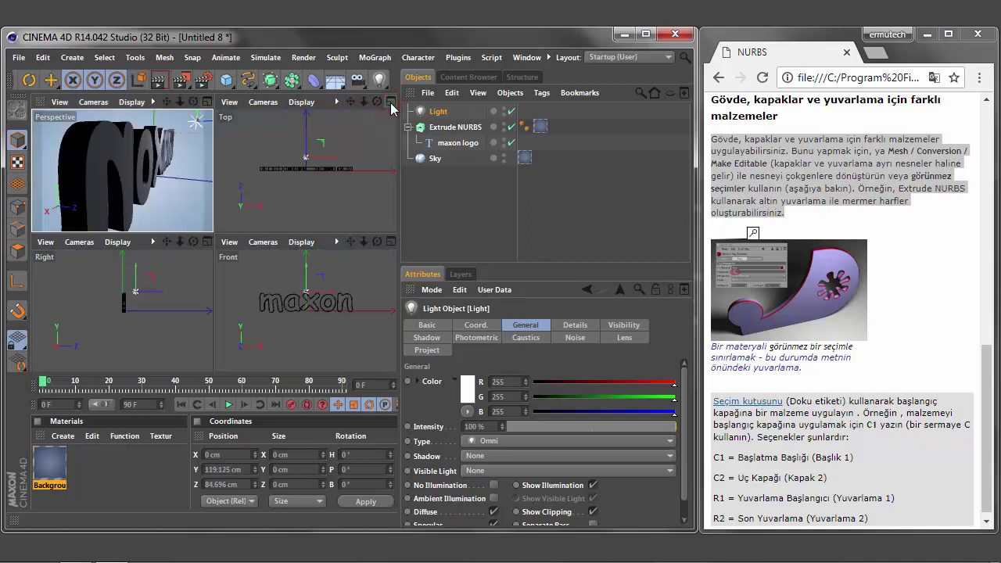
{"action": "left_click_drag", "start_coordinate": [326, 150], "coordinate": [375, 140]}
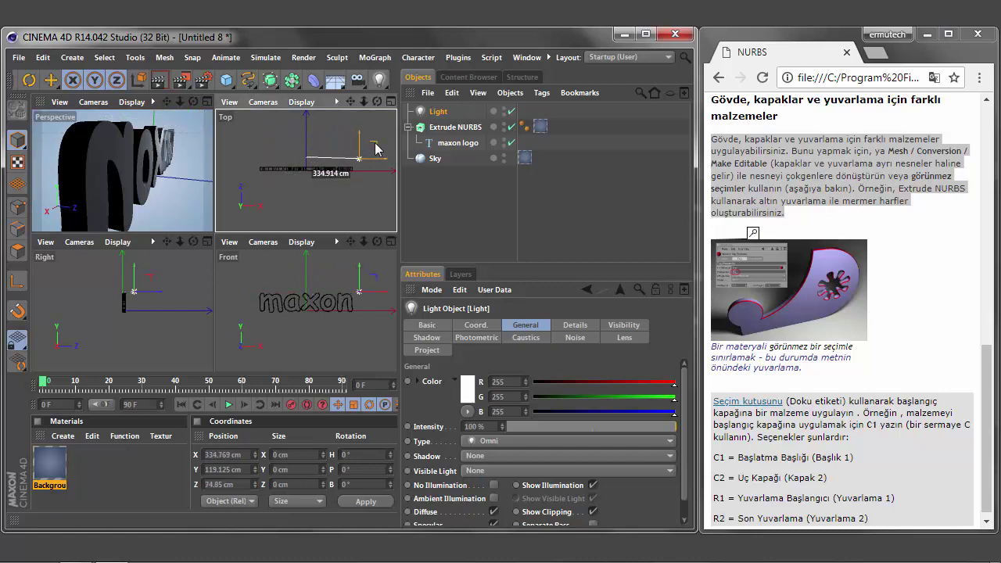
{"action": "left_click", "coordinate": [206, 102]}
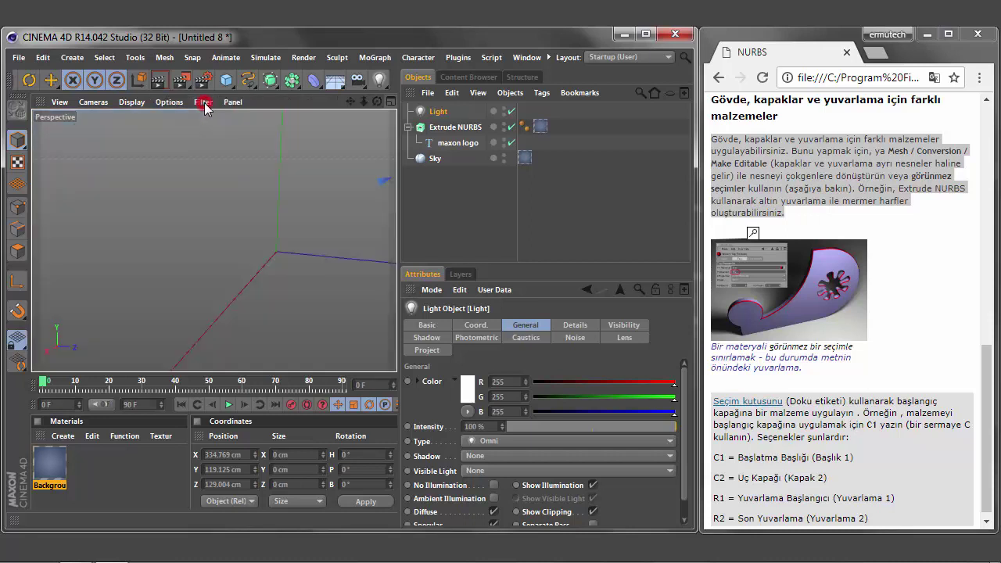
{"action": "scroll", "coordinate": [347, 216], "scroll_direction": "down", "scroll_amount": 3}
{"action": "scroll", "coordinate": [349, 216], "scroll_direction": "down", "scroll_amount": 3}
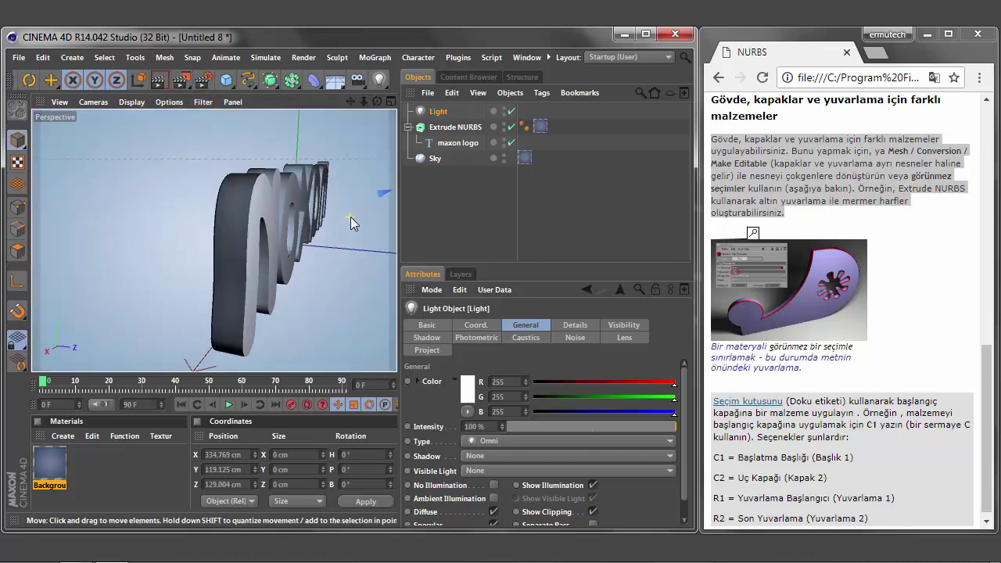
{"action": "scroll", "coordinate": [350, 217], "scroll_direction": "down", "scroll_amount": 2}
{"action": "left_click_drag", "start_coordinate": [350, 102], "coordinate": [321, 103]}
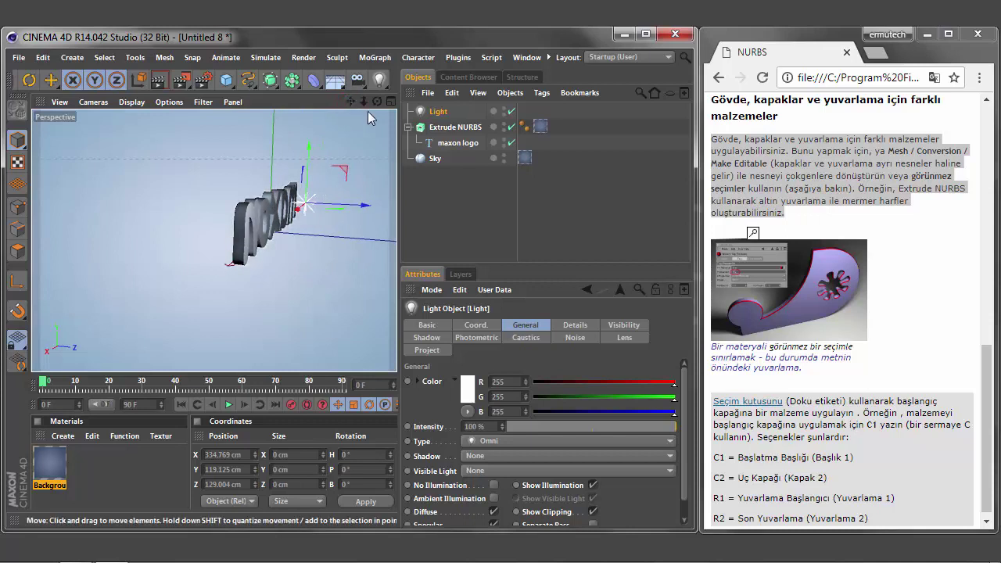
Slide the light further along X, orbiting and zooming to check its angle
{"action": "left_click_drag", "start_coordinate": [377, 102], "coordinate": [371, 104]}
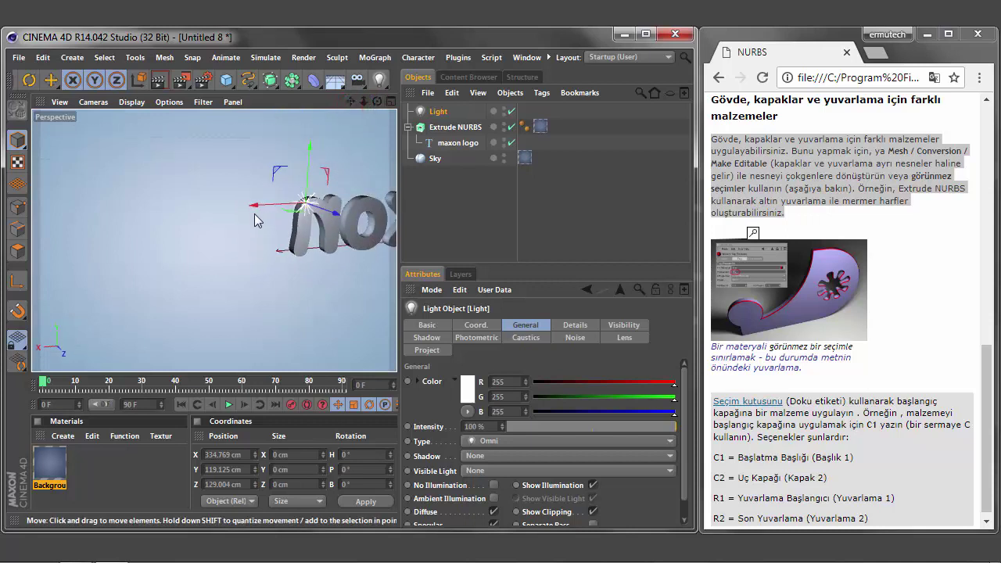
{"action": "left_click_drag", "start_coordinate": [253, 206], "coordinate": [224, 218]}
{"action": "left_click_drag", "start_coordinate": [376, 102], "coordinate": [367, 105]}
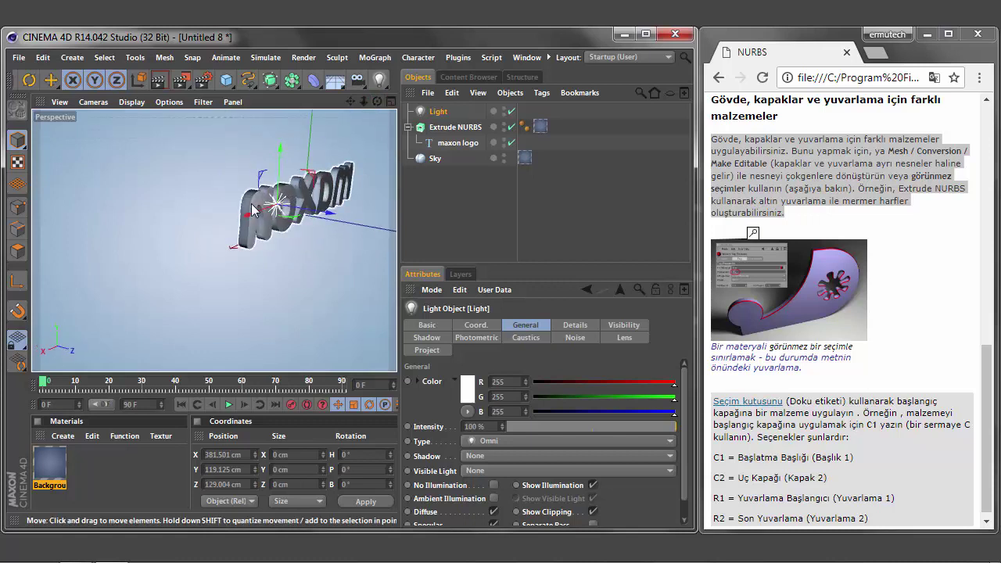
{"action": "scroll", "coordinate": [251, 204], "scroll_direction": "up", "scroll_amount": 5}
{"action": "scroll", "coordinate": [251, 203], "scroll_direction": "up", "scroll_amount": 3}
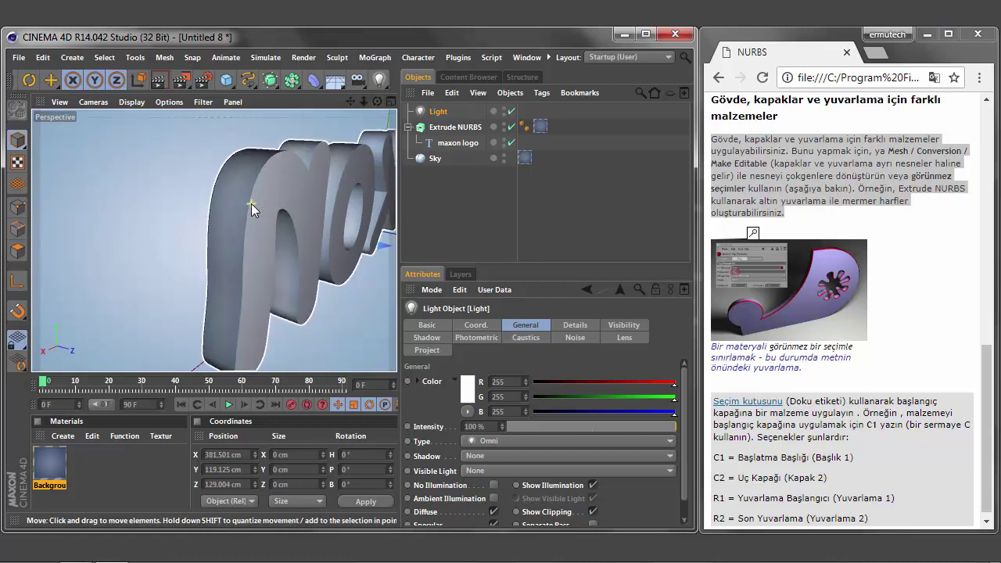
{"action": "scroll", "coordinate": [271, 143], "scroll_direction": "up", "scroll_amount": 3}
Give the extrusion's end a Fillet Cap with 3 steps and a 1 cm radius
{"action": "left_click", "coordinate": [443, 125]}
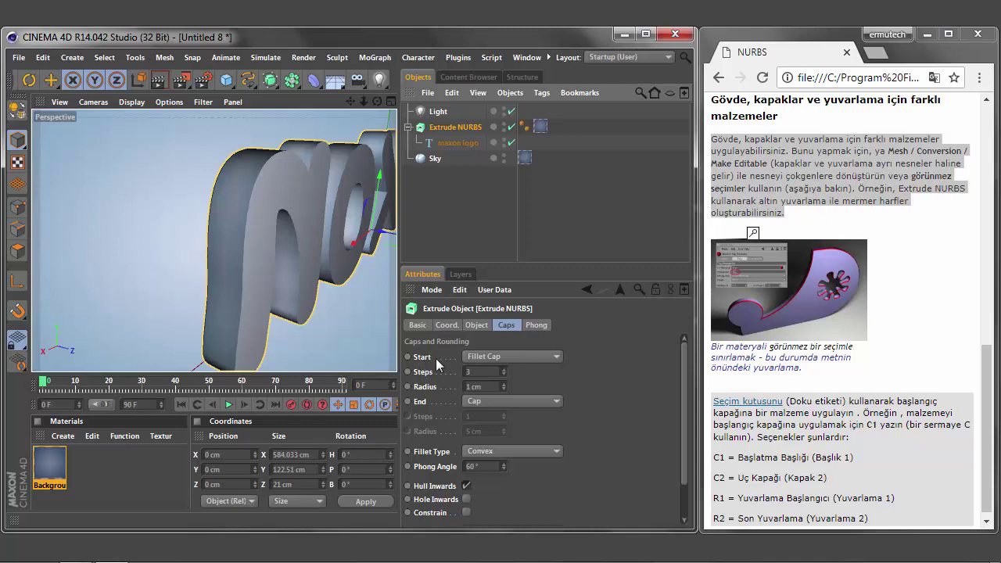
{"action": "left_click", "coordinate": [548, 402]}
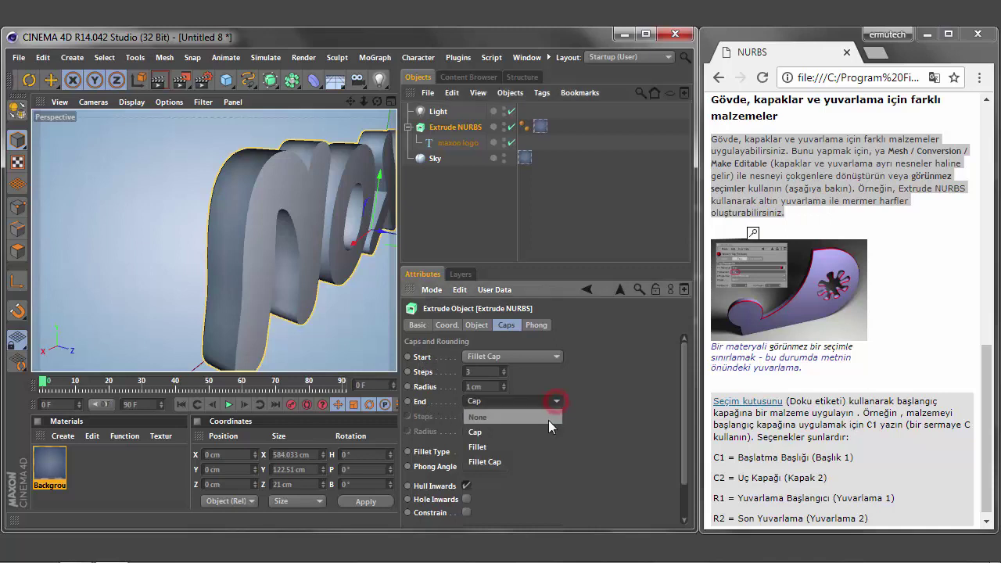
{"action": "left_click", "coordinate": [536, 462]}
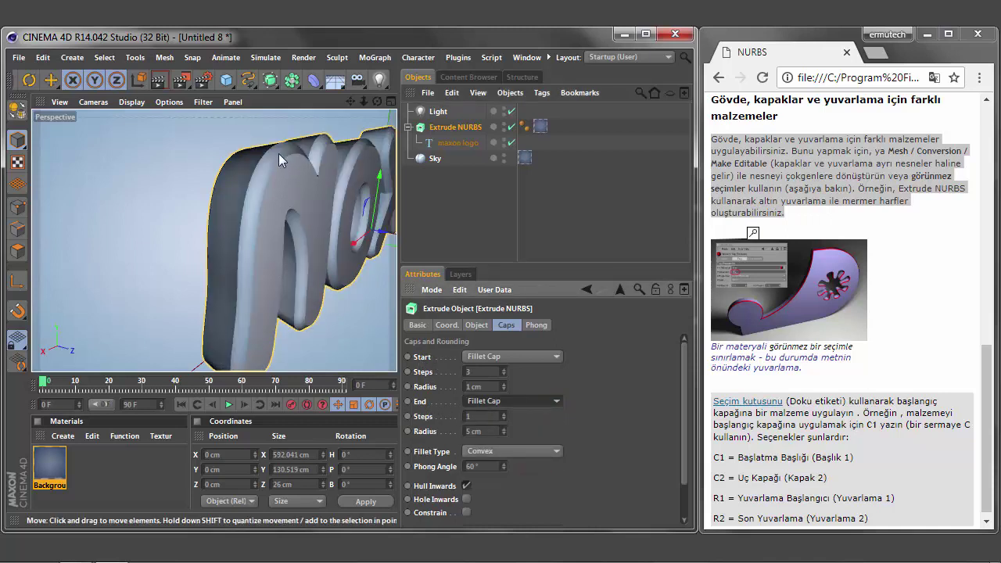
{"action": "left_click", "coordinate": [475, 416]}
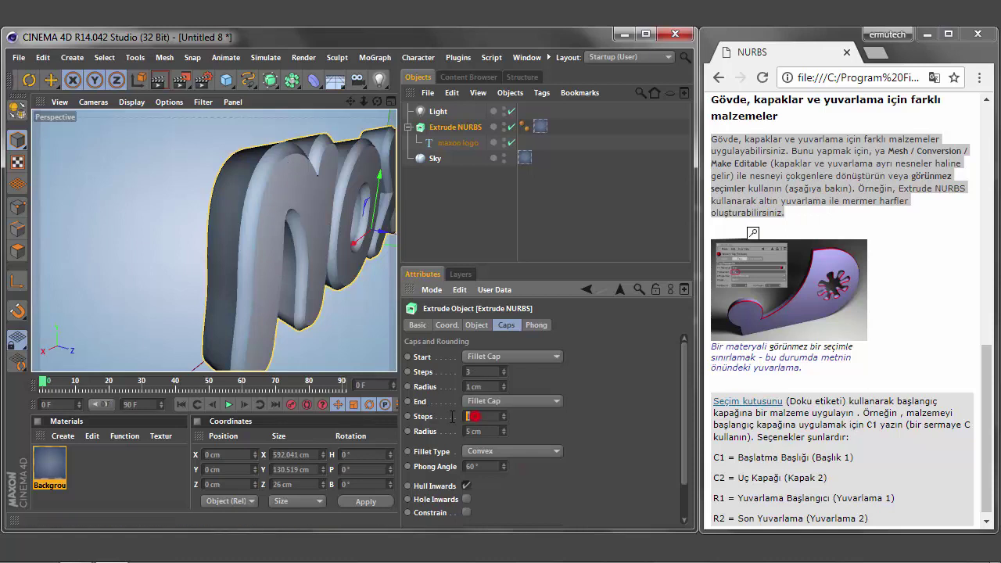
{"action": "type", "text": "3"}
{"action": "left_click", "coordinate": [545, 429]}
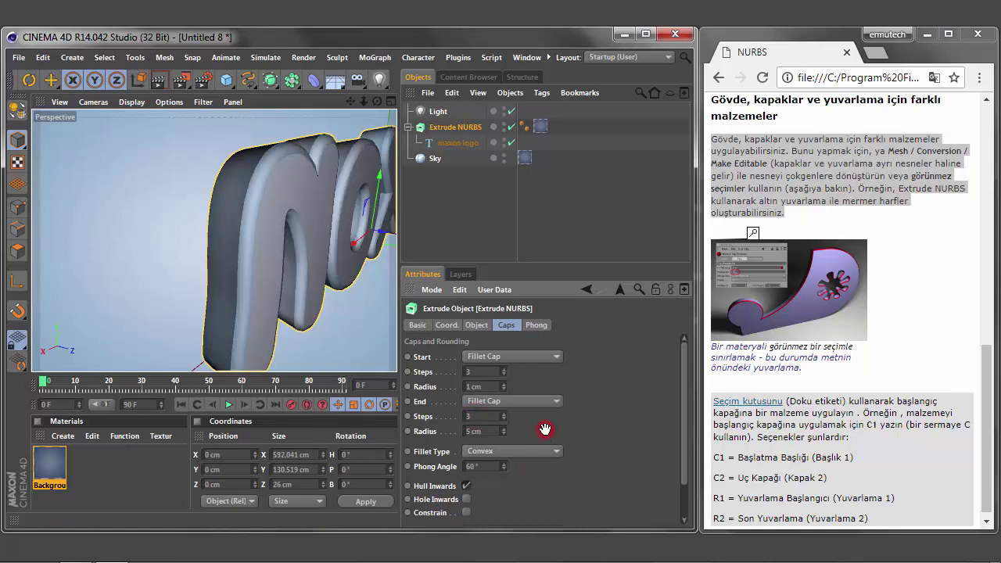
{"action": "left_click", "coordinate": [504, 432]}
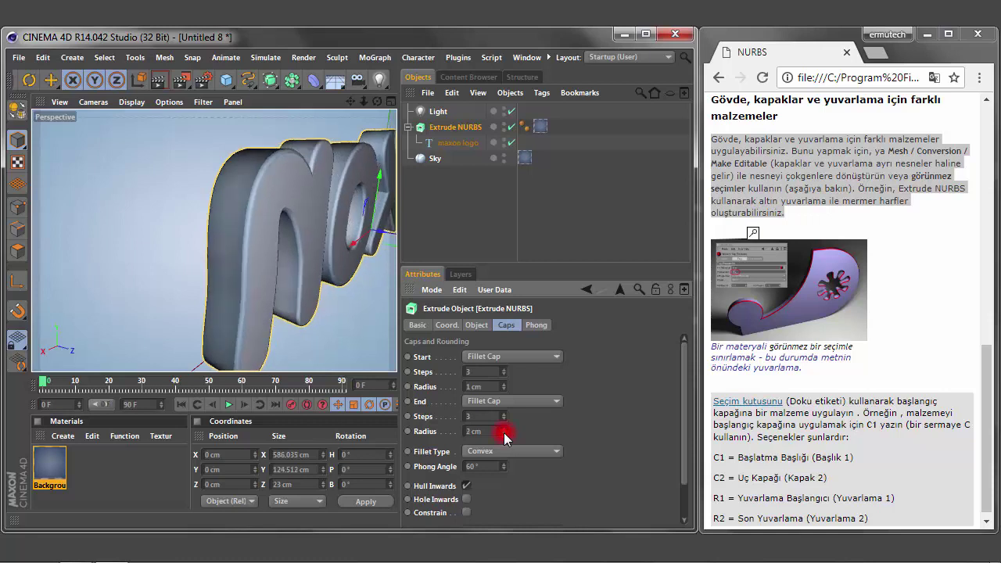
{"action": "left_click", "coordinate": [504, 432]}
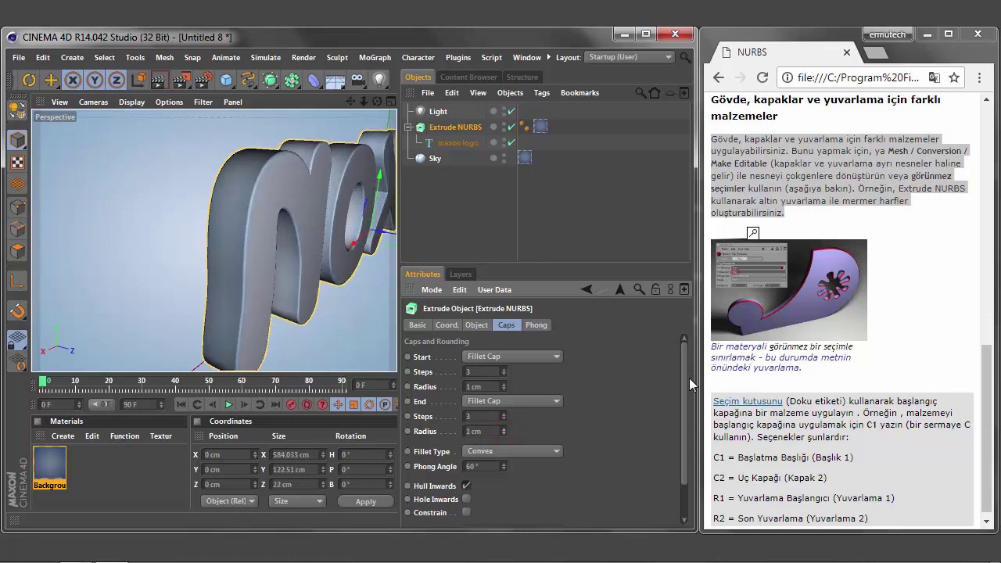
Keep the Convex fillet type, enable Constrain, and set the cap Type to Quadrangles
{"action": "left_click_drag", "start_coordinate": [688, 378], "coordinate": [680, 414]}
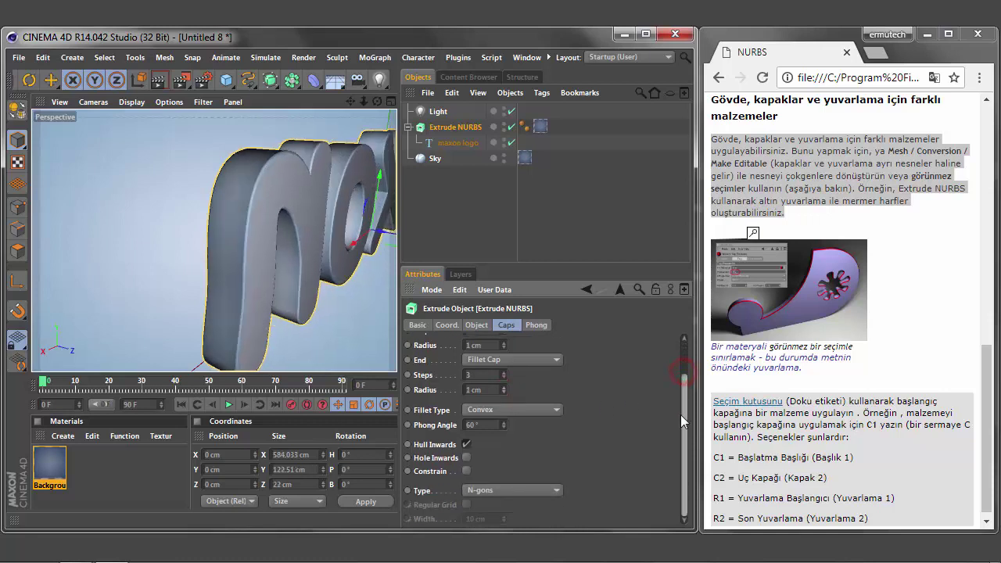
{"action": "left_click", "coordinate": [550, 411]}
{"action": "left_click", "coordinate": [550, 411]}
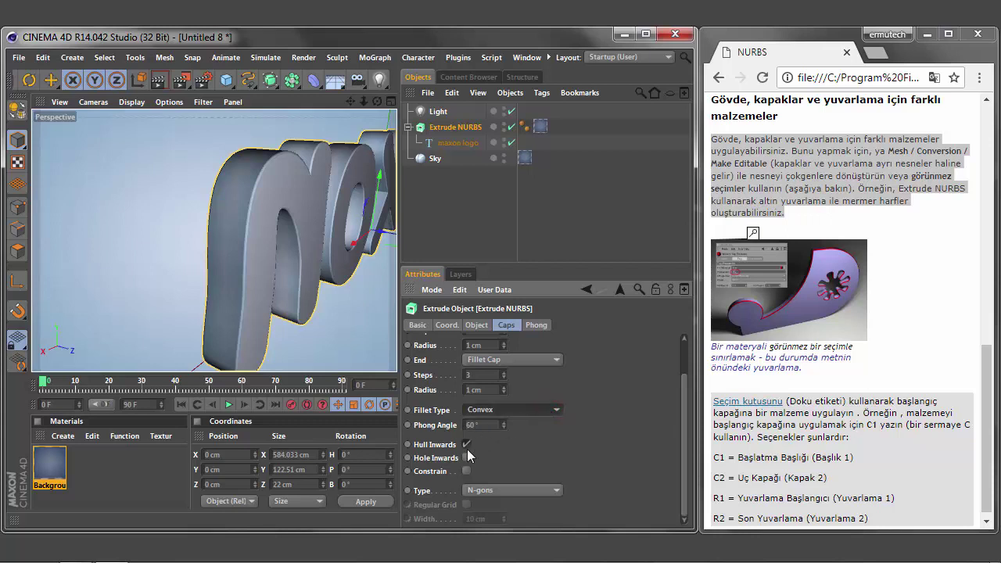
{"action": "left_click", "coordinate": [465, 470]}
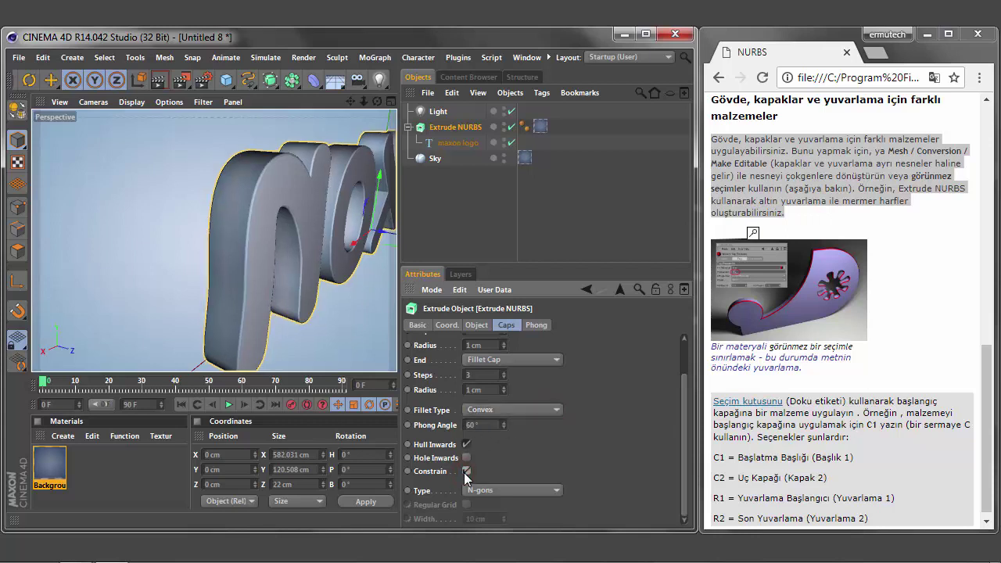
{"action": "left_click", "coordinate": [465, 471]}
{"action": "left_click", "coordinate": [465, 472]}
{"action": "left_click", "coordinate": [557, 491]}
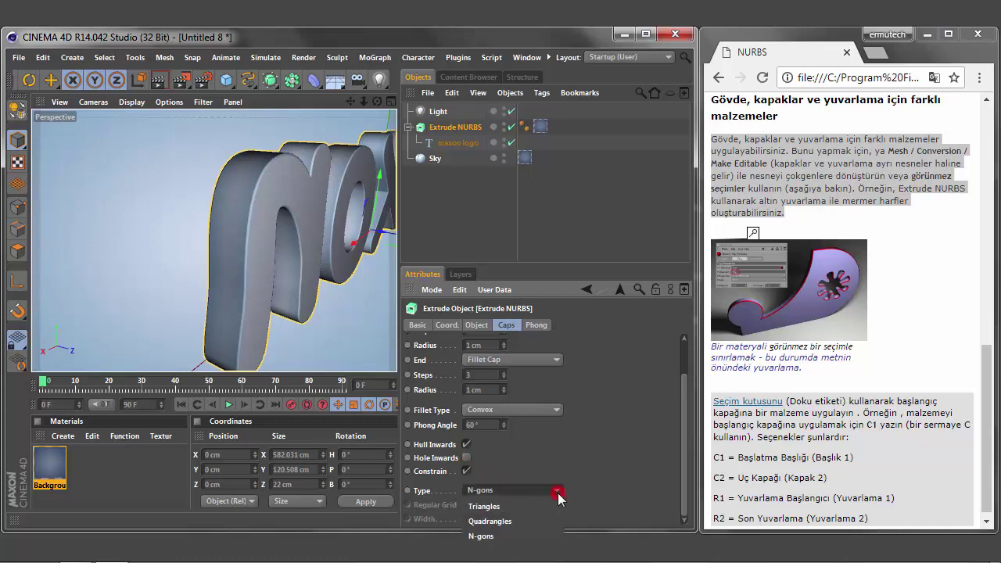
{"action": "left_click", "coordinate": [512, 522]}
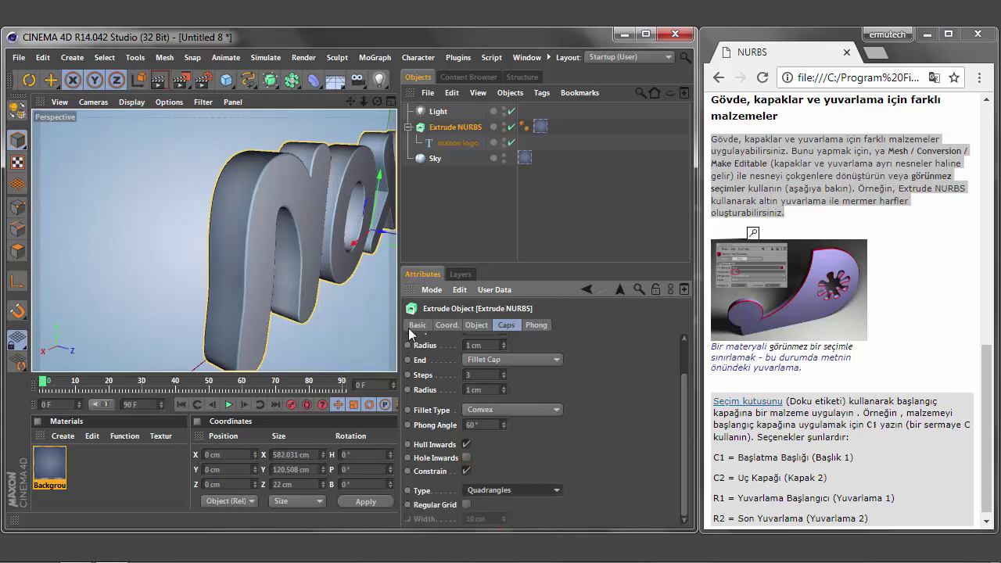
{"action": "left_click", "coordinate": [131, 102]}
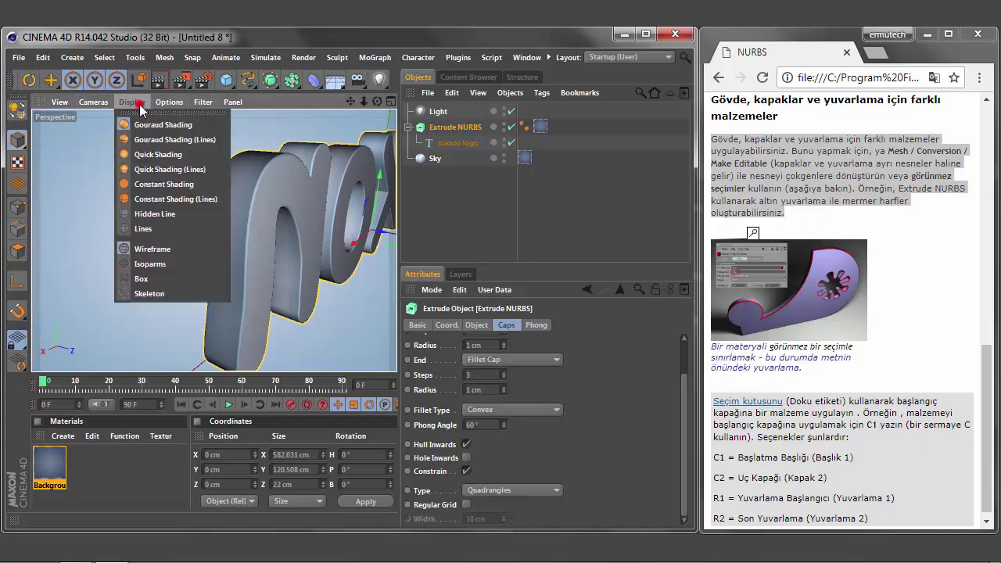
Show Gouraud Shading (Lines) and compare Triangles against Quadrangles caps, keeping Quadrangles
{"action": "left_click", "coordinate": [160, 142]}
{"action": "left_click", "coordinate": [558, 492]}
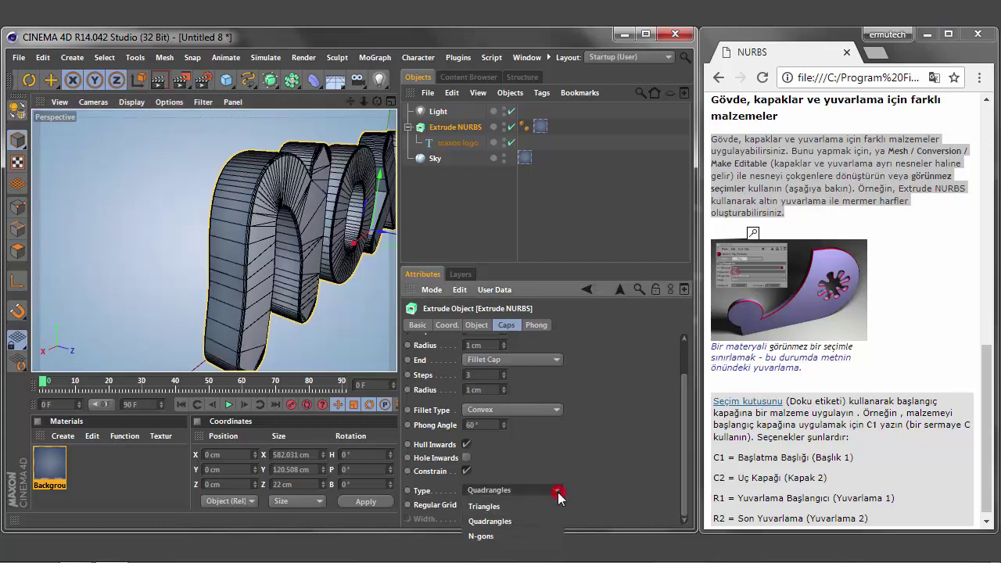
{"action": "left_click", "coordinate": [505, 508]}
{"action": "left_click", "coordinate": [555, 491]}
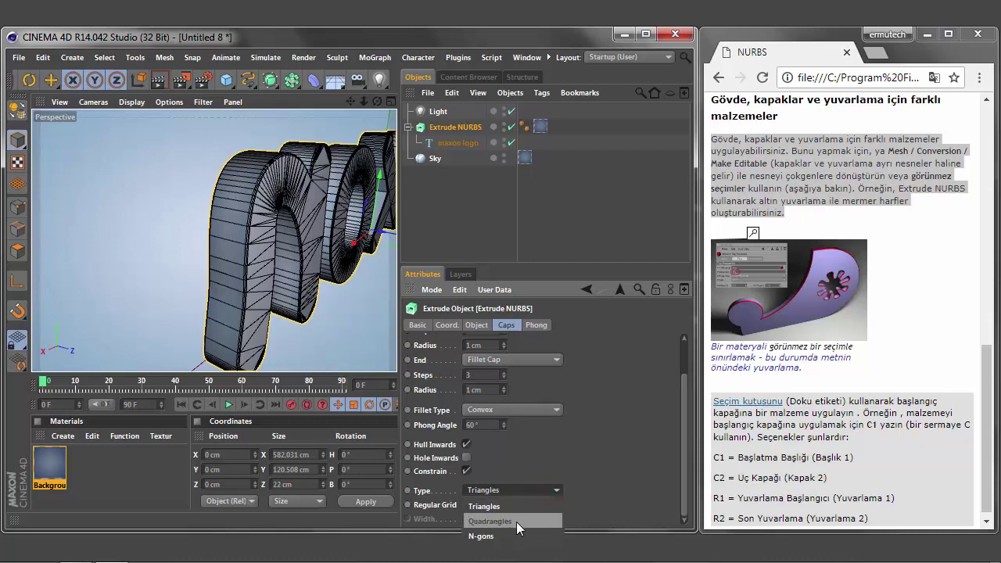
{"action": "left_click", "coordinate": [517, 521]}
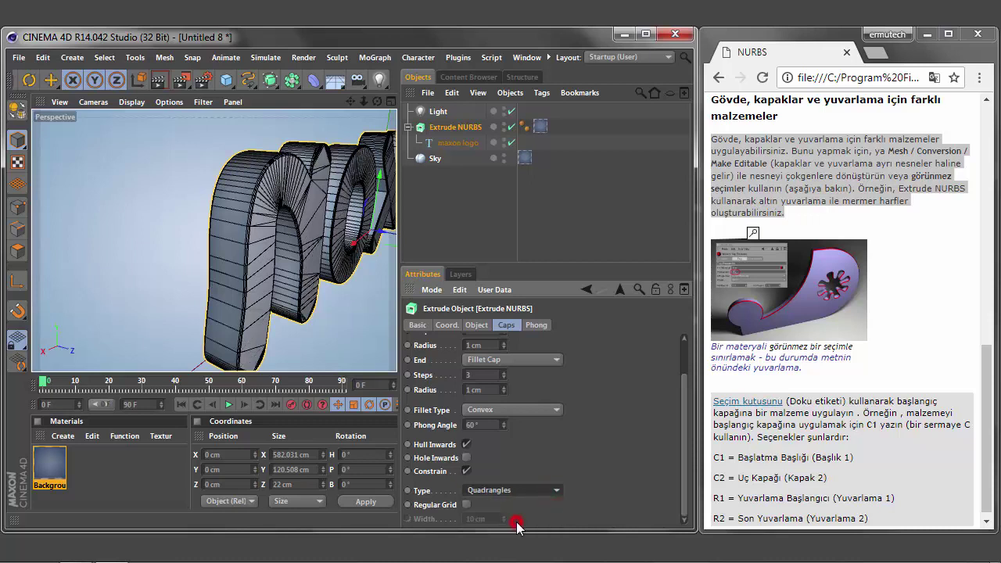
Compare Constrain and Hull Inwards, enable a 10 cm Regular Grid, and restore Gouraud Shading
{"action": "left_click", "coordinate": [465, 470]}
{"action": "left_click", "coordinate": [465, 470]}
{"action": "left_click", "coordinate": [466, 444]}
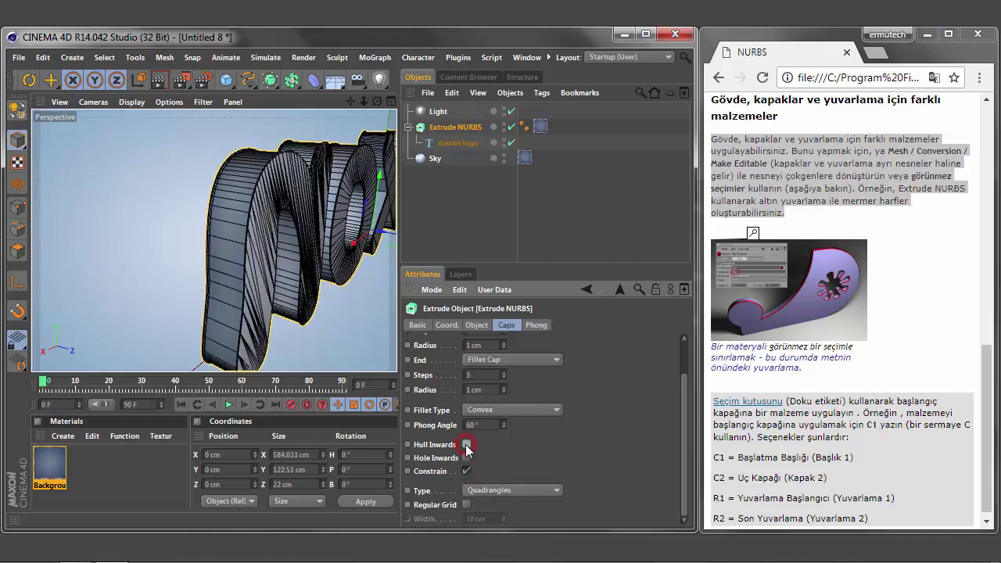
{"action": "left_click", "coordinate": [466, 444]}
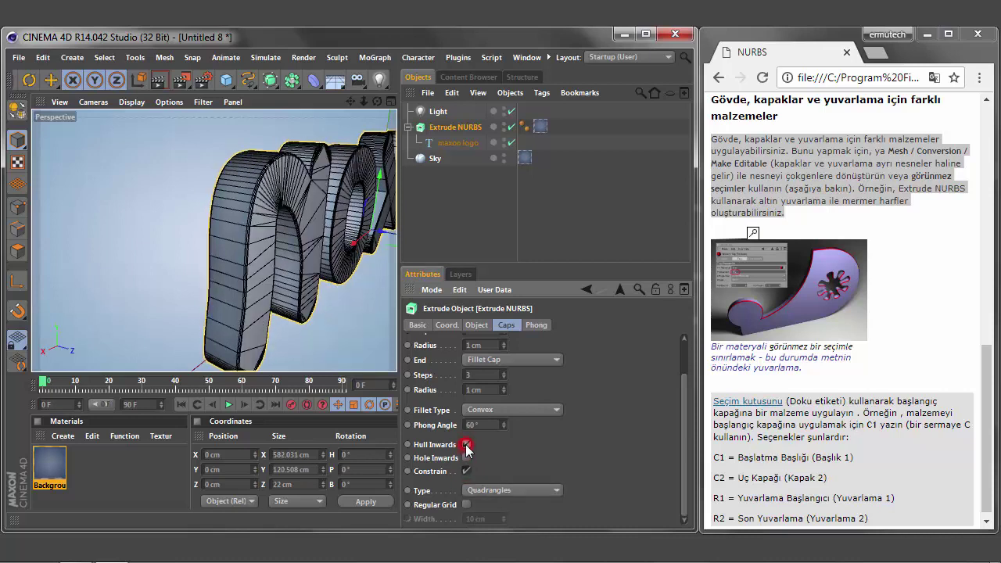
{"action": "left_click", "coordinate": [466, 504]}
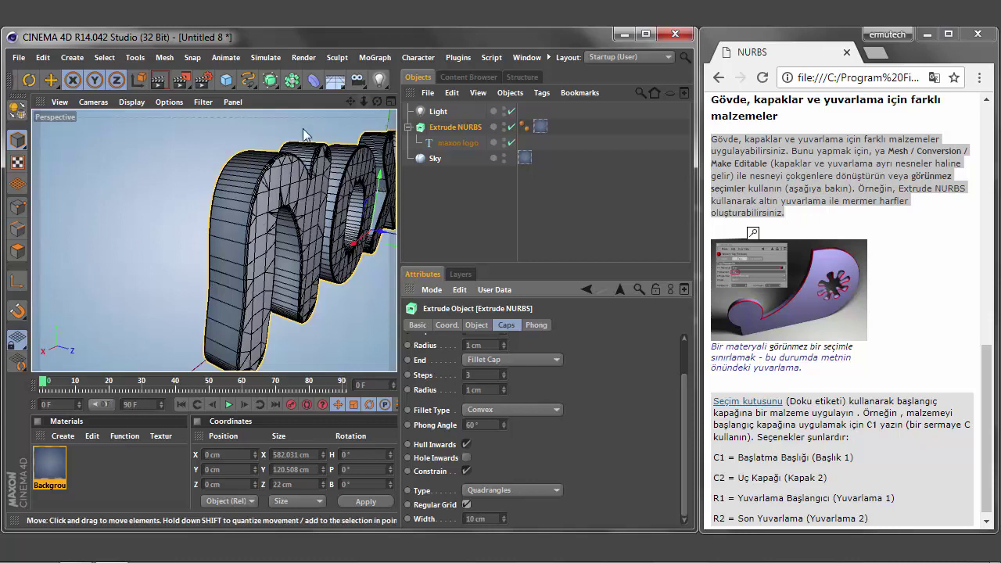
{"action": "left_click", "coordinate": [132, 102]}
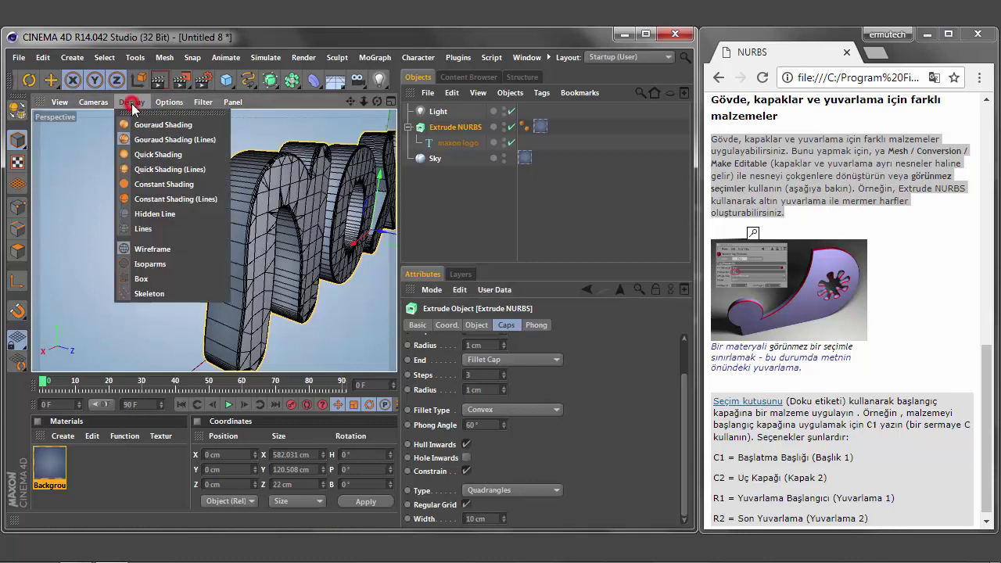
{"action": "left_click", "coordinate": [189, 125]}
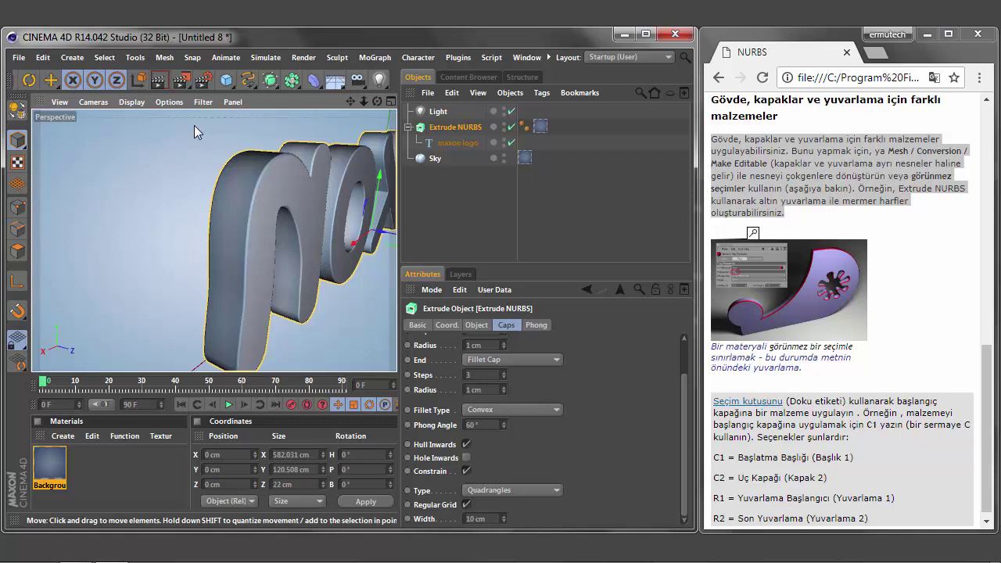
Enlarge and study the example image on the tutorial help page, then close it
{"action": "left_click", "coordinate": [786, 293]}
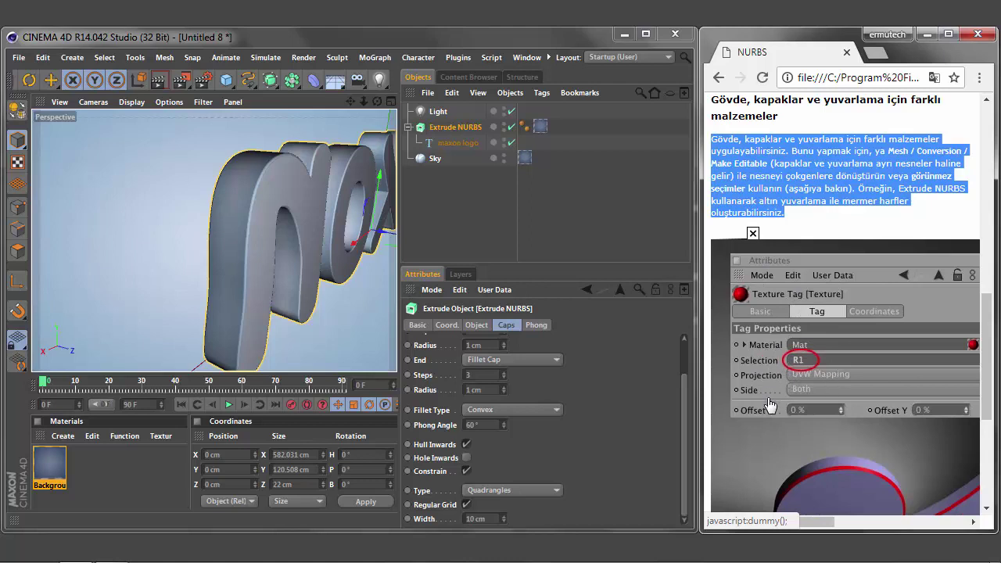
{"action": "mouse_move", "coordinate": [830, 522]}
{"action": "left_mouse_down"}
{"action": "mouse_move", "coordinate": [870, 529]}
{"action": "mouse_move", "coordinate": [788, 528]}
{"action": "left_mouse_up"}
{"action": "scroll", "coordinate": [845, 525], "scroll_direction": "down", "scroll_amount": 3}
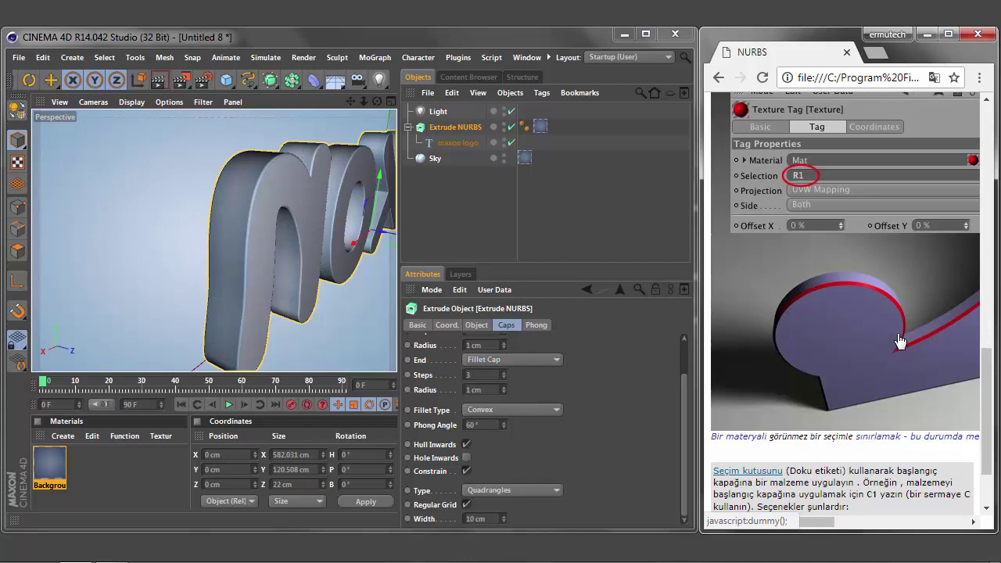
{"action": "left_click", "coordinate": [774, 391]}
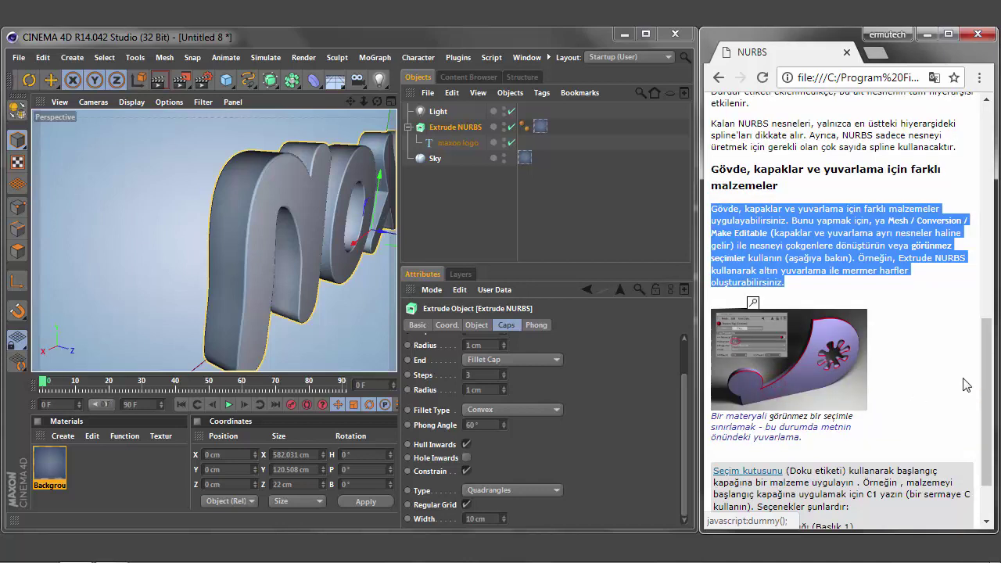
{"action": "scroll", "coordinate": [985, 399], "scroll_direction": "down", "scroll_amount": 1}
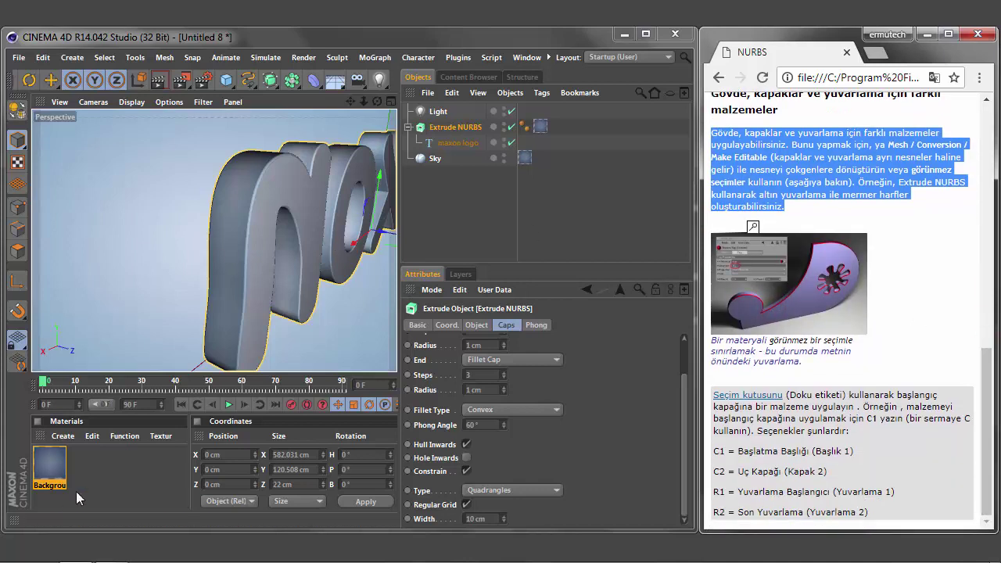
Create a new material coloured R 252, G 73, B 73 and drop it onto Extrude NURBS
{"action": "double_click", "coordinate": [76, 491]}
{"action": "mouse_move", "coordinate": [655, 420]}
{"action": "left_mouse_down"}
{"action": "mouse_move", "coordinate": [535, 420]}
{"action": "mouse_move", "coordinate": [524, 437]}
{"action": "left_mouse_up"}
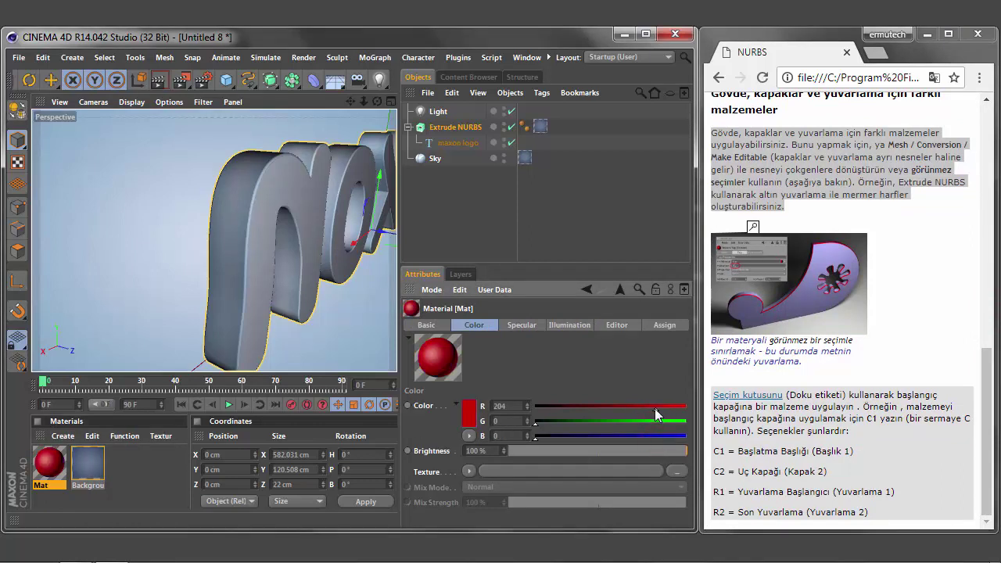
{"action": "left_click", "coordinate": [469, 412]}
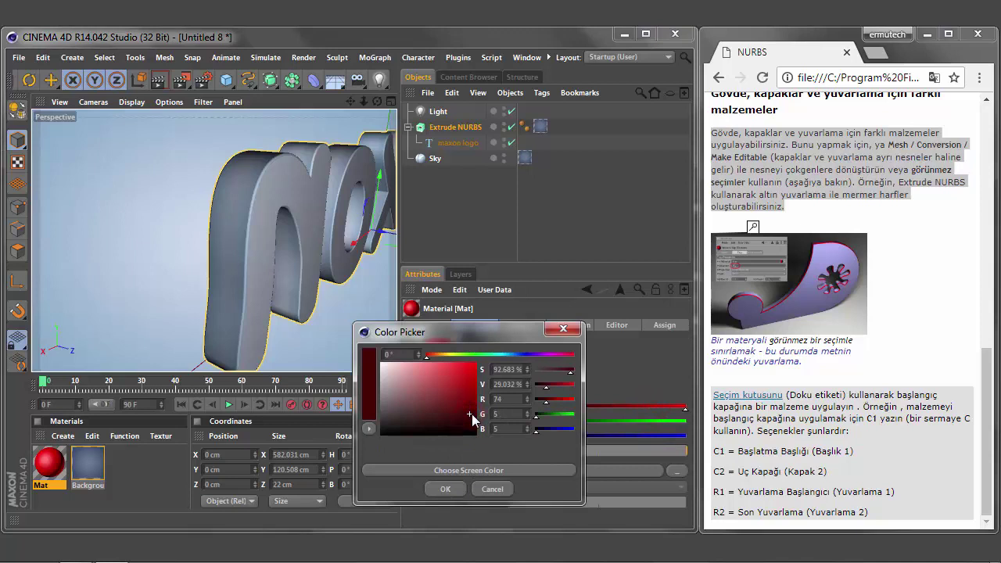
{"action": "left_click_drag", "start_coordinate": [471, 414], "coordinate": [448, 362]}
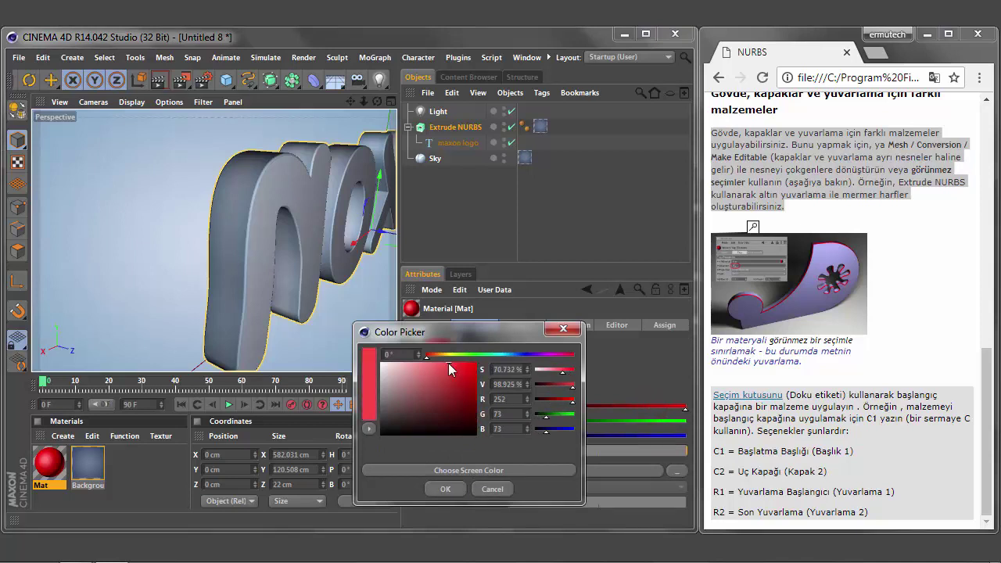
{"action": "left_click", "coordinate": [456, 484]}
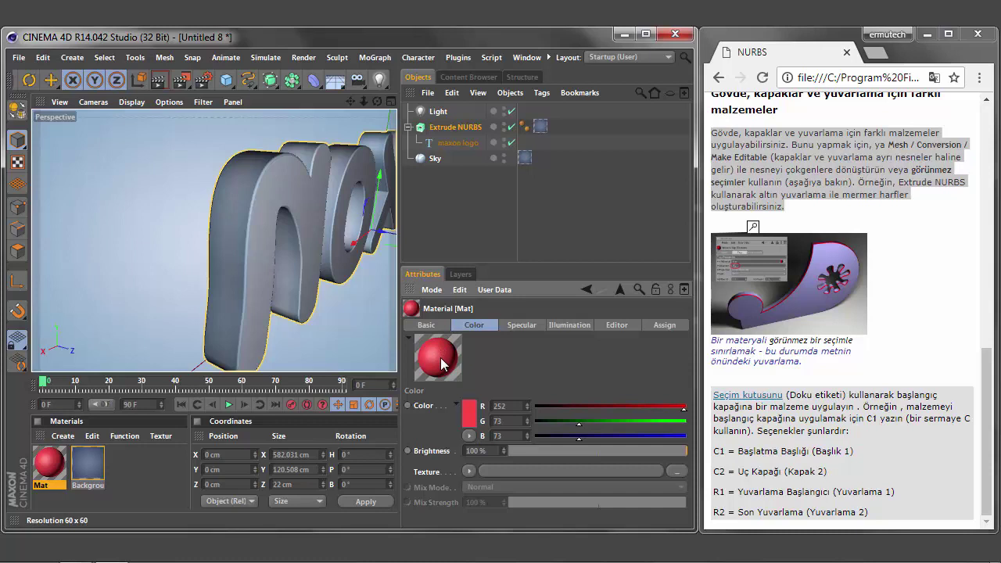
{"action": "left_click_drag", "start_coordinate": [440, 357], "coordinate": [465, 128]}
{"action": "left_click_drag", "start_coordinate": [466, 126], "coordinate": [466, 126]}
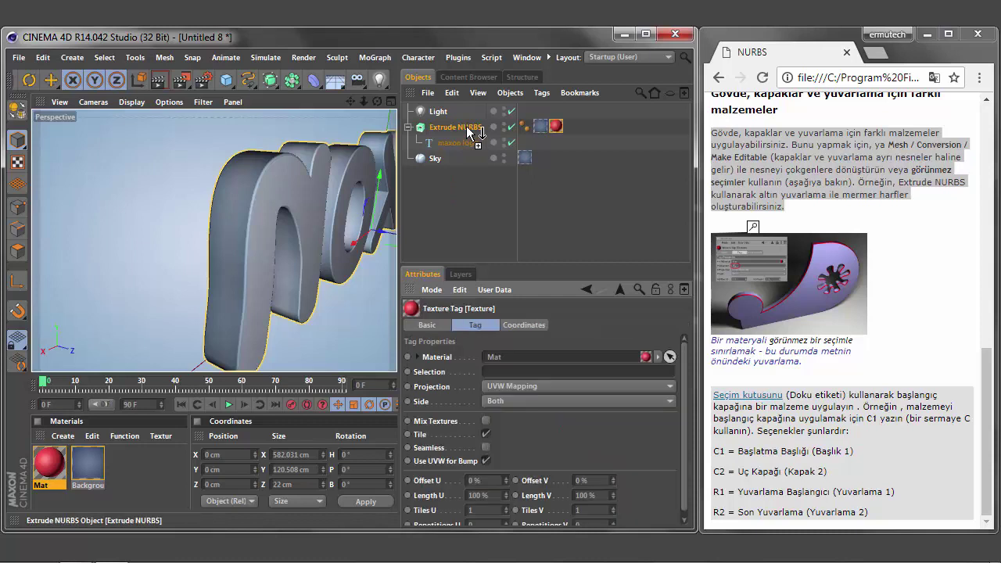
Limit the red material's texture tag to start cap C1 and orbit to check
{"action": "left_click", "coordinate": [556, 126]}
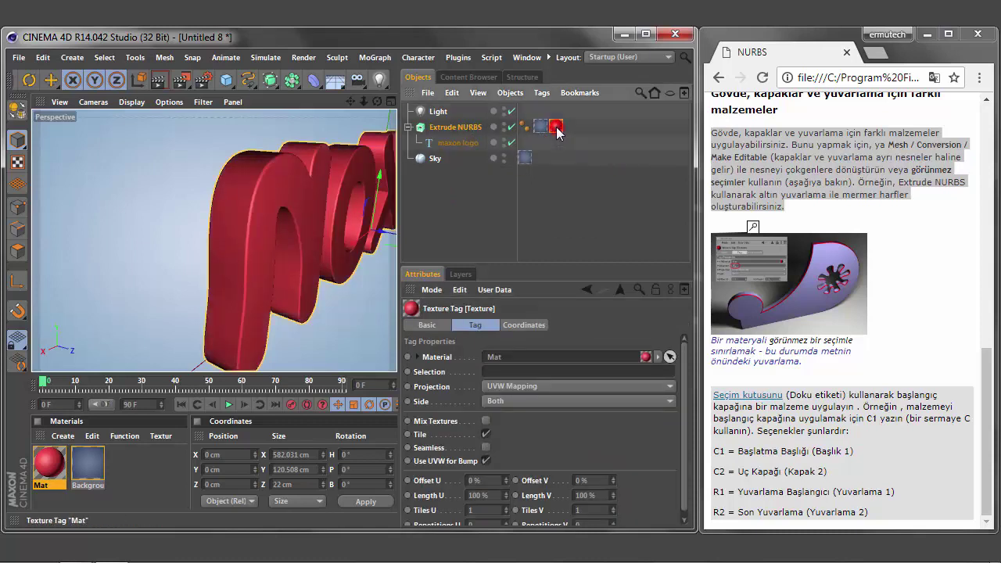
{"action": "left_click", "coordinate": [505, 371]}
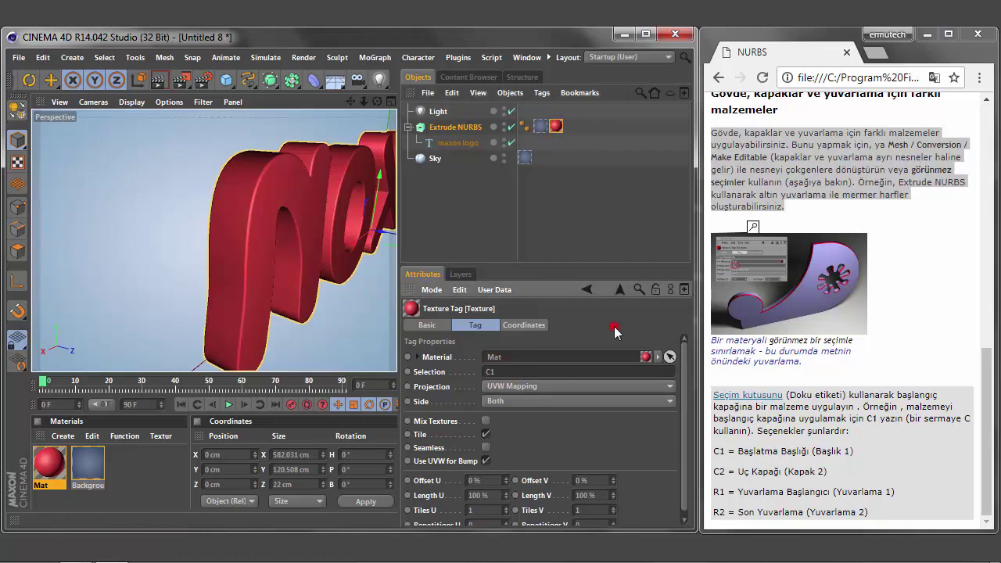
{"action": "key", "text": "Return"}
{"action": "mouse_move", "coordinate": [376, 103]}
{"action": "left_mouse_down"}
{"action": "mouse_move", "coordinate": [328, 102]}
{"action": "mouse_move", "coordinate": [374, 105]}
{"action": "left_mouse_up"}
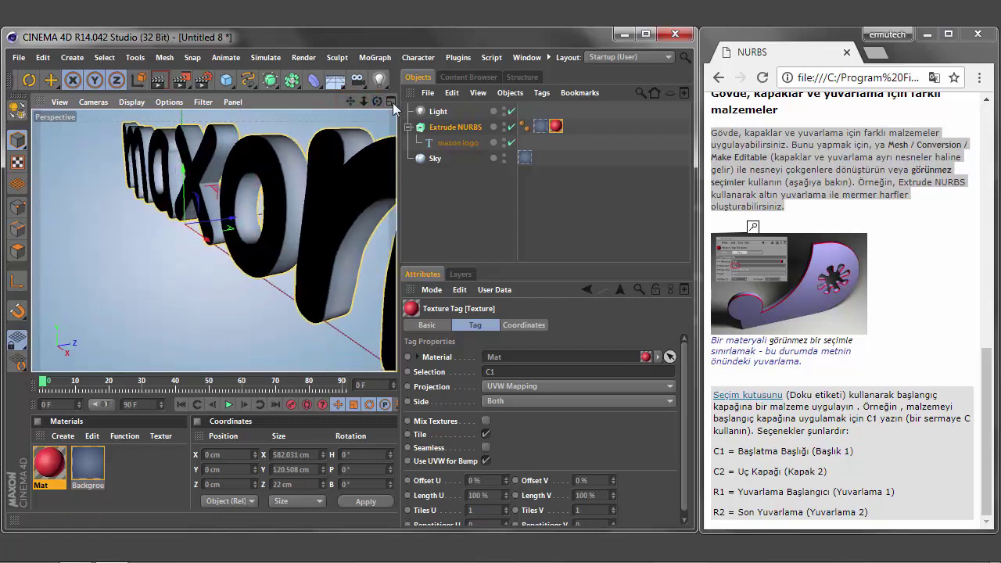
Deselect the text, zoom out and move the light closer to the logo
{"action": "left_click", "coordinate": [462, 180]}
{"action": "scroll", "coordinate": [260, 224], "scroll_direction": "down", "scroll_amount": 1}
{"action": "scroll", "coordinate": [261, 225], "scroll_direction": "down", "scroll_amount": 3}
{"action": "left_click_drag", "start_coordinate": [368, 201], "coordinate": [171, 221]}
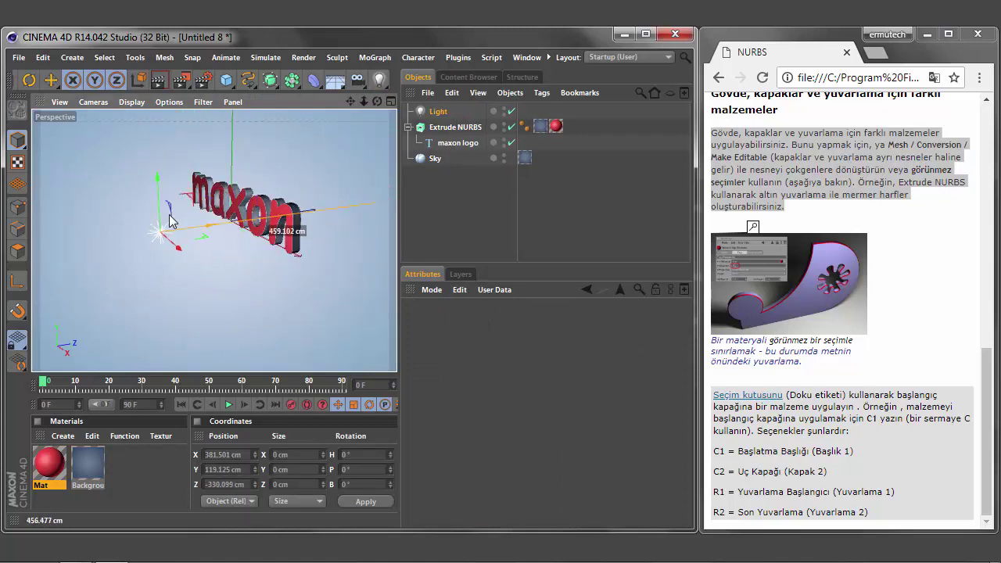
{"action": "left_click_drag", "start_coordinate": [351, 102], "coordinate": [348, 99]}
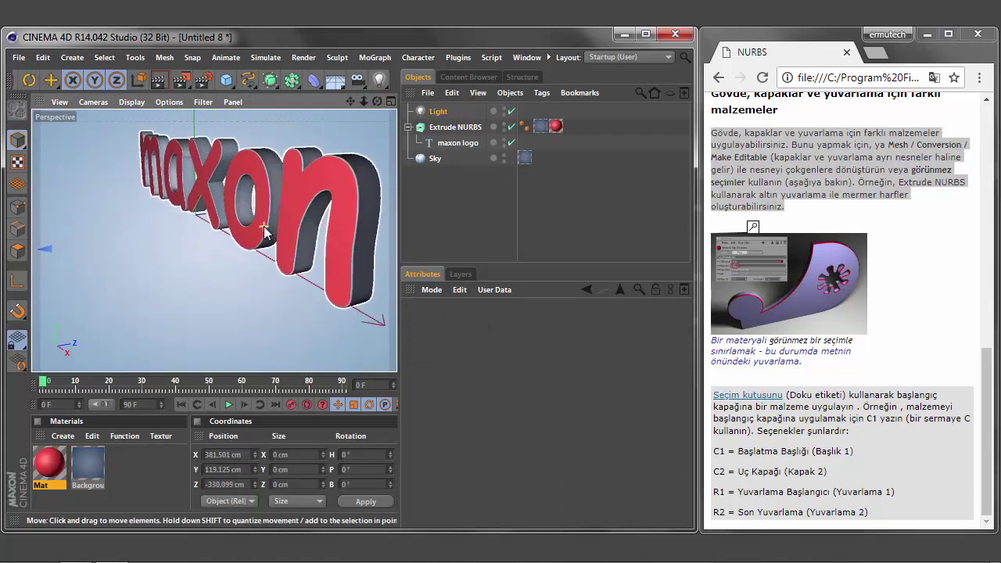
{"action": "left_click", "coordinate": [351, 102]}
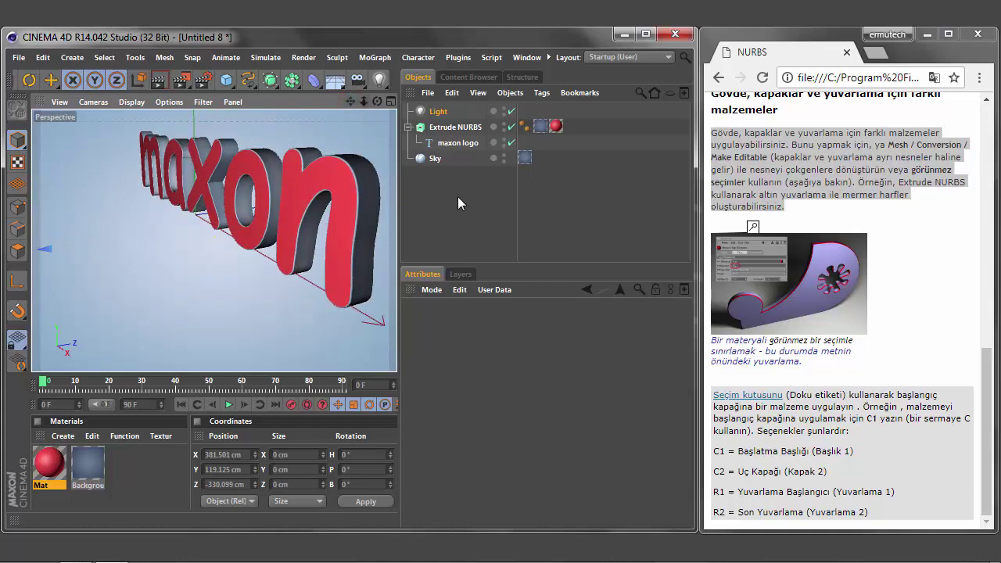
Change the texture tag selection to end cap C2 and orbit to inspect the caps
{"action": "left_click", "coordinate": [555, 126]}
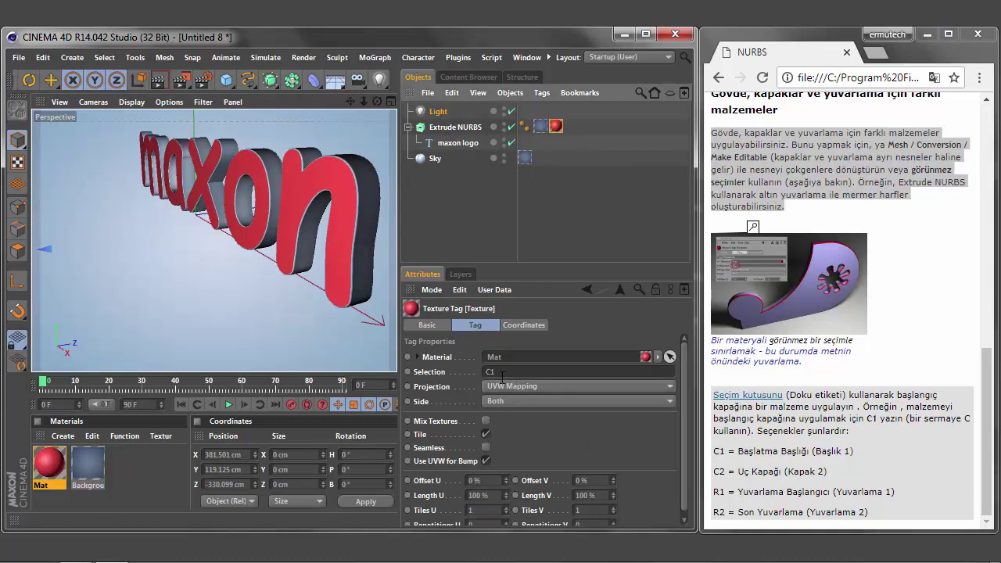
{"action": "left_click", "coordinate": [497, 371]}
{"action": "type", "text": "2"}
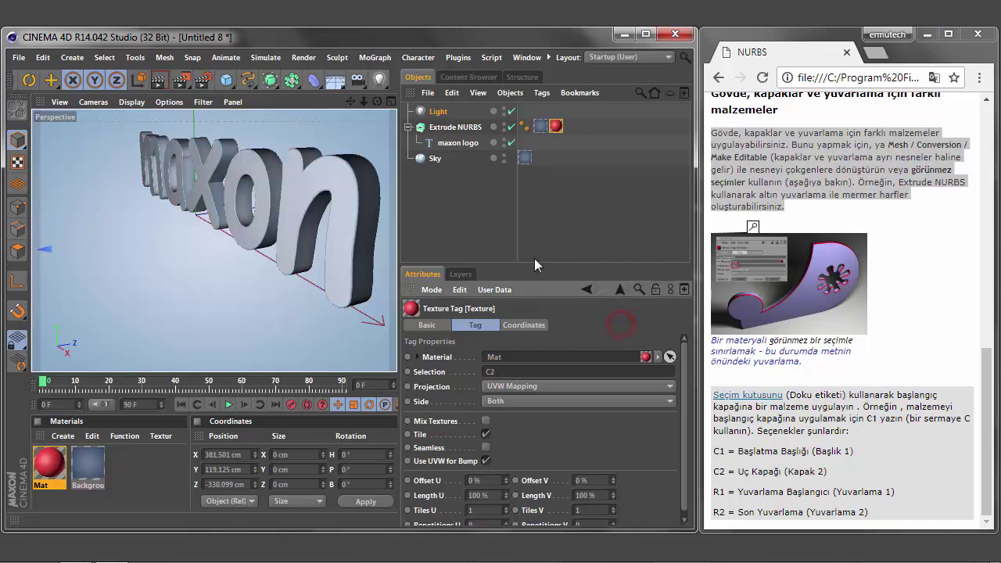
{"action": "left_click_drag", "start_coordinate": [377, 101], "coordinate": [348, 106]}
Add Light.1 and move it along its Z axis and up along Y
{"action": "left_click", "coordinate": [380, 81]}
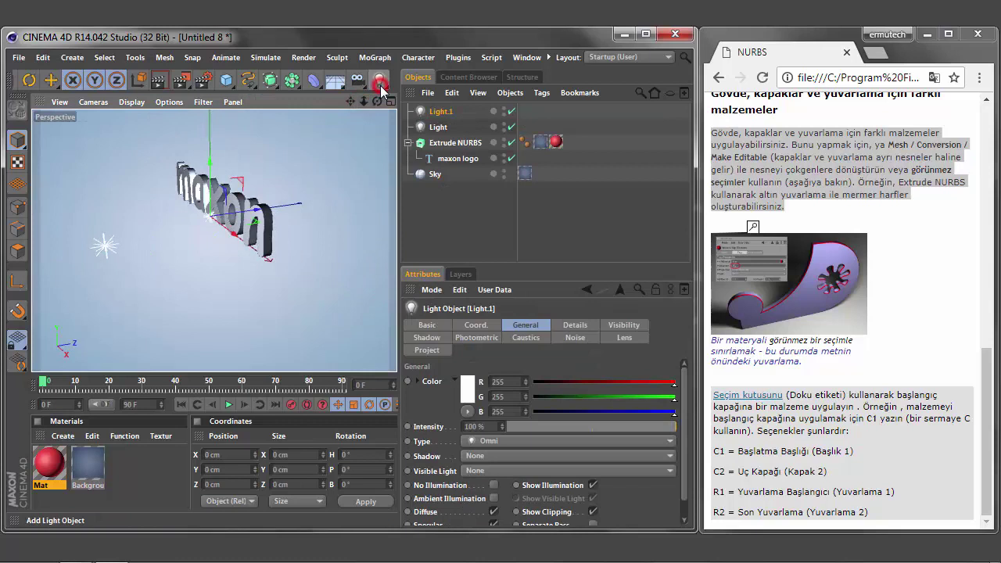
{"action": "mouse_move", "coordinate": [258, 213]}
{"action": "left_mouse_down"}
{"action": "mouse_move", "coordinate": [352, 203]}
{"action": "mouse_move", "coordinate": [324, 153]}
{"action": "left_mouse_up"}
{"action": "mouse_move", "coordinate": [377, 102]}
{"action": "left_mouse_down"}
{"action": "mouse_move", "coordinate": [367, 105]}
{"action": "mouse_move", "coordinate": [377, 102]}
{"action": "left_mouse_up"}
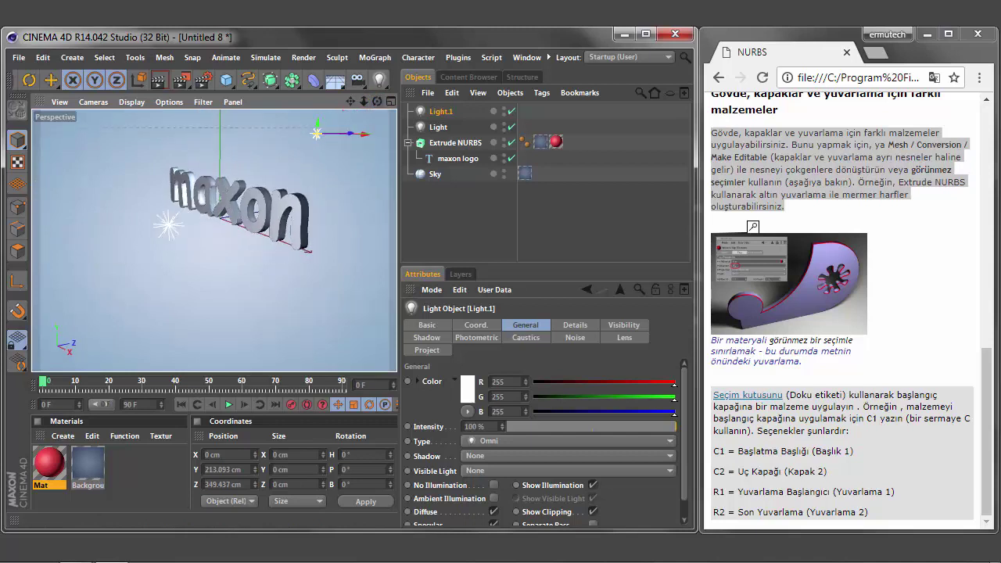
Replace the tag's C2 selection with rounding R1 and zoom and orbit to check
{"action": "left_click", "coordinate": [555, 141]}
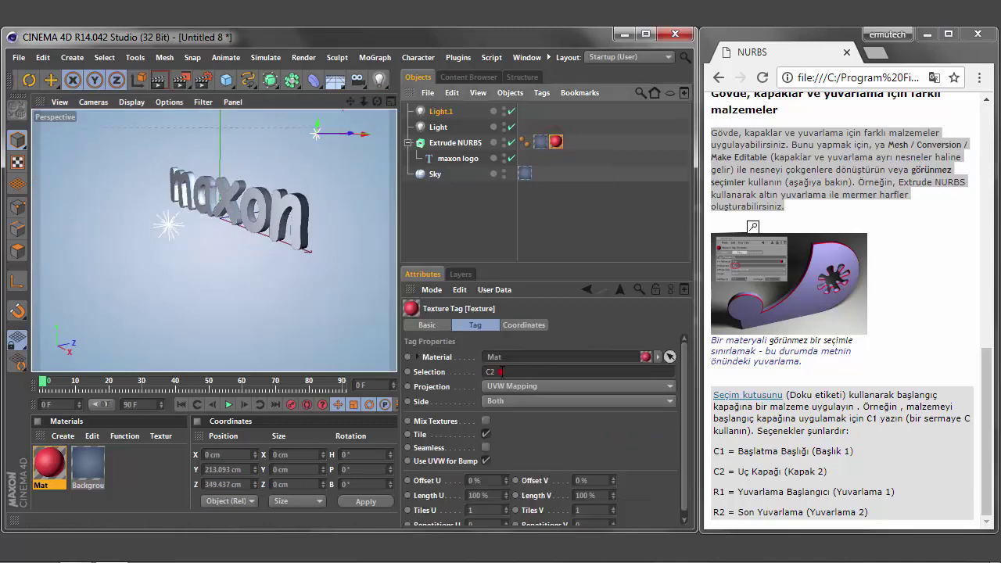
{"action": "double_click", "coordinate": [496, 371]}
{"action": "type", "text": "R1"}
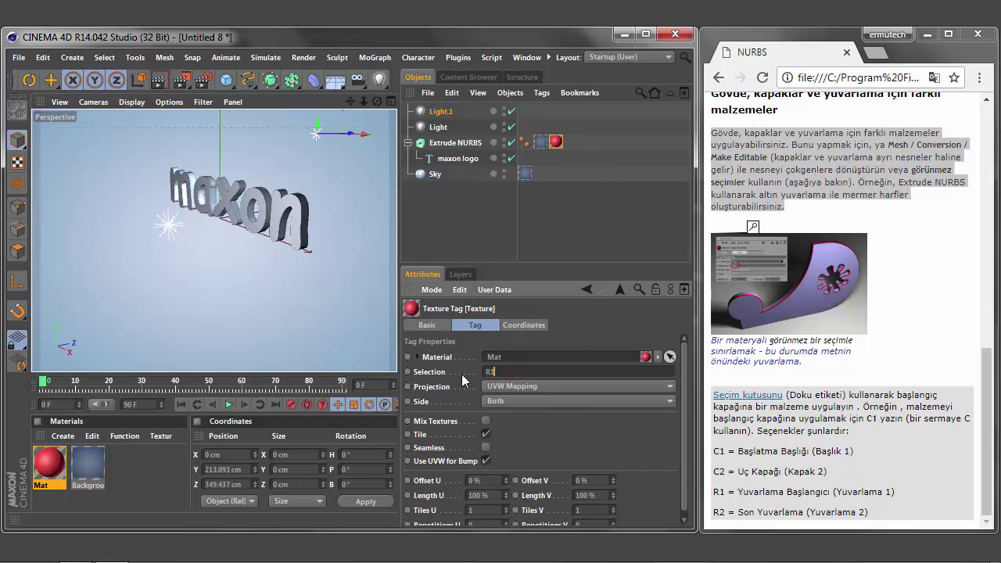
{"action": "key", "text": "Return"}
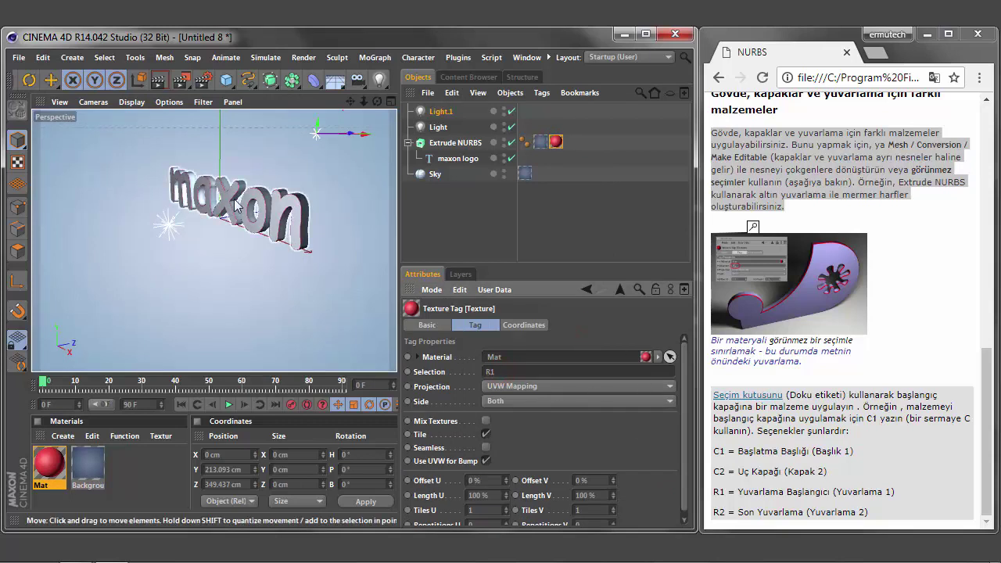
{"action": "scroll", "coordinate": [234, 198], "scroll_direction": "up", "scroll_amount": 3}
{"action": "scroll", "coordinate": [234, 198], "scroll_direction": "up", "scroll_amount": 3}
{"action": "scroll", "coordinate": [233, 199], "scroll_direction": "down", "scroll_amount": 5}
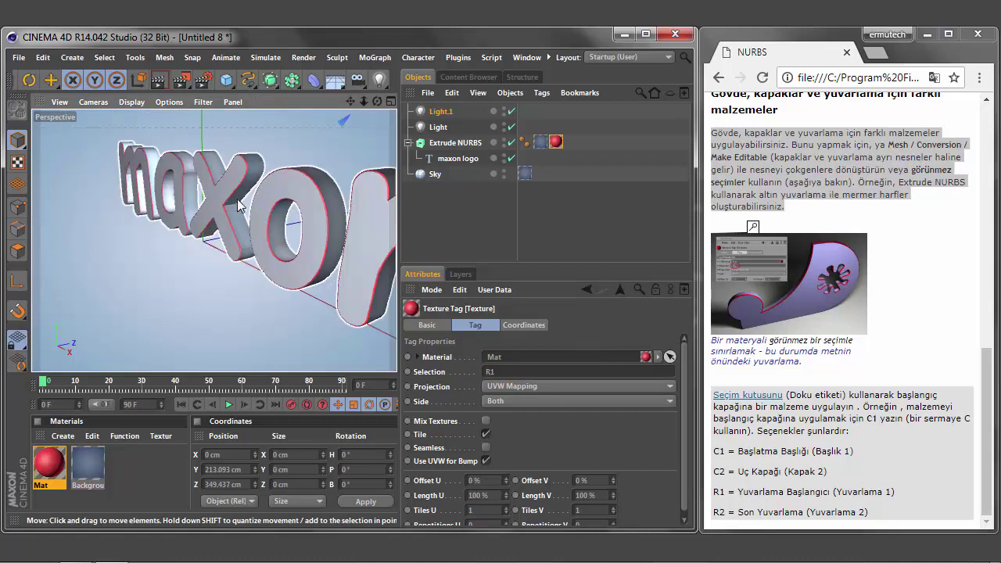
{"action": "left_click_drag", "start_coordinate": [374, 108], "coordinate": [336, 126]}
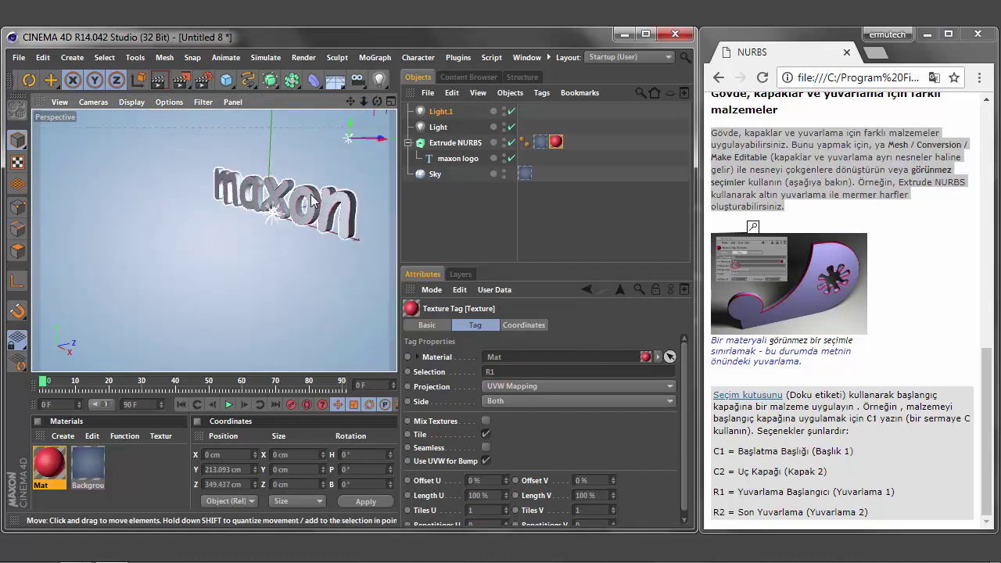
Duplicate the material tag and set the copy's selection to end rounding R2
{"action": "left_click", "coordinate": [558, 148]}
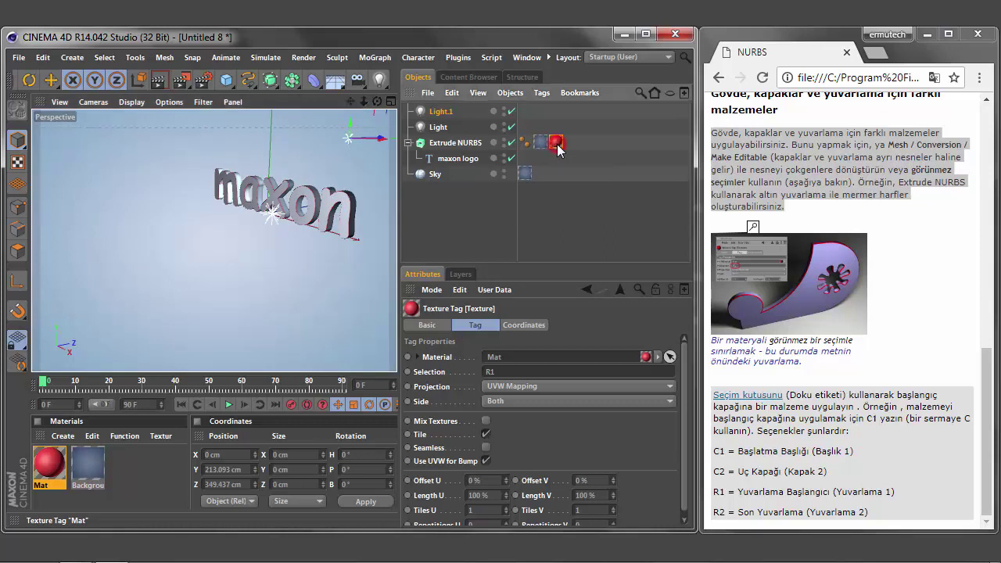
{"action": "left_click_drag", "start_coordinate": [576, 143], "coordinate": [573, 143], "text": "ctrl"}
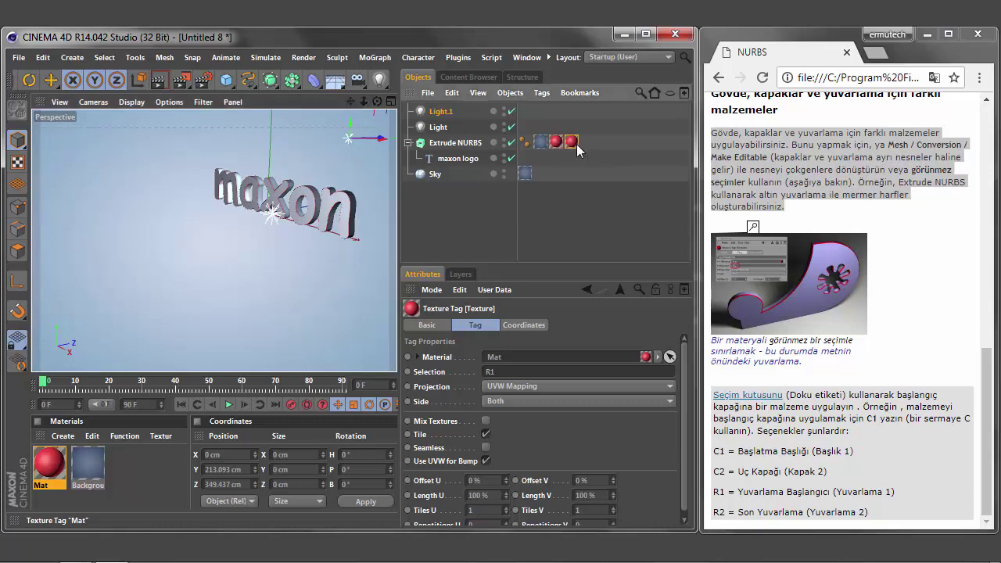
{"action": "left_click", "coordinate": [496, 372]}
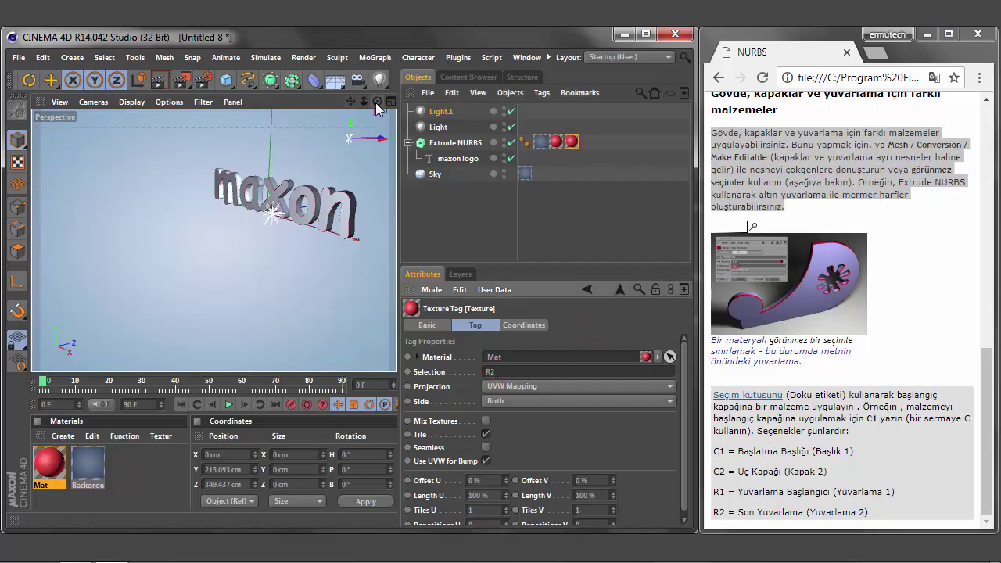
Orbit and zoom around the letters to inspect them, then select Extrude NURBS
{"action": "left_click_drag", "start_coordinate": [377, 102], "coordinate": [336, 106]}
{"action": "scroll", "coordinate": [227, 169], "scroll_direction": "up", "scroll_amount": 3}
{"action": "scroll", "coordinate": [227, 169], "scroll_direction": "up", "scroll_amount": 3}
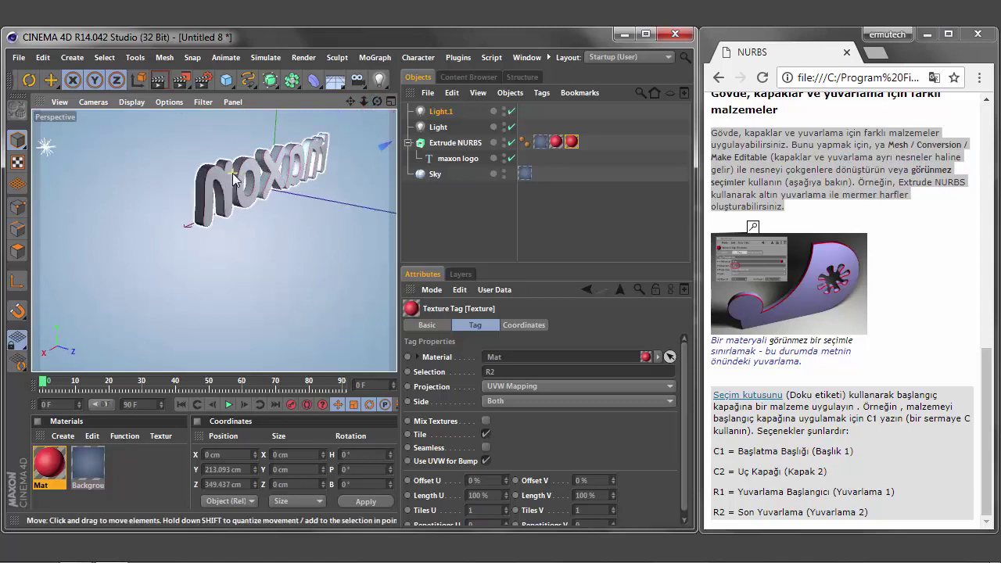
{"action": "scroll", "coordinate": [228, 169], "scroll_direction": "up", "scroll_amount": 4}
{"action": "mouse_move", "coordinate": [377, 103]}
{"action": "left_mouse_down"}
{"action": "mouse_move", "coordinate": [351, 125]}
{"action": "mouse_move", "coordinate": [377, 102]}
{"action": "left_mouse_up"}
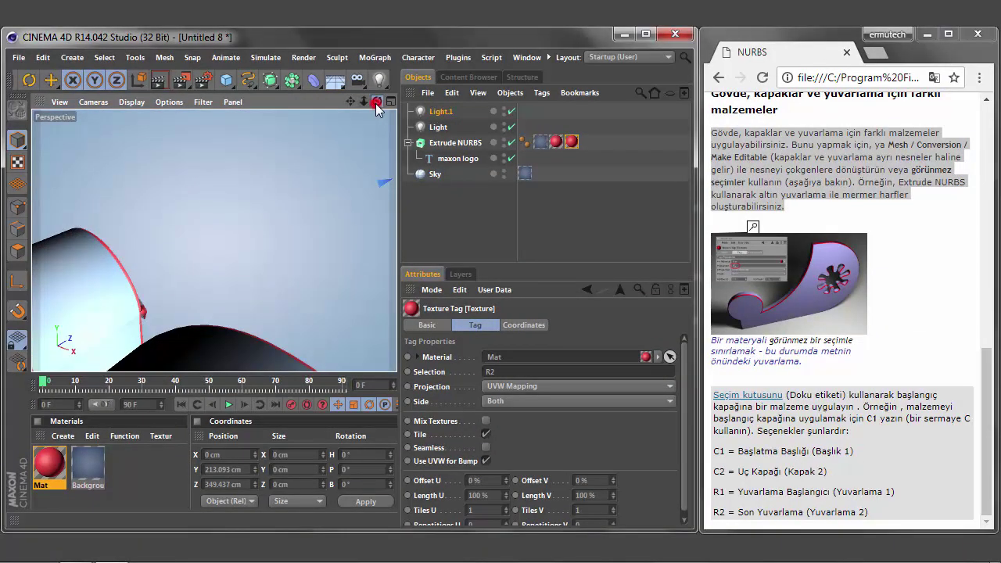
{"action": "left_click_drag", "start_coordinate": [377, 102], "coordinate": [350, 102]}
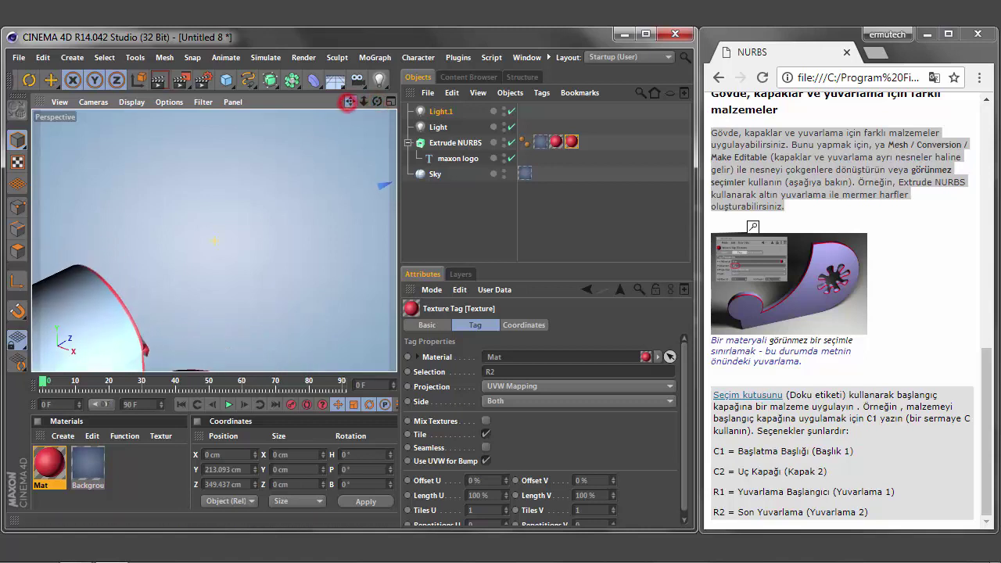
{"action": "scroll", "coordinate": [183, 250], "scroll_direction": "down", "scroll_amount": 5}
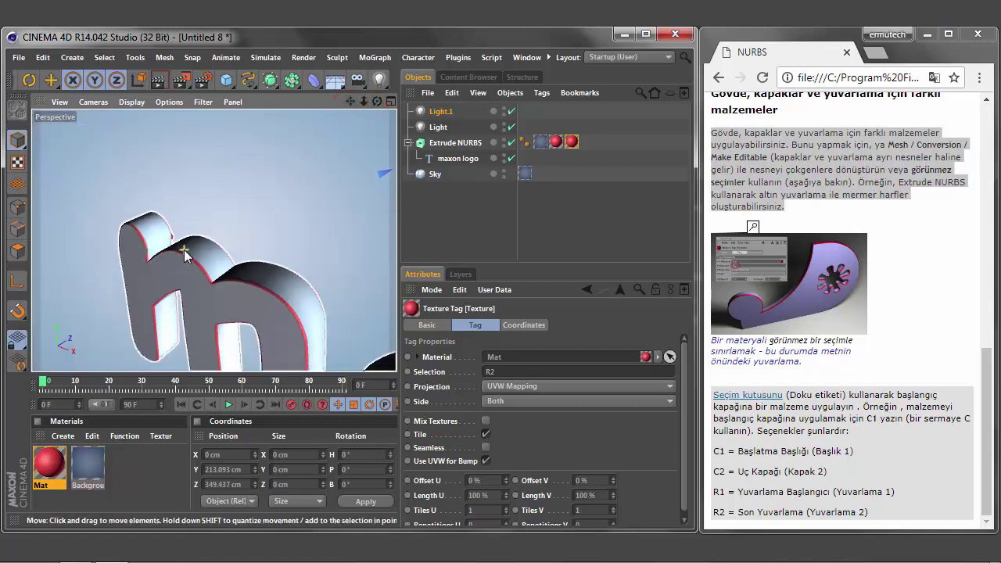
{"action": "mouse_move", "coordinate": [377, 102]}
{"action": "left_mouse_down"}
{"action": "mouse_move", "coordinate": [350, 102]}
{"action": "mouse_move", "coordinate": [266, 189]}
{"action": "left_mouse_up"}
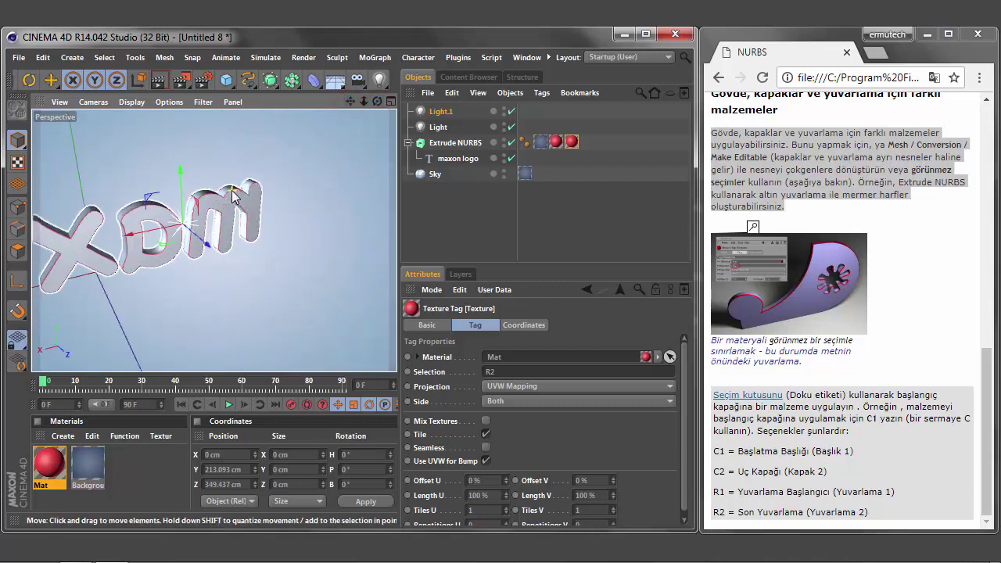
{"action": "mouse_move", "coordinate": [377, 102]}
{"action": "left_mouse_down"}
{"action": "mouse_move", "coordinate": [386, 108]}
{"action": "mouse_move", "coordinate": [364, 103]}
{"action": "left_mouse_up"}
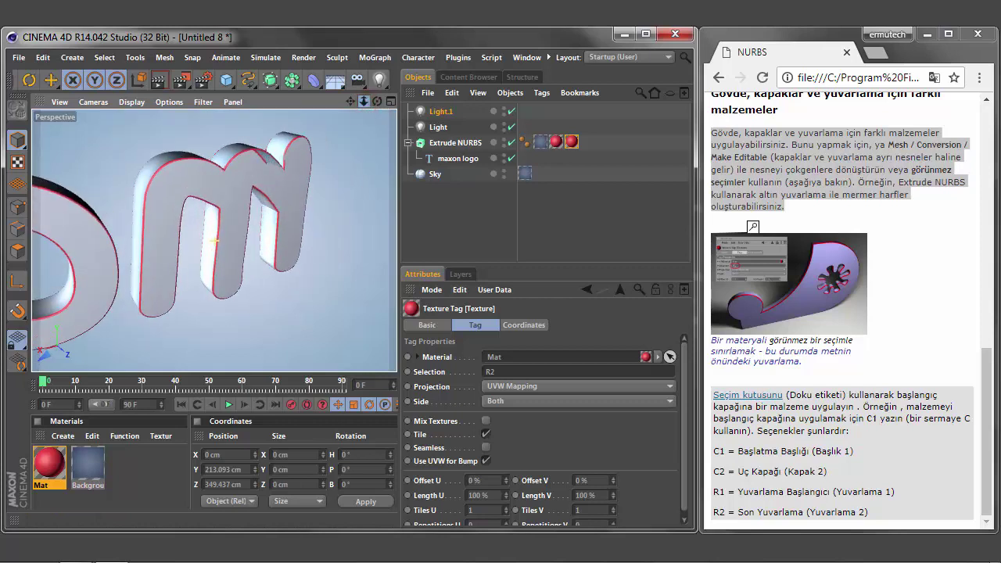
{"action": "left_click", "coordinate": [266, 177]}
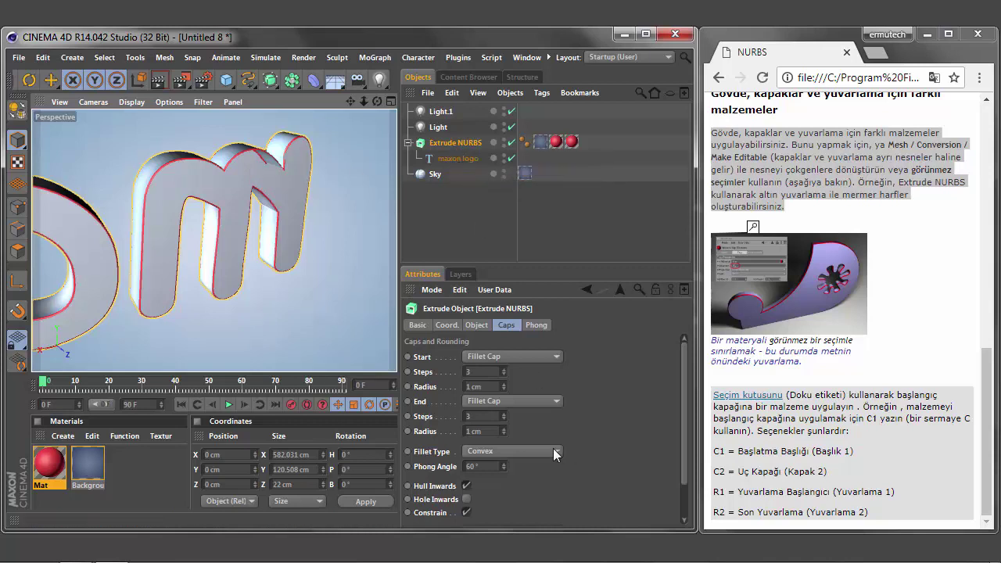
Compare Hull Inwards, Hole Inwards and Constrain on the fillet caps, leaving Constrain on
{"action": "left_click", "coordinate": [466, 487]}
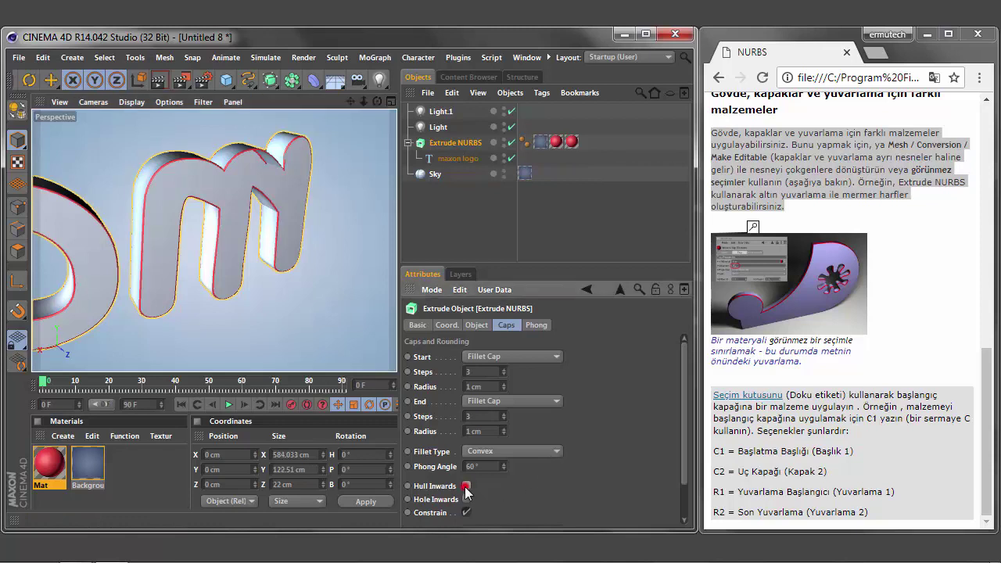
{"action": "left_click", "coordinate": [466, 486]}
{"action": "left_click", "coordinate": [467, 500]}
{"action": "left_click", "coordinate": [467, 499]}
{"action": "left_click", "coordinate": [466, 500]}
{"action": "left_click", "coordinate": [467, 500]}
{"action": "left_click", "coordinate": [466, 513]}
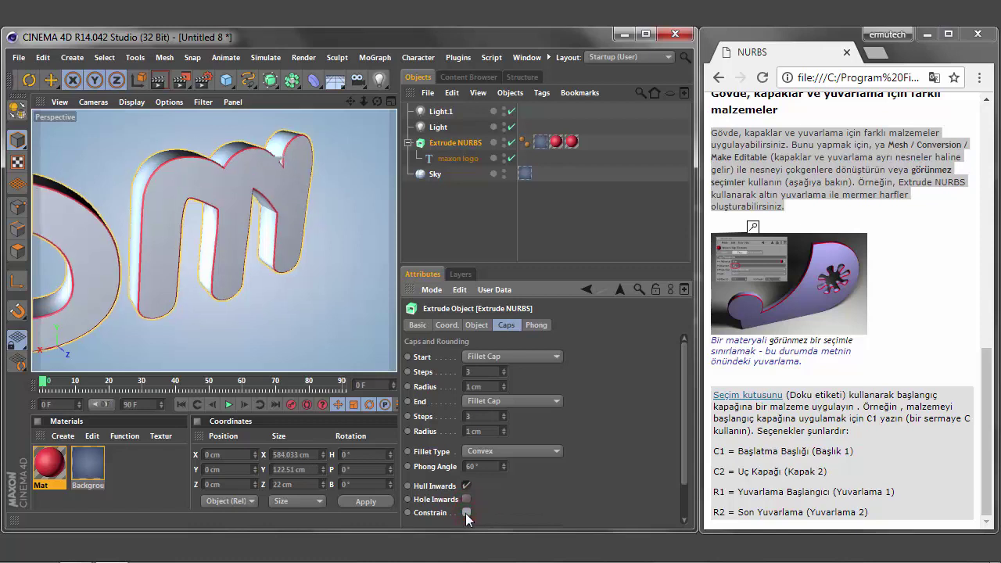
{"action": "left_click", "coordinate": [466, 513]}
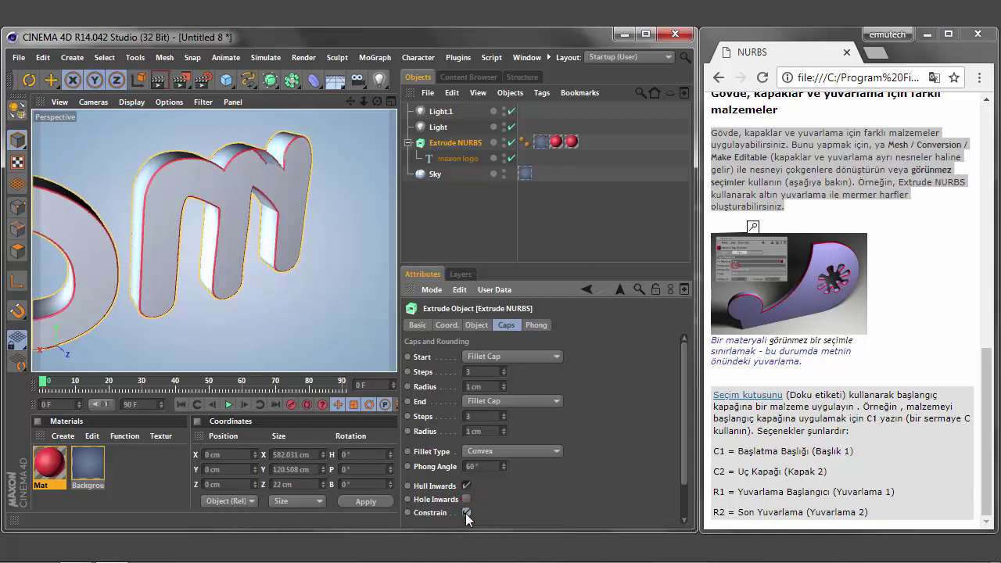
{"action": "left_click", "coordinate": [465, 513]}
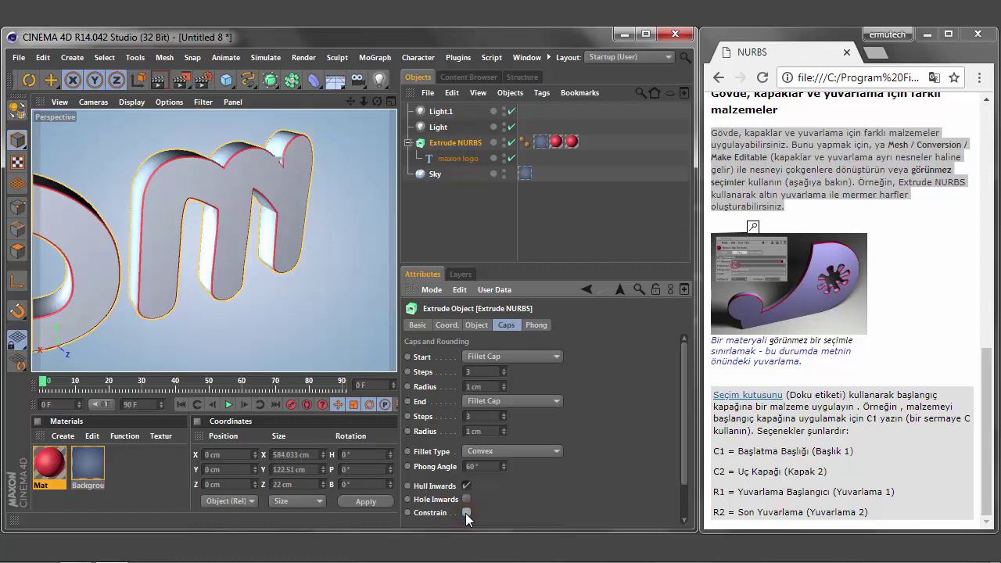
{"action": "left_click", "coordinate": [465, 512]}
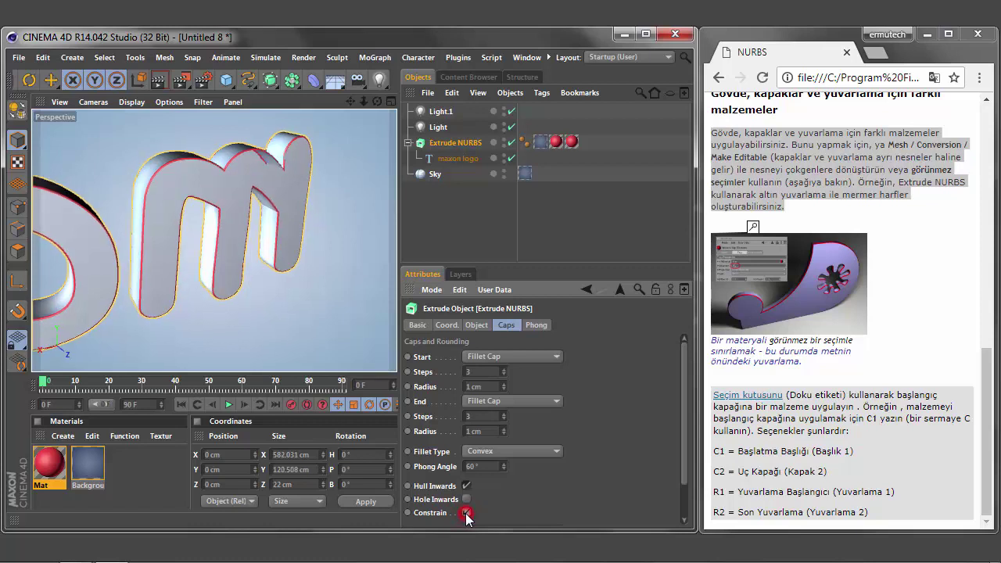
Set the extrusion's Subdivision to 3 after trying Flip Normals and Hierarchical
{"action": "left_click", "coordinate": [475, 327]}
{"action": "left_click", "coordinate": [473, 401]}
{"action": "left_click", "coordinate": [473, 414]}
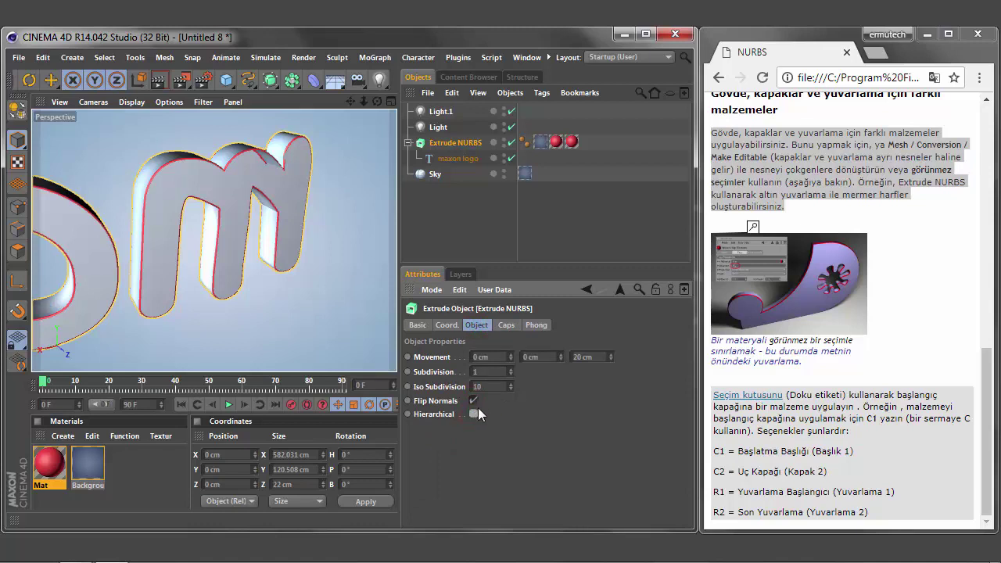
{"action": "left_click", "coordinate": [511, 369]}
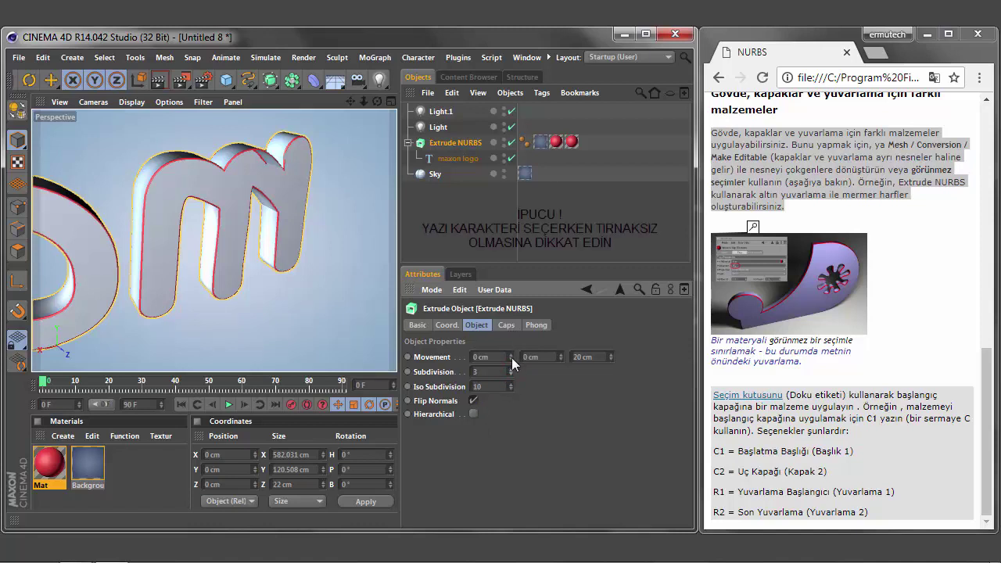
Set the start fillet cap radius to 3 cm
{"action": "left_click", "coordinate": [509, 325]}
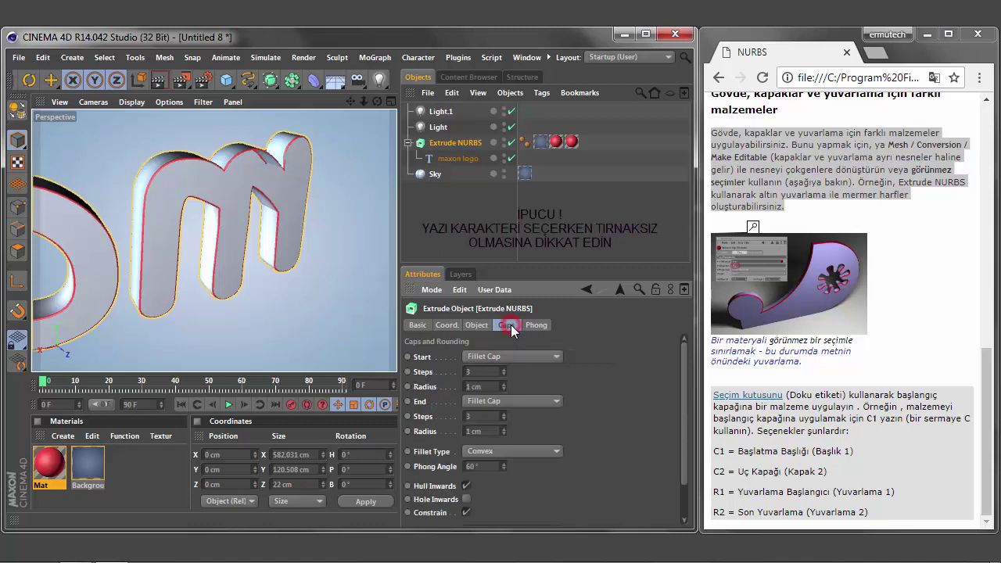
{"action": "left_click", "coordinate": [504, 384]}
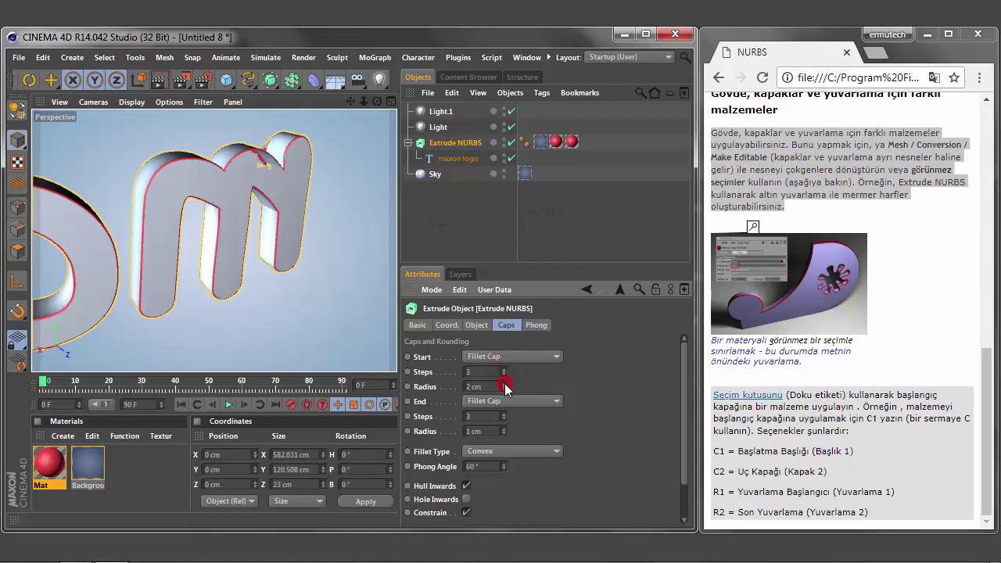
{"action": "left_click", "coordinate": [504, 389]}
{"action": "left_click", "coordinate": [504, 389]}
{"action": "scroll", "coordinate": [284, 157], "scroll_direction": "up", "scroll_amount": 2}
{"action": "scroll", "coordinate": [284, 157], "scroll_direction": "up", "scroll_amount": 2}
{"action": "scroll", "coordinate": [284, 157], "scroll_direction": "up", "scroll_amount": 2}
{"action": "scroll", "coordinate": [284, 157], "scroll_direction": "up", "scroll_amount": 2}
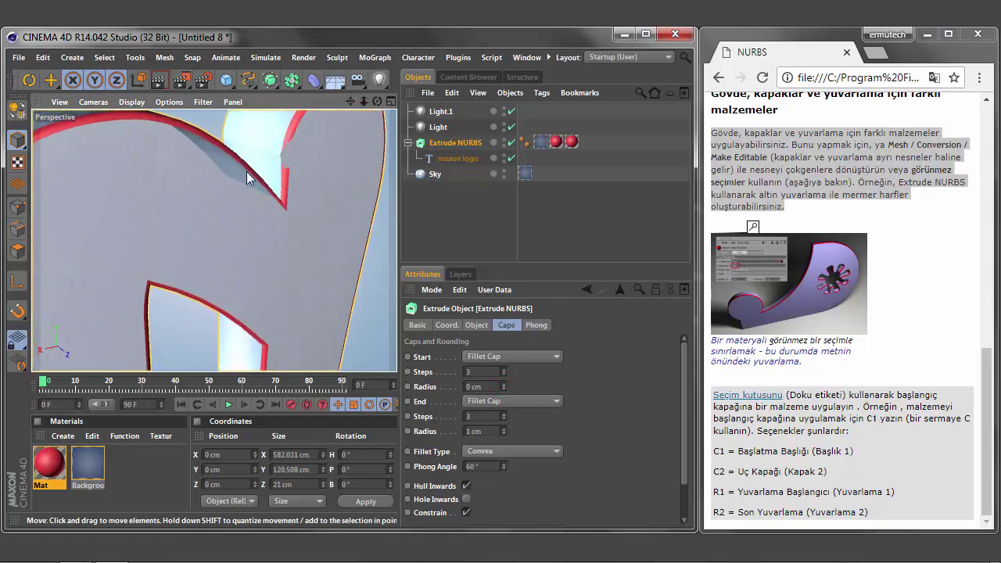
{"action": "left_click", "coordinate": [504, 384]}
{"action": "left_click", "coordinate": [504, 384]}
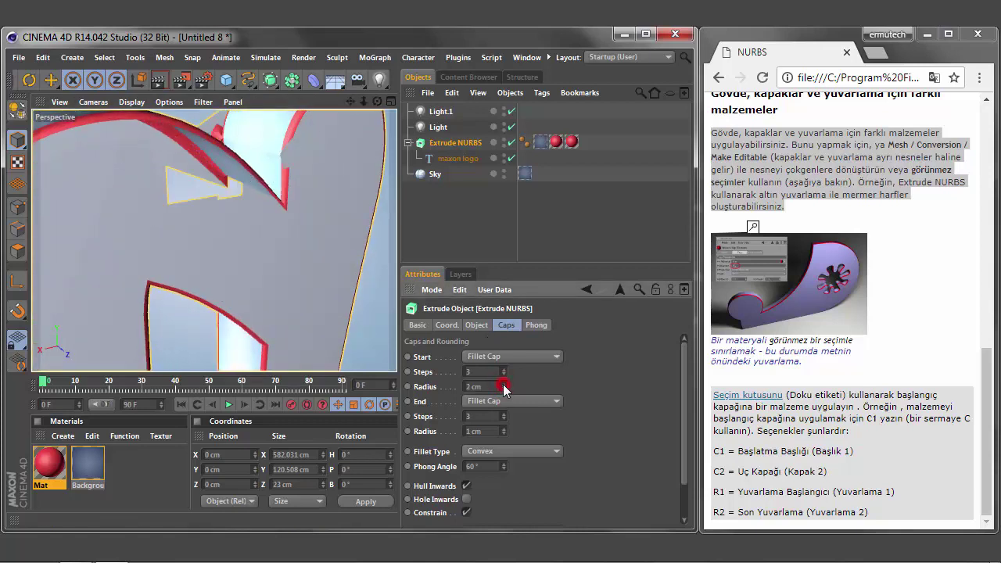
{"action": "left_click", "coordinate": [504, 385]}
Switch the viewport to Gouraud Shading (Lines) and pull the view back
{"action": "left_click", "coordinate": [131, 101]}
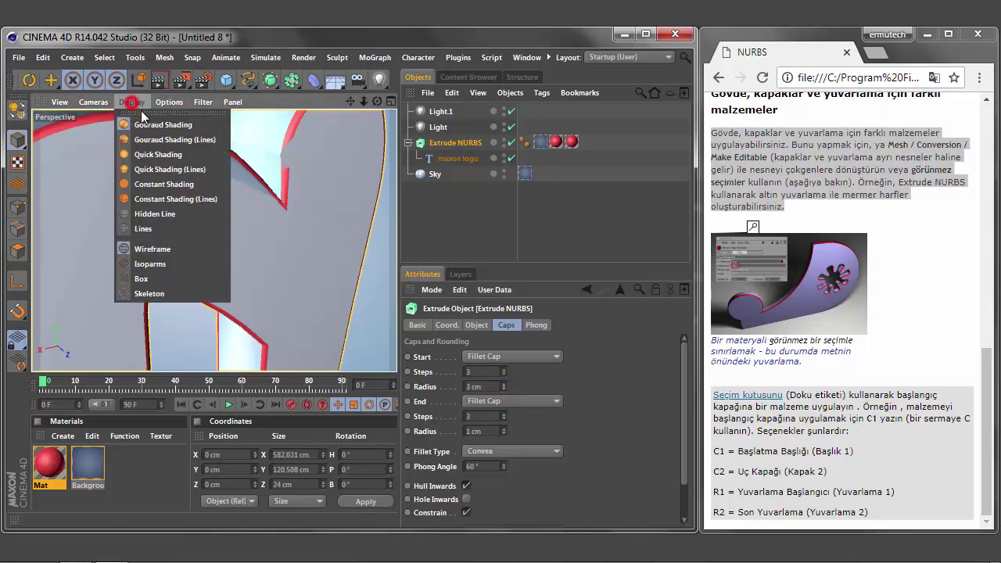
{"action": "left_click", "coordinate": [187, 142]}
{"action": "left_click_drag", "start_coordinate": [363, 108], "coordinate": [383, 133]}
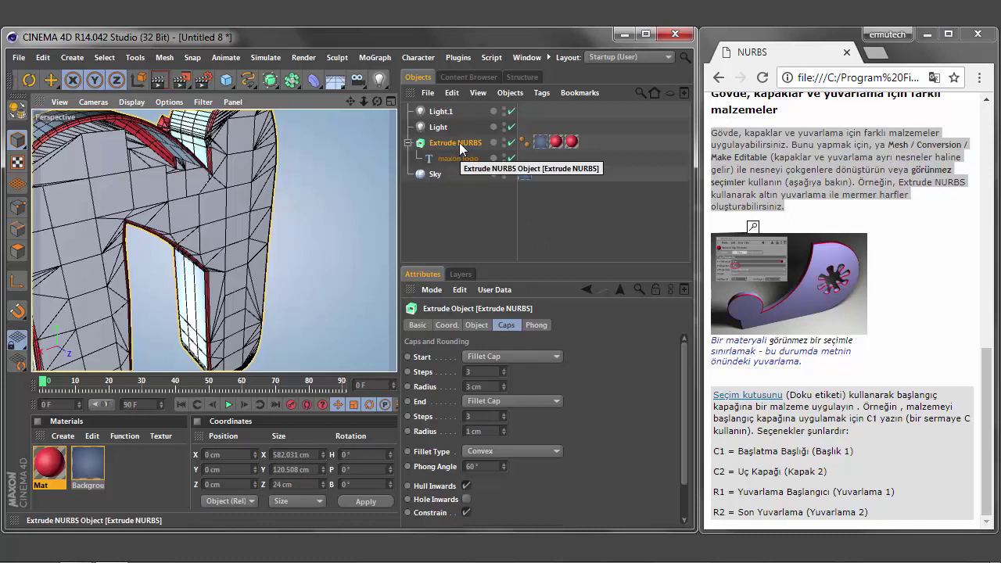
Review the extrusion's Object, Caps, Coord and Basic tabs, then select the maxon logo text
{"action": "left_click", "coordinate": [475, 325]}
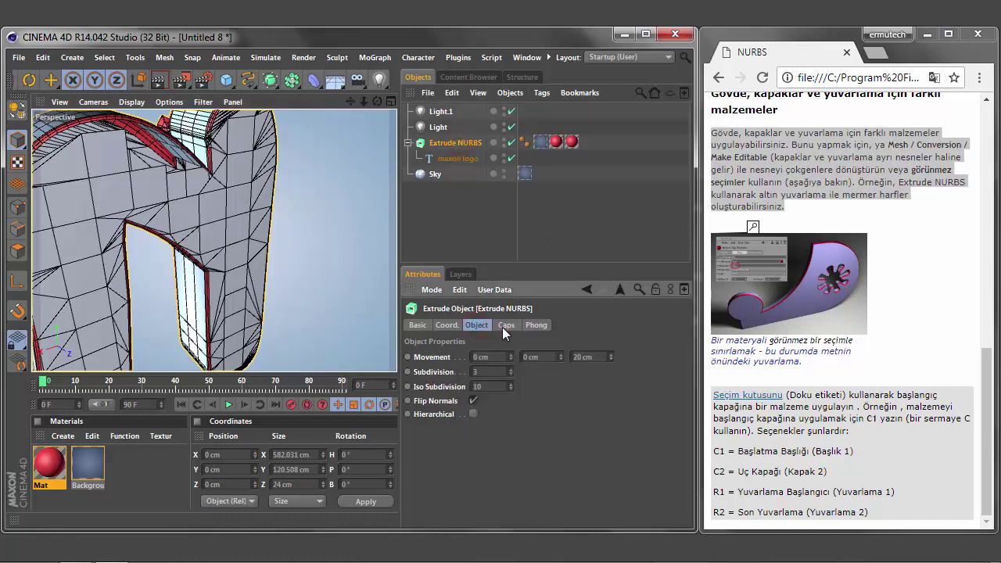
{"action": "left_click", "coordinate": [502, 327]}
{"action": "left_click", "coordinate": [448, 325]}
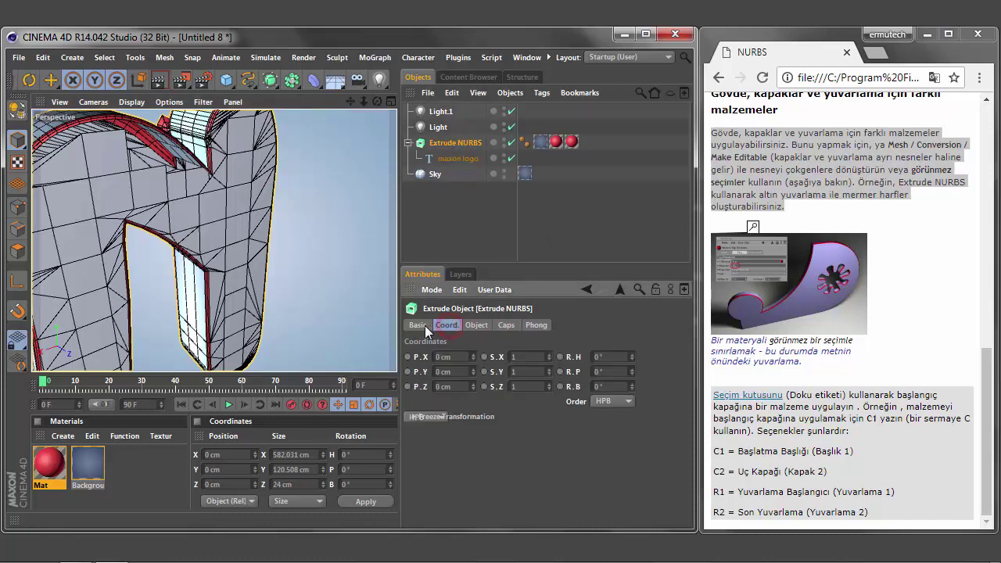
{"action": "left_click", "coordinate": [425, 326]}
{"action": "left_click", "coordinate": [478, 325]}
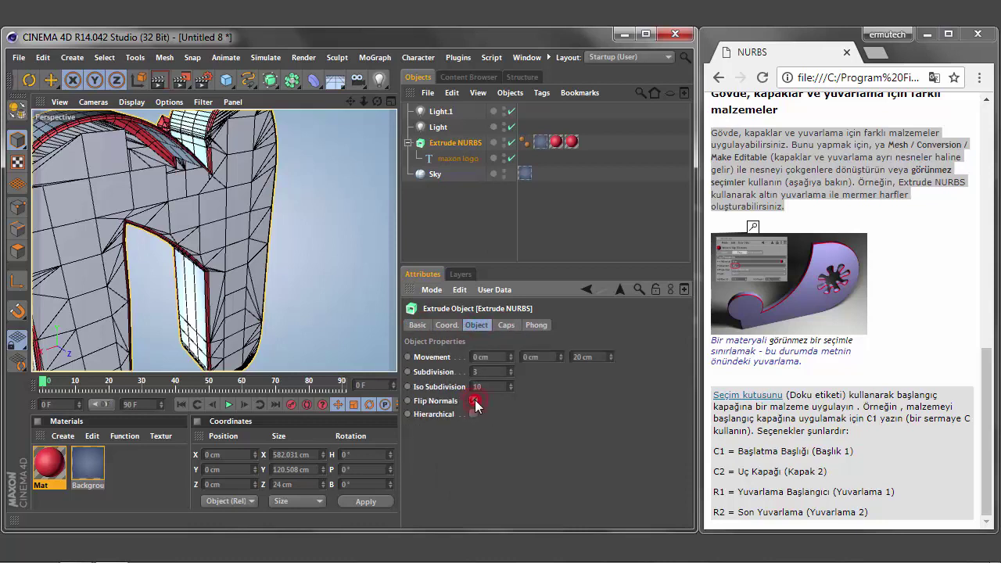
{"action": "left_click", "coordinate": [458, 160]}
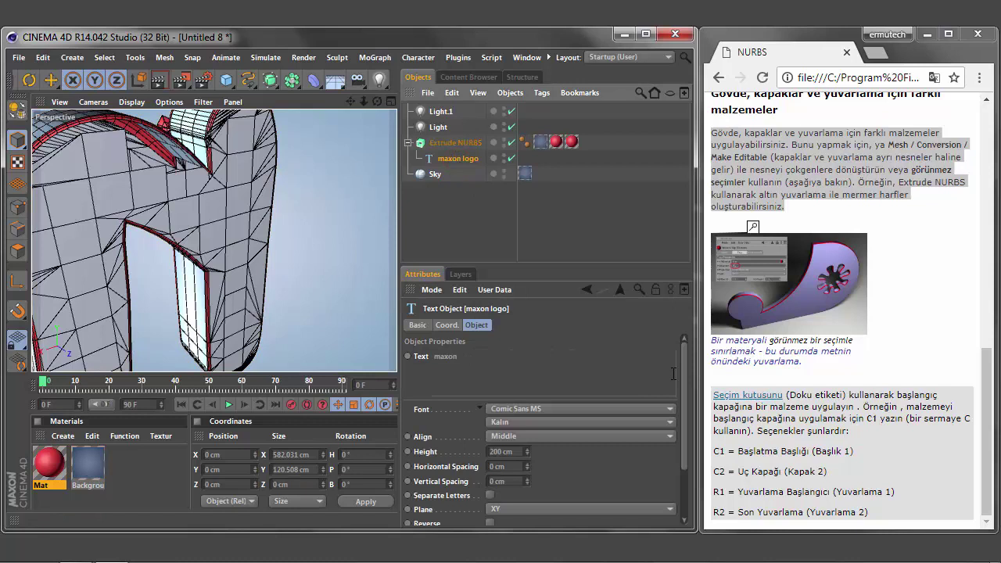
Set the text's Intermediate Points to Natural
{"action": "left_click_drag", "start_coordinate": [684, 362], "coordinate": [687, 419]}
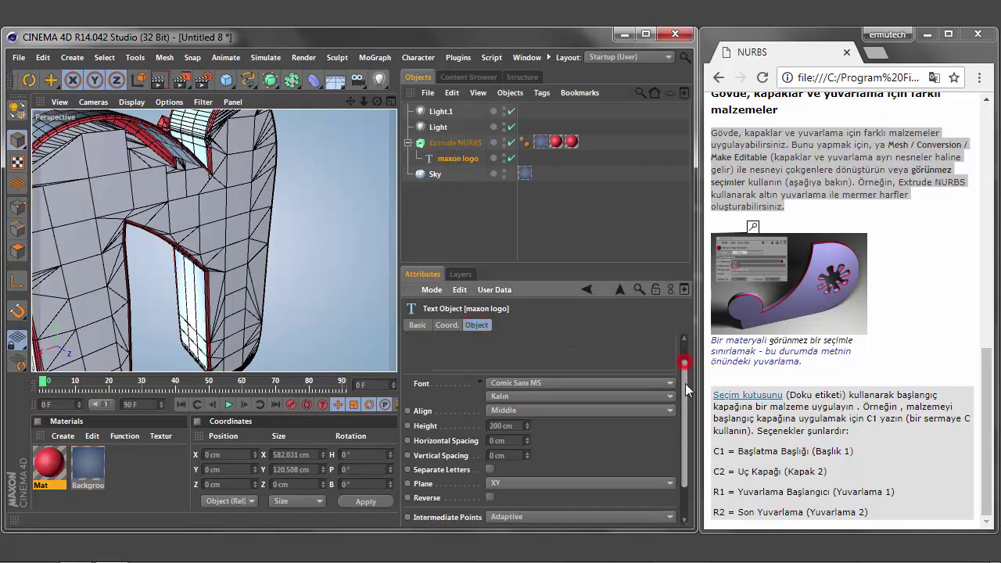
{"action": "left_click", "coordinate": [667, 472]}
{"action": "left_click", "coordinate": [542, 507]}
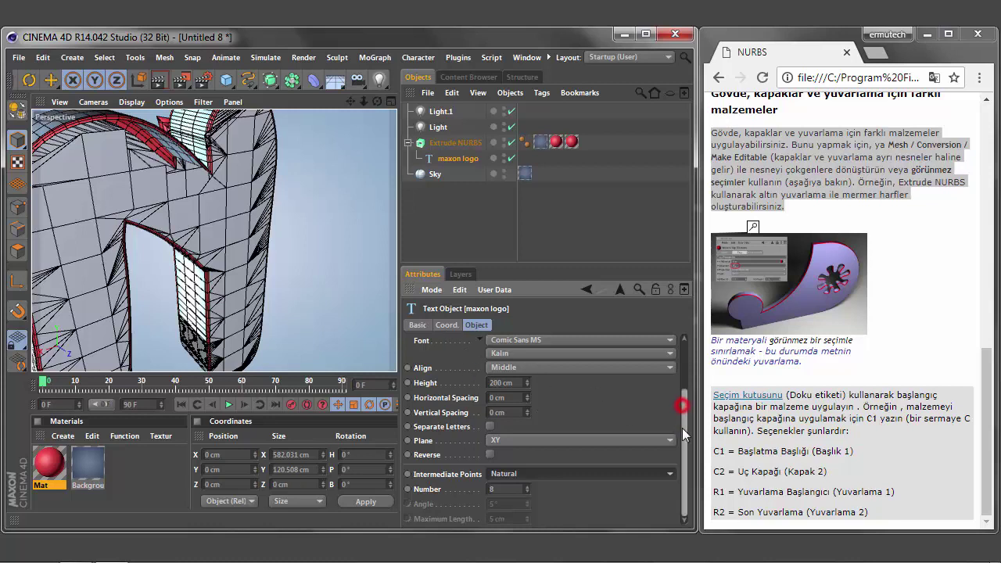
Change the text's font style from Kalın to Normal
{"action": "left_click", "coordinate": [422, 323]}
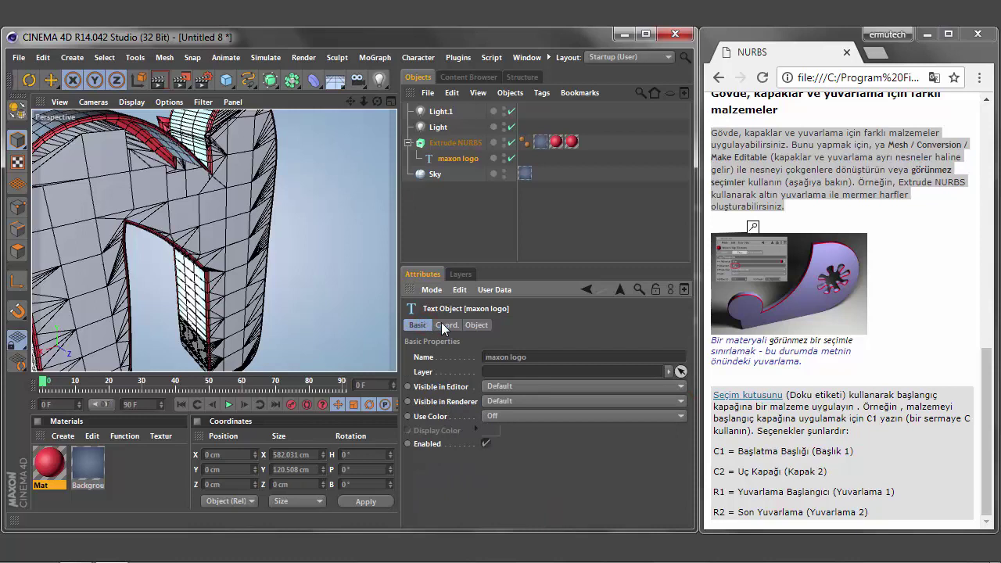
{"action": "left_click", "coordinate": [447, 325]}
{"action": "left_click", "coordinate": [476, 324]}
{"action": "mouse_move", "coordinate": [686, 380]}
{"action": "left_mouse_down"}
{"action": "mouse_move", "coordinate": [687, 440]}
{"action": "mouse_move", "coordinate": [685, 422]}
{"action": "left_mouse_up"}
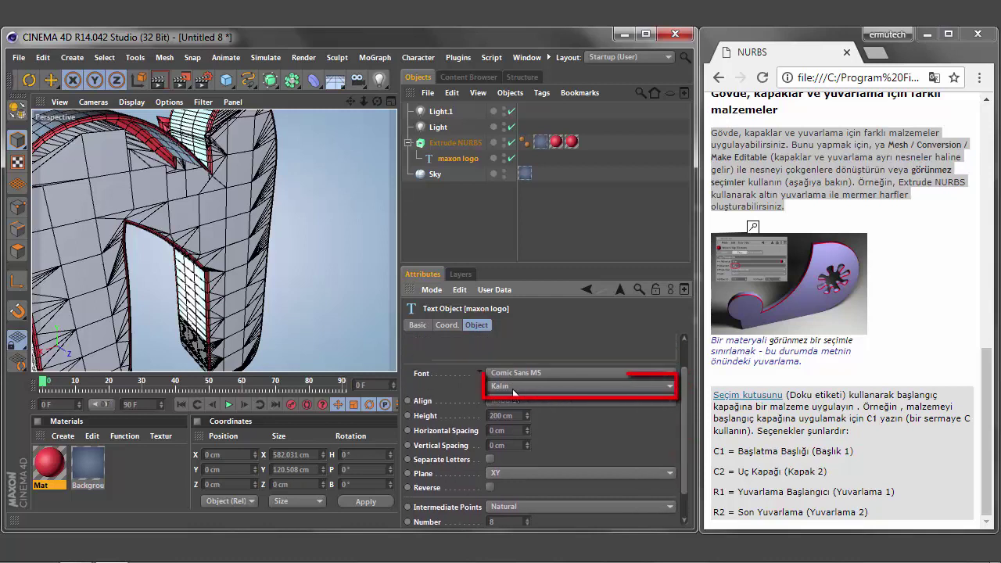
{"action": "left_click", "coordinate": [645, 386]}
{"action": "left_click", "coordinate": [542, 426]}
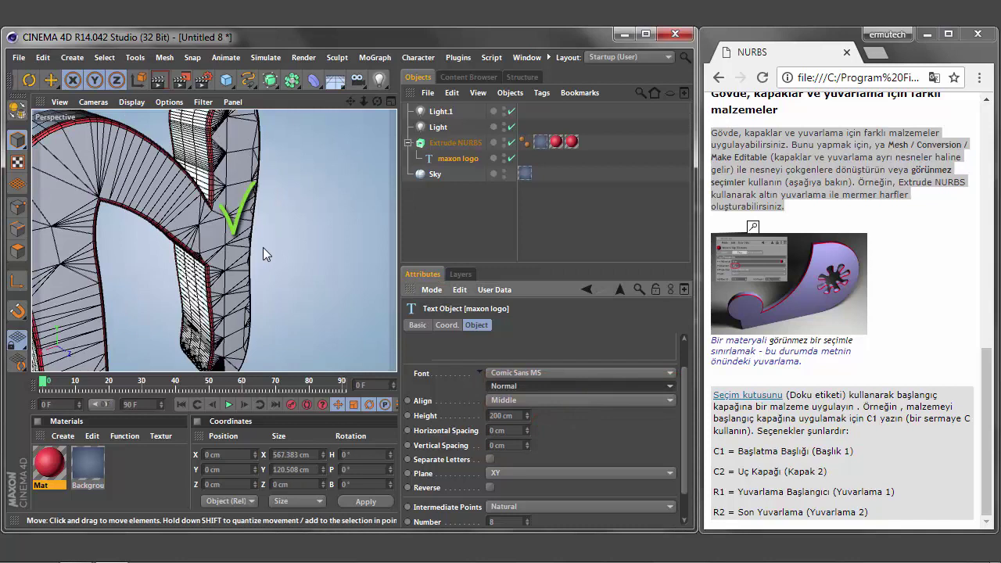
Zoom out, face maxon toward the camera and switch to Gouraud Shading
{"action": "scroll", "coordinate": [262, 247], "scroll_direction": "down", "scroll_amount": 1}
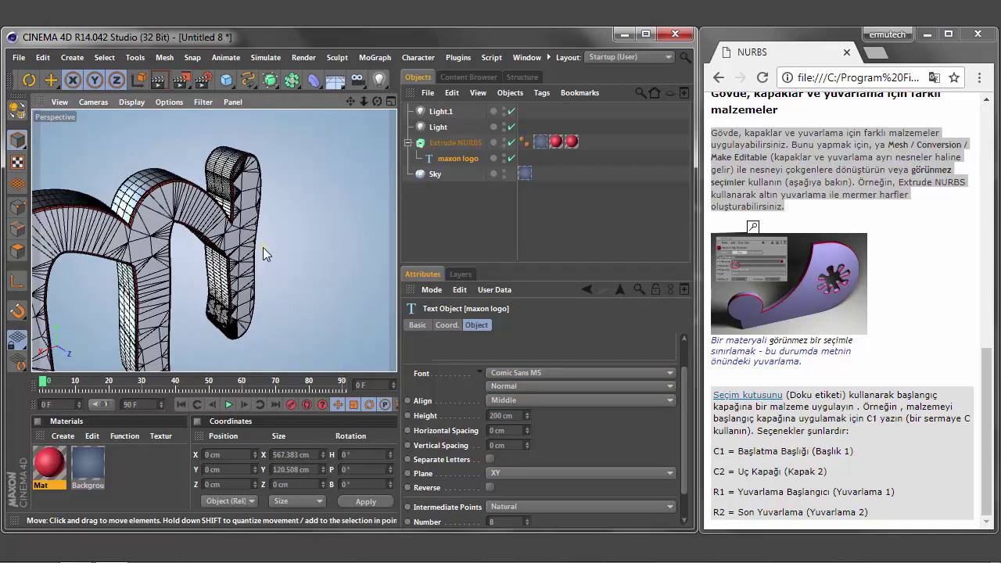
{"action": "scroll", "coordinate": [263, 247], "scroll_direction": "down", "scroll_amount": 1}
{"action": "scroll", "coordinate": [263, 247], "scroll_direction": "down", "scroll_amount": 2}
{"action": "scroll", "coordinate": [263, 247], "scroll_direction": "down", "scroll_amount": 1}
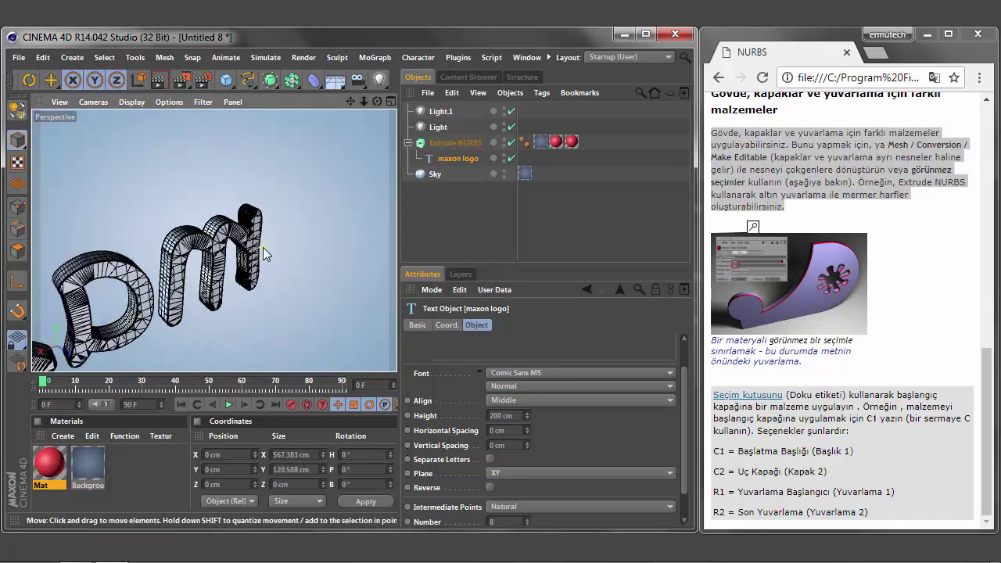
{"action": "scroll", "coordinate": [263, 247], "scroll_direction": "down", "scroll_amount": 1}
{"action": "scroll", "coordinate": [263, 247], "scroll_direction": "down", "scroll_amount": 2}
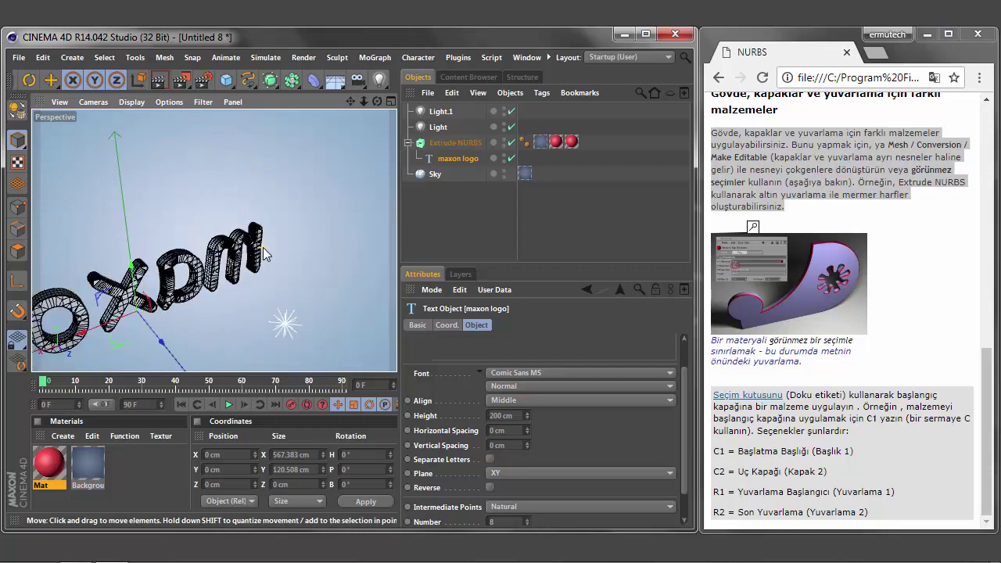
{"action": "scroll", "coordinate": [262, 247], "scroll_direction": "down", "scroll_amount": 2}
{"action": "left_click_drag", "start_coordinate": [377, 107], "coordinate": [376, 102]}
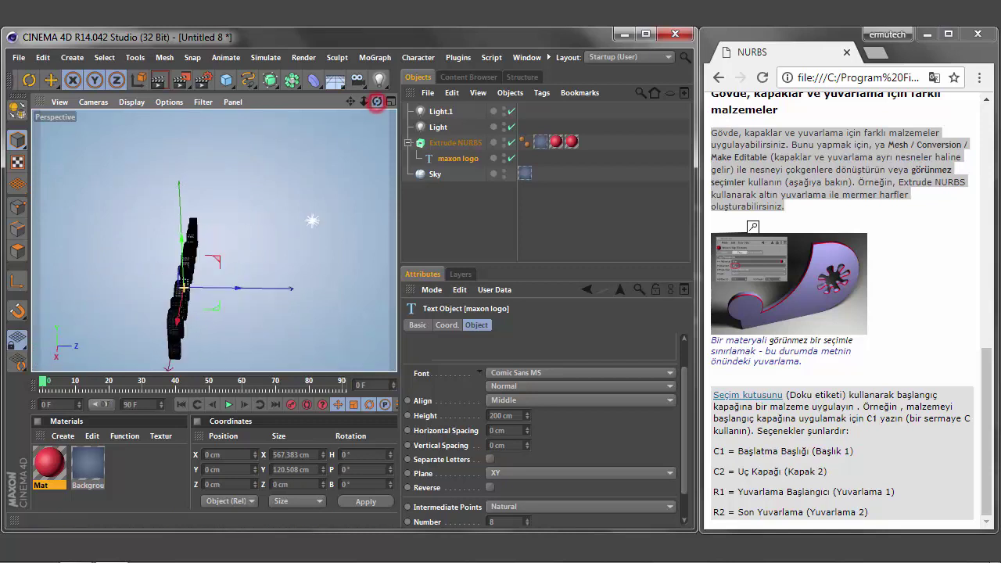
{"action": "left_click", "coordinate": [131, 102]}
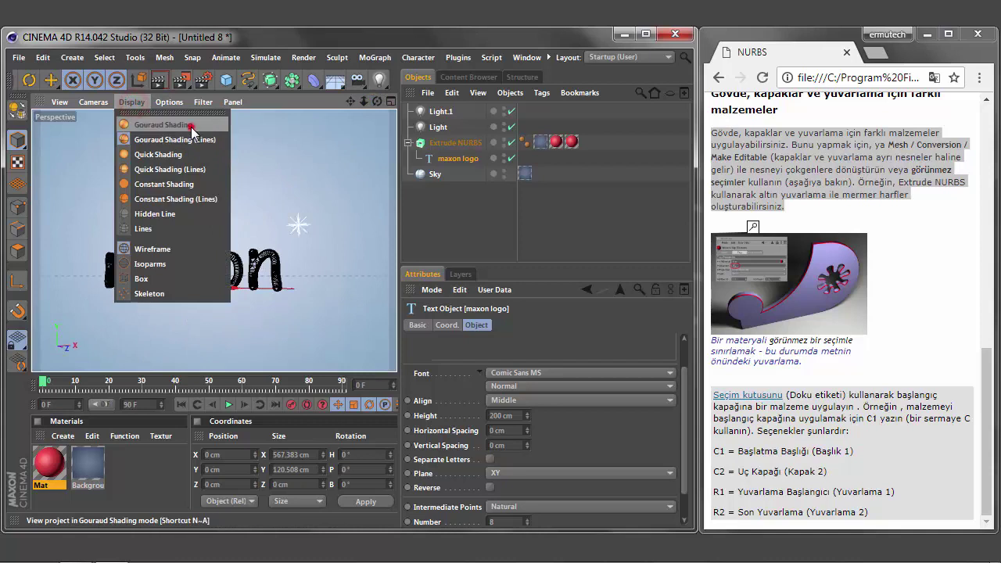
{"action": "left_click", "coordinate": [188, 124]}
Zoom, orbit and pan around the red-rimmed letters to inspect them from several angles
{"action": "scroll", "coordinate": [158, 290], "scroll_direction": "up", "scroll_amount": 3}
{"action": "scroll", "coordinate": [157, 290], "scroll_direction": "up", "scroll_amount": 2}
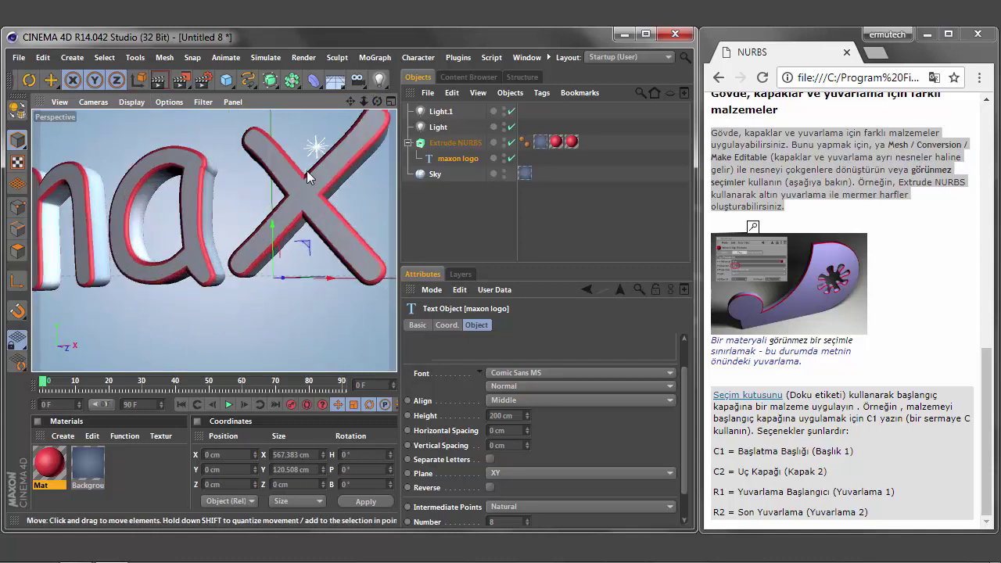
{"action": "mouse_move", "coordinate": [378, 106]}
{"action": "left_mouse_down"}
{"action": "mouse_move", "coordinate": [329, 121]}
{"action": "mouse_move", "coordinate": [336, 117]}
{"action": "mouse_move", "coordinate": [378, 101]}
{"action": "mouse_move", "coordinate": [143, 228]}
{"action": "left_mouse_up"}
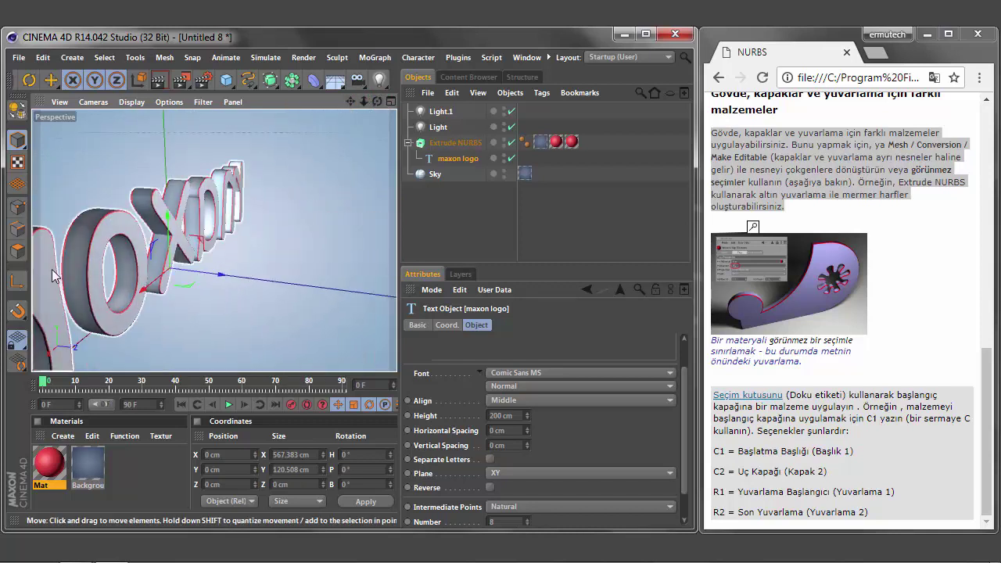
{"action": "left_click_drag", "start_coordinate": [53, 275], "coordinate": [138, 233]}
{"action": "left_click_drag", "start_coordinate": [376, 101], "coordinate": [377, 101]}
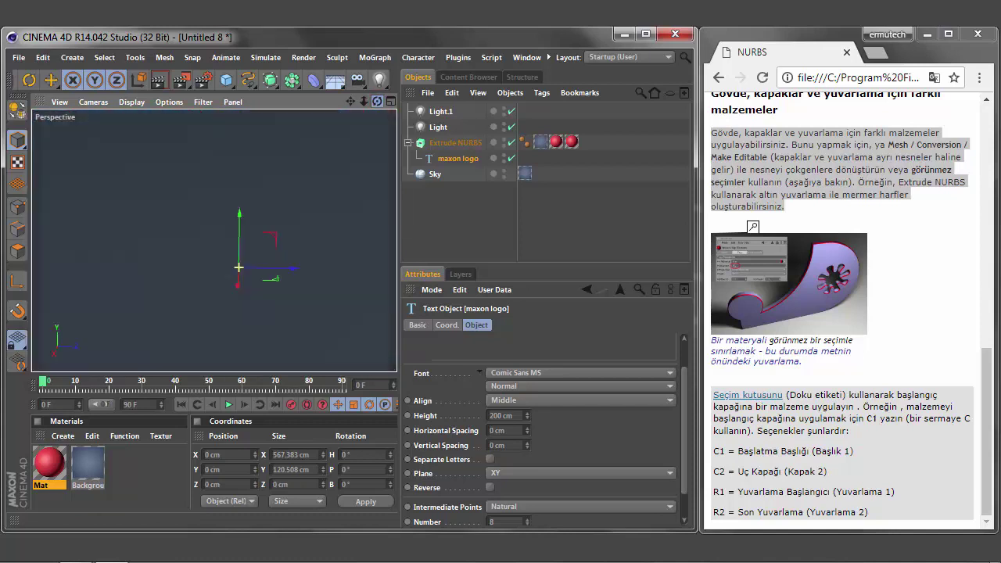
{"action": "mouse_move", "coordinate": [377, 102]}
{"action": "left_mouse_down"}
{"action": "mouse_move", "coordinate": [333, 141]}
{"action": "mouse_move", "coordinate": [281, 148]}
{"action": "mouse_move", "coordinate": [391, 188]}
{"action": "mouse_move", "coordinate": [396, 281]}
{"action": "mouse_move", "coordinate": [349, 103]}
{"action": "mouse_move", "coordinate": [376, 101]}
{"action": "left_mouse_up"}
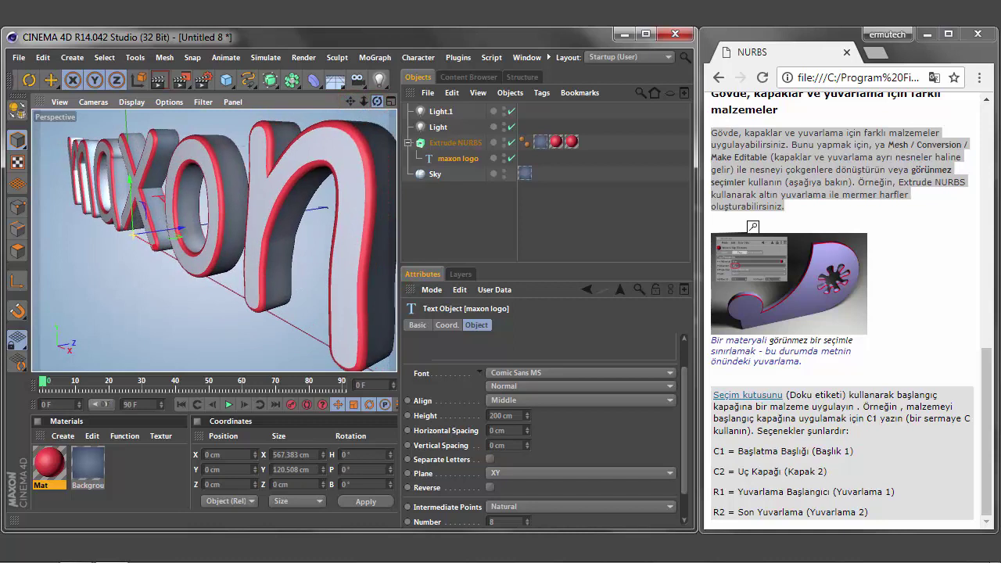
{"action": "mouse_move", "coordinate": [350, 102]}
{"action": "left_mouse_down"}
{"action": "mouse_move", "coordinate": [379, 107]}
{"action": "mouse_move", "coordinate": [350, 103]}
{"action": "left_mouse_up"}
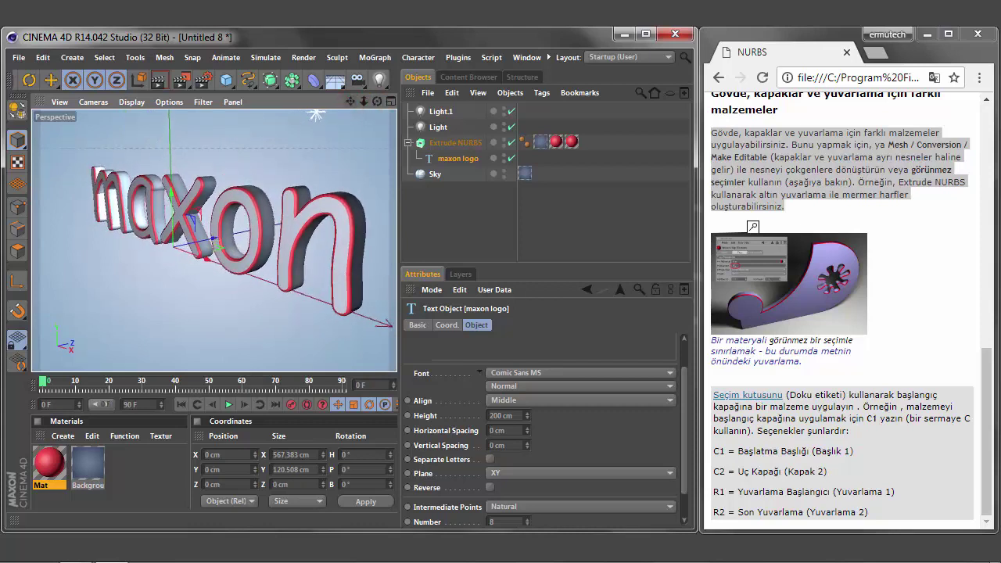
In the four-view layout, lower Light's red and warm-tint and dim Light.1
{"action": "left_click", "coordinate": [391, 102]}
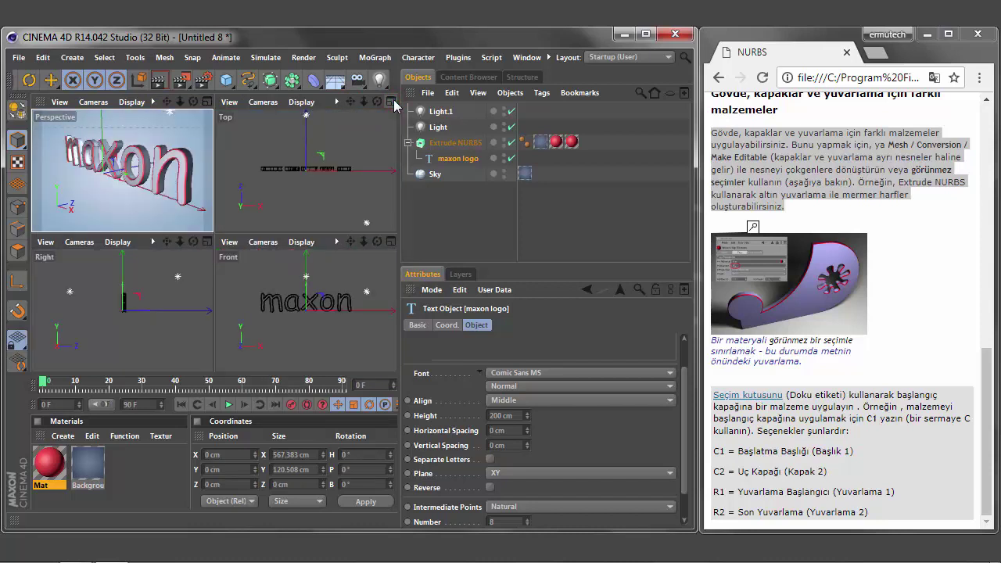
{"action": "left_click", "coordinate": [367, 223]}
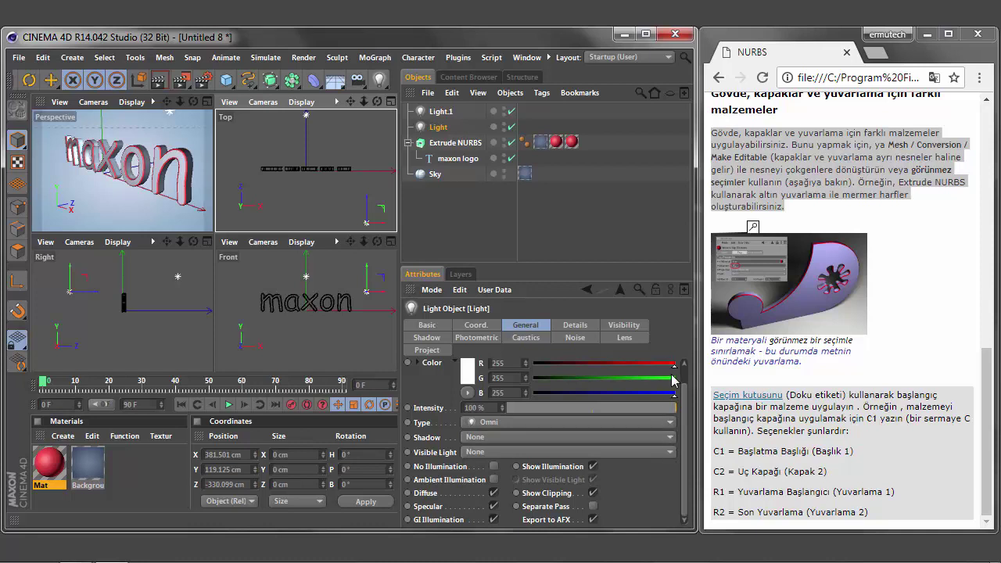
{"action": "left_click_drag", "start_coordinate": [673, 364], "coordinate": [670, 367]}
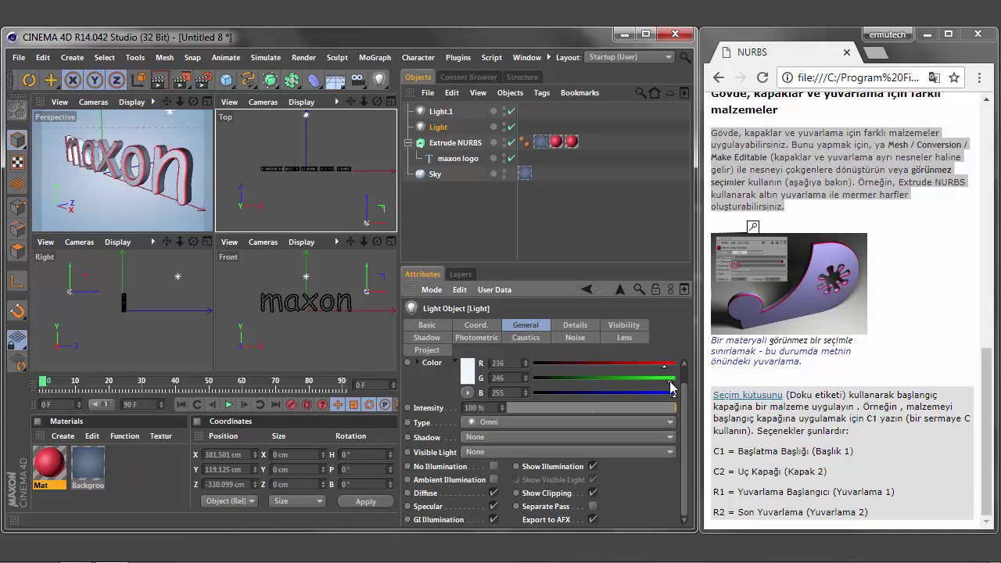
{"action": "left_click", "coordinate": [441, 112]}
{"action": "mouse_move", "coordinate": [674, 393]}
{"action": "left_mouse_down"}
{"action": "mouse_move", "coordinate": [663, 394]}
{"action": "mouse_move", "coordinate": [669, 381]}
{"action": "left_mouse_up"}
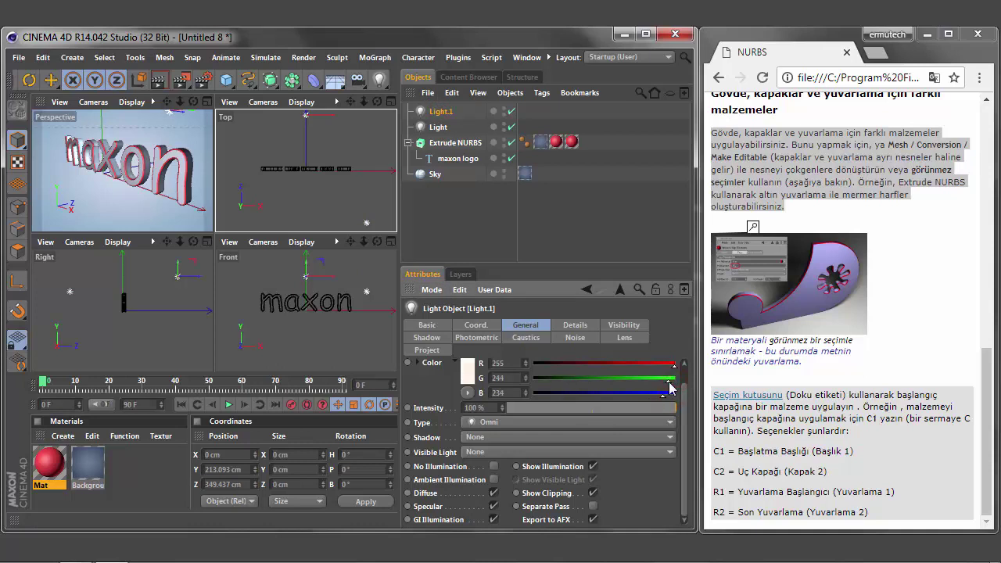
{"action": "left_click_drag", "start_coordinate": [509, 408], "coordinate": [492, 407]}
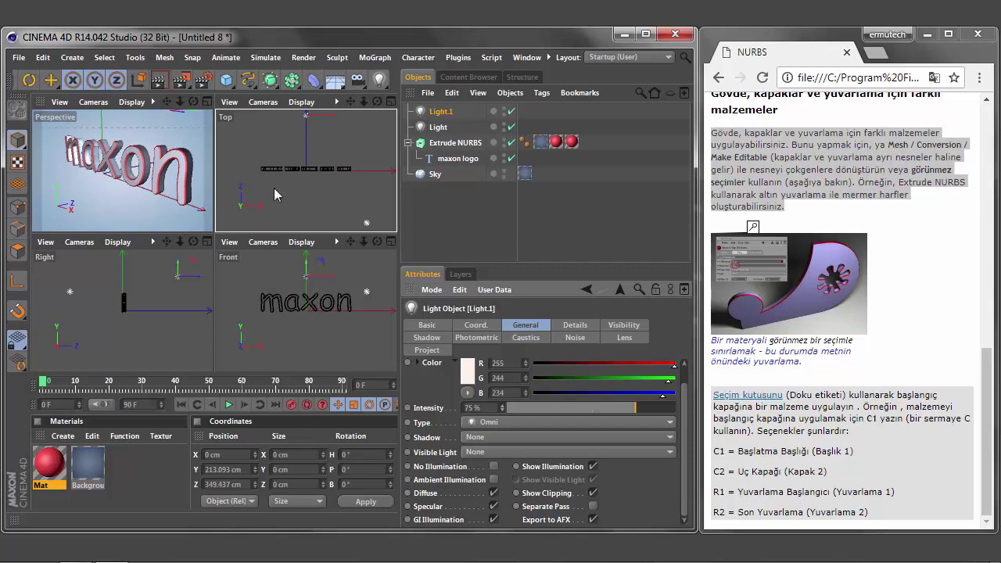
Duplicate Light as Light.2, move it left, tint it R 223, G 255, B 226 at 50%
{"action": "left_click", "coordinate": [438, 127]}
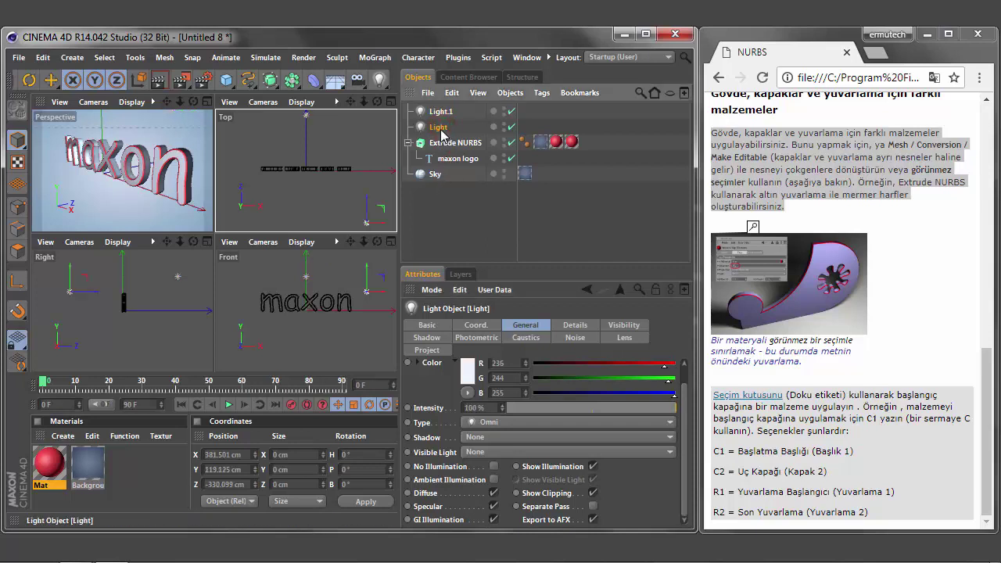
{"action": "left_click_drag", "start_coordinate": [440, 129], "coordinate": [438, 141], "text": "ctrl"}
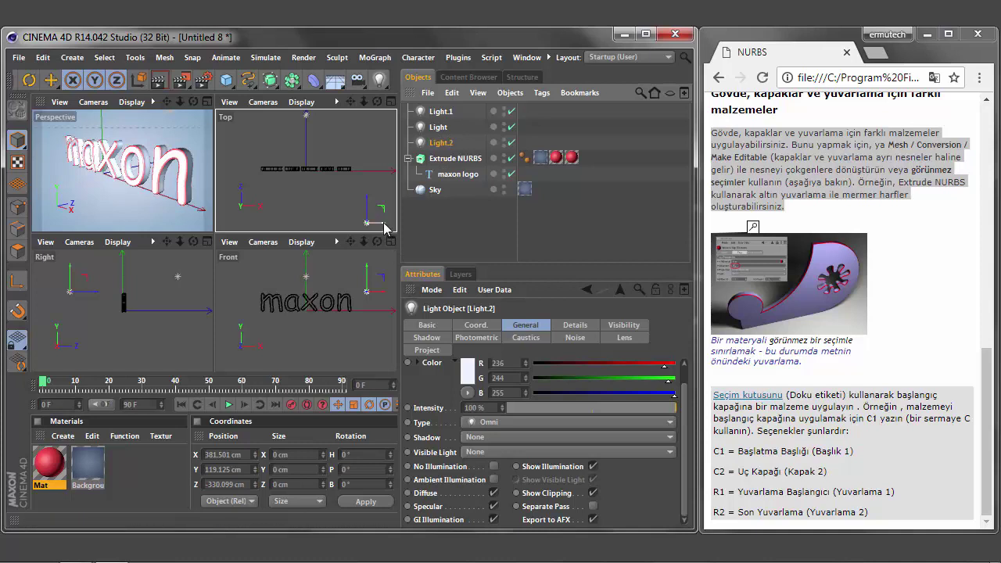
{"action": "left_click_drag", "start_coordinate": [385, 228], "coordinate": [249, 215]}
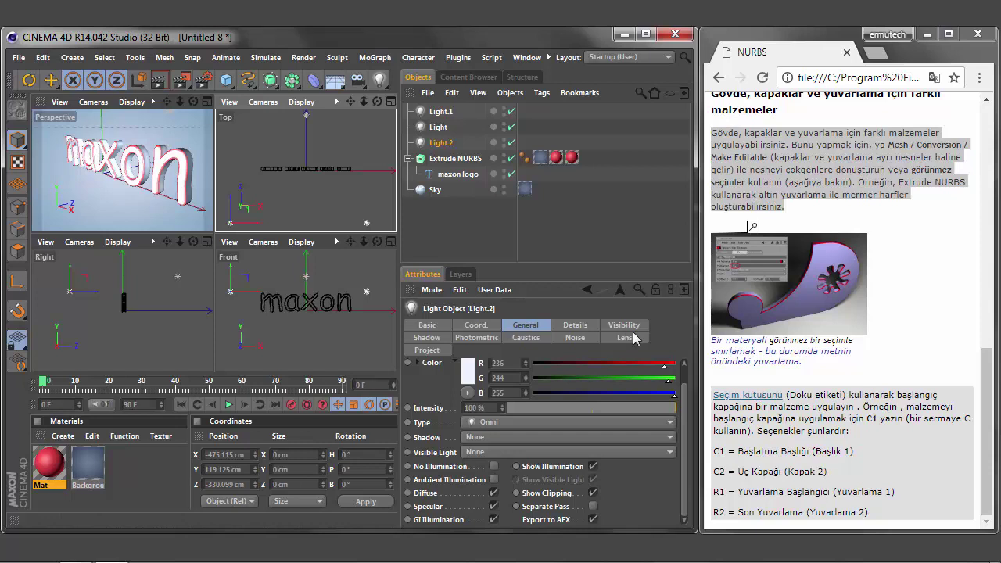
{"action": "left_click_drag", "start_coordinate": [673, 397], "coordinate": [663, 396]}
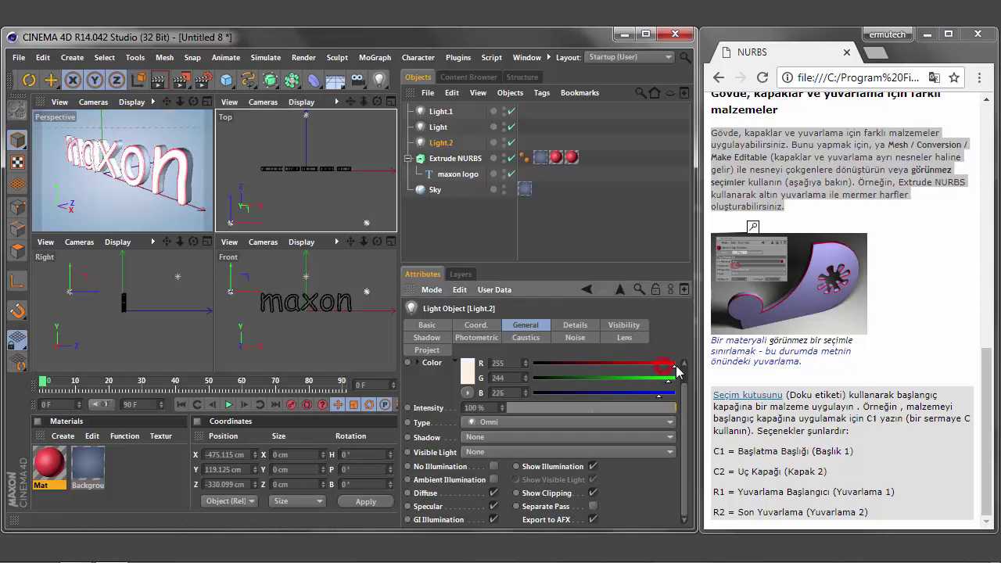
{"action": "mouse_move", "coordinate": [669, 385]}
{"action": "left_mouse_down"}
{"action": "mouse_move", "coordinate": [655, 388]}
{"action": "mouse_move", "coordinate": [674, 379]}
{"action": "mouse_move", "coordinate": [658, 366]}
{"action": "left_mouse_up"}
{"action": "left_click_drag", "start_coordinate": [675, 379], "coordinate": [678, 387]}
{"action": "left_click_drag", "start_coordinate": [674, 409], "coordinate": [620, 407]}
Return to the single Perspective view and render to the Picture Viewer
{"action": "left_click", "coordinate": [208, 104]}
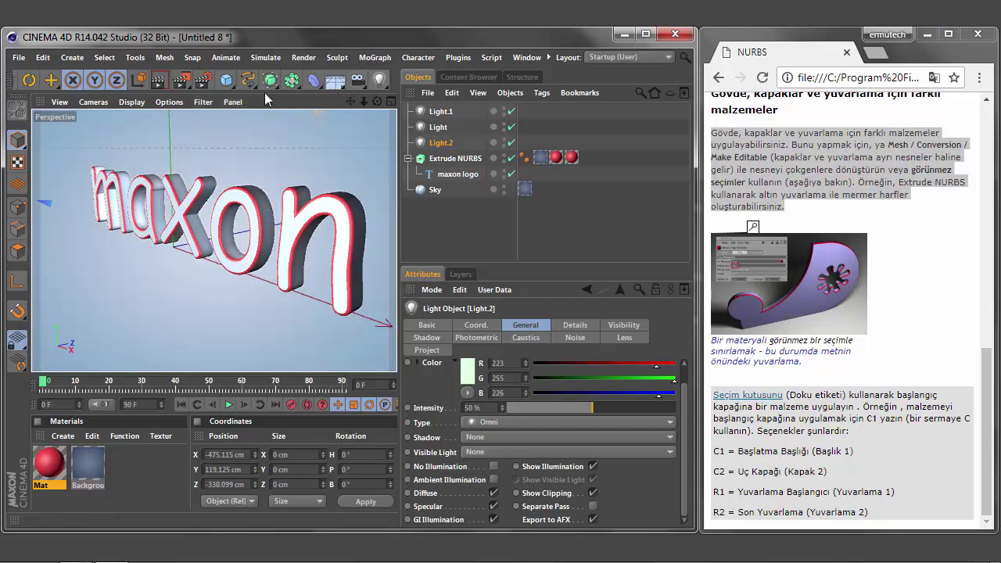
{"action": "scroll", "coordinate": [212, 83], "scroll_direction": "up", "scroll_amount": 2}
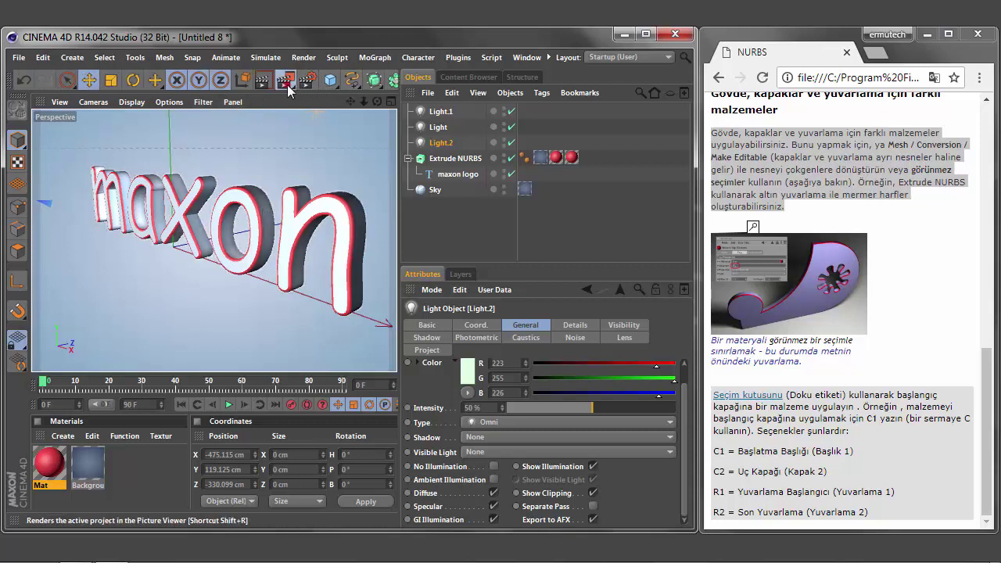
{"action": "left_click", "coordinate": [287, 84]}
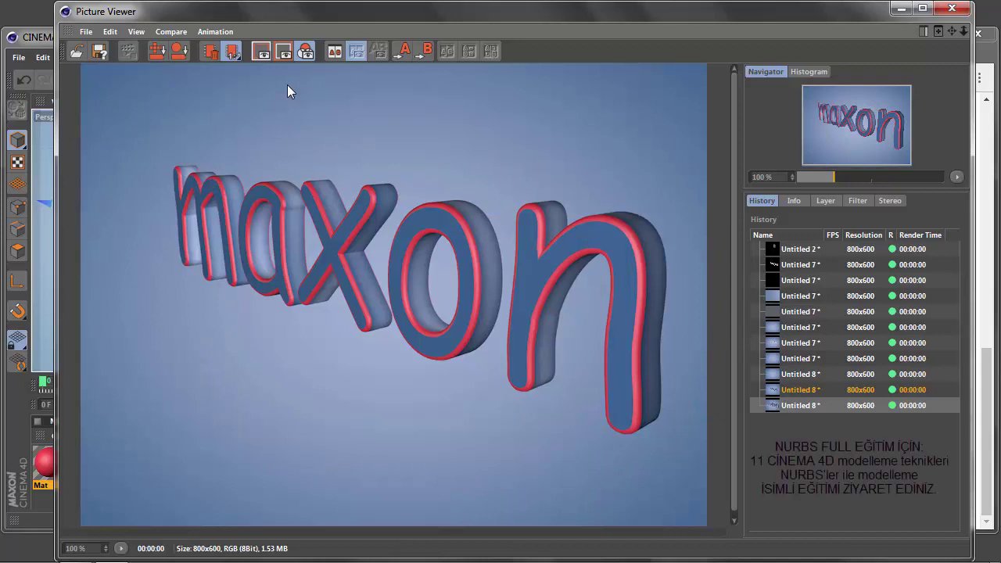
Step through the History renders back to the newest, then close the Picture Viewer
{"action": "left_click", "coordinate": [796, 375]}
{"action": "left_click", "coordinate": [795, 359]}
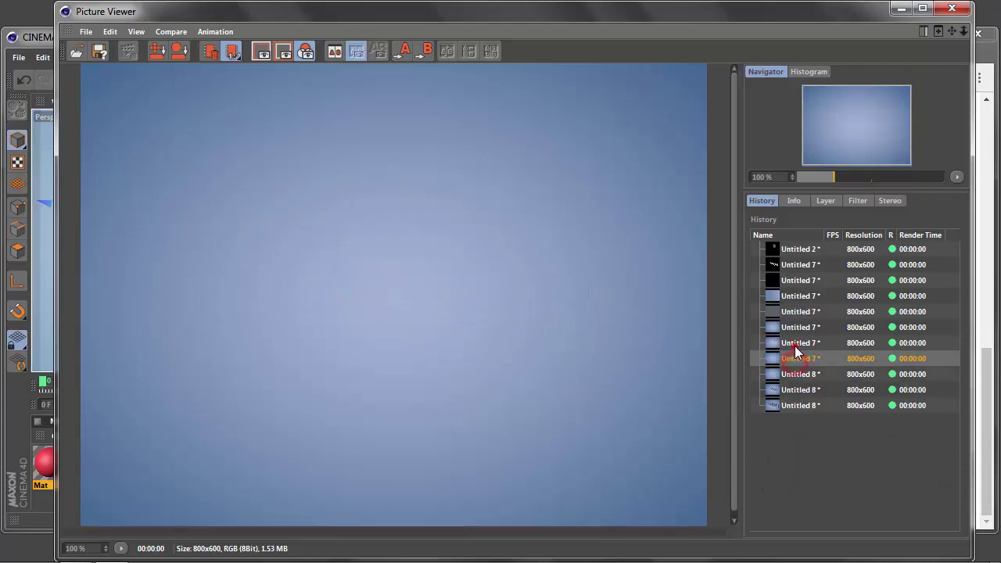
{"action": "left_click", "coordinate": [795, 344]}
{"action": "left_click", "coordinate": [796, 328]}
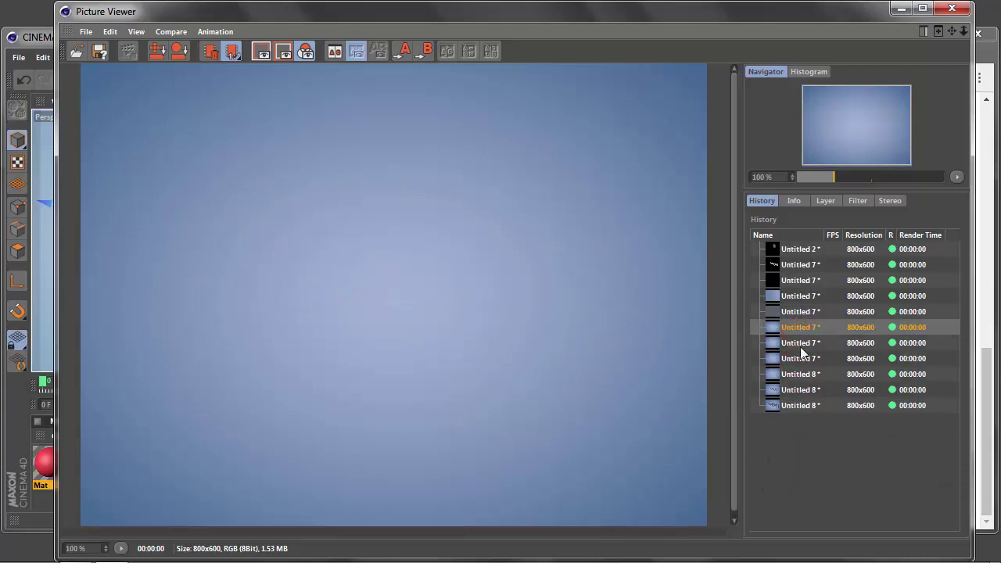
{"action": "left_click", "coordinate": [799, 343]}
{"action": "left_click", "coordinate": [800, 359]}
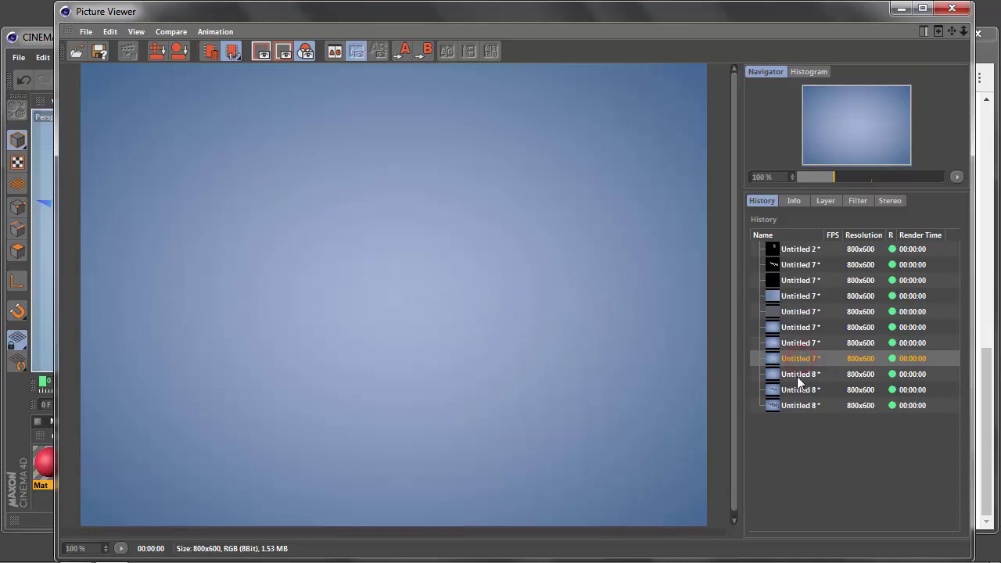
{"action": "left_click", "coordinate": [798, 374]}
{"action": "left_click", "coordinate": [797, 389]}
{"action": "left_click", "coordinate": [796, 405]}
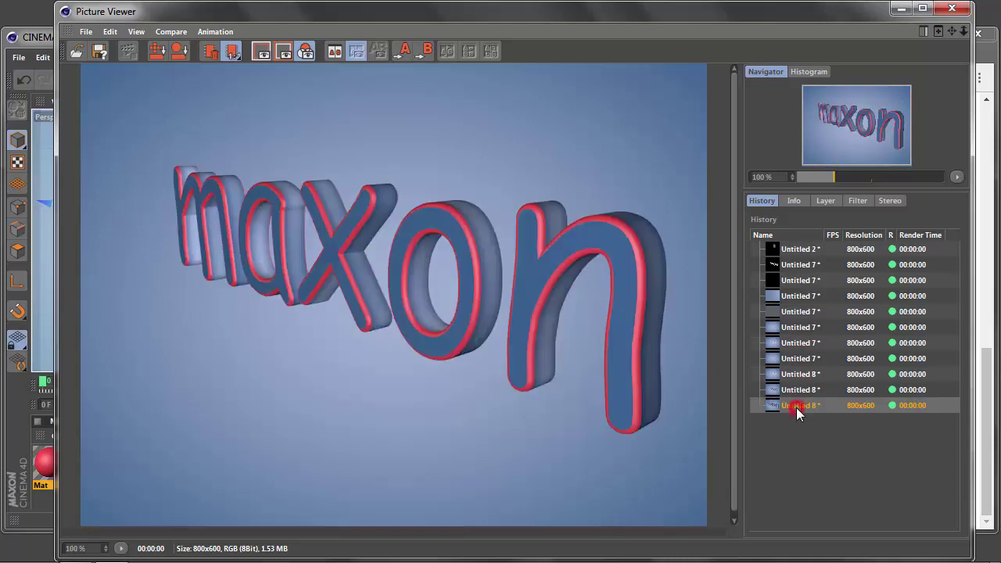
{"action": "left_click", "coordinate": [951, 8]}
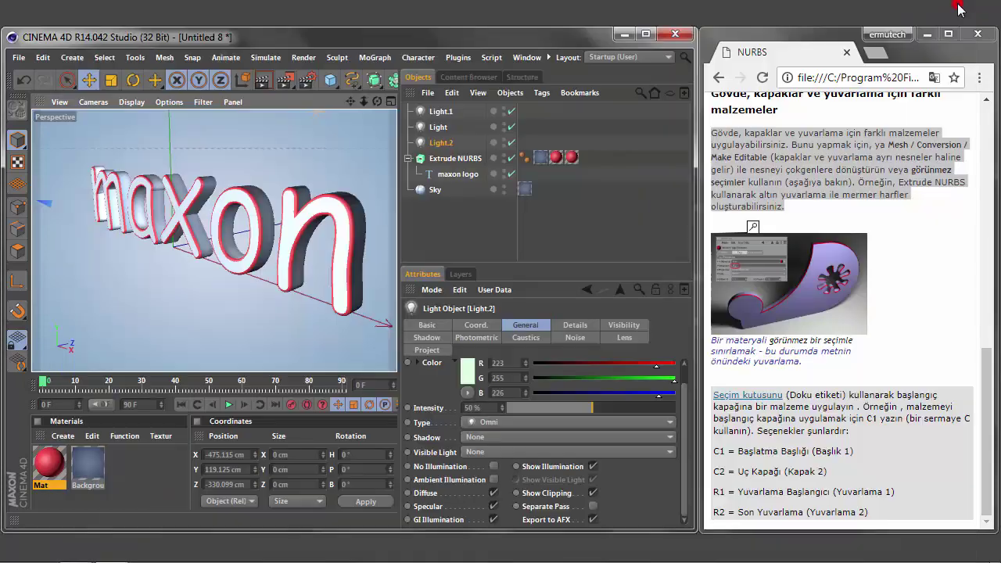
Highlight the tutorial's selection-tag paragraph, render again and maximize the Picture Viewer
{"action": "left_click", "coordinate": [985, 358]}
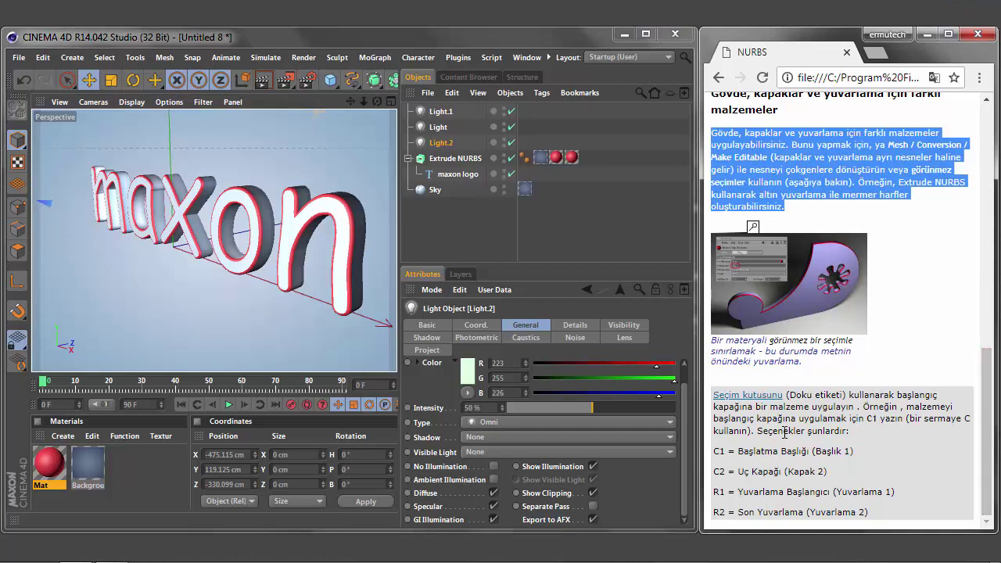
{"action": "mouse_move", "coordinate": [713, 395]}
{"action": "left_mouse_down"}
{"action": "mouse_move", "coordinate": [936, 455]}
{"action": "mouse_move", "coordinate": [723, 473]}
{"action": "mouse_move", "coordinate": [751, 452]}
{"action": "mouse_move", "coordinate": [894, 523]}
{"action": "left_mouse_up"}
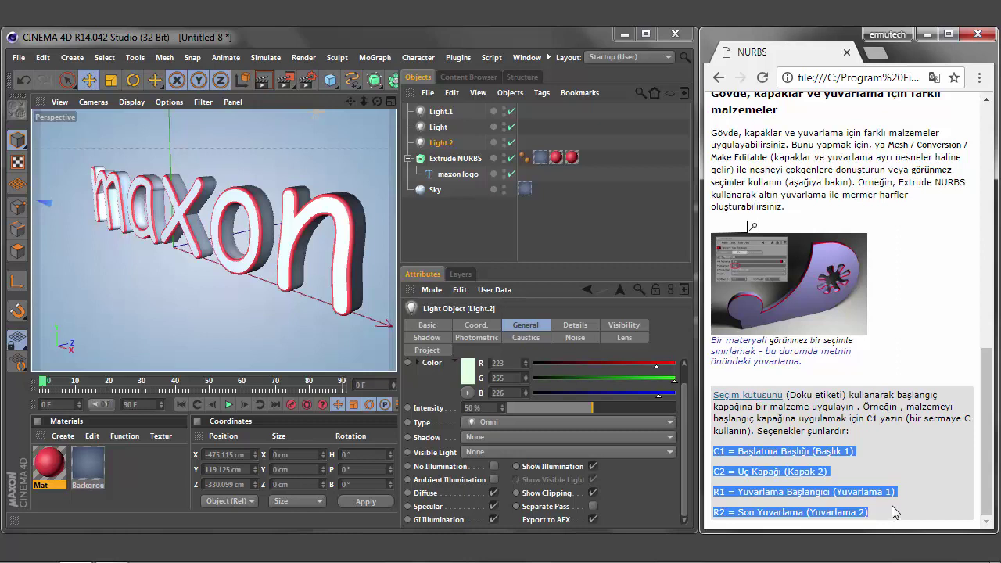
{"action": "left_click", "coordinate": [288, 81]}
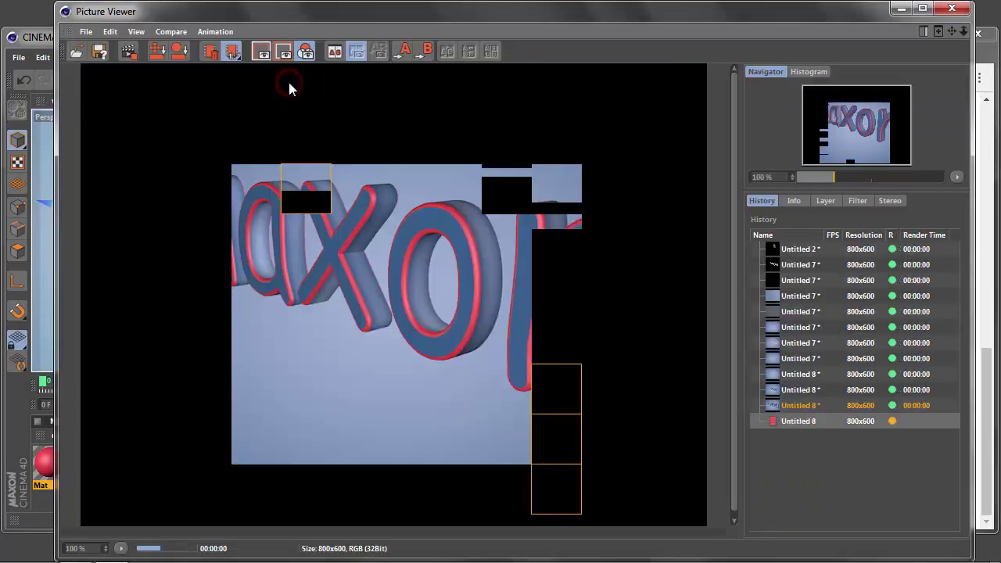
{"action": "left_click", "coordinate": [922, 9]}
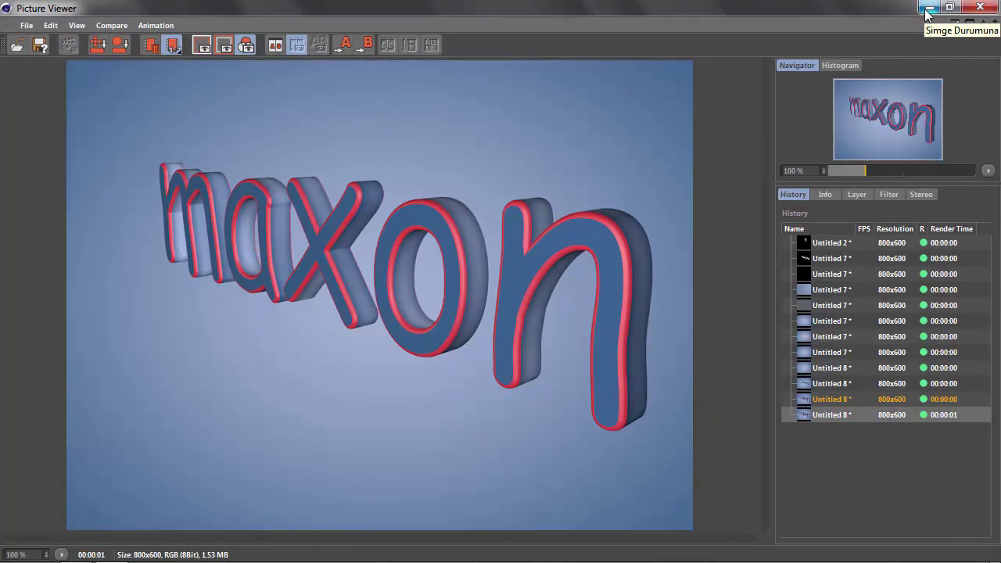